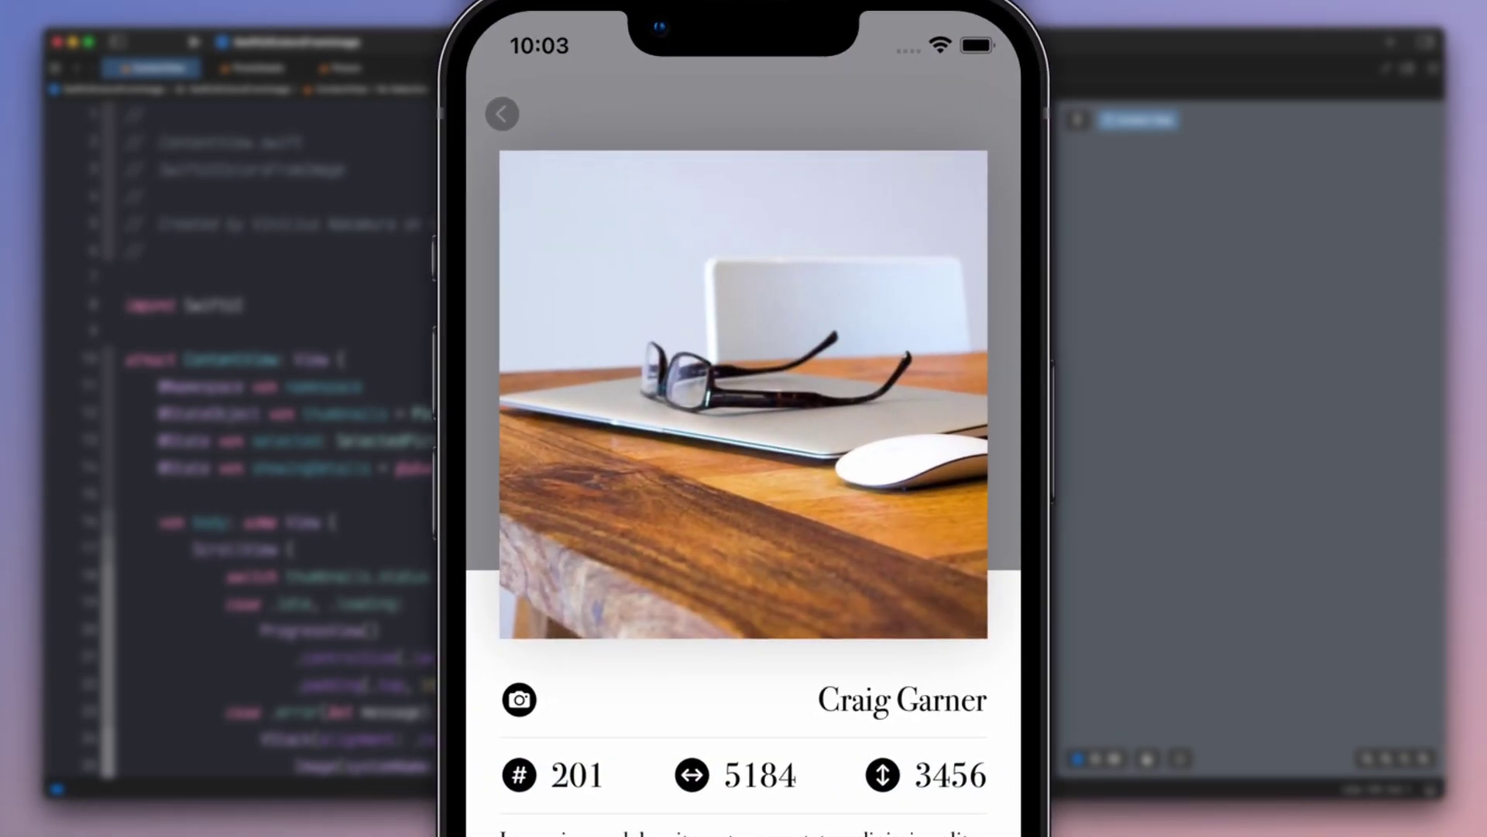
scroll(745, 465, "down", 5)
Step: Open the picture's share sheet from the photo details screen, then dismiss it
left_click(648, 725)
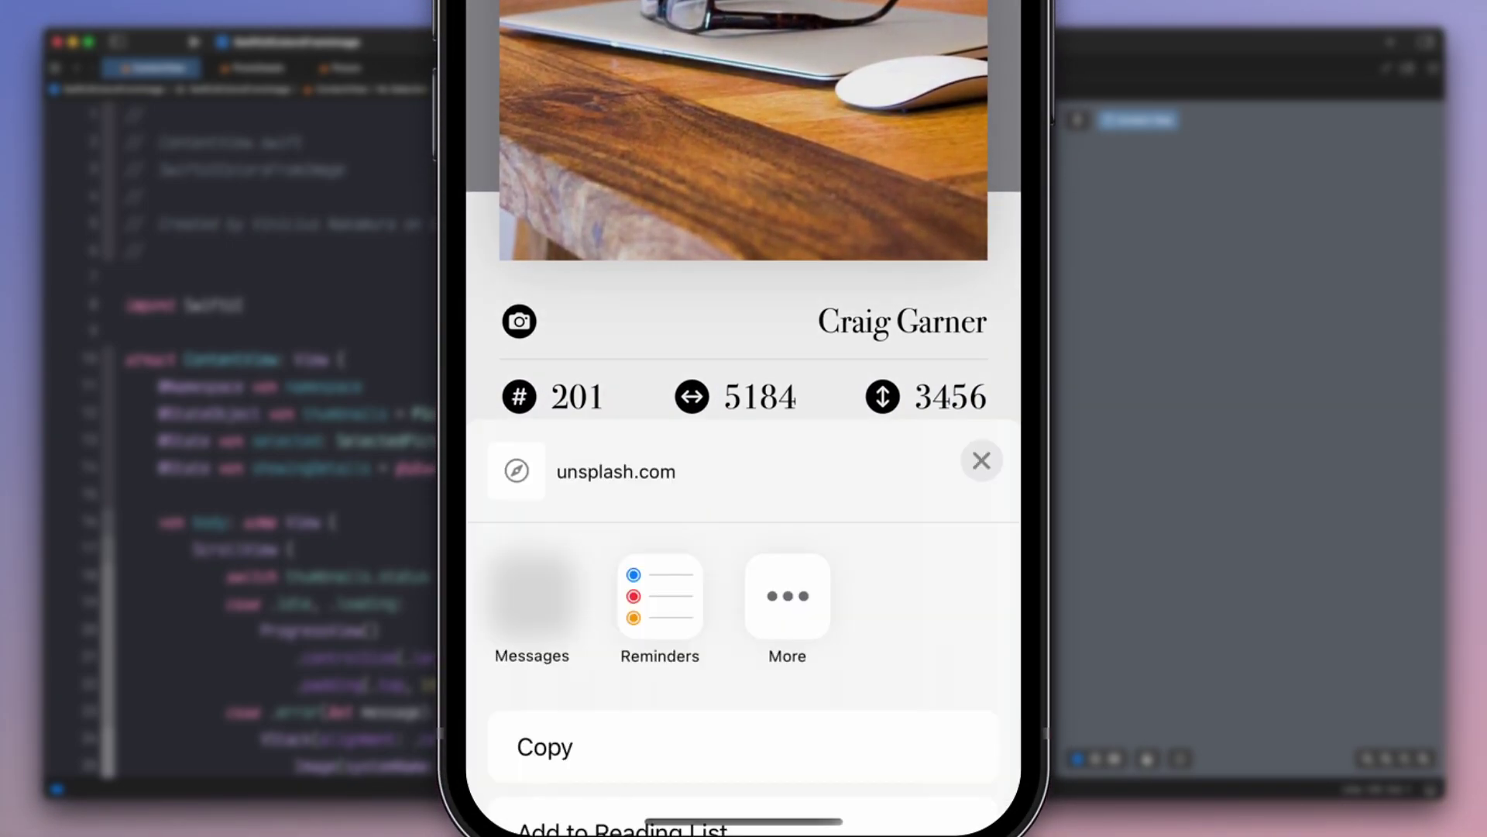
left_click(981, 227)
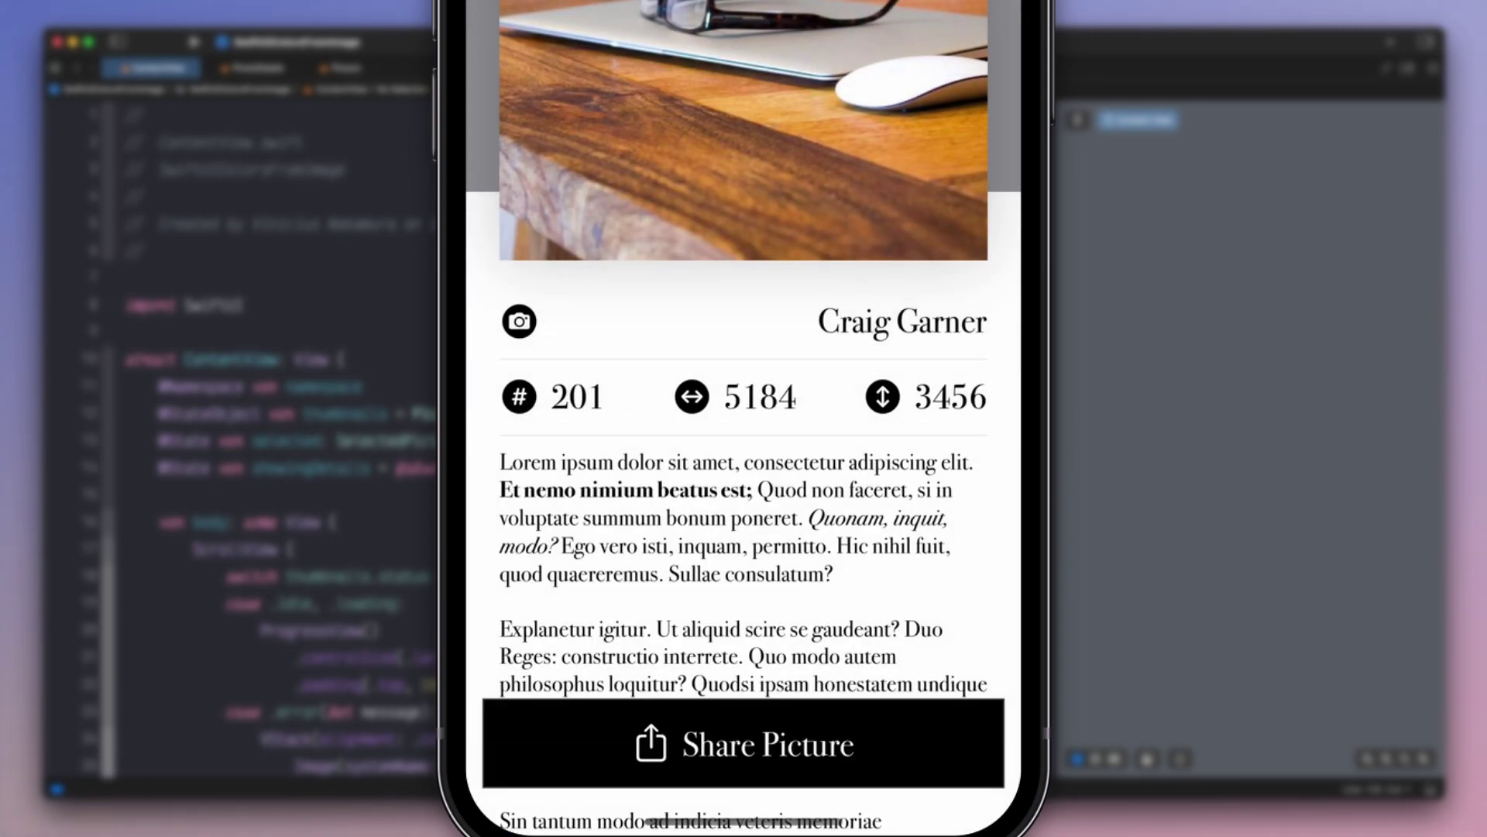
scroll(744, 464, "down", 5)
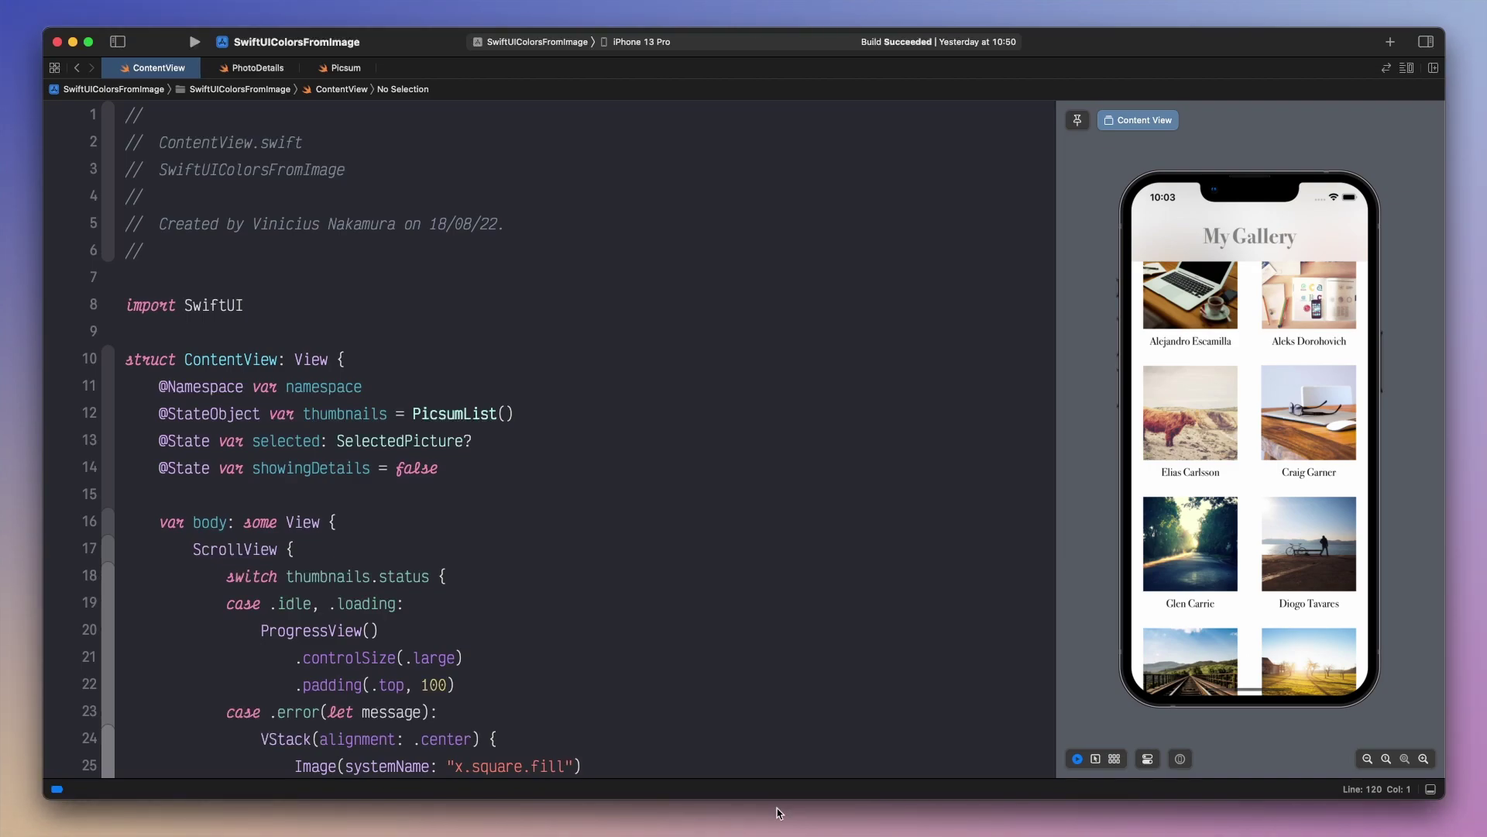
Step: Add an NSCache image cache and a guard-let fetchImage function to Picsum.swift
left_click(353, 75)
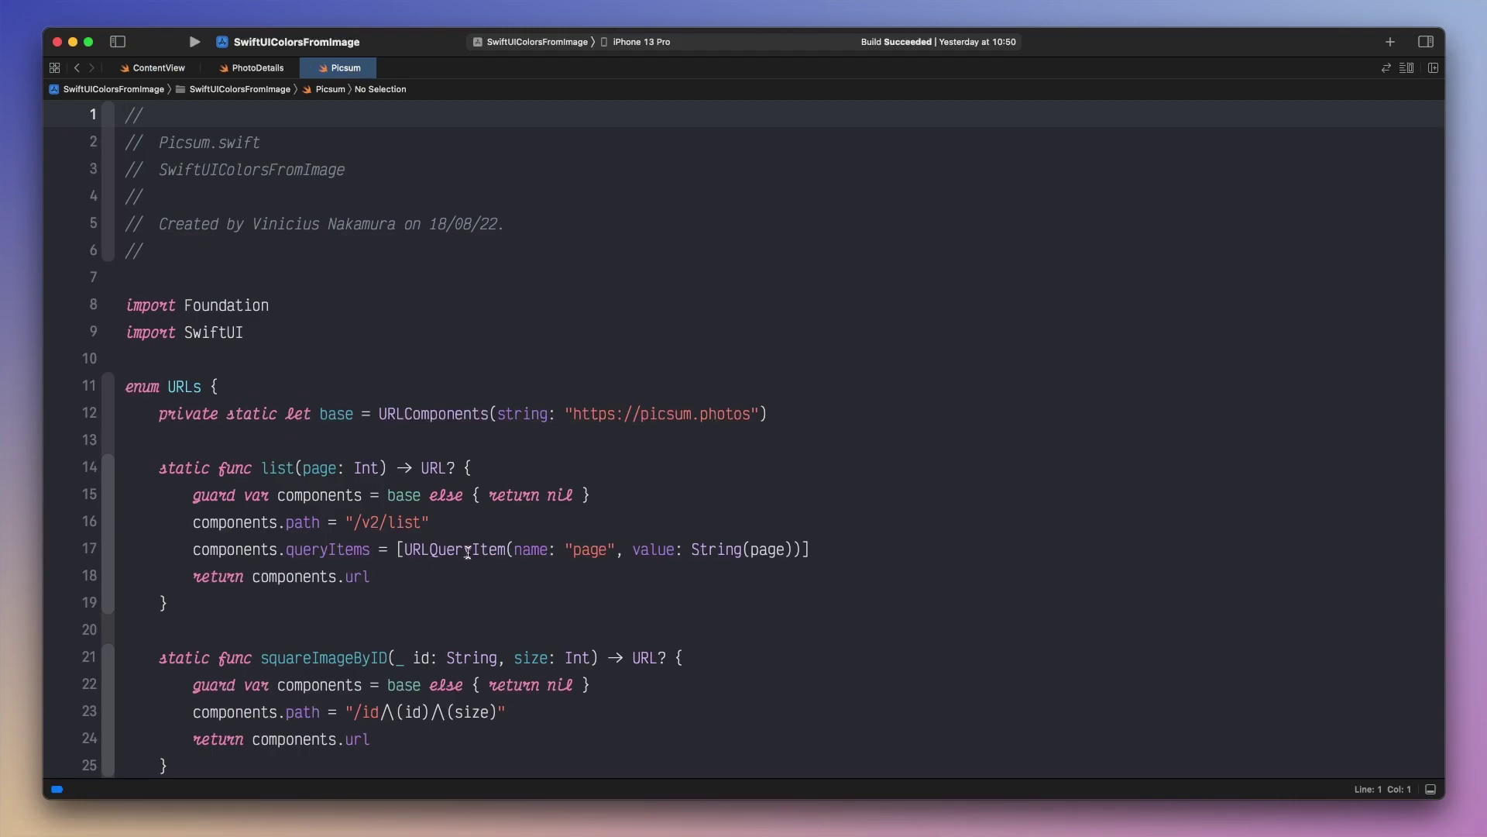
scroll(455, 535, "down", 10)
scroll(455, 535, "down", 6)
scroll(349, 419, "down", 2)
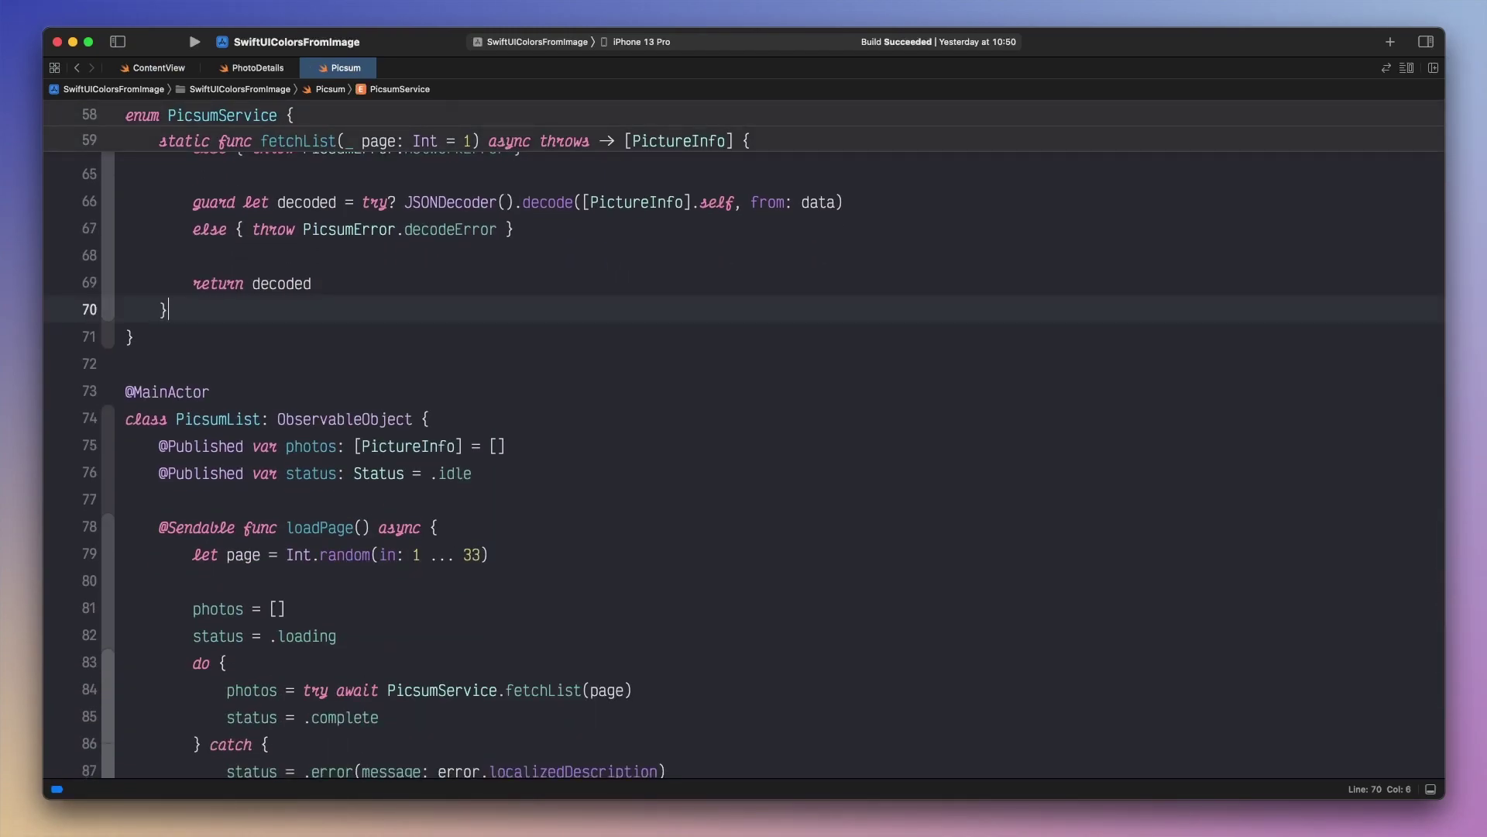
key("Return")
key("Return")
type("private static let imageCache = NSCache")
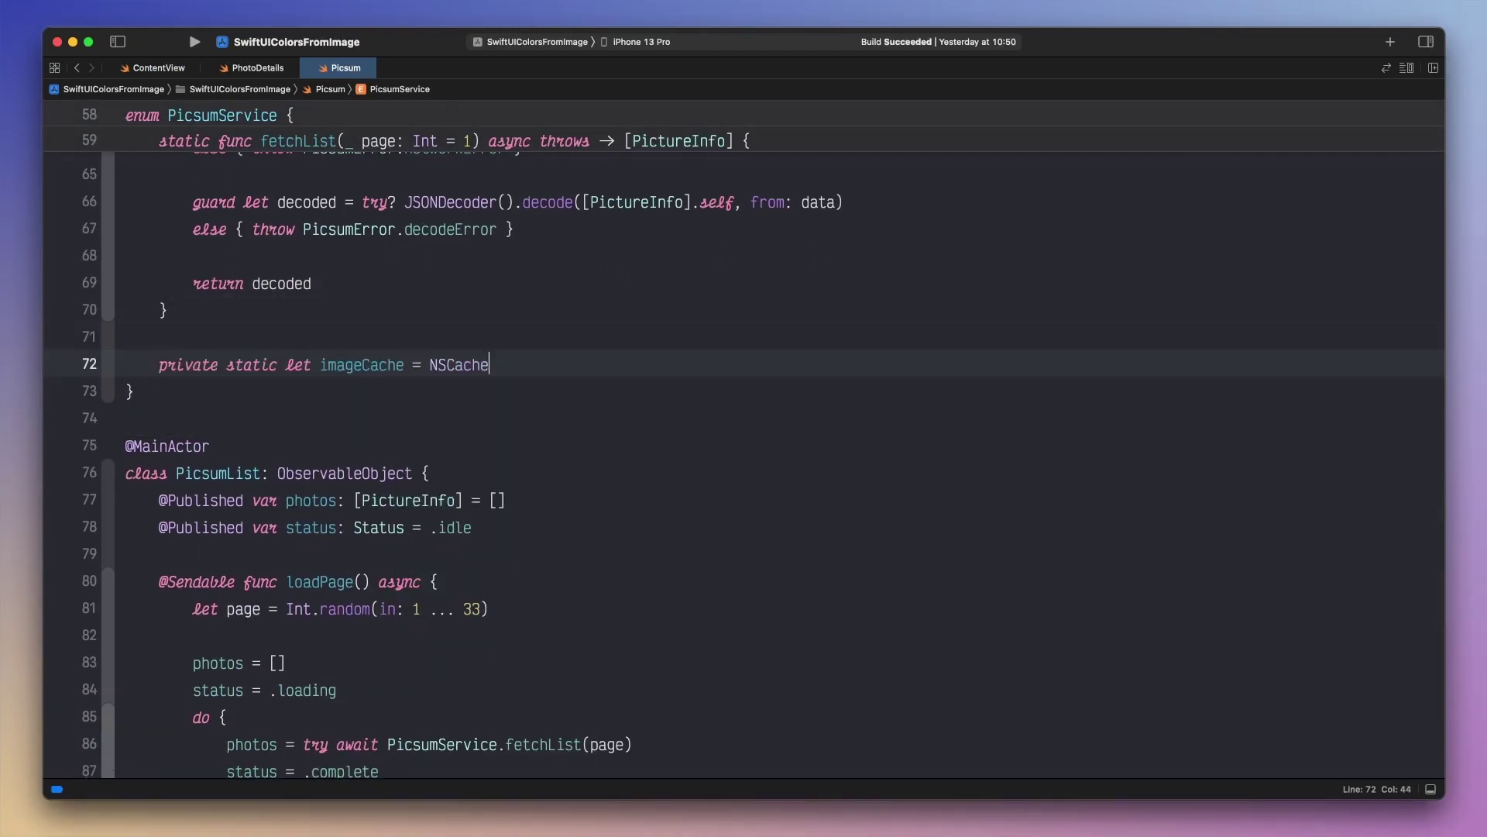
type("<NSURL, UIImage>()")
key("Return")
key("Return")
type("static func fetchImage(_ id: String, size: Int) async throws -> UIImage {")
key("Return")
type("guard")
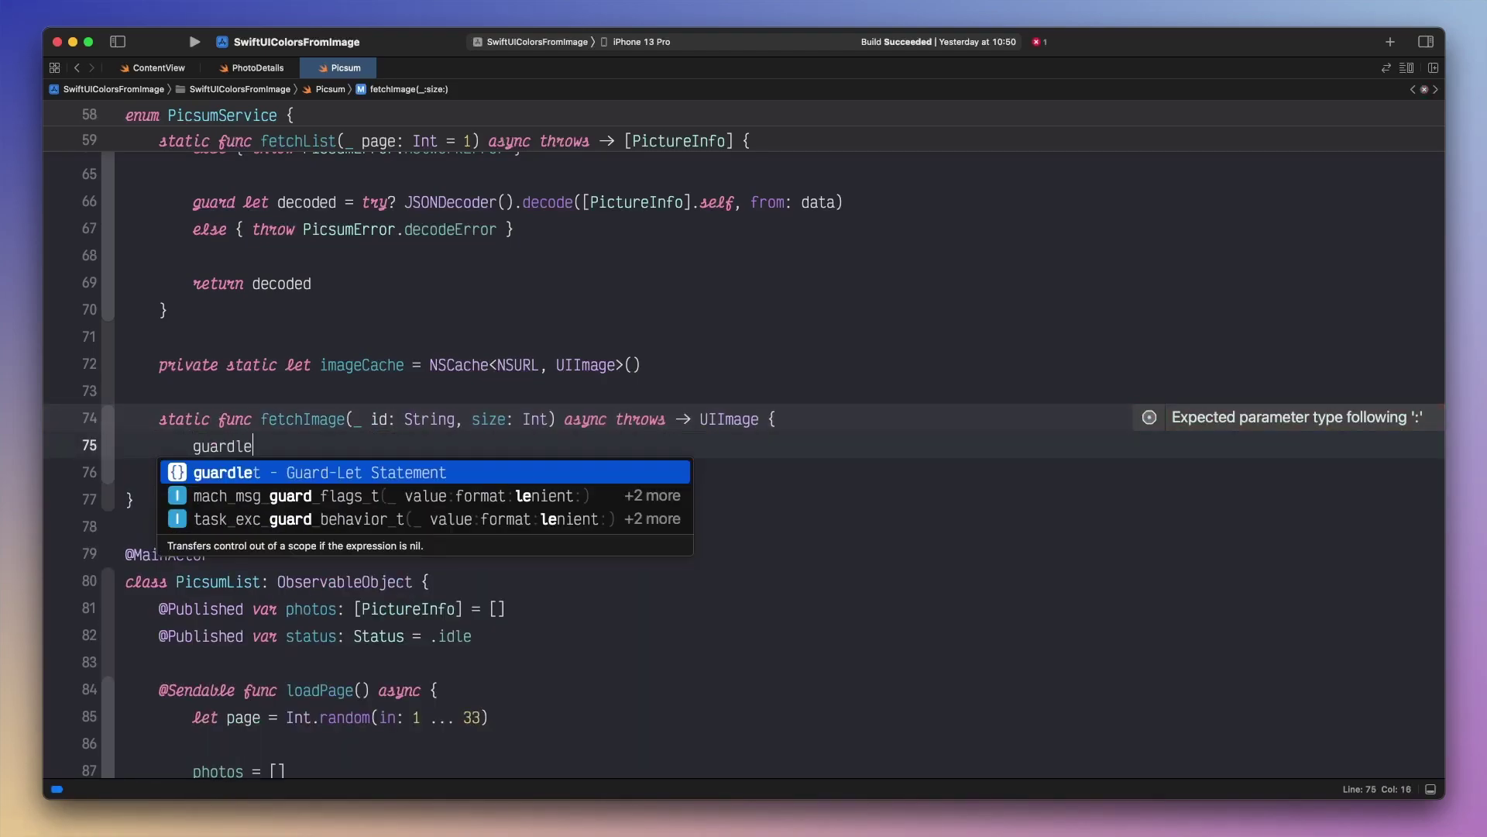
type(" let url = URLs.squareImageByID(id, size: size)         else { throw PicsumError.urlError }          if let cached = imageCache.object(forKey: url as NSURL) {")
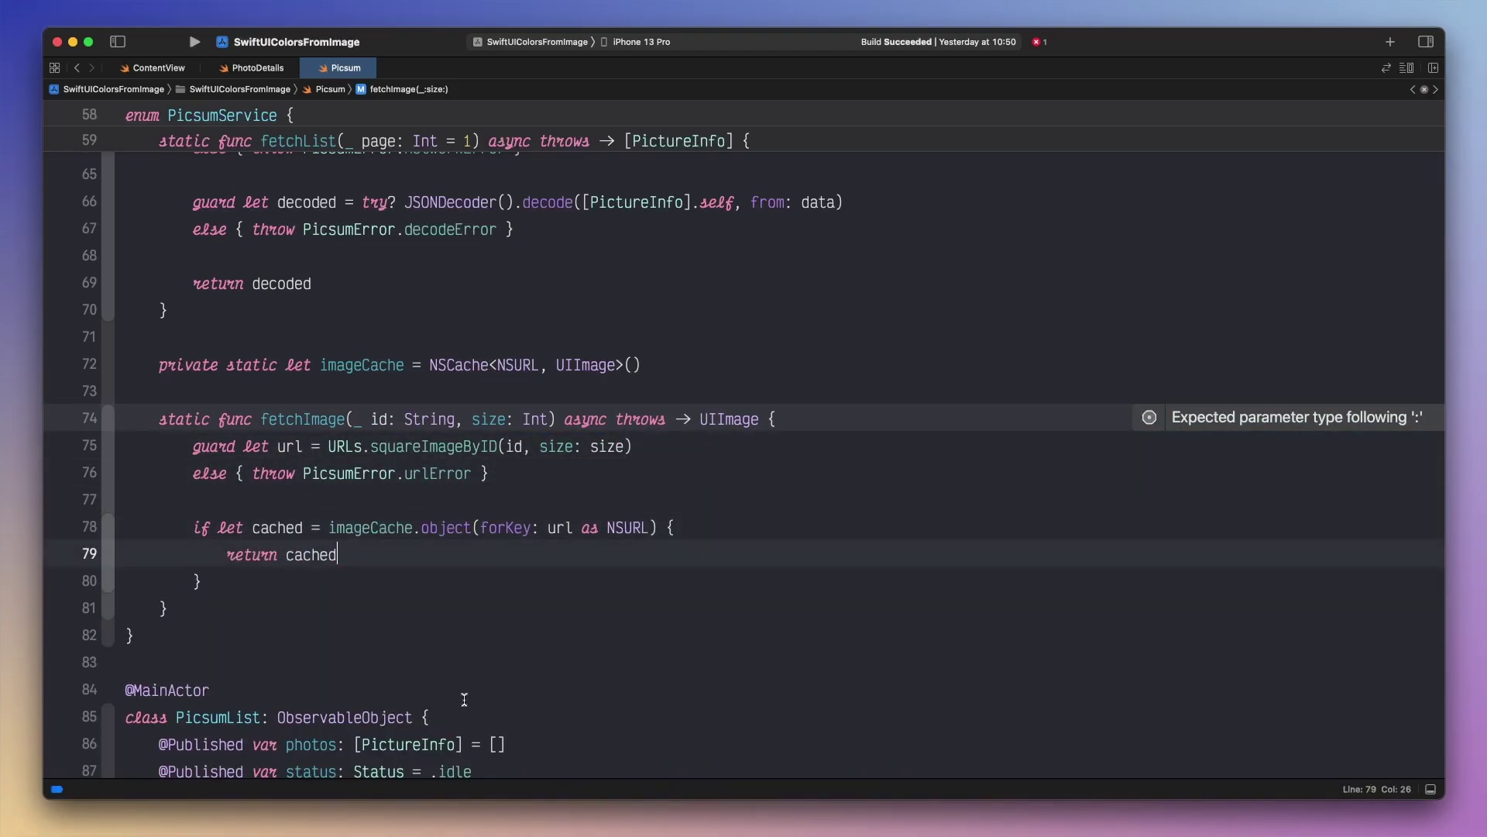
scroll(464, 701, "down", 5)
key("Down")
key("Return")
key("Return")
type("guard")
key("Return")
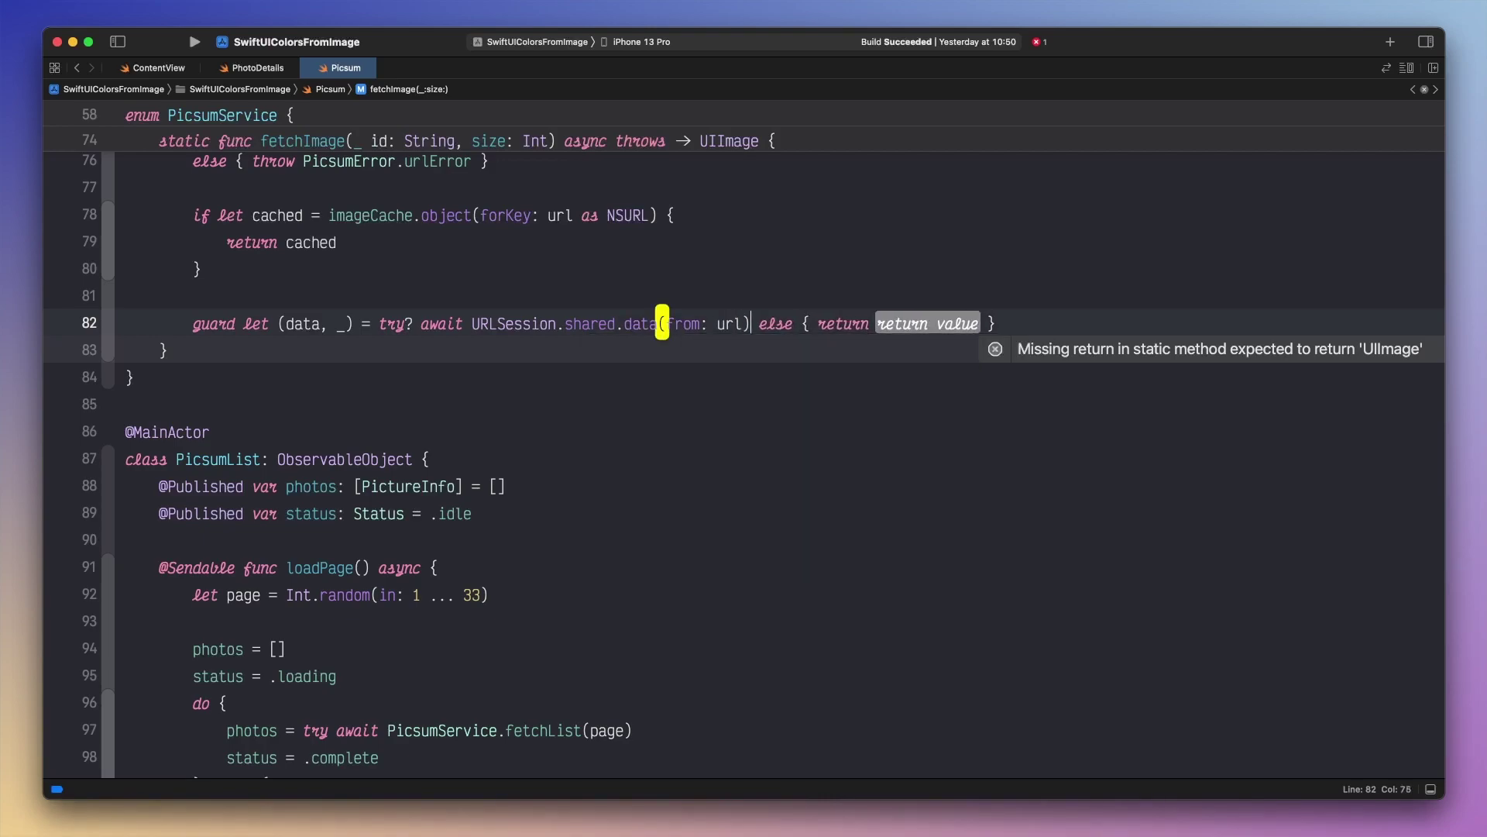
type("throw PicsumError.networkError }          guard let image = UIImage(data: data)         else { throw PicsumError.decodeError }          imageCache.setObject(image, forKey: url as ")
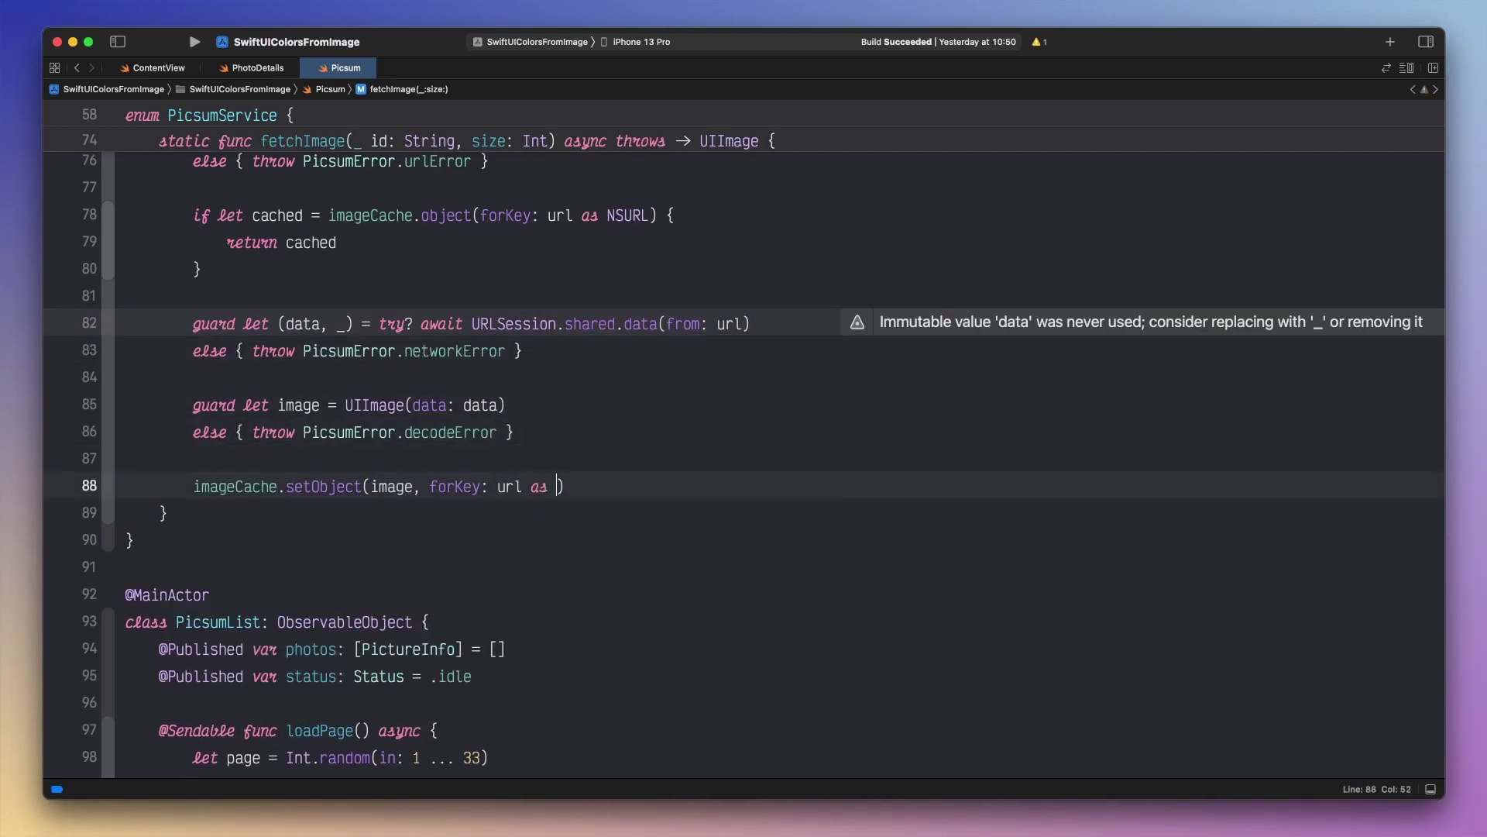
type("NSURL")
key("End")
key("Return")
type("return image")
key("Down")
key("Down")
key("Return")
scroll(1238, 647, "down", 5)
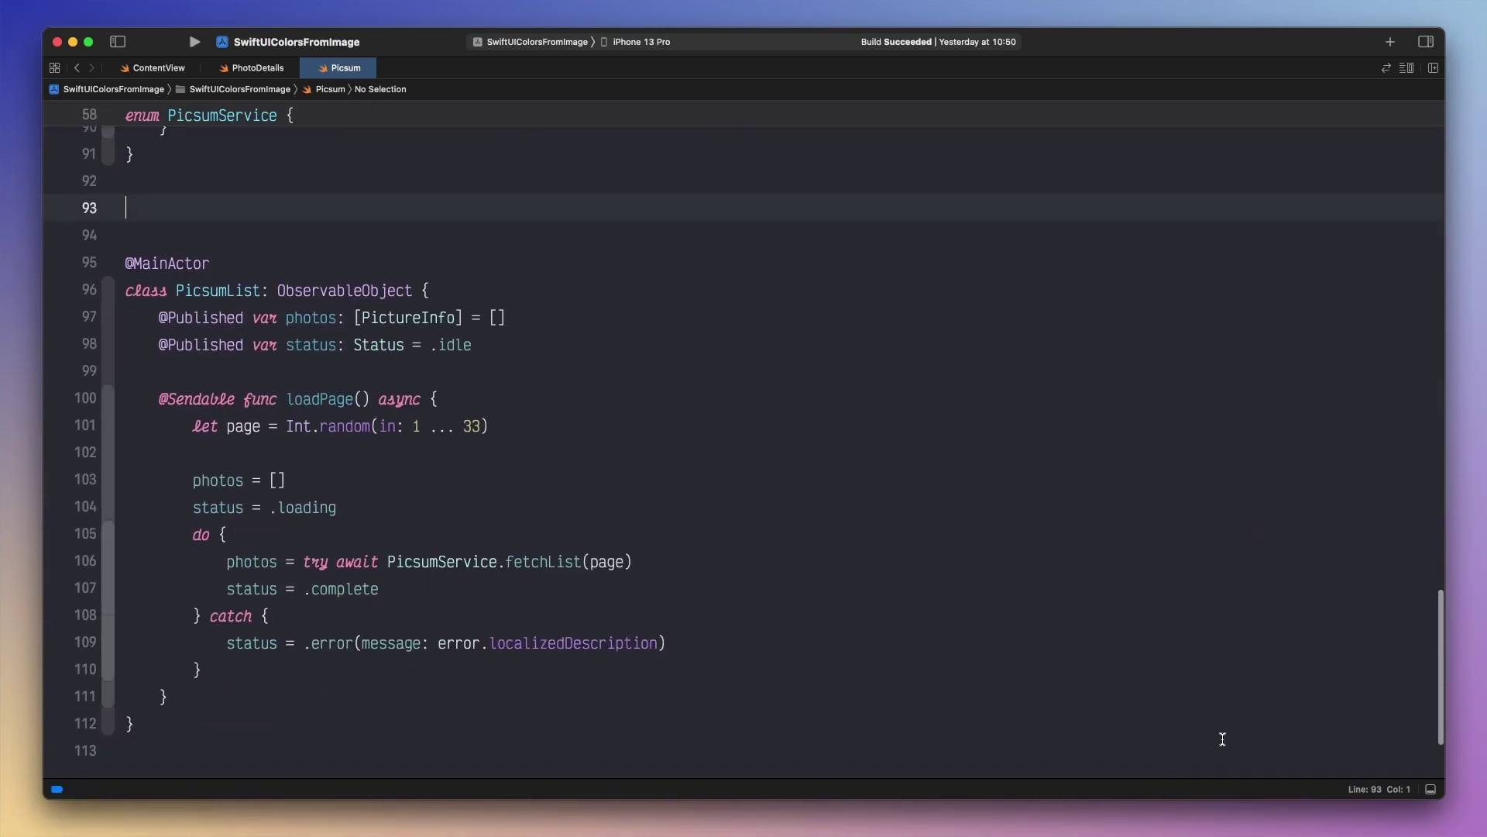
type("@MainActor private class ImageLoader: ObservableObject {     @Published var image: Image?     @Published")
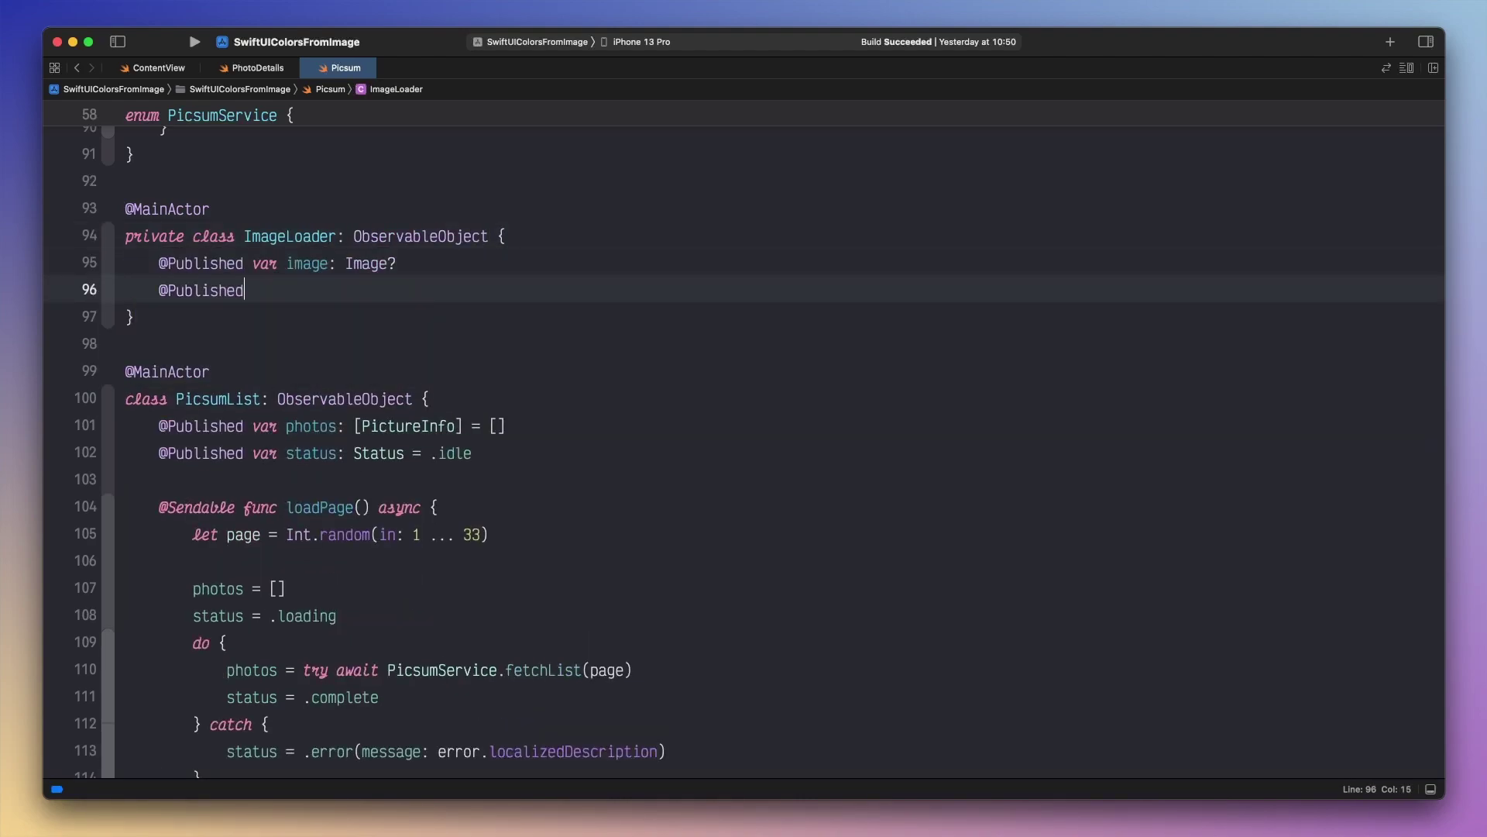
type(" var status = Status.idle      func loadImage(_ id: String, size: Int) async {         status = .loading          do {             let uiImage = try await PicsumService")
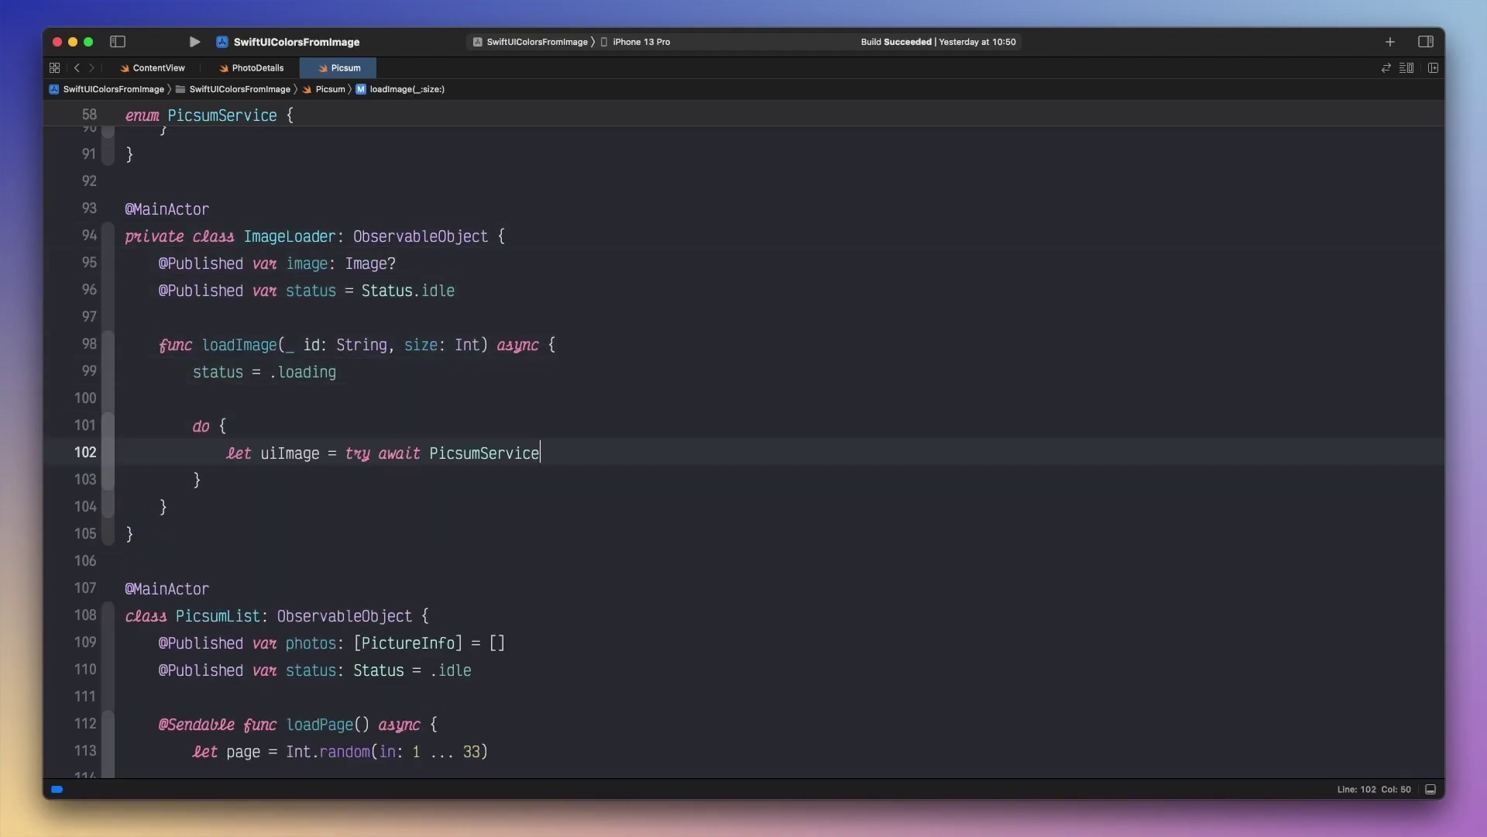
type(".fetchImage(id, size: size)              withAnimation {                 image = Image(uiImage: uiImage)")
scroll(621, 626, "down", 4)
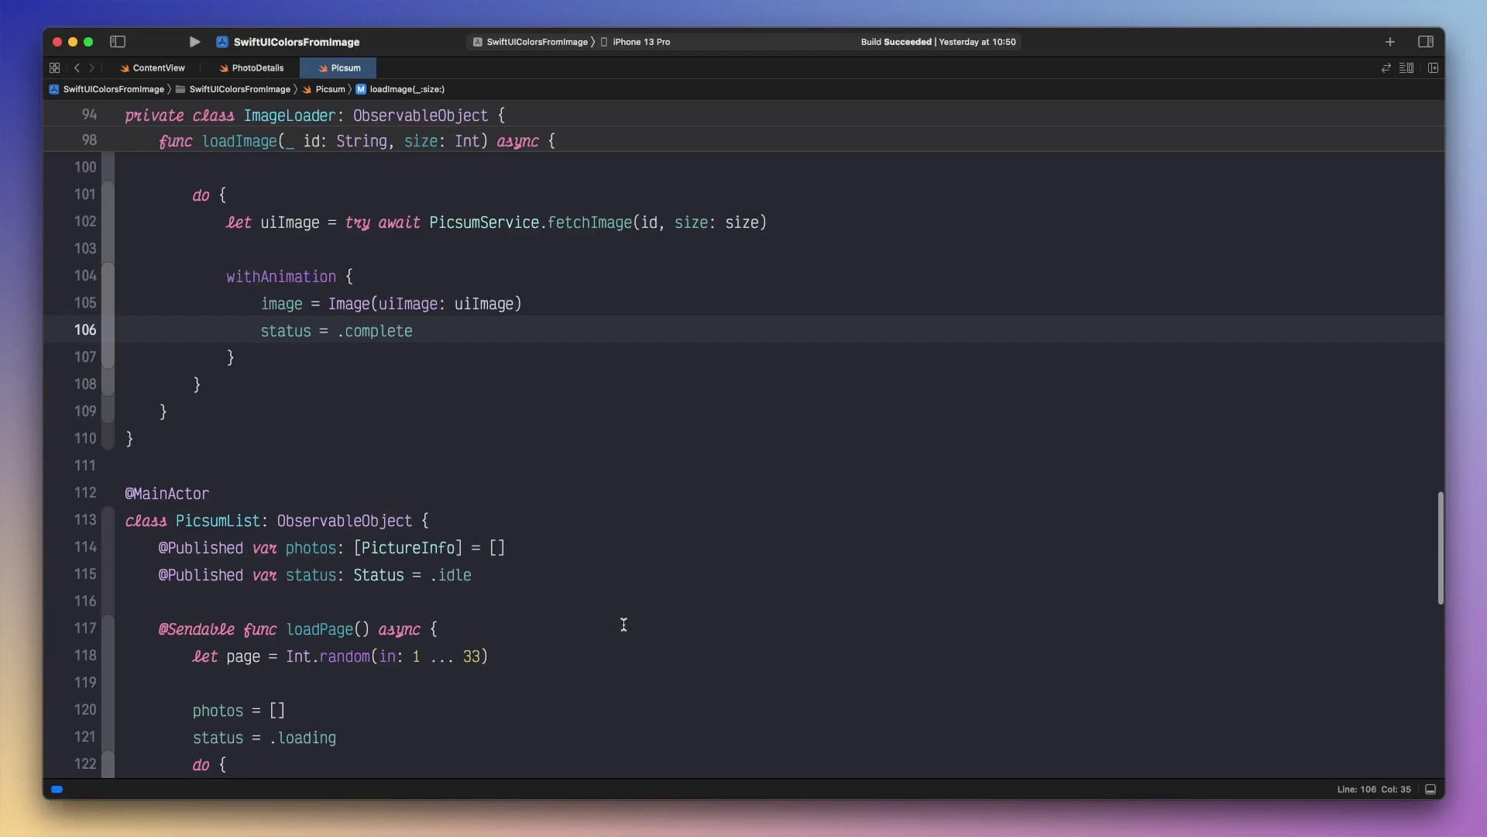
Step: Add the ImageLoader class and a PicsumAsyncImage view that switches on loader status
key("Down")
key("Down")
type("catch {             status = .error(message: error.localizedDescription")
scroll(1284, 727, "down", 3)
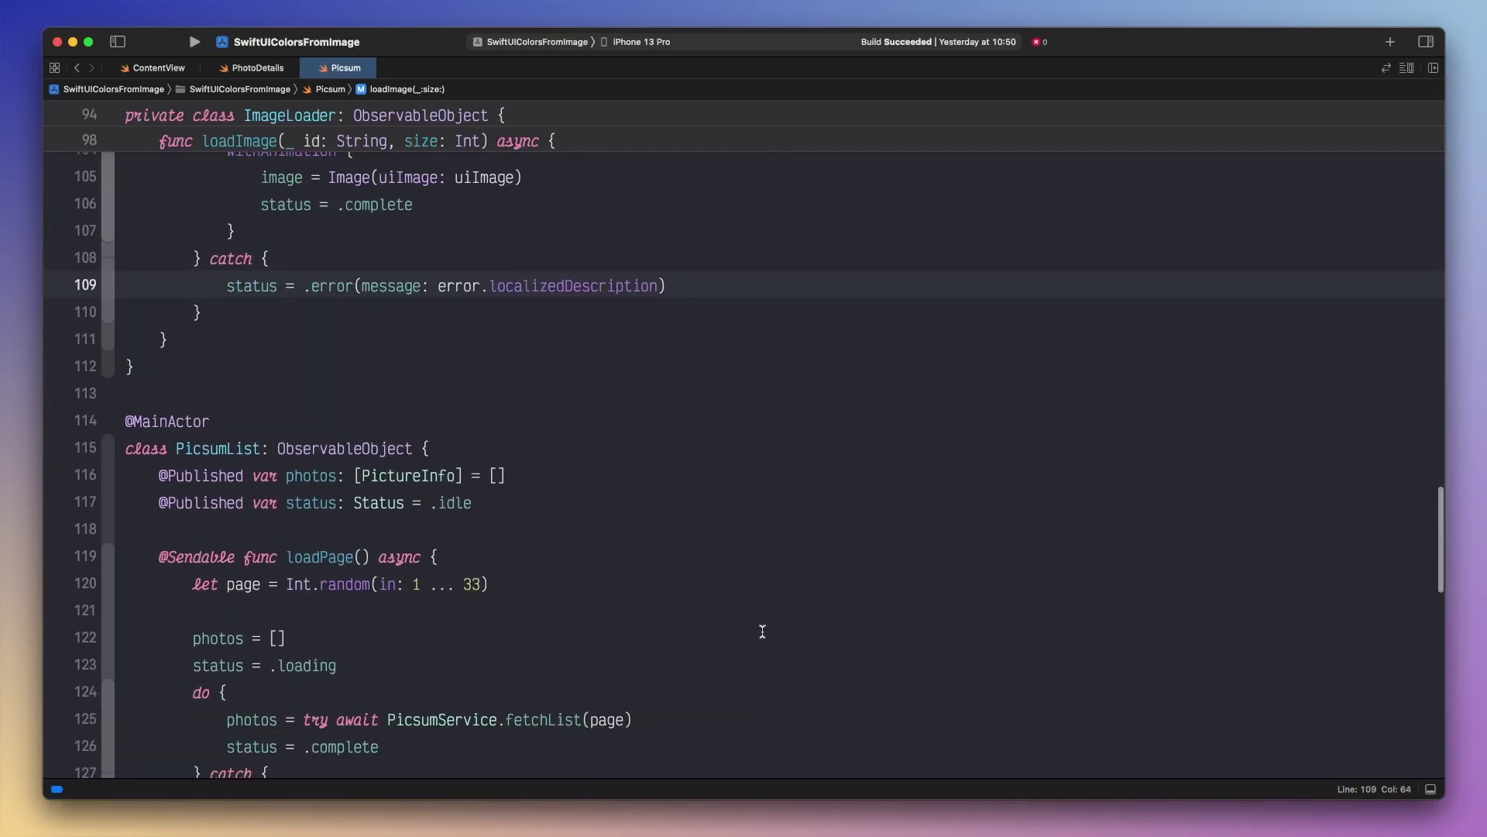
scroll(1285, 727, "down", 2)
key("Down")
key("Down")
key("Down")
key("Return")
key("Return")
key("Up")
type("struct PicsumAsyncImage<Content: View, Placeholder: View>: View {     @State")
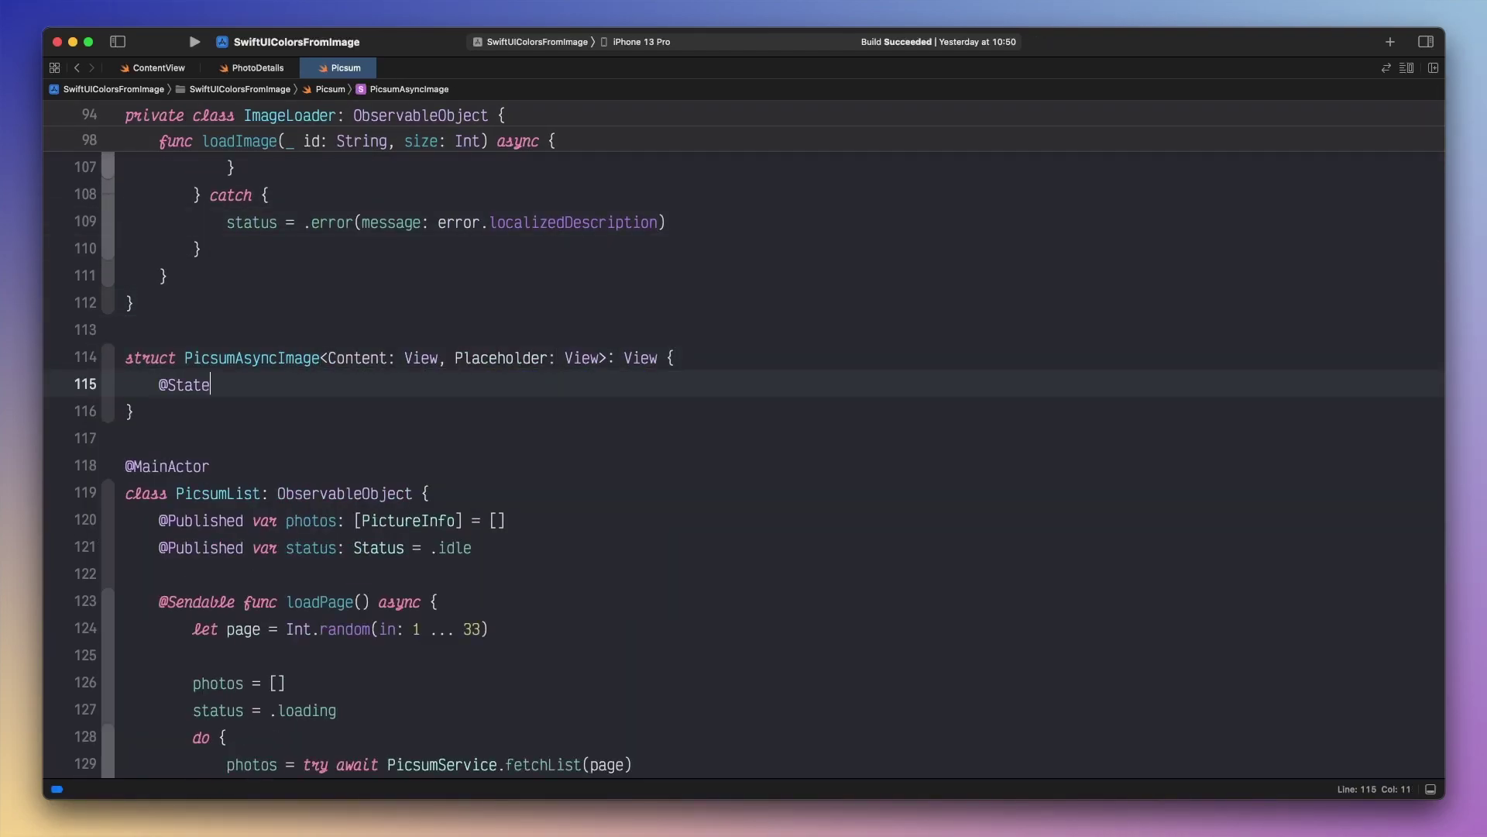
type("Object private var loader = ImageLoader()      var id: String     var content: (Image) -> Content     var placeholder: () -> Placeholder      var body: some View {")
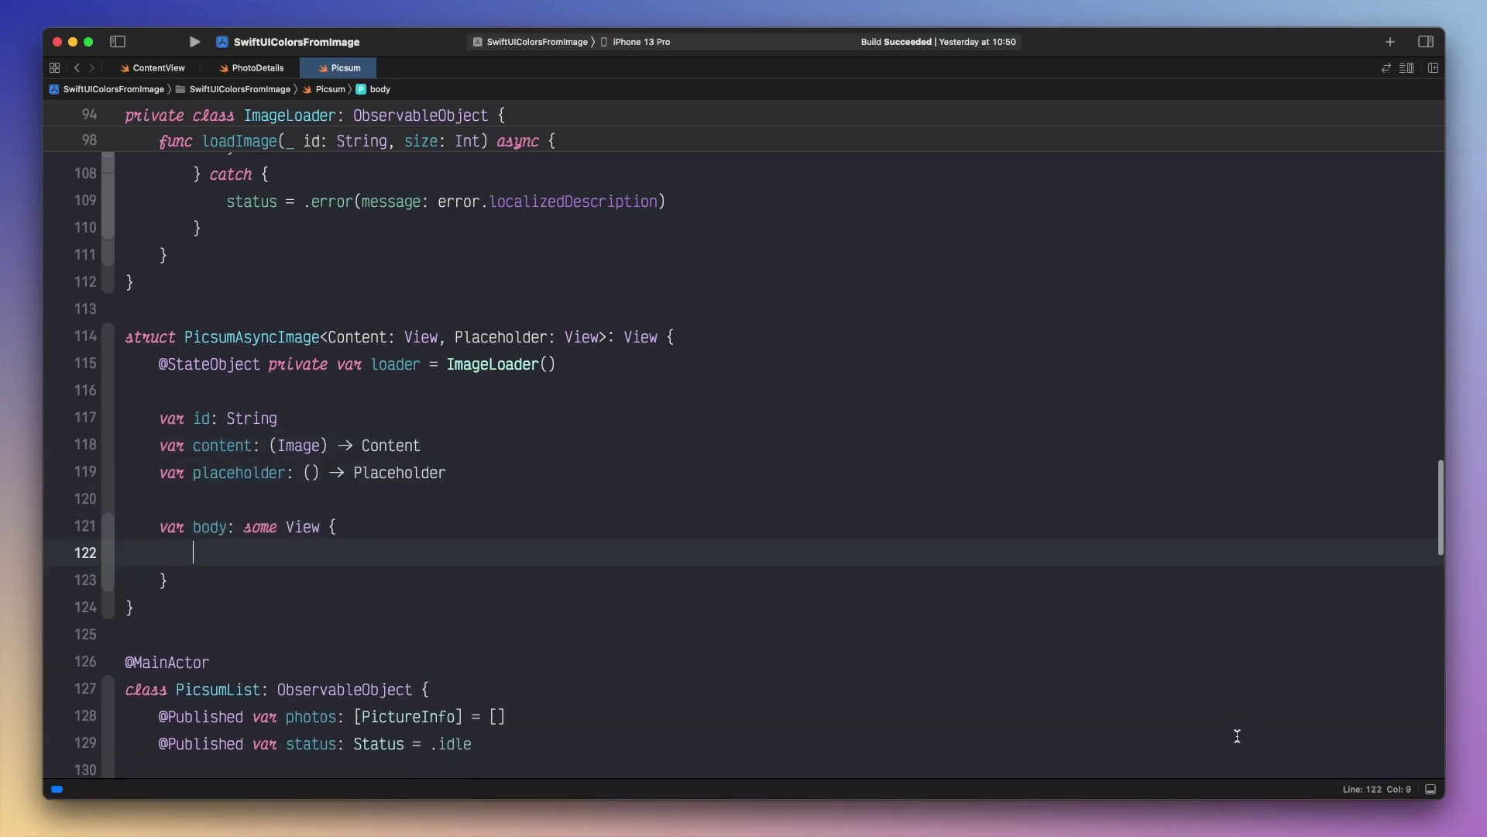
scroll(744, 512, "down", 5)
type("Group {     switch loader.status {     case .idle, .loading:         placeholder()      case .complete:         content(loade")
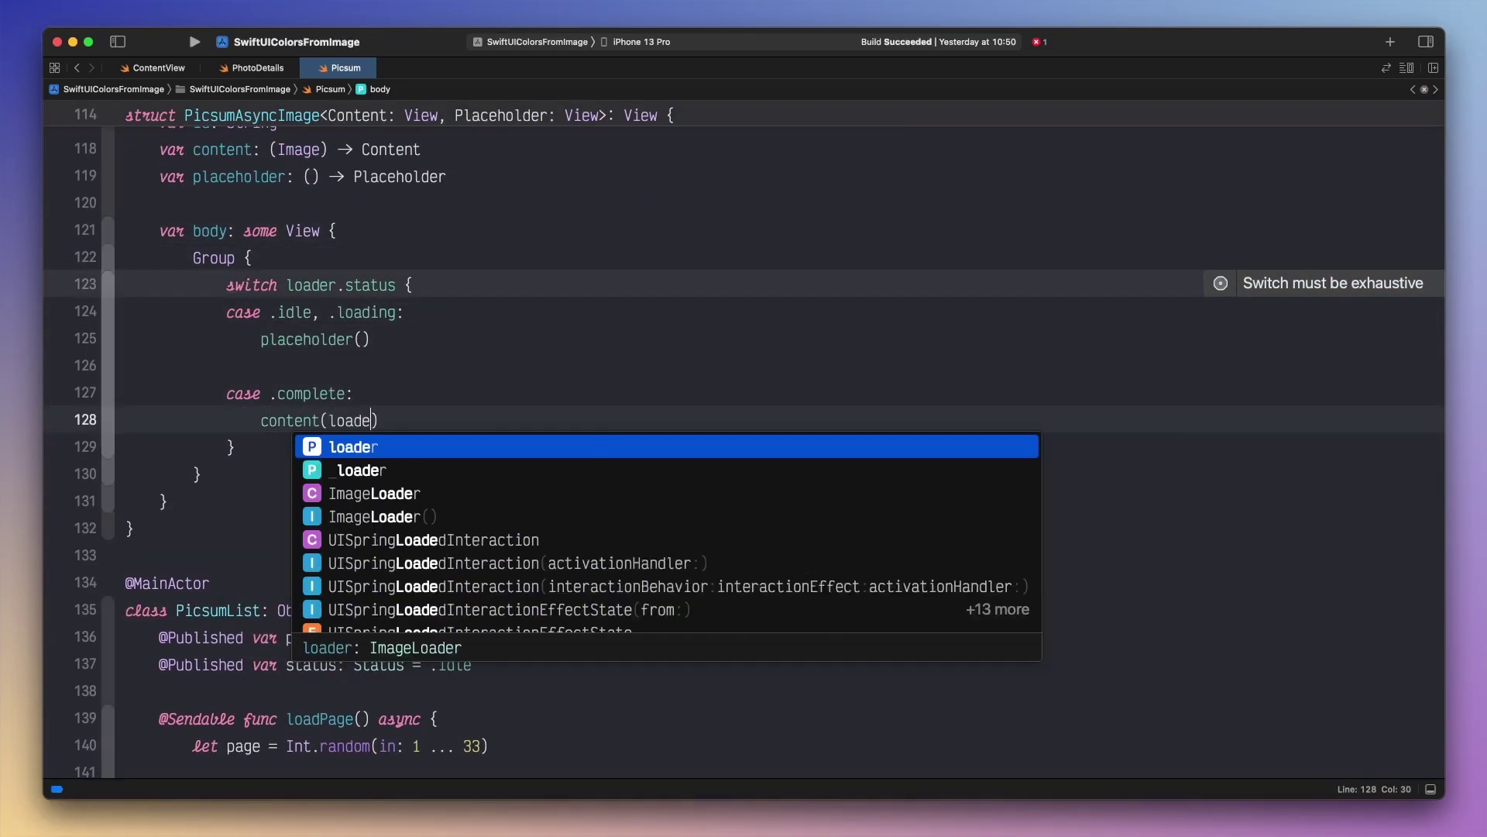
type("r.image!)      case .error(let message):         VStack(alignment: .center) {             Image(systemName: \"x.square.fill\").font(.title)             Text(")
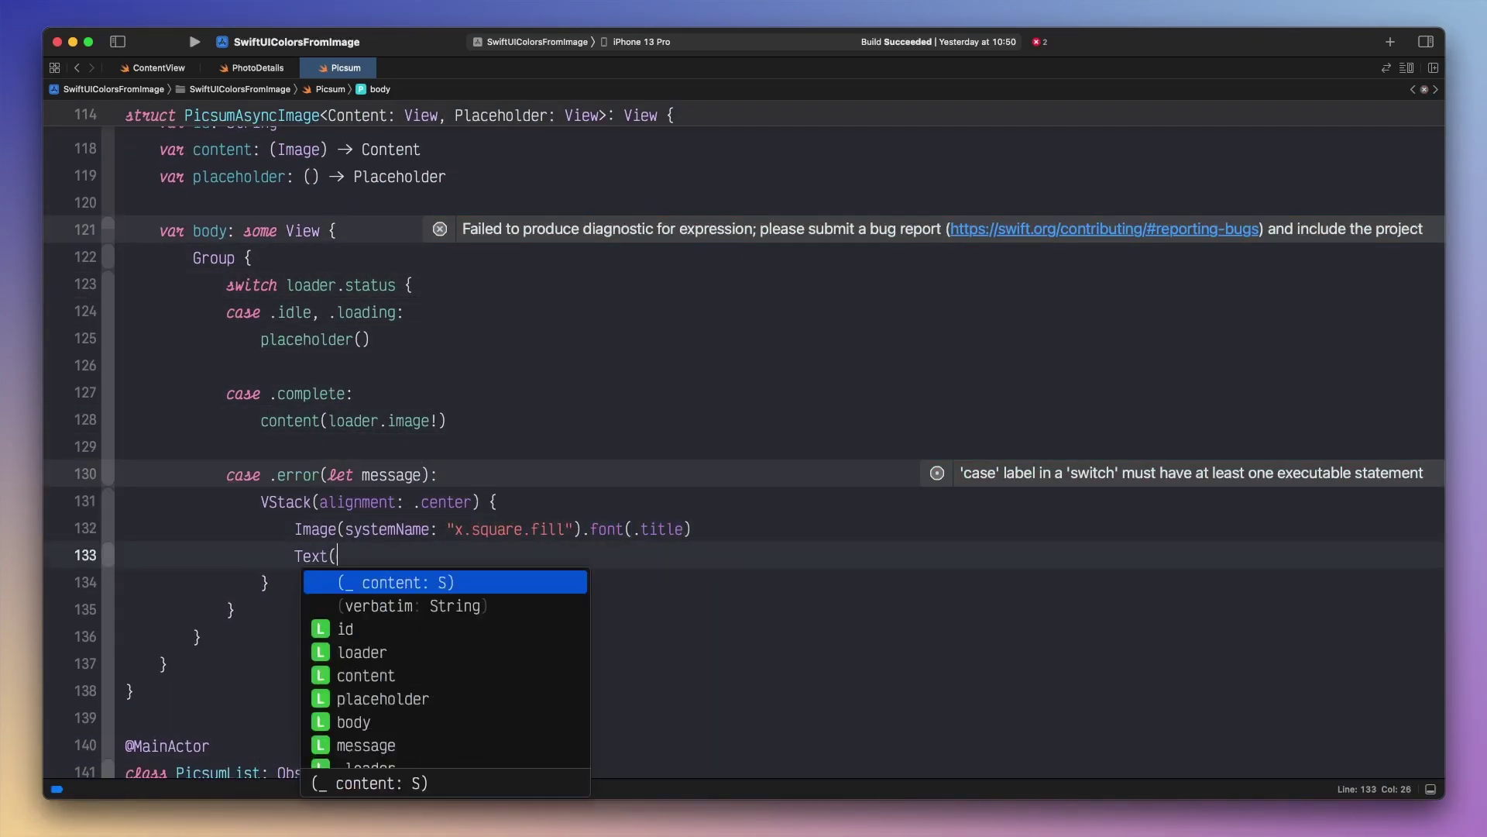
type("message).font(.caption)")
key("Down")
key("Down")
key("Down")
type(".task { await loader.loadImage(id, size:")
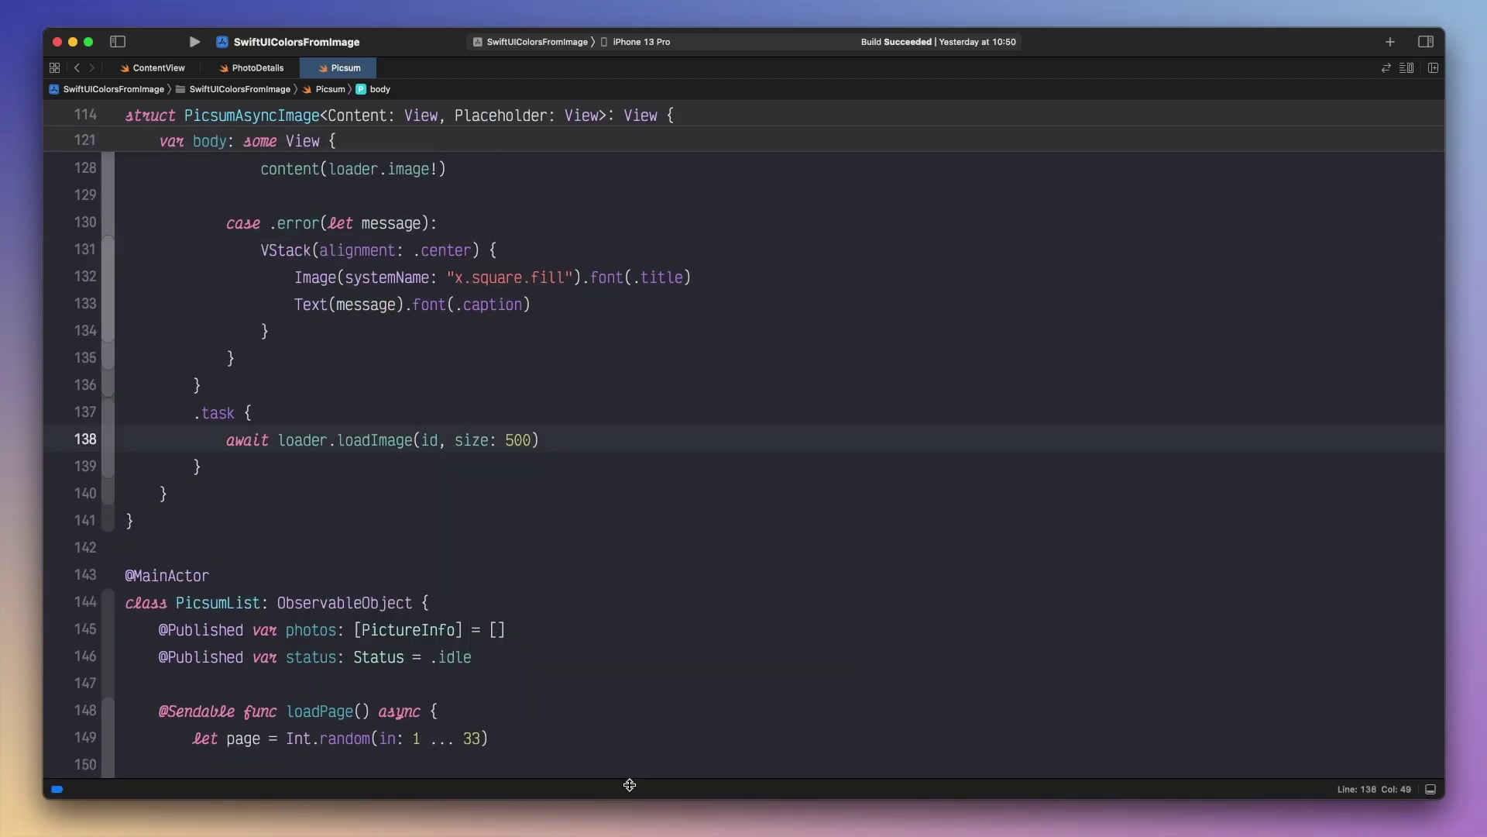
Step: Replace the grid's AsyncImage with PicsumAsyncImage(id:) in ContentView, dropping the size argument
left_click(138, 68)
scroll(280, 218, "down", 10)
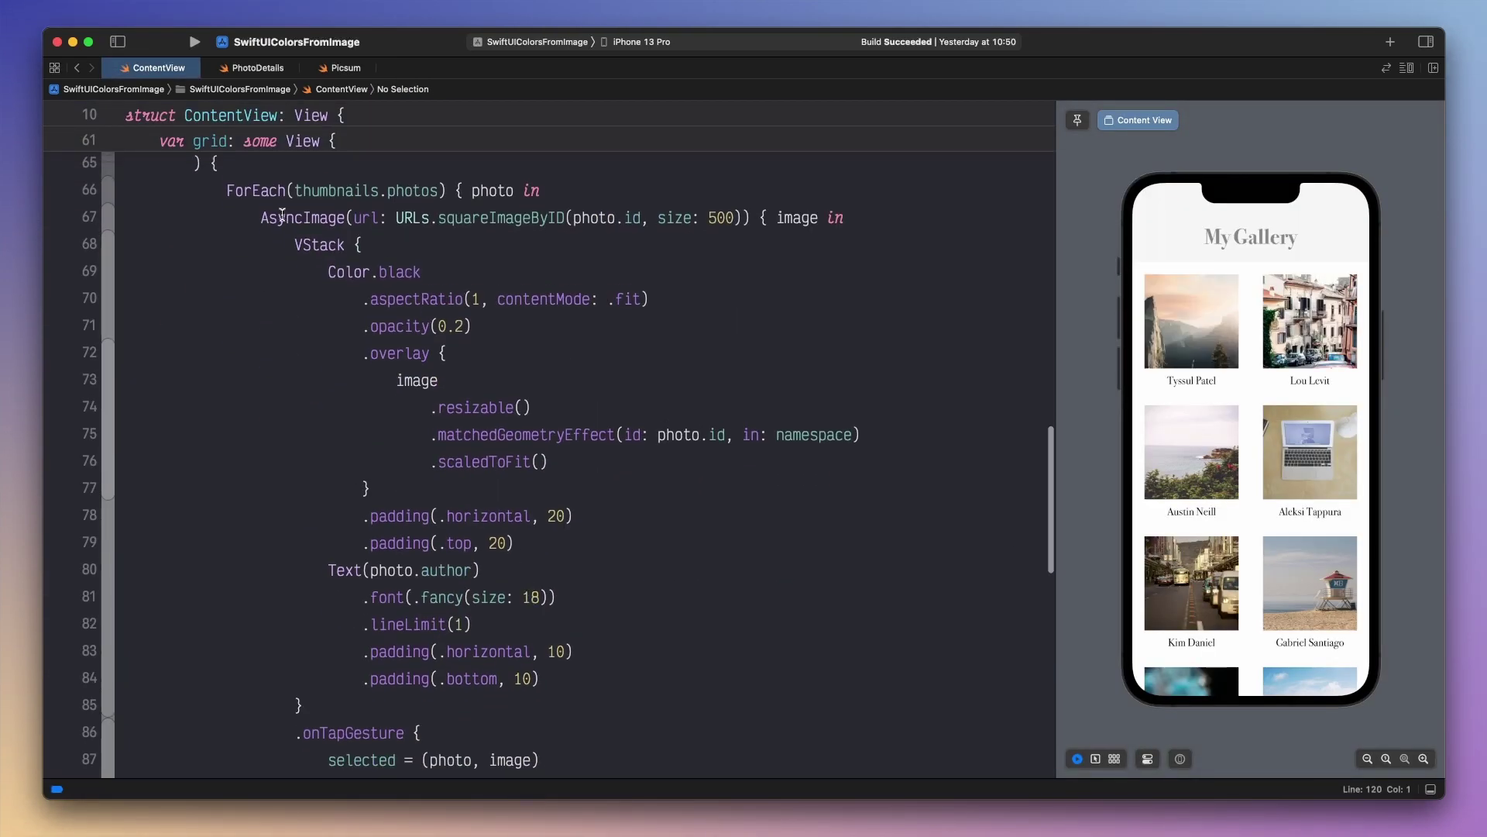
key("shift+Right")
key("shift+Right")
key("shift+Right")
key("BackSpace")
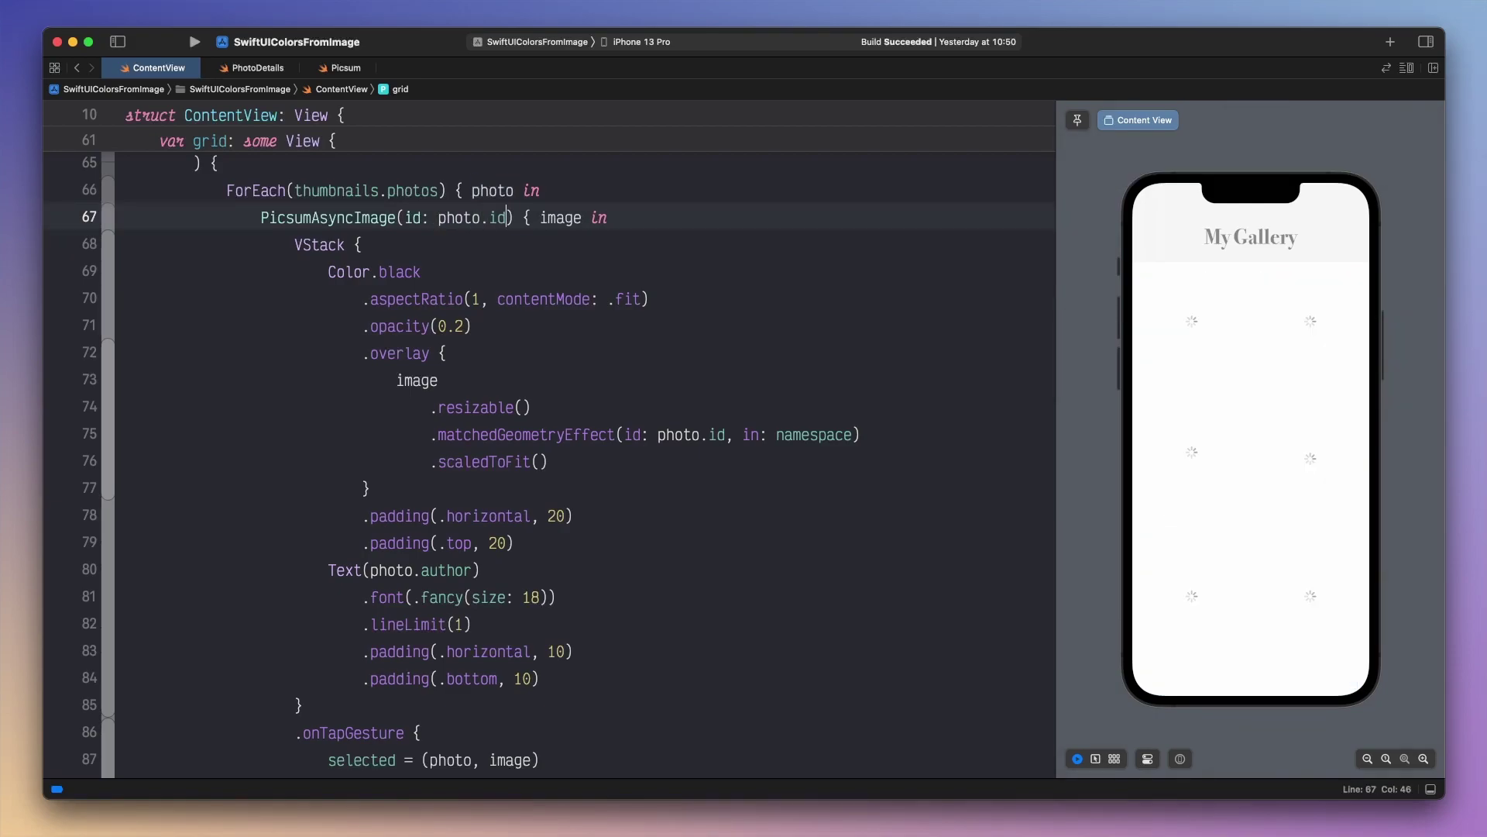
Step: Add a TODO in Picsum's loadImage about grabbing colour from the image
left_click(345, 68)
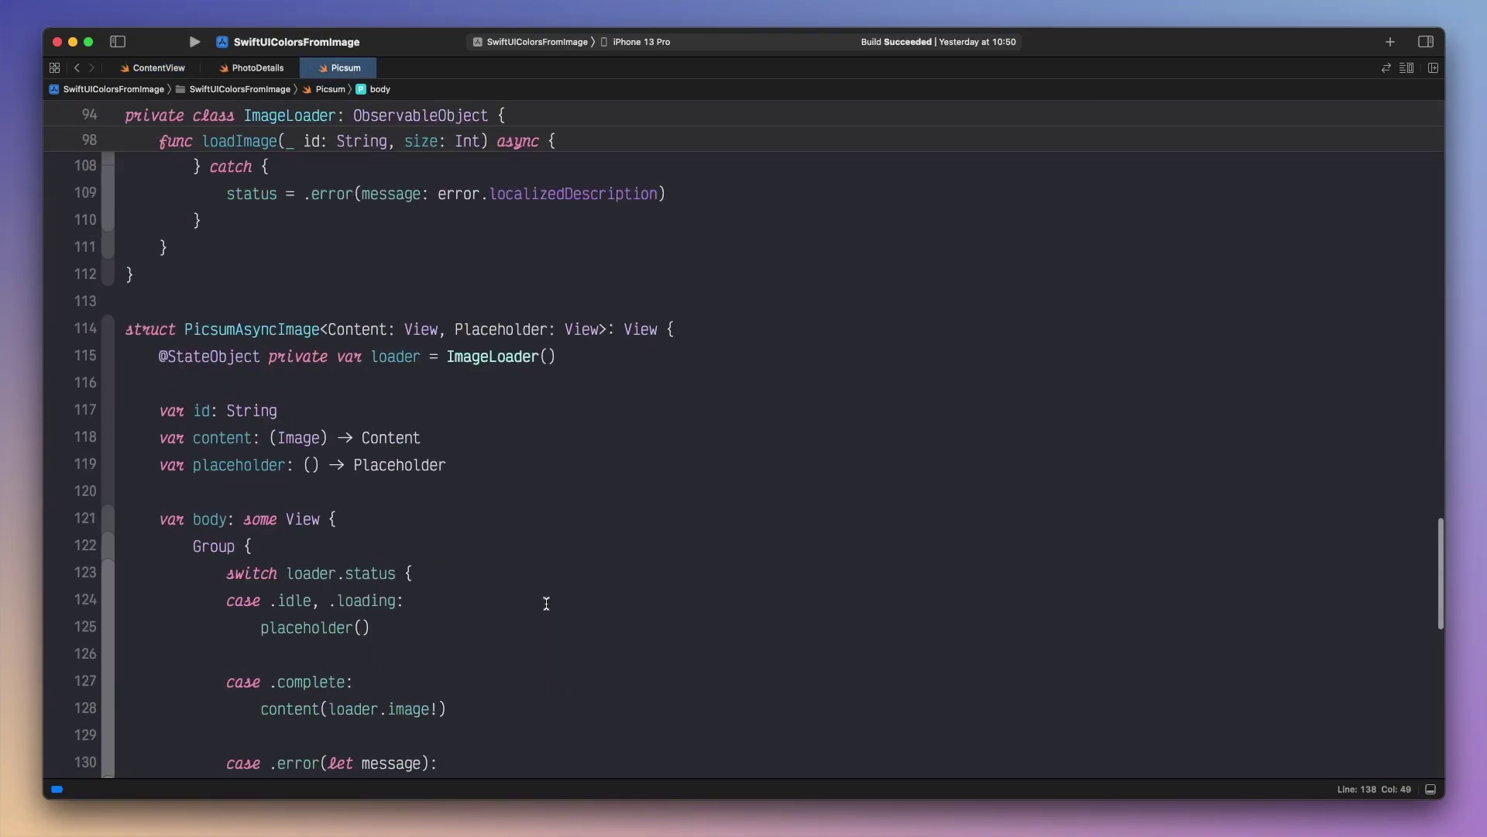
scroll(545, 601, "up", 5)
left_click(826, 449)
key("Return")
type("// TODO: grab color from image")
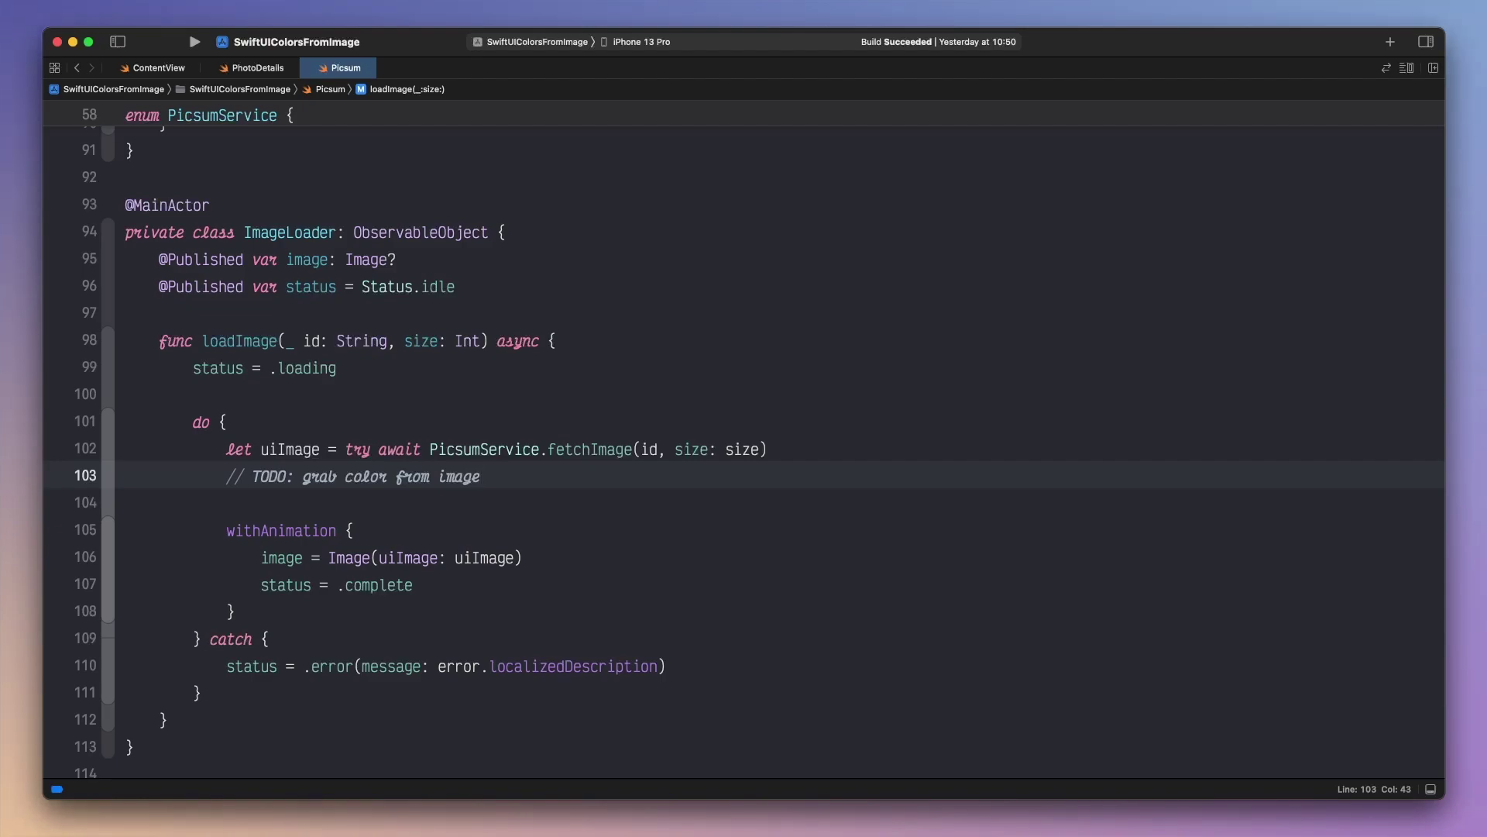
left_click(118, 41)
Step: Create a new ColorTheme Swift file and add an import below Foundation
right_click(144, 110)
left_click(192, 239)
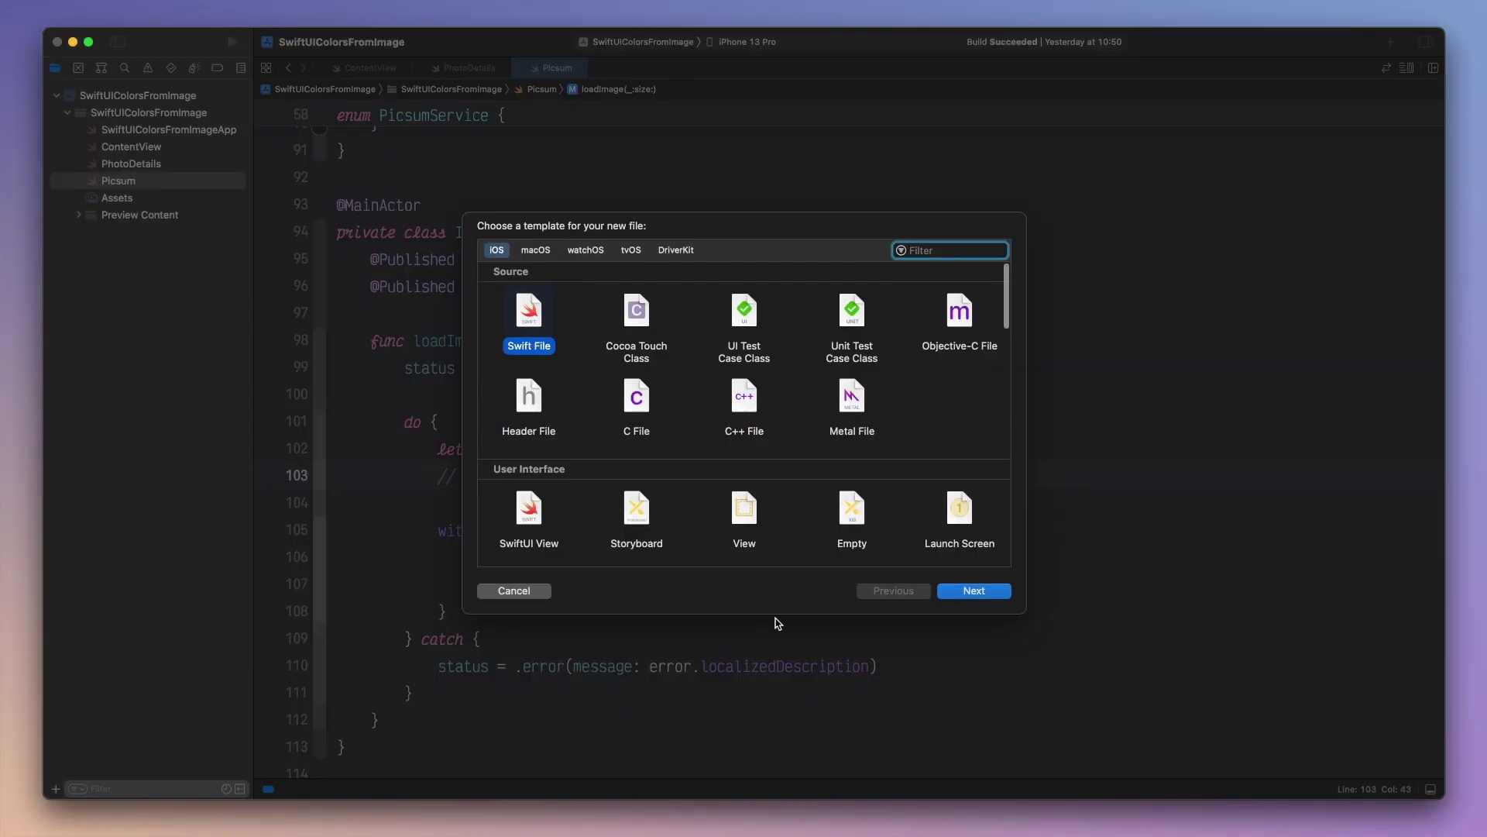
key("Return")
key("Return")
key("super+0")
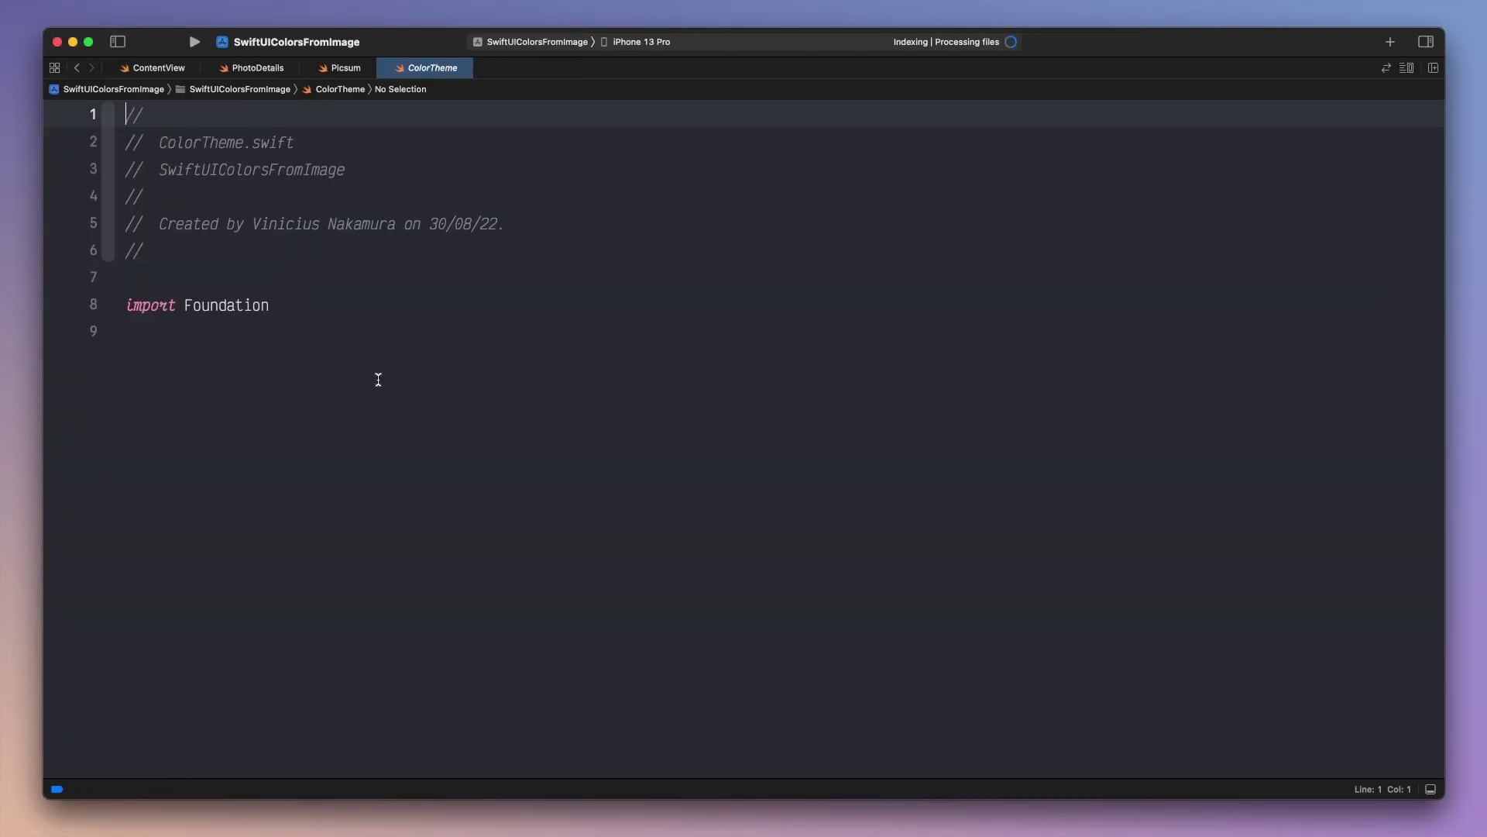
left_click(375, 376)
type("struct ColorTheme {     let averageColor: Color")
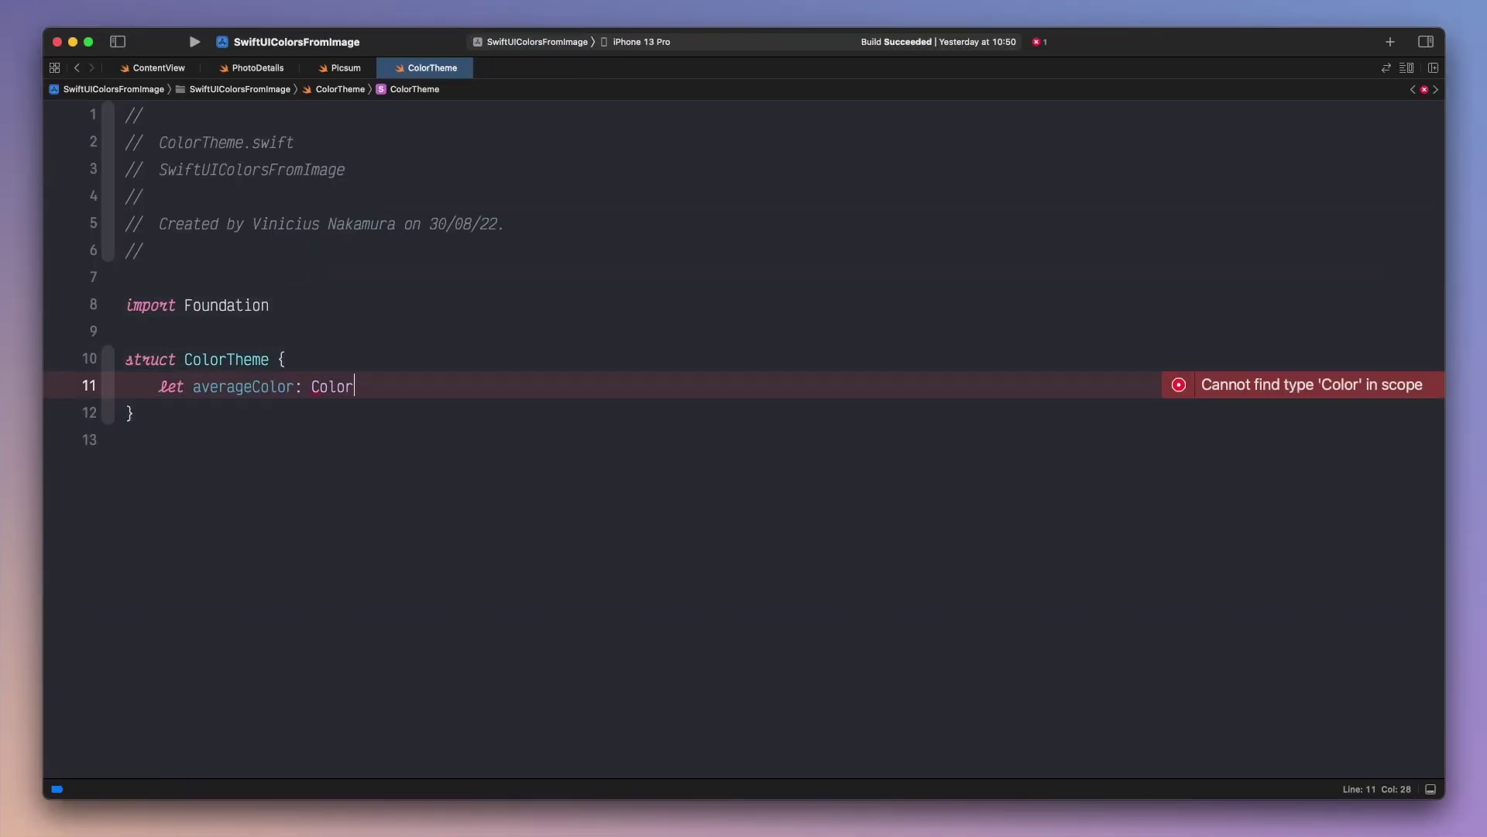
key("Up")
key("Up")
key("Up")
key("Return")
type("import SwiftUI")
Step: Start getAverage(from:) with a CIAreaAverage filter over the image extent
left_click(820, 536)
key("Return")
type("extension Colo")
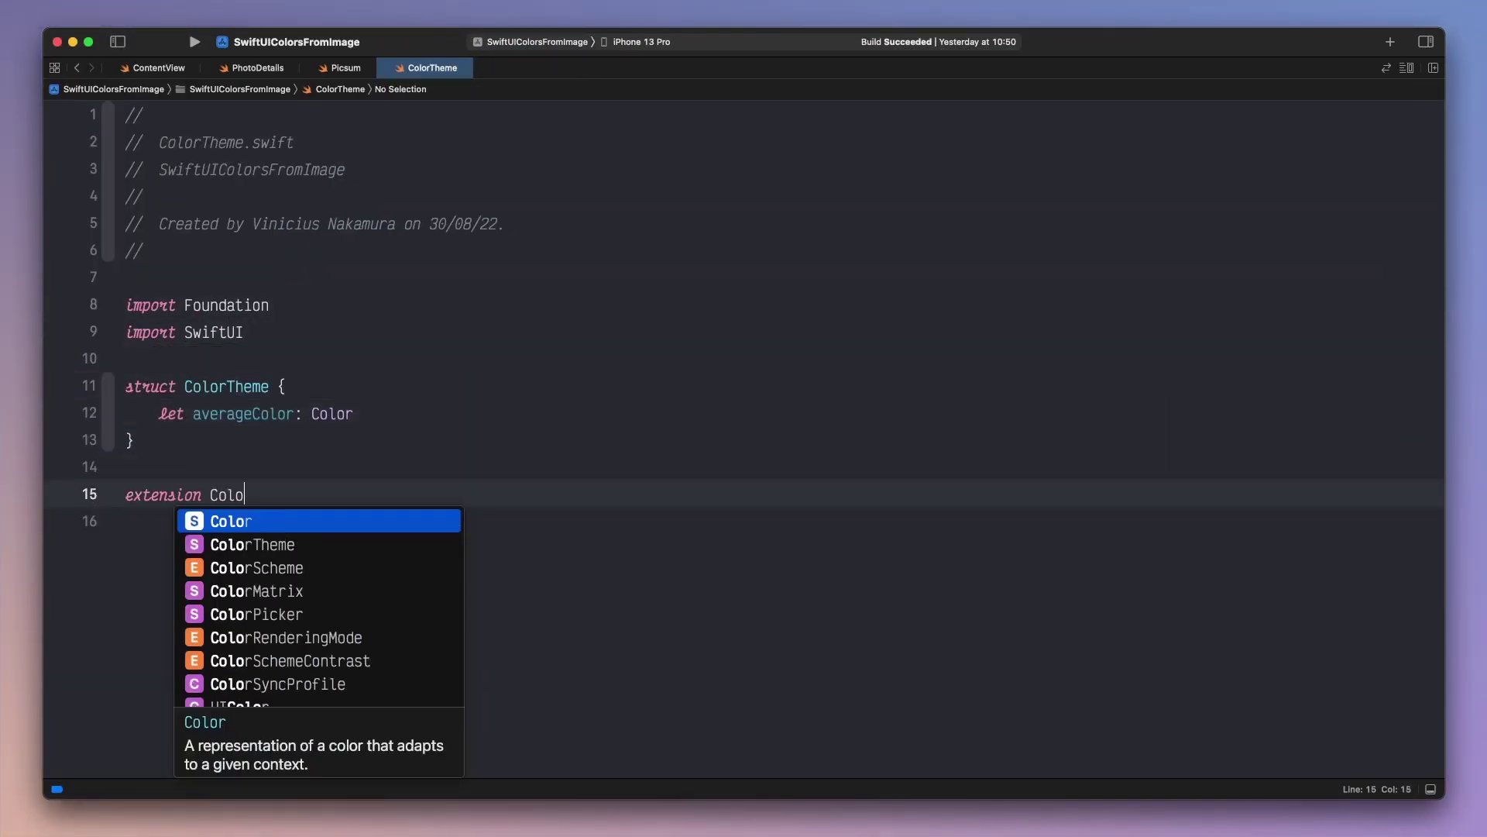
type("rTheme {     private static func getAverage(from")
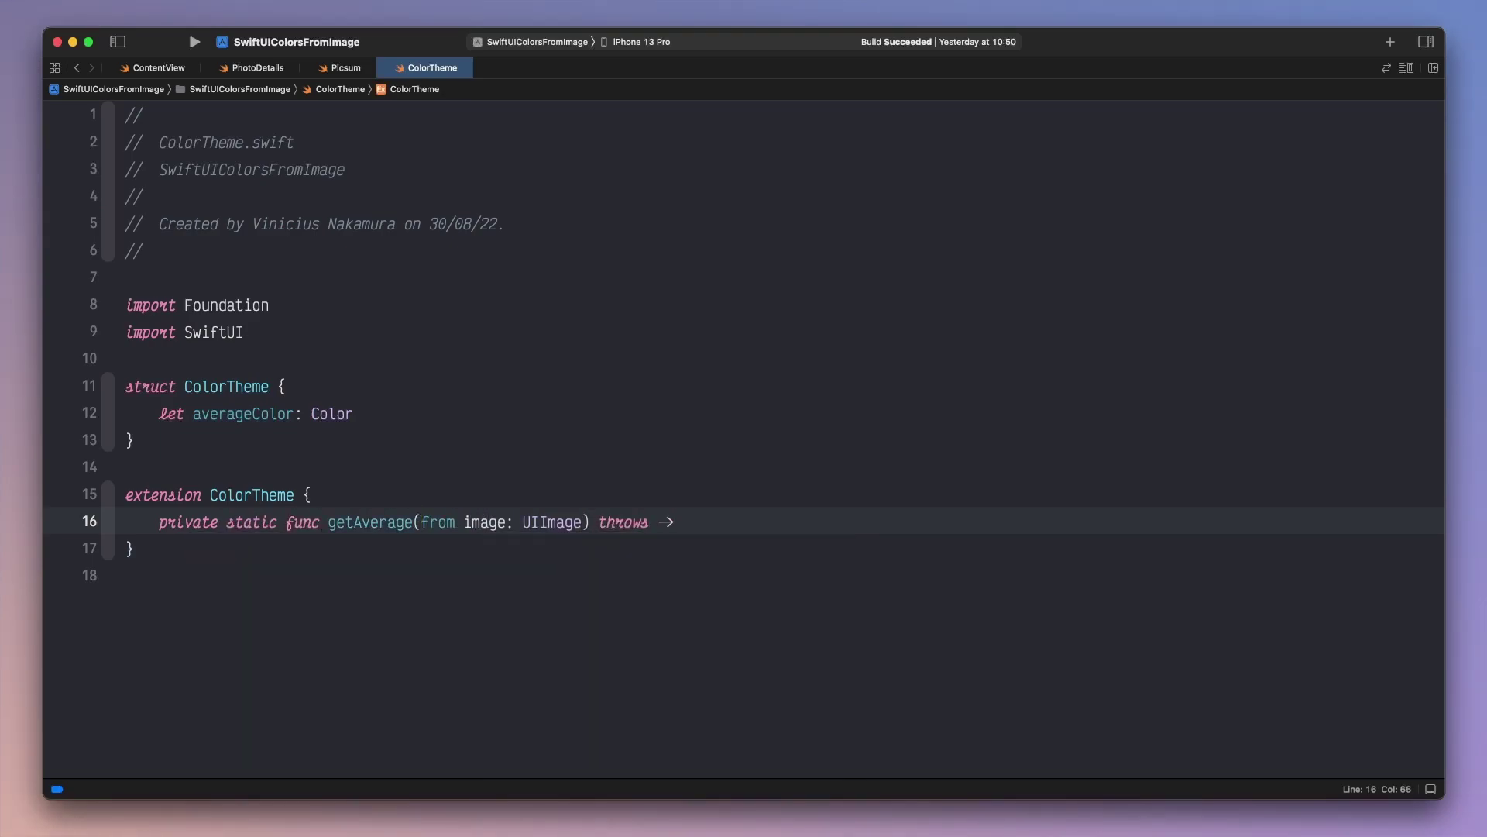
type(" image: UIImage) throws -> UIColor {")
key("Return")
type("let ciImage = CIImage(image: image)!")
key("Return")
type("let filtered = CIF")
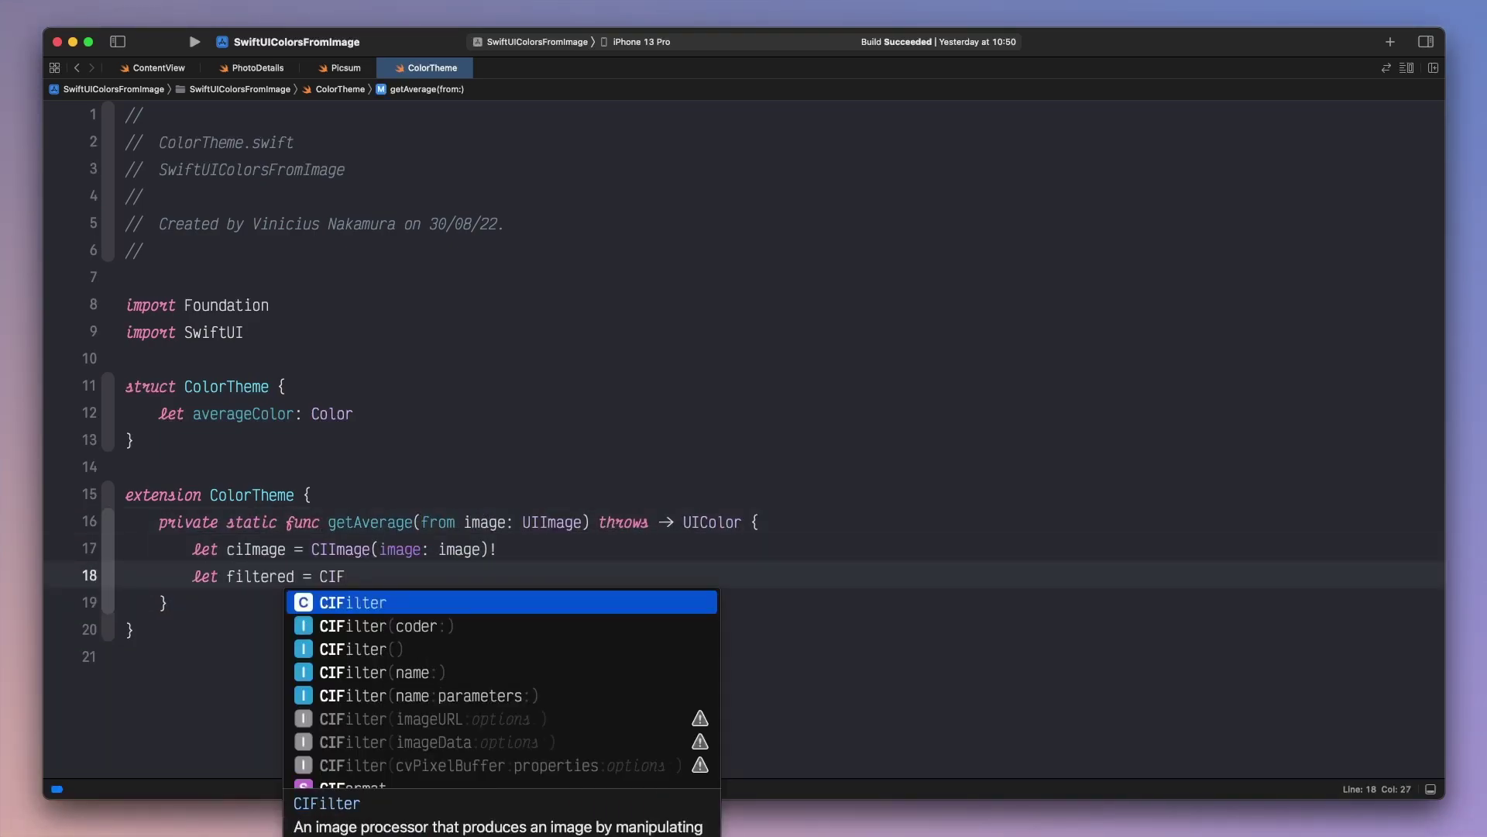
key("Down")
key("Down")
key("Down")
key("Return")
type("\"CIA")
key("Tab")
type("[")
key("Return")
type("kCII")
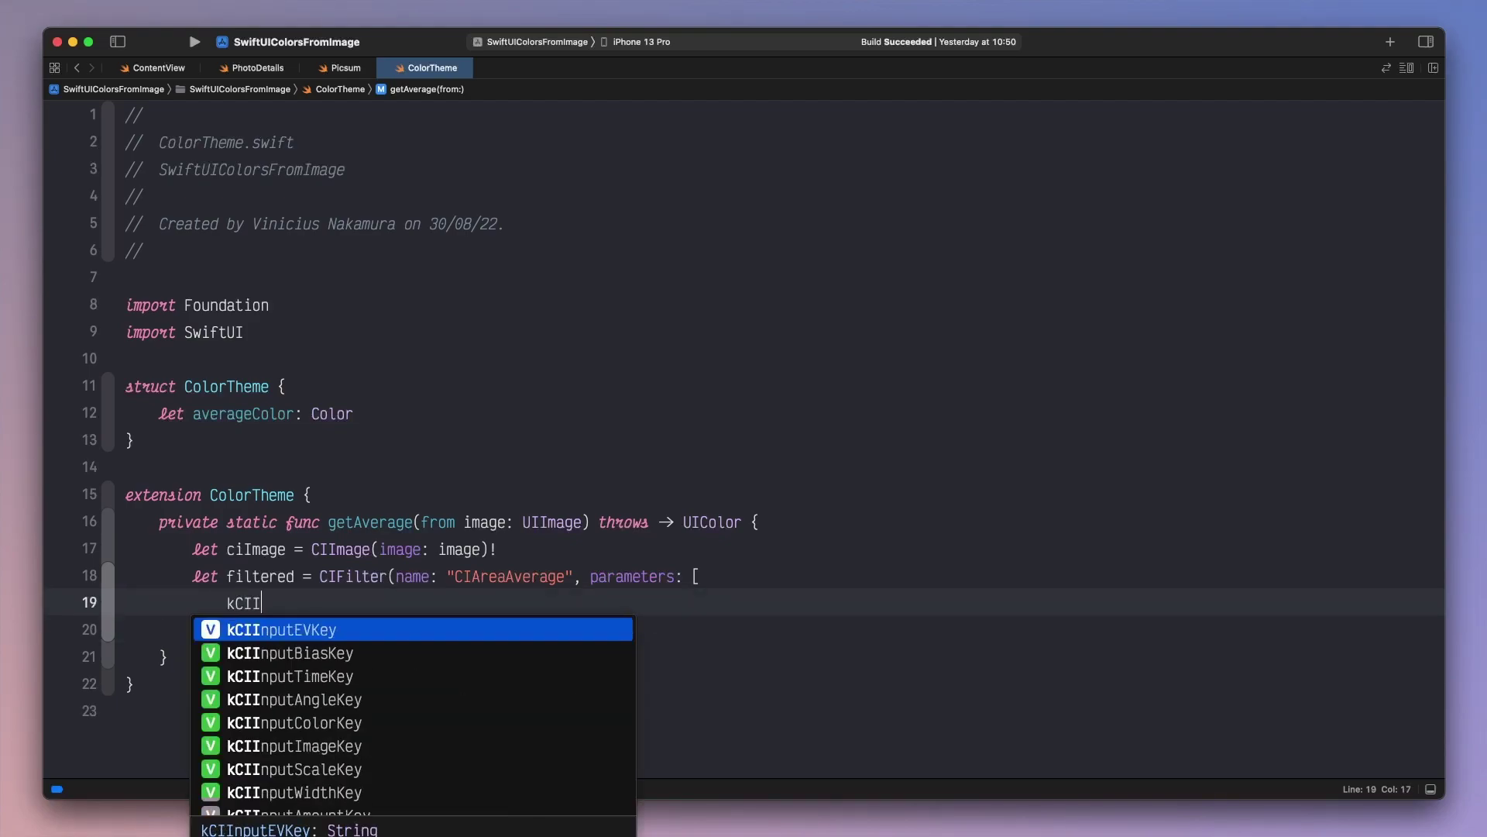
type("Im : CI , kCIIExt ")
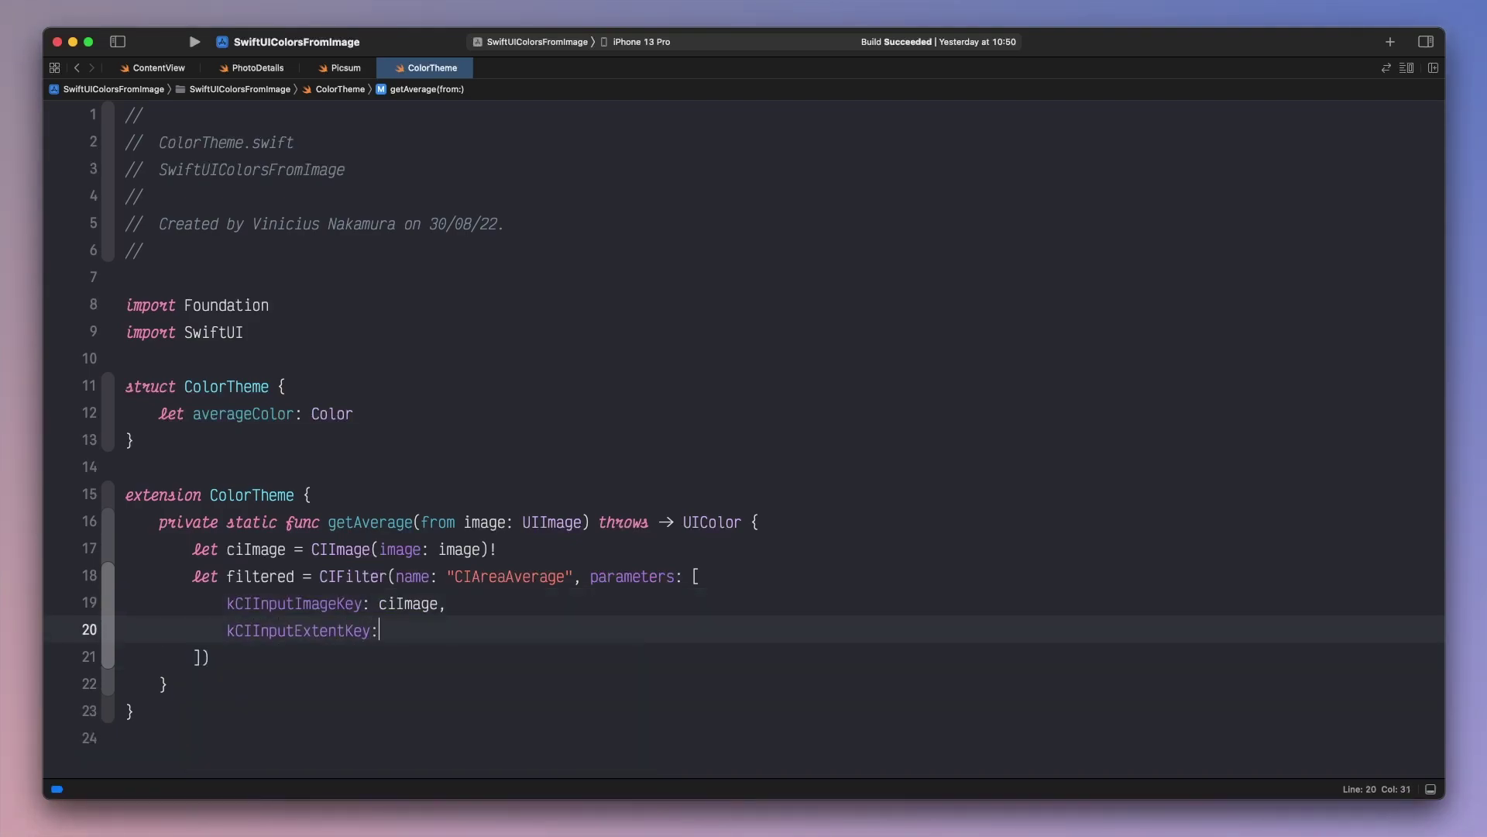
type(": CIVe")
key("Return")
type("ciImage.ext")
key("Down")
key("End")
type("!.out !")
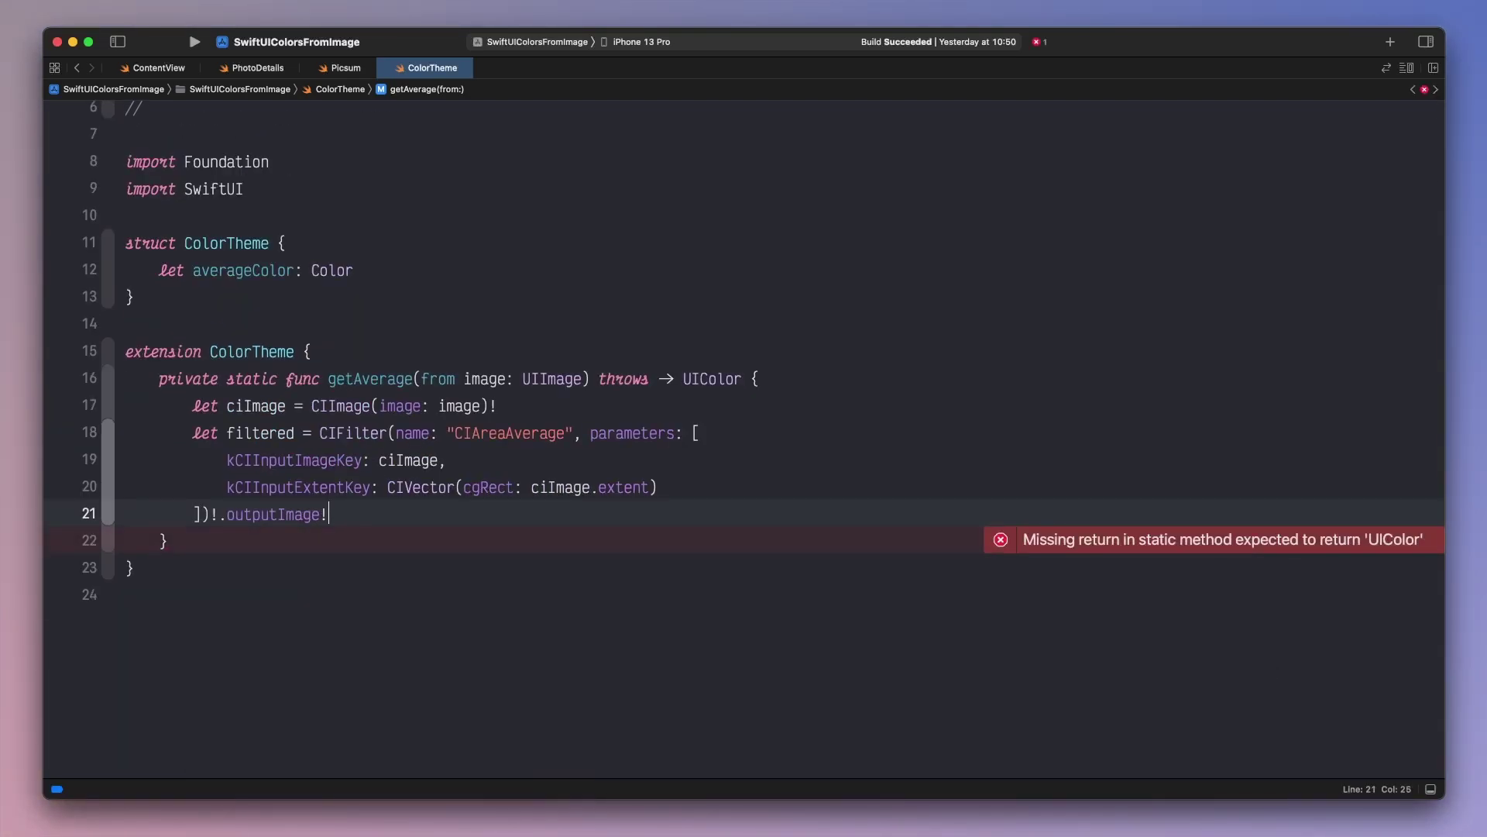
Step: Render the average into a pixel buffer with CIContext.render and return a UIColor
key("Return")
key("Return")
type("var pixe")
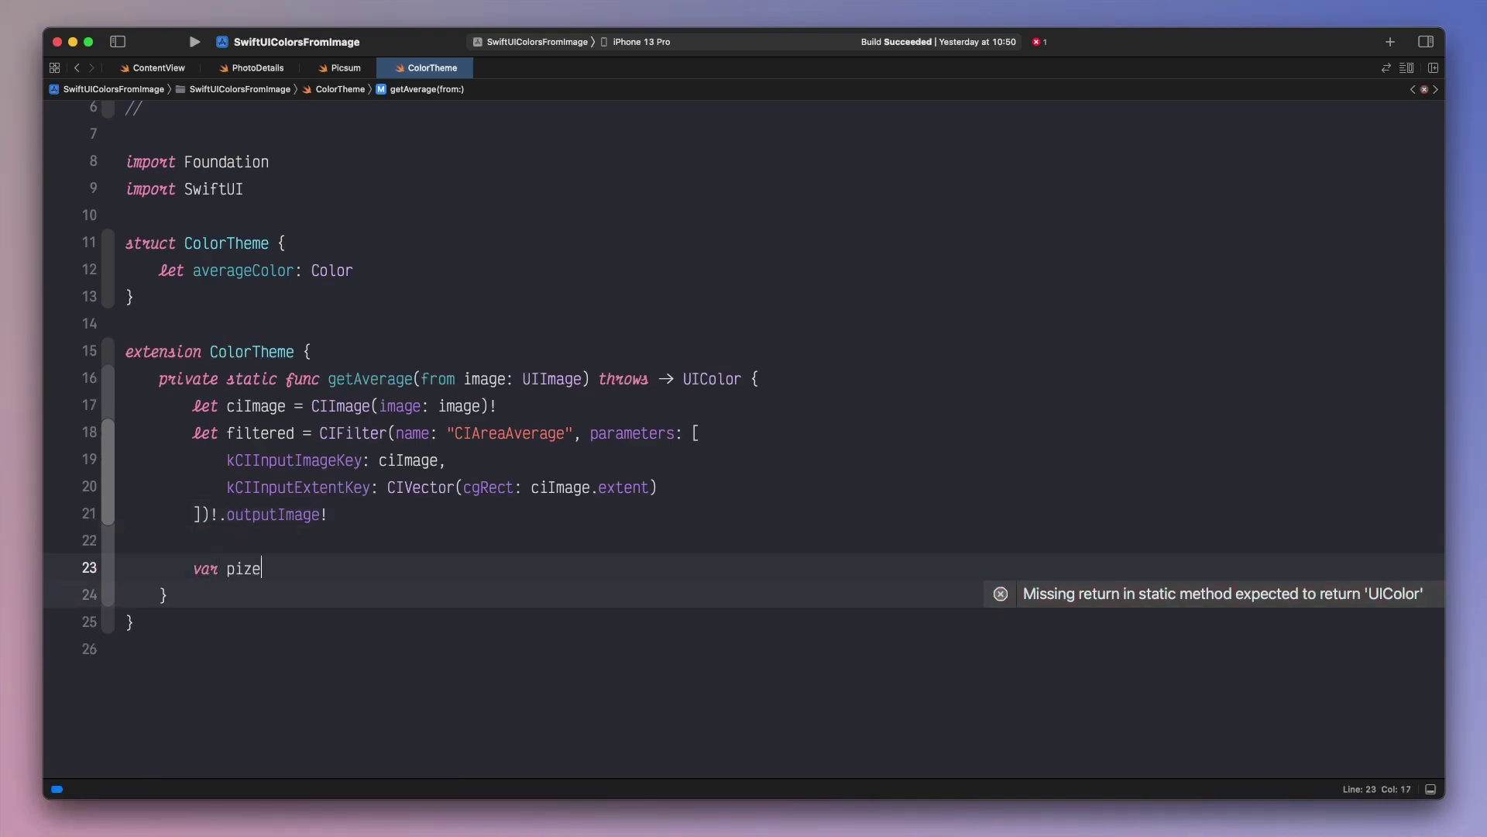
type("l = [UInt8](repea 0\t4")
key("End")
key("Return")
type("let context")
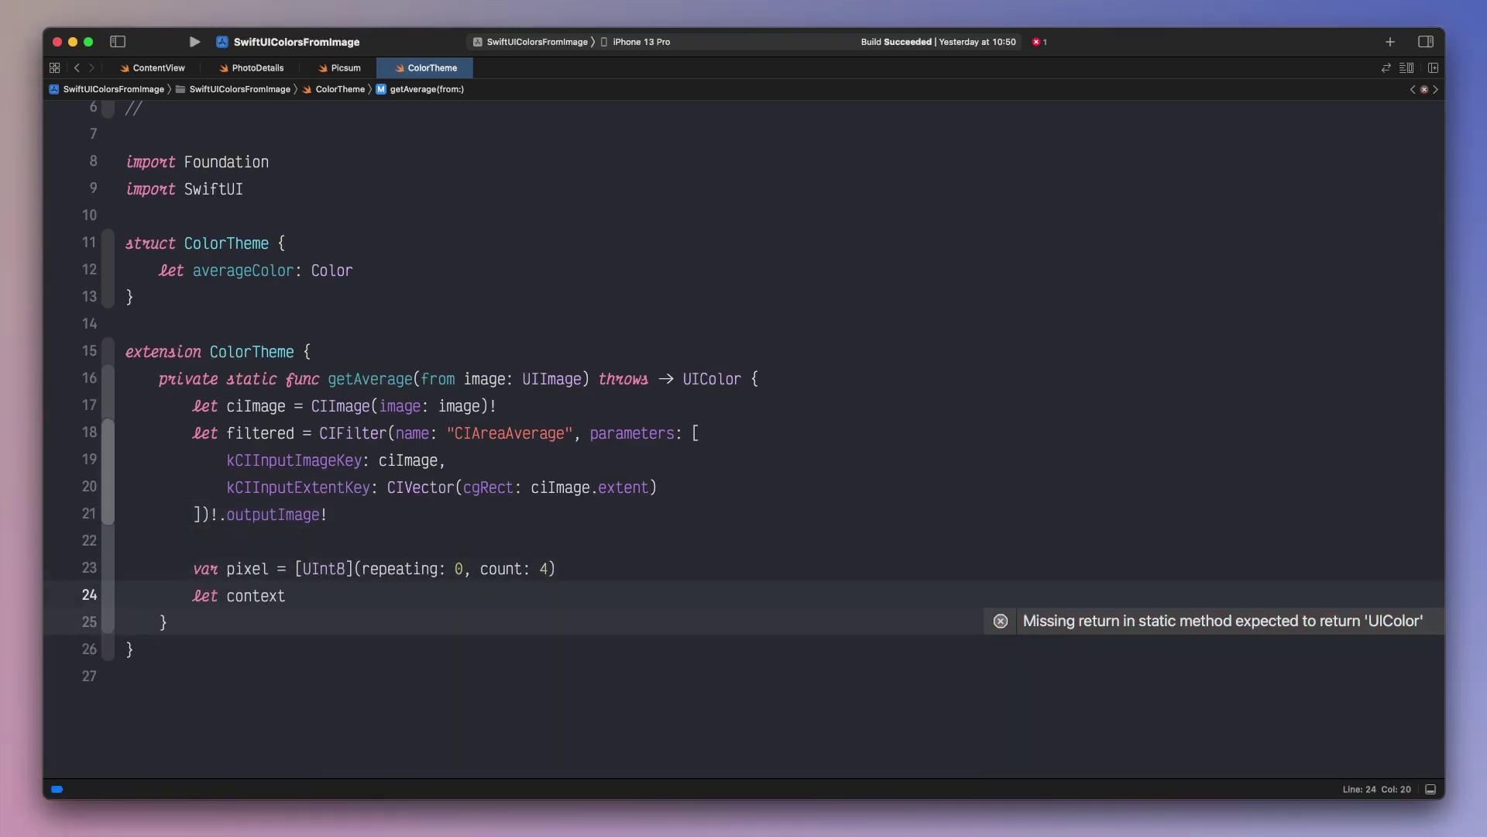
type(" = CIContext(opt [.workingColorSpace: kCFNull!")
key("Return")
type("context.render")
key("Return")
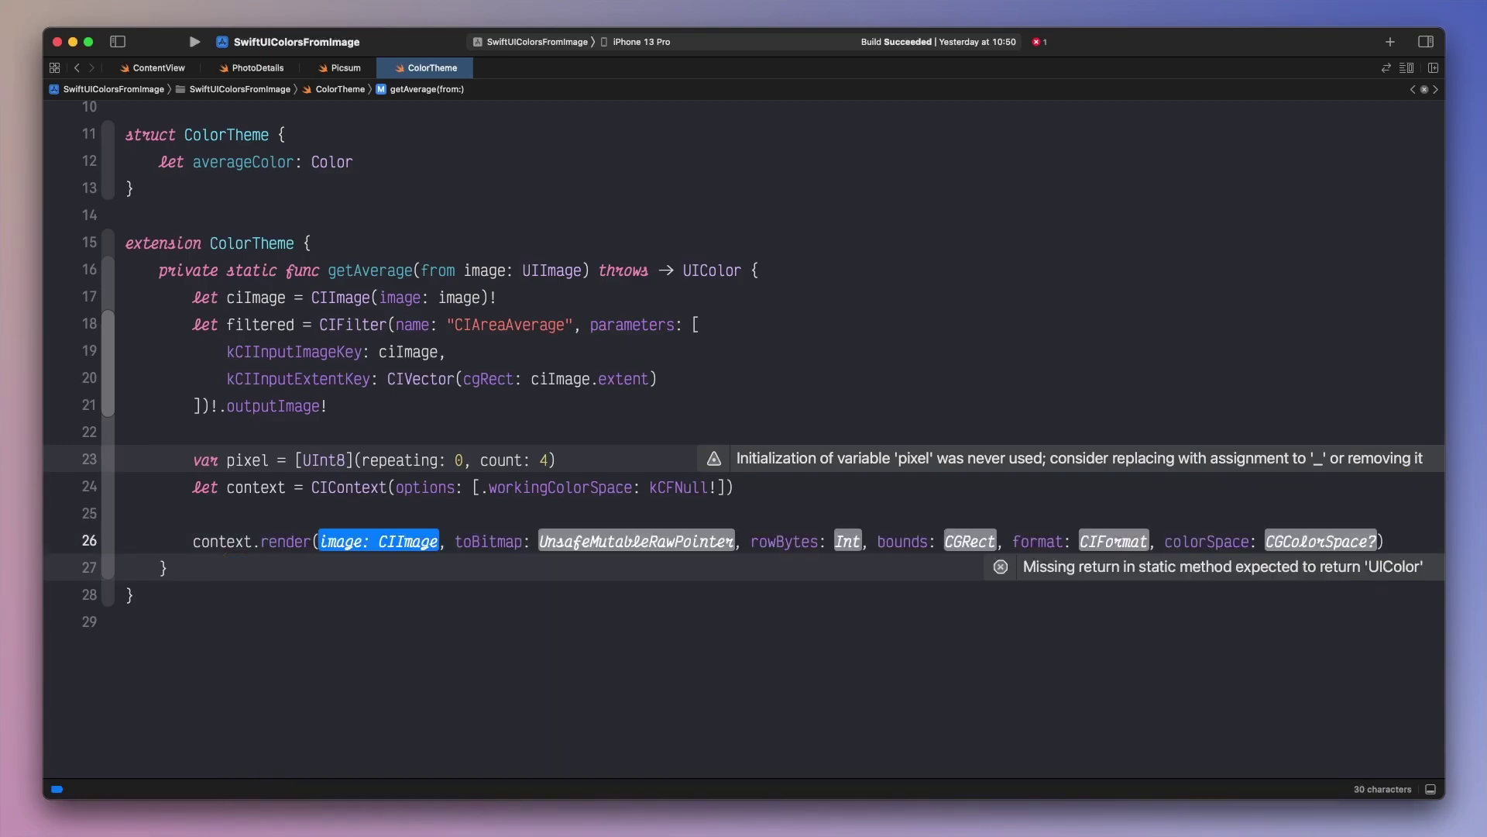
type("filtered")
key("Tab")
type("CGRect(x 0\t0\t1\t1 .RGB")
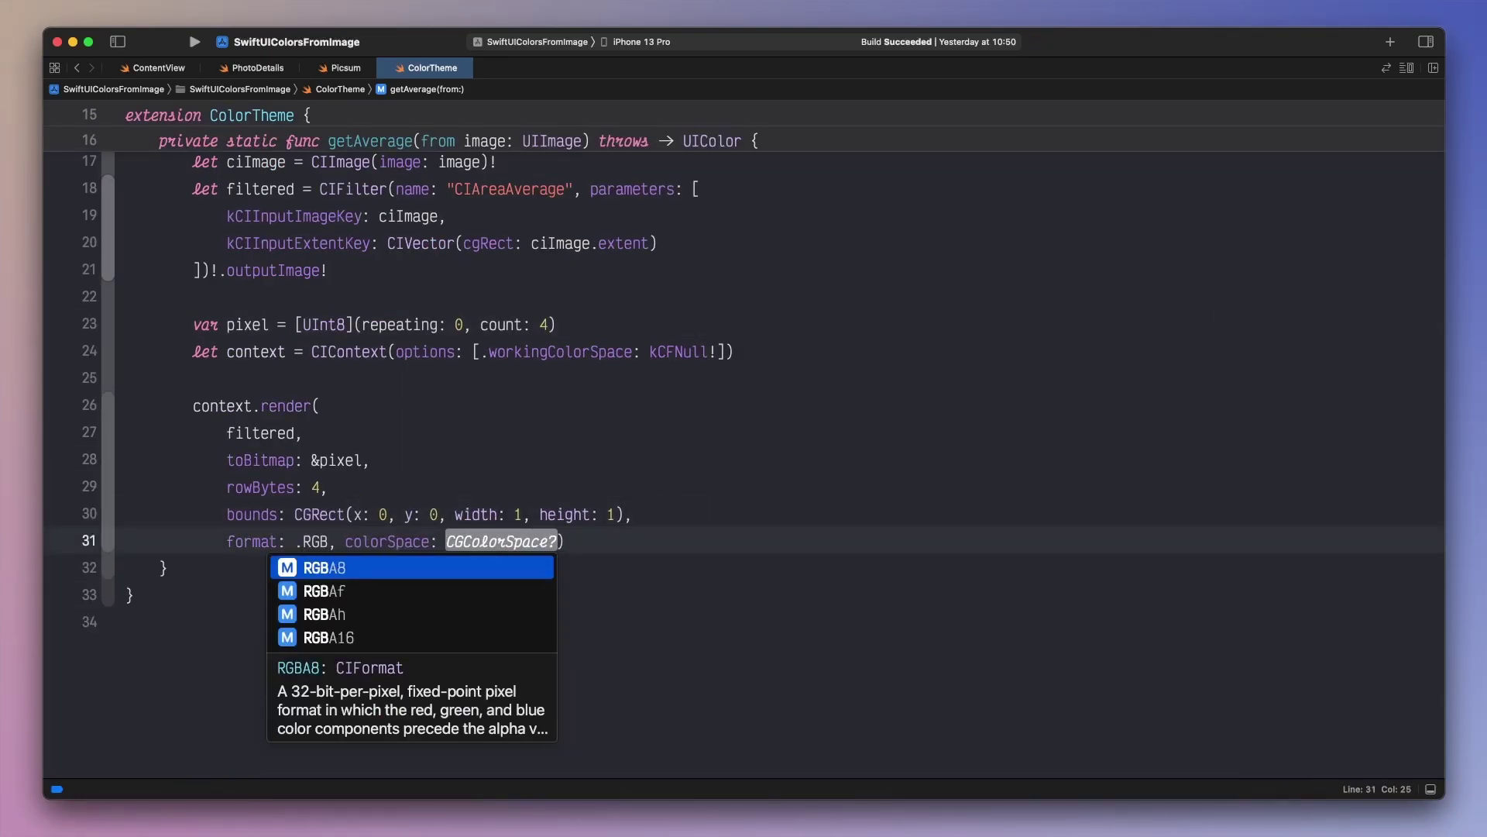
type("A8, colorSpace: nil   return UIColor(red")
key("Return")
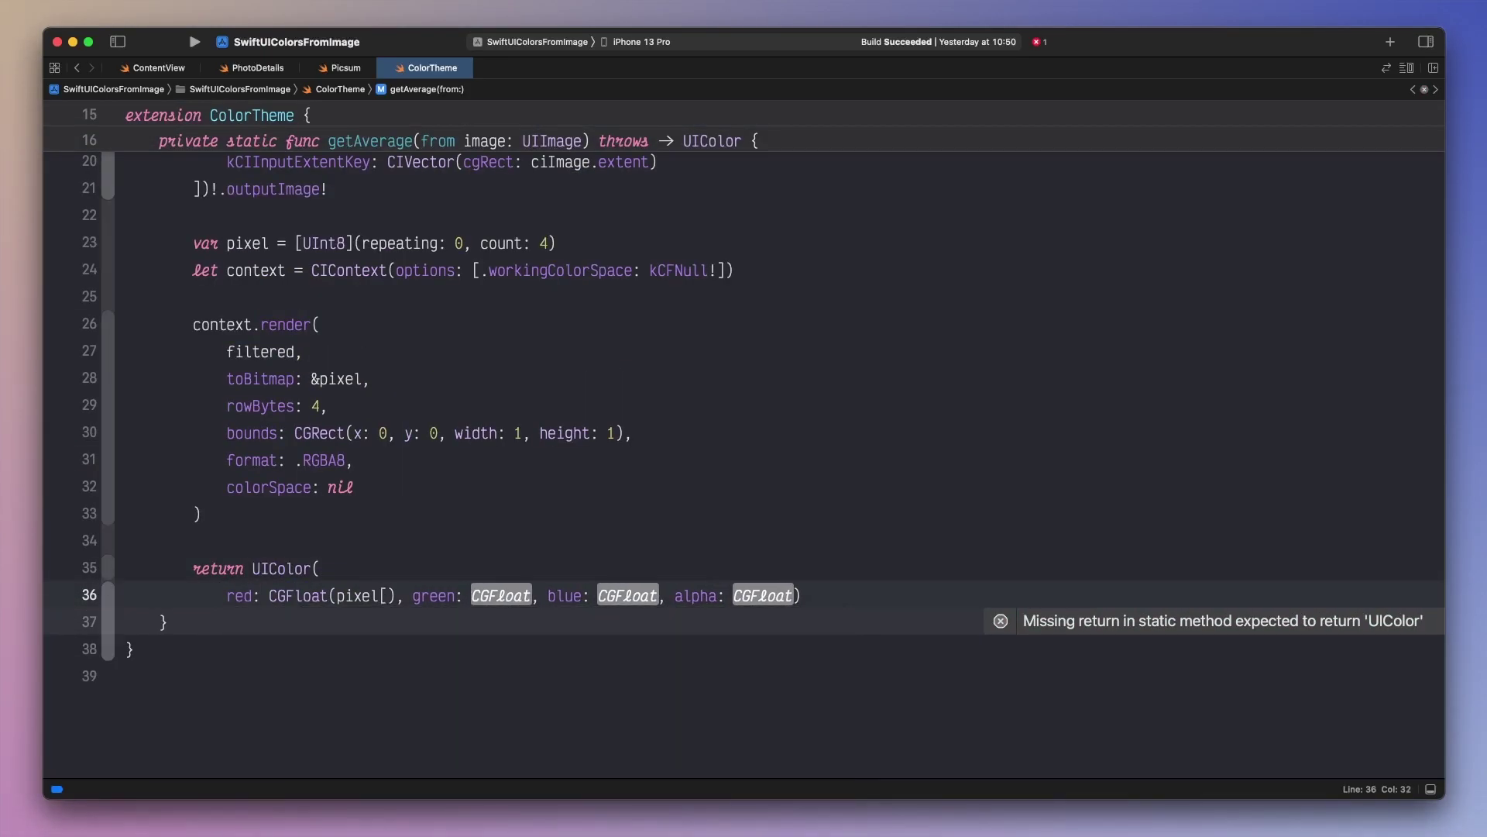
type("0]) / 255, CGFloat(pixel[1]) / 255, CGFloat(pixel[2]) / 255, 1 )")
scroll(694, 641, "up", 5)
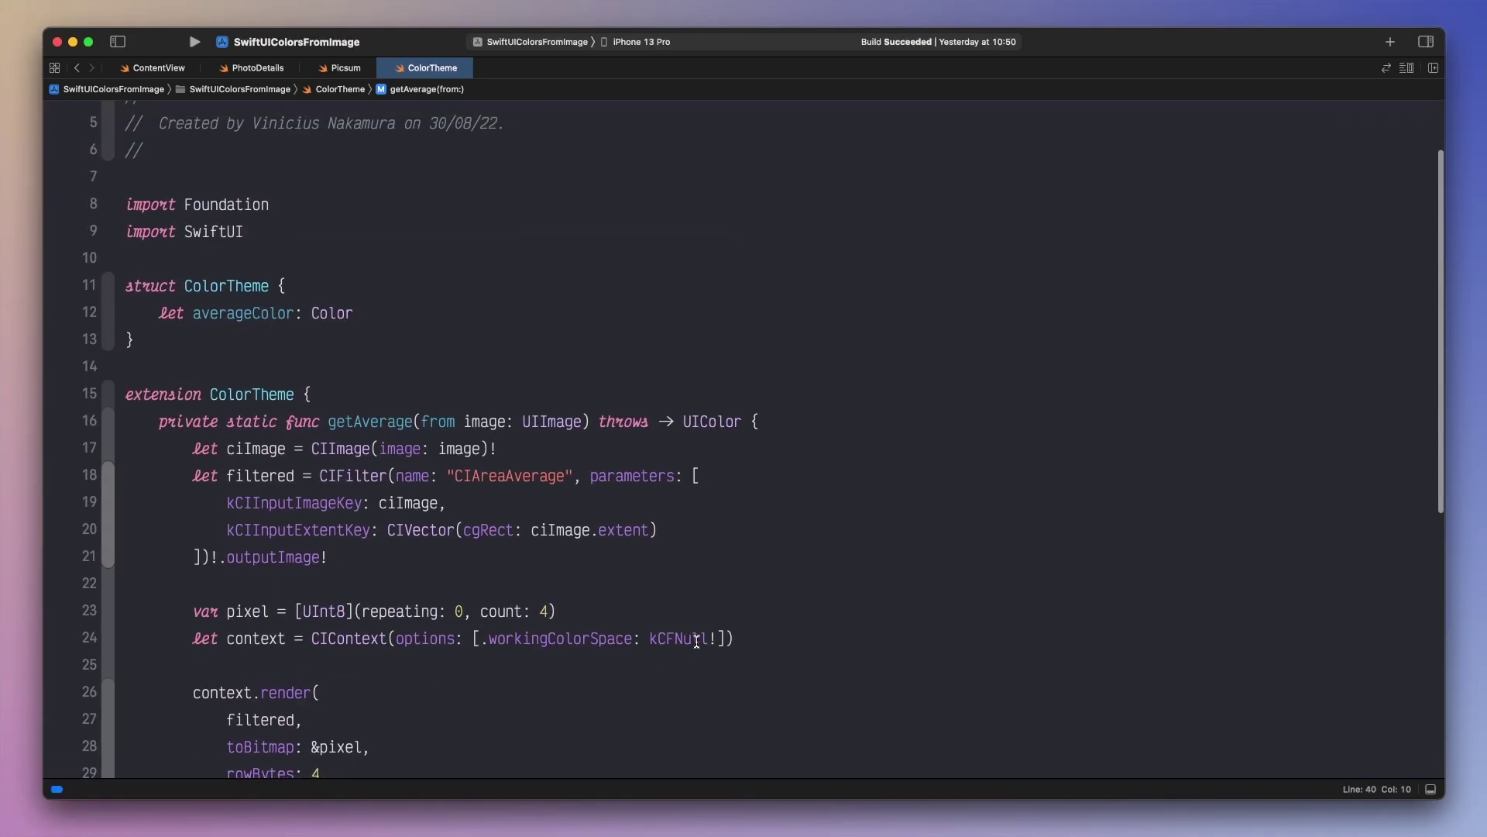
left_click(312, 395)
key("Return")
key("Return")
key("Up")
type("static func generate(from image: UIImage) throws -> ColorTheme {         let baseColor = try")
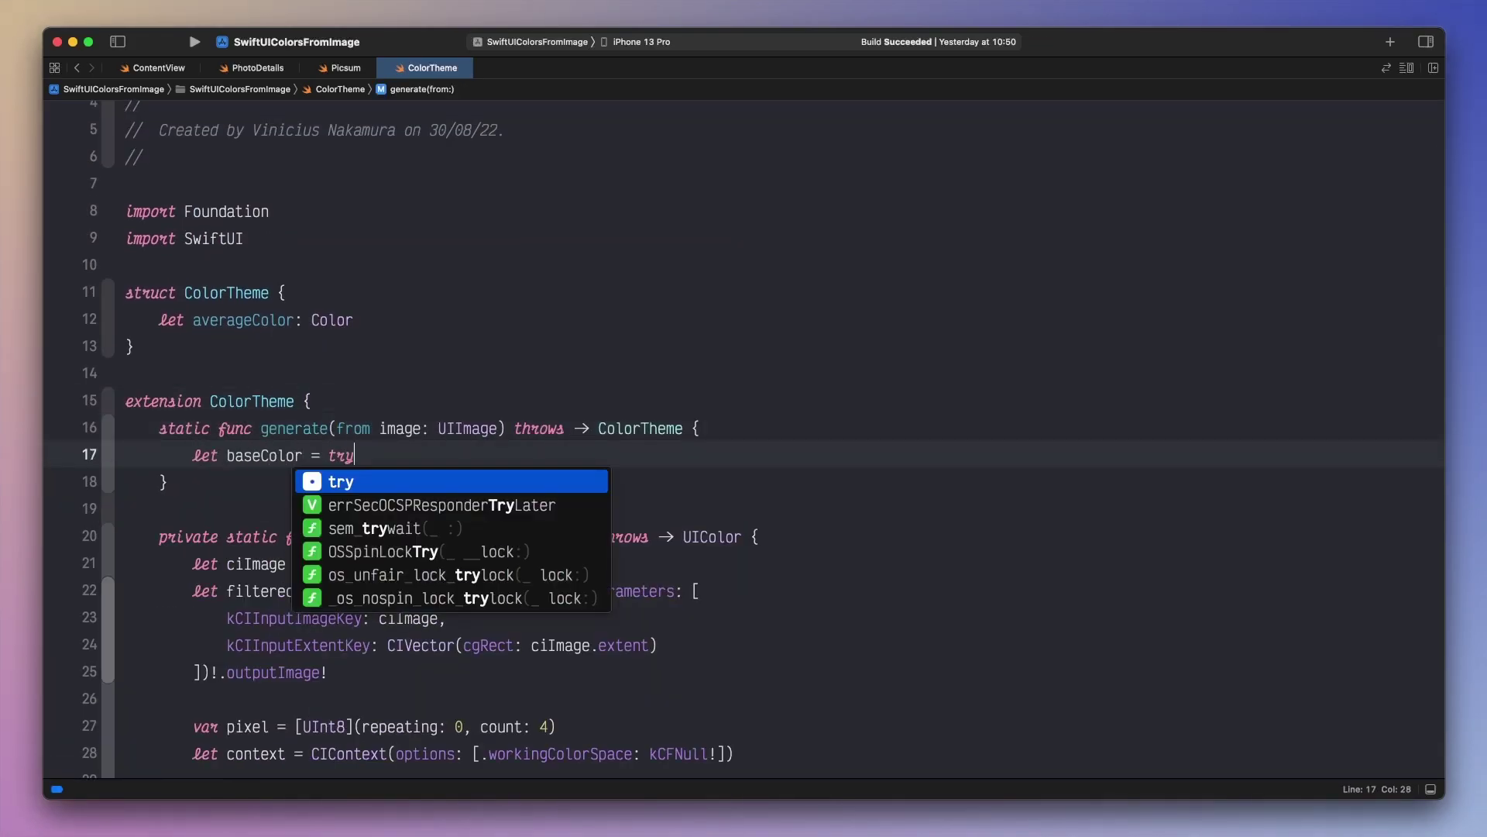
type(" getAverage(from: image)          return ColorTheme(averageColor: Color(uiColor: va")
key("BackSpace")
key("BackSpace")
type("baseColor")
key("super+shift+bracketright")
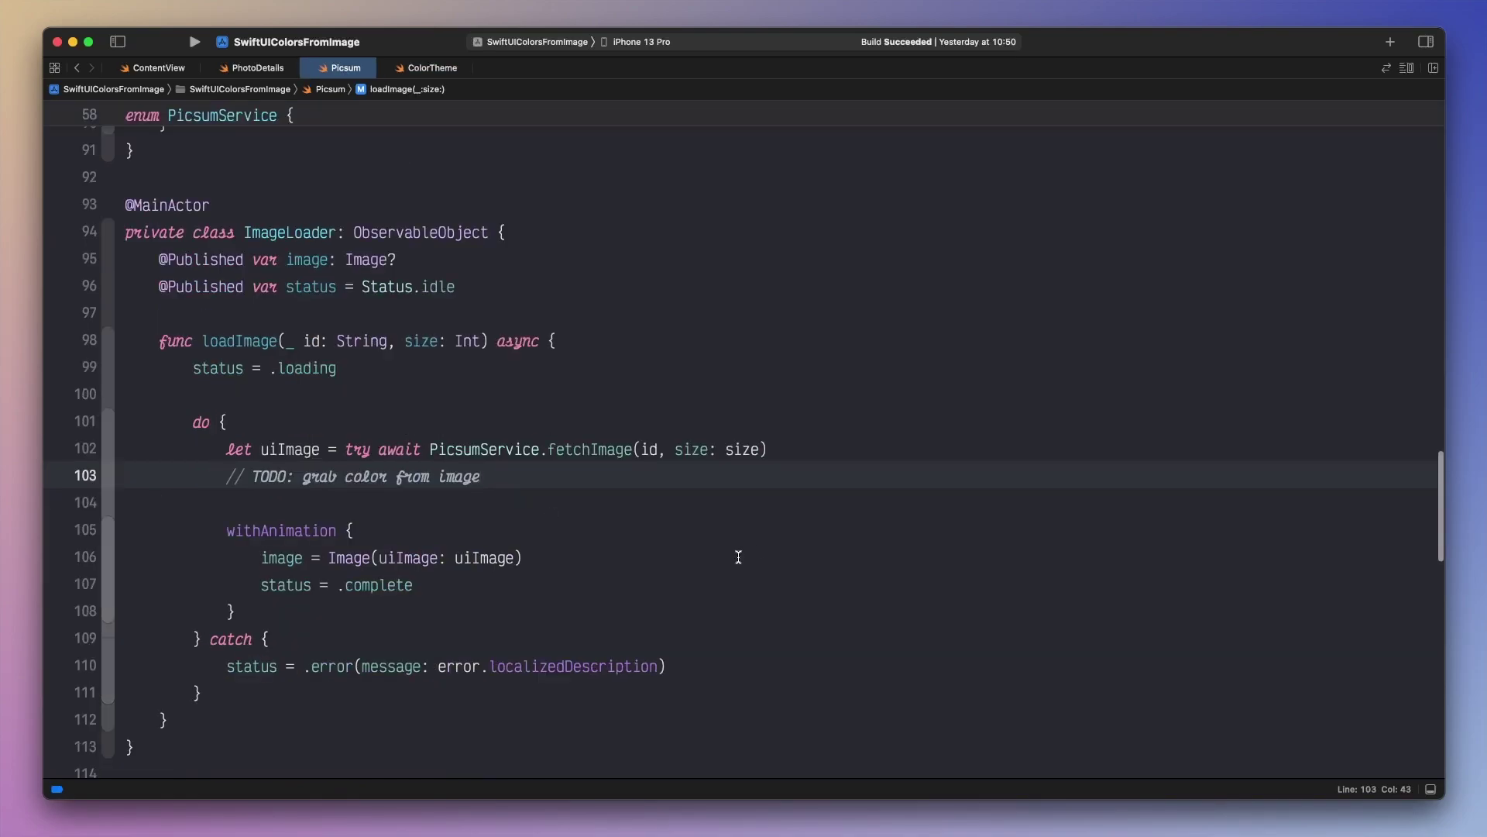
key("Return")
type("@Published var theme: ColorTheme?let colors = try ")
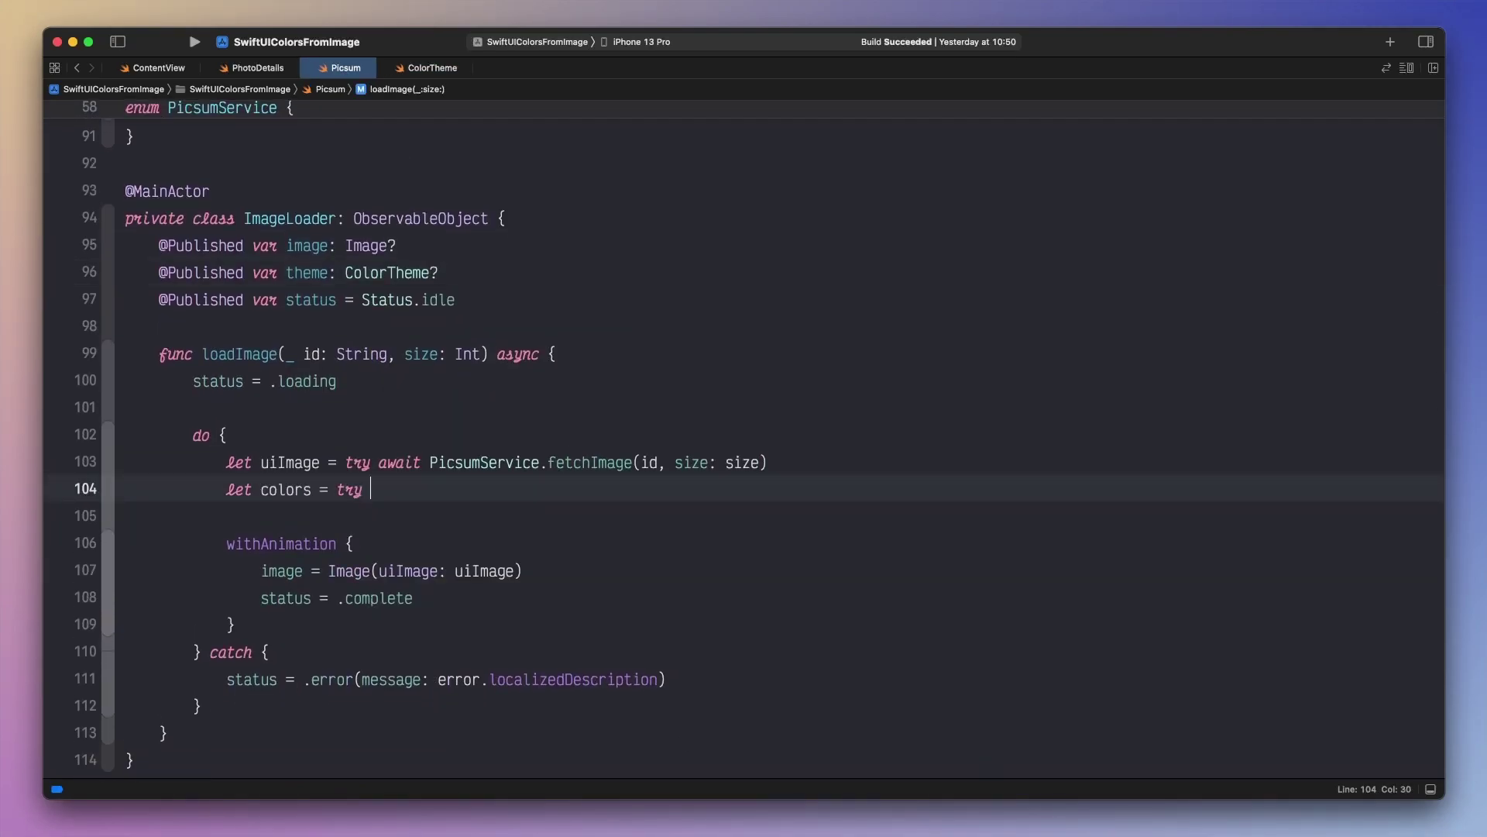
type("ColorTheme.generate(from: uiImage)theme = colors")
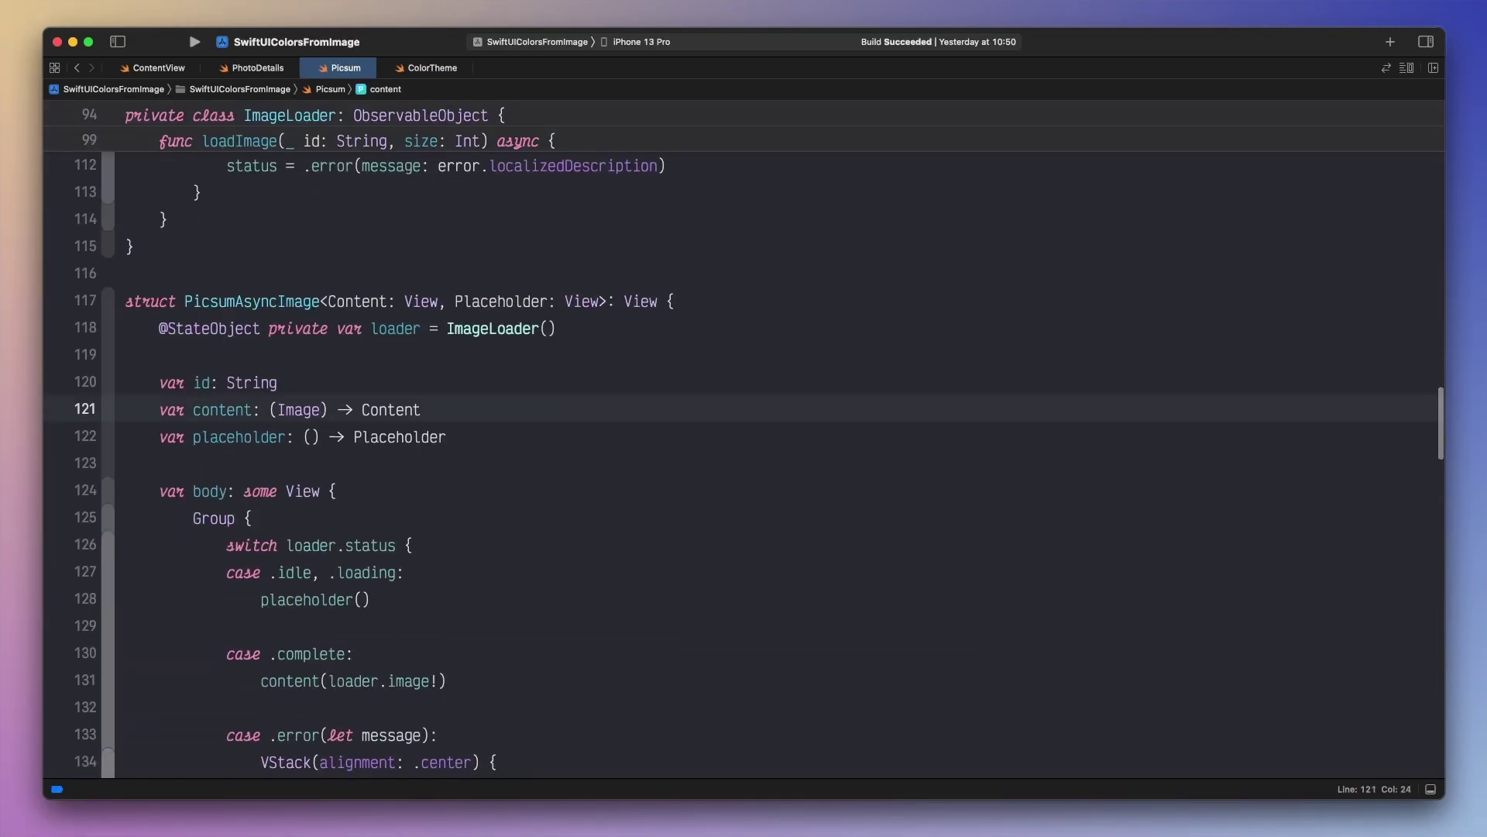
type(", ColorTheme, loader.theme!")
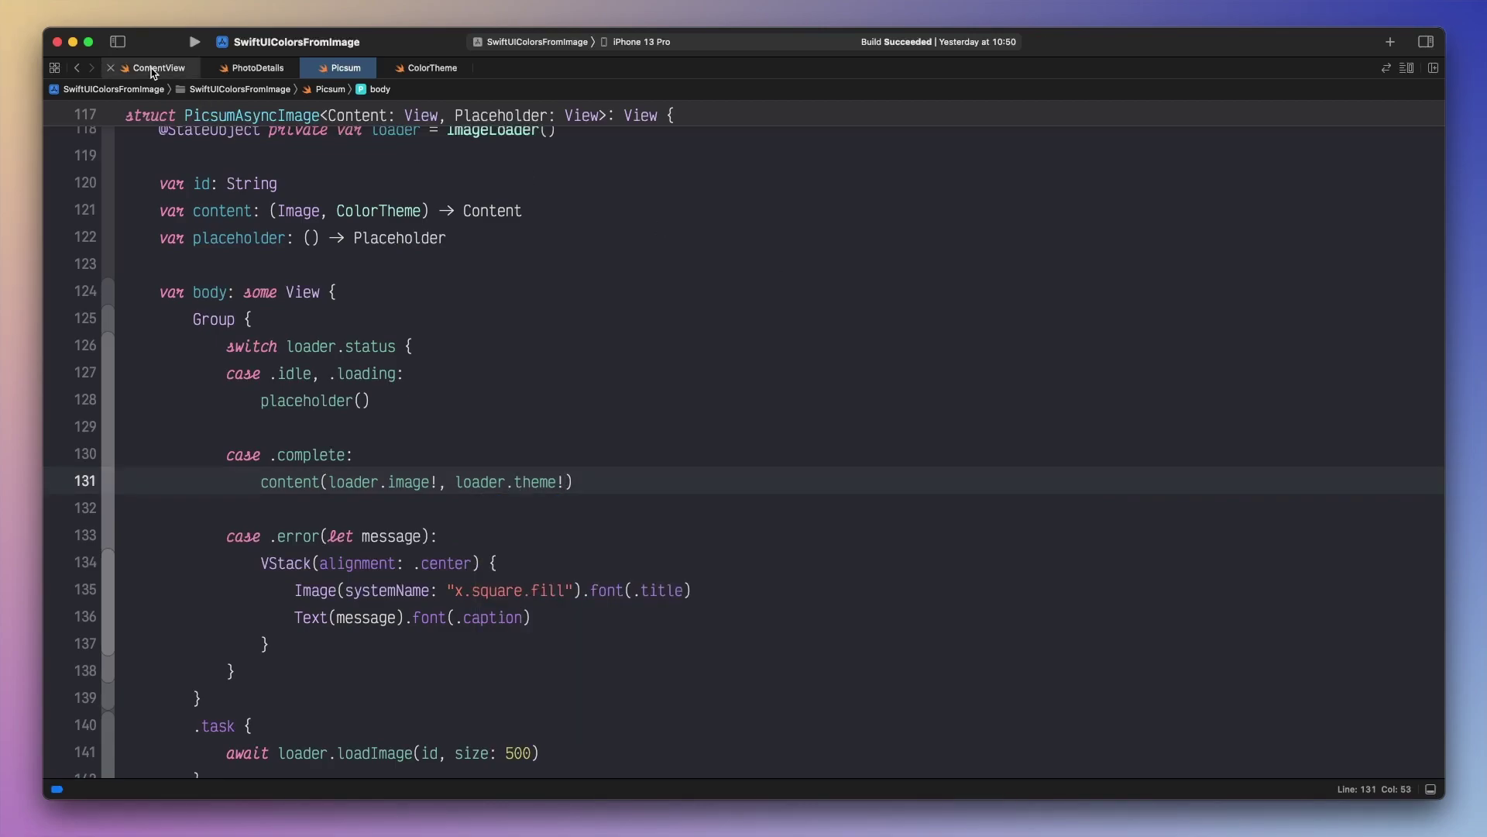
Step: Add .background { theme.averageColor } to each grid cell in ContentView.swift
left_click(153, 71)
scroll(547, 465, "down", 4)
key("Return")
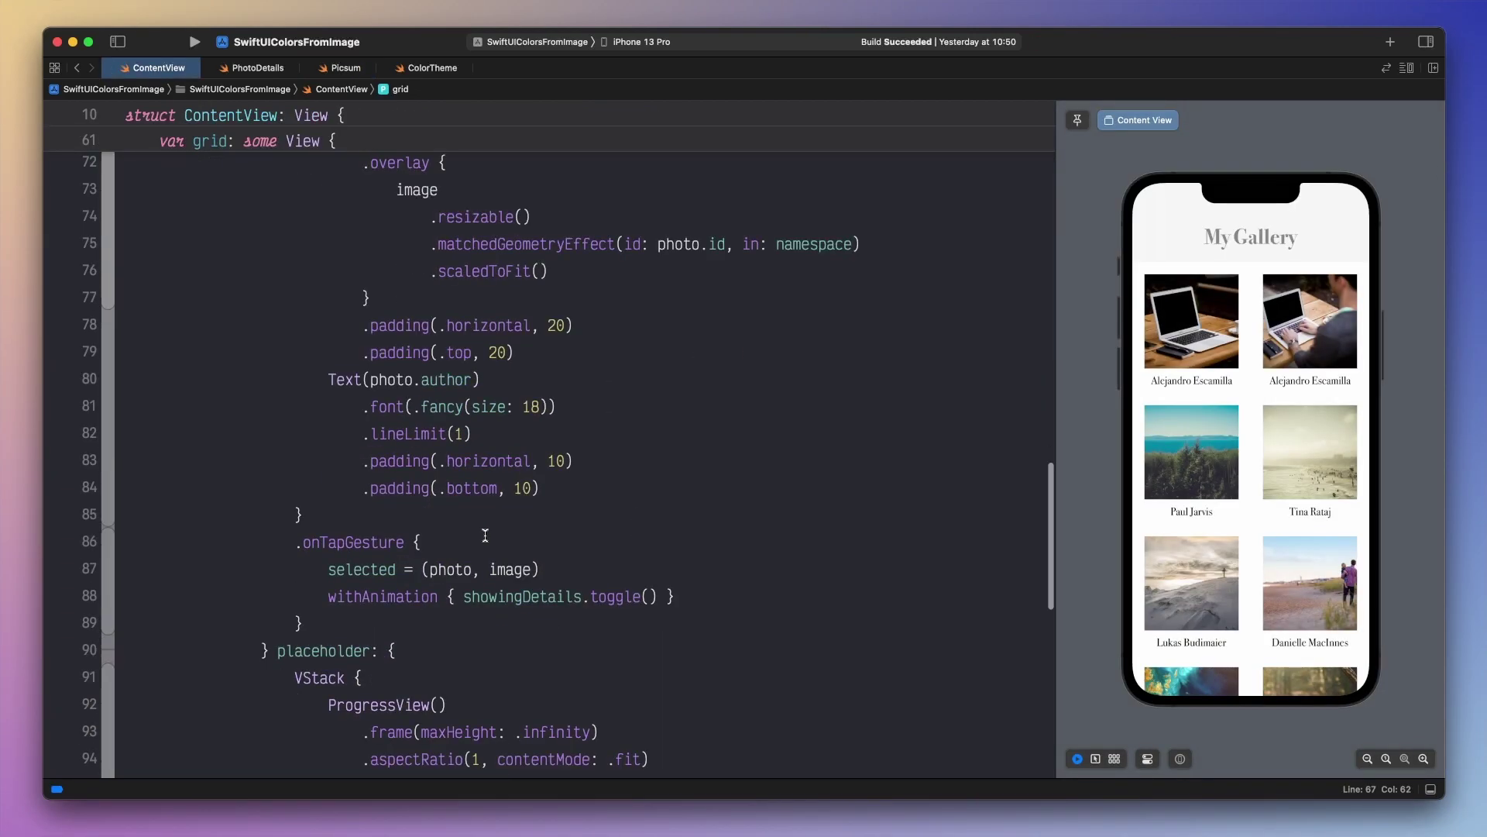
type(".background { theme.averageColor")
scroll(1330, 370, "down", 5)
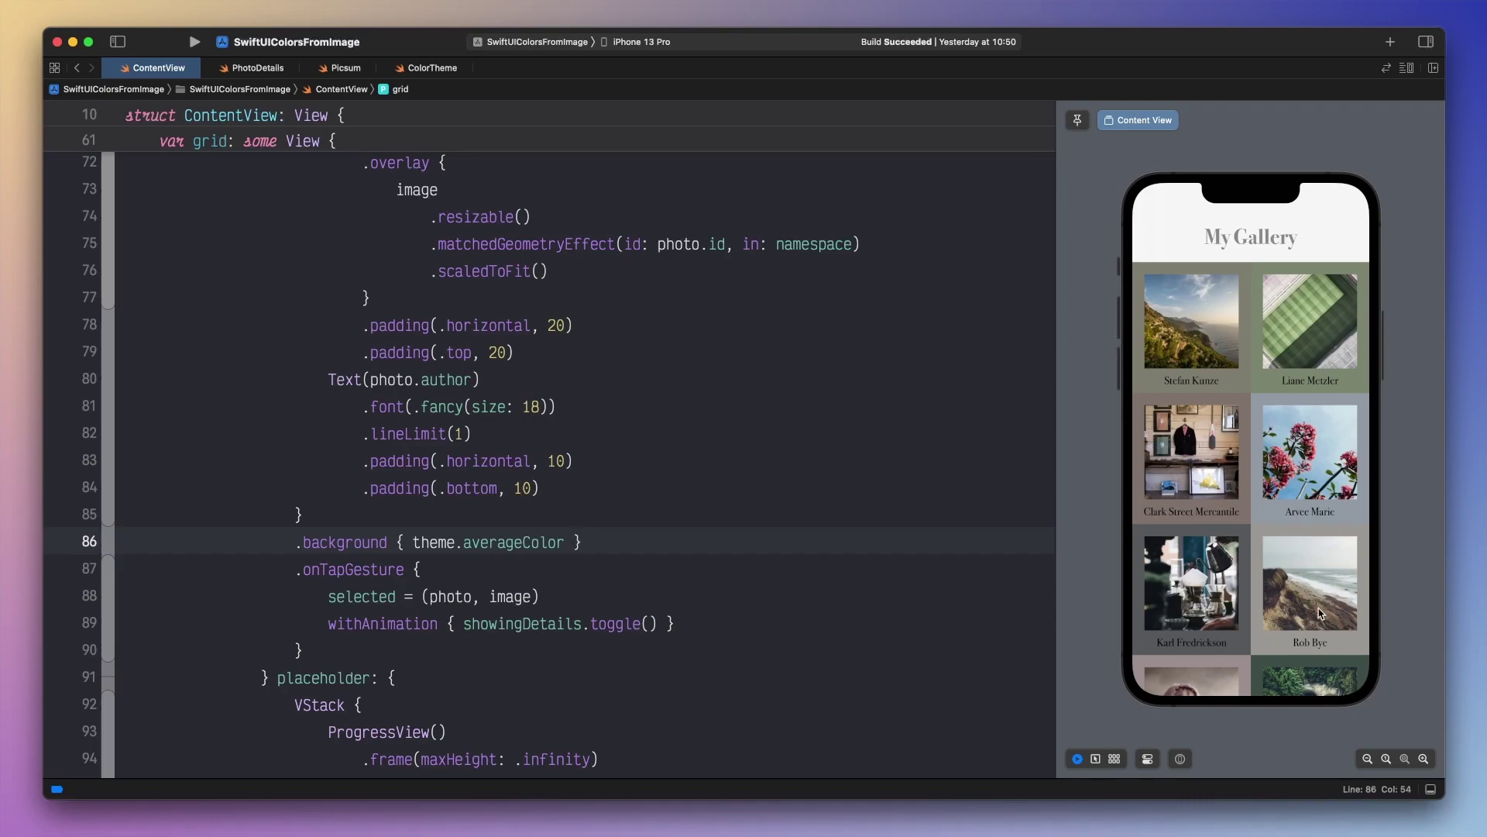
scroll(1331, 370, "down", 5)
scroll(1331, 369, "down", 5)
scroll(1330, 370, "down", 3)
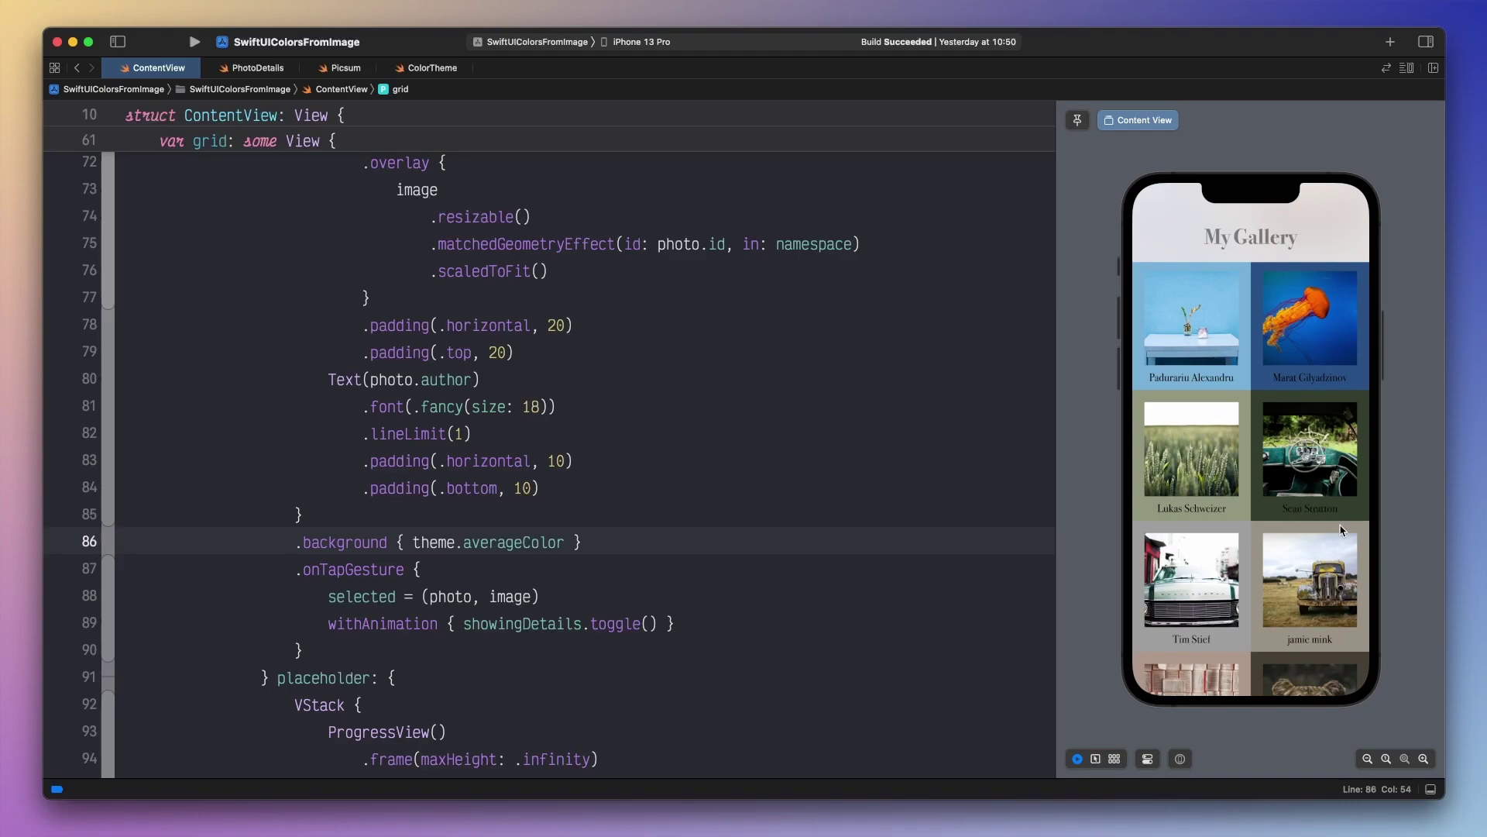
scroll(1342, 530, "down", 2)
scroll(1341, 529, "down", 1)
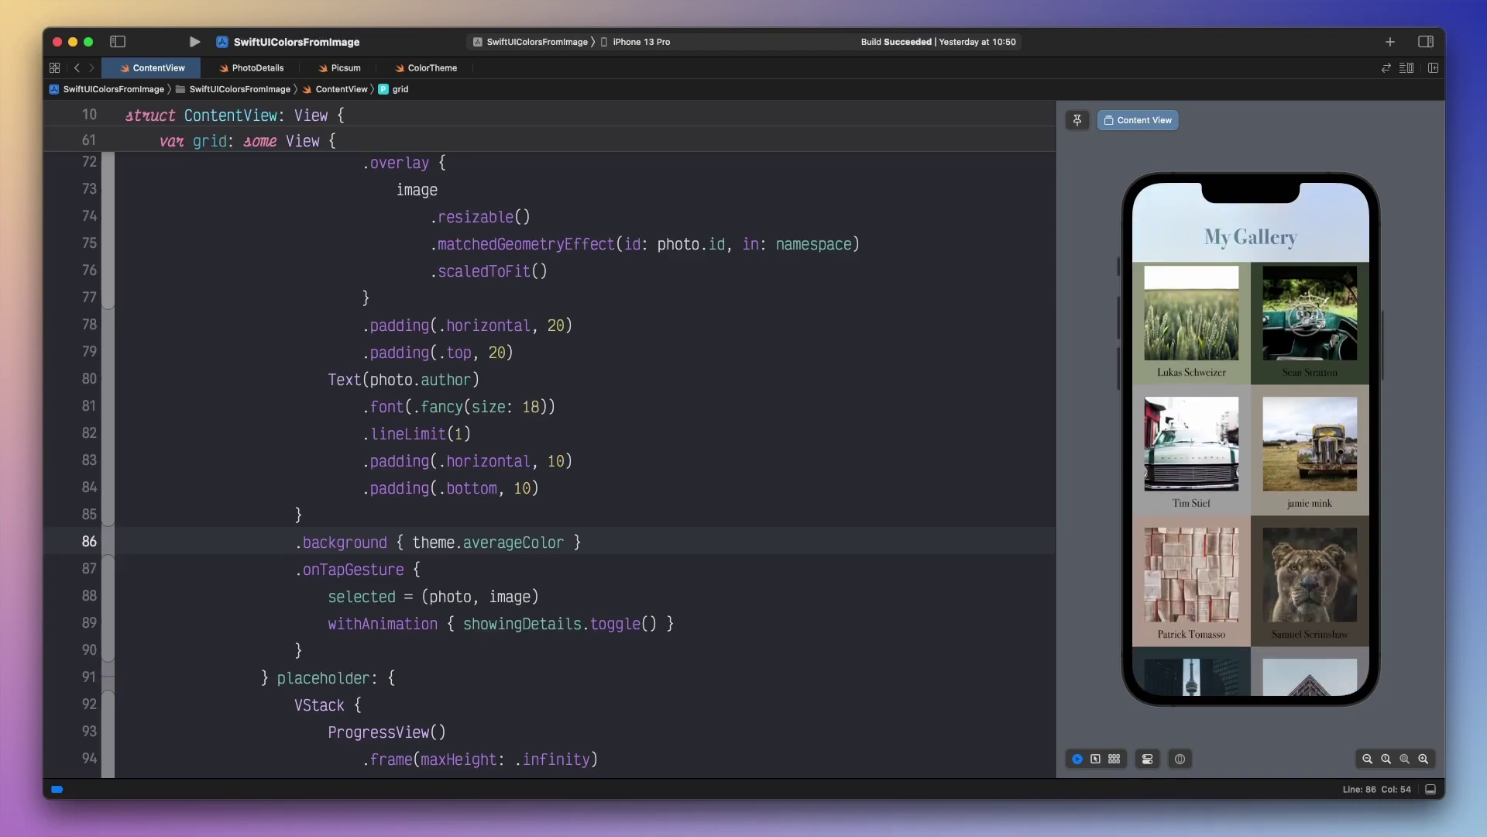
Step: Add a contrastingTone property to ColorTheme, initialised as isLight(baseColor) ? .black : .white
left_click(433, 68)
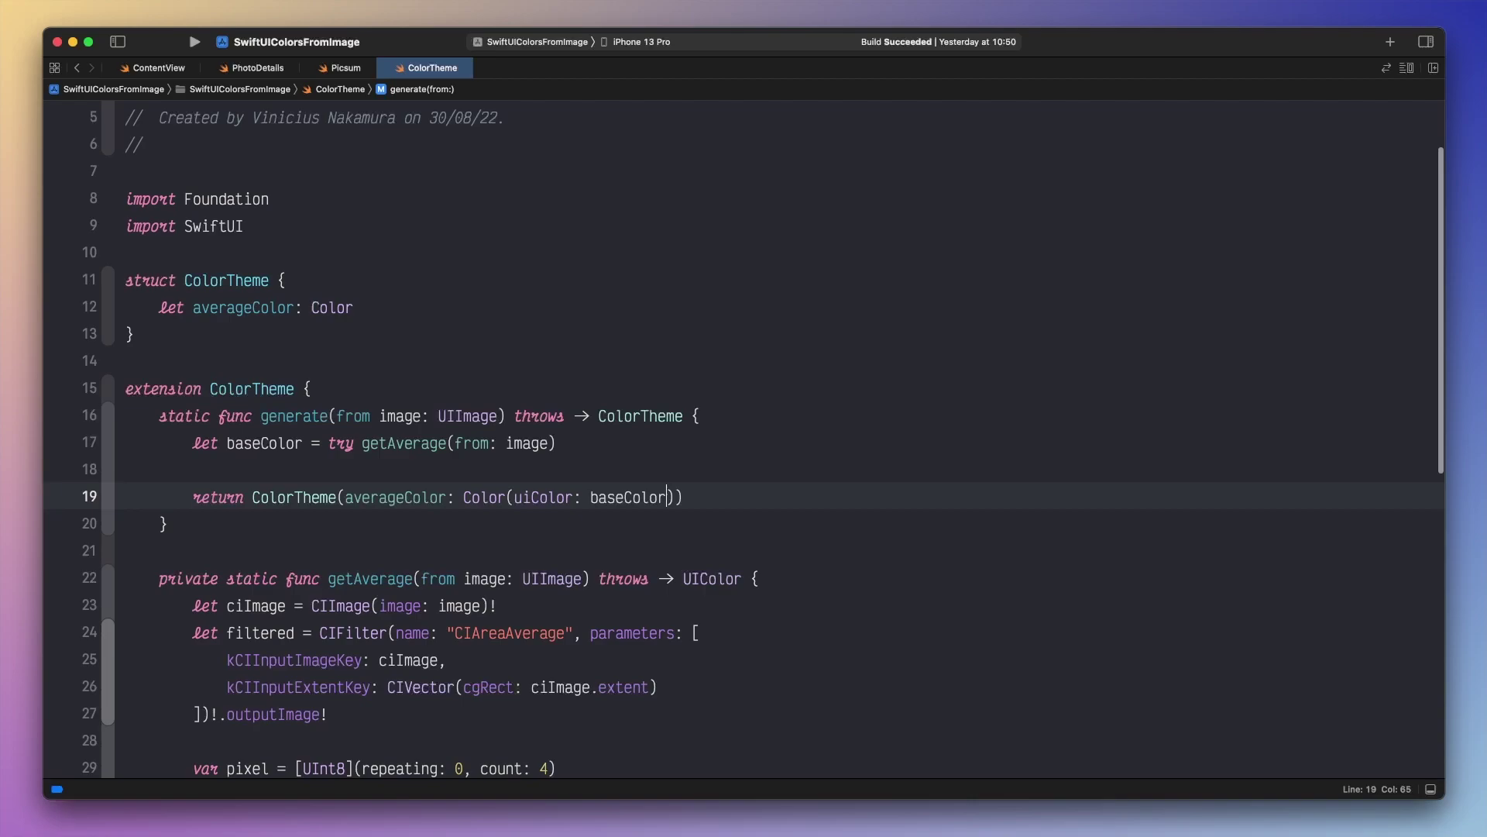
scroll(420, 475, "up", 2)
left_click(403, 412)
key("Return")
type("let contrastin")
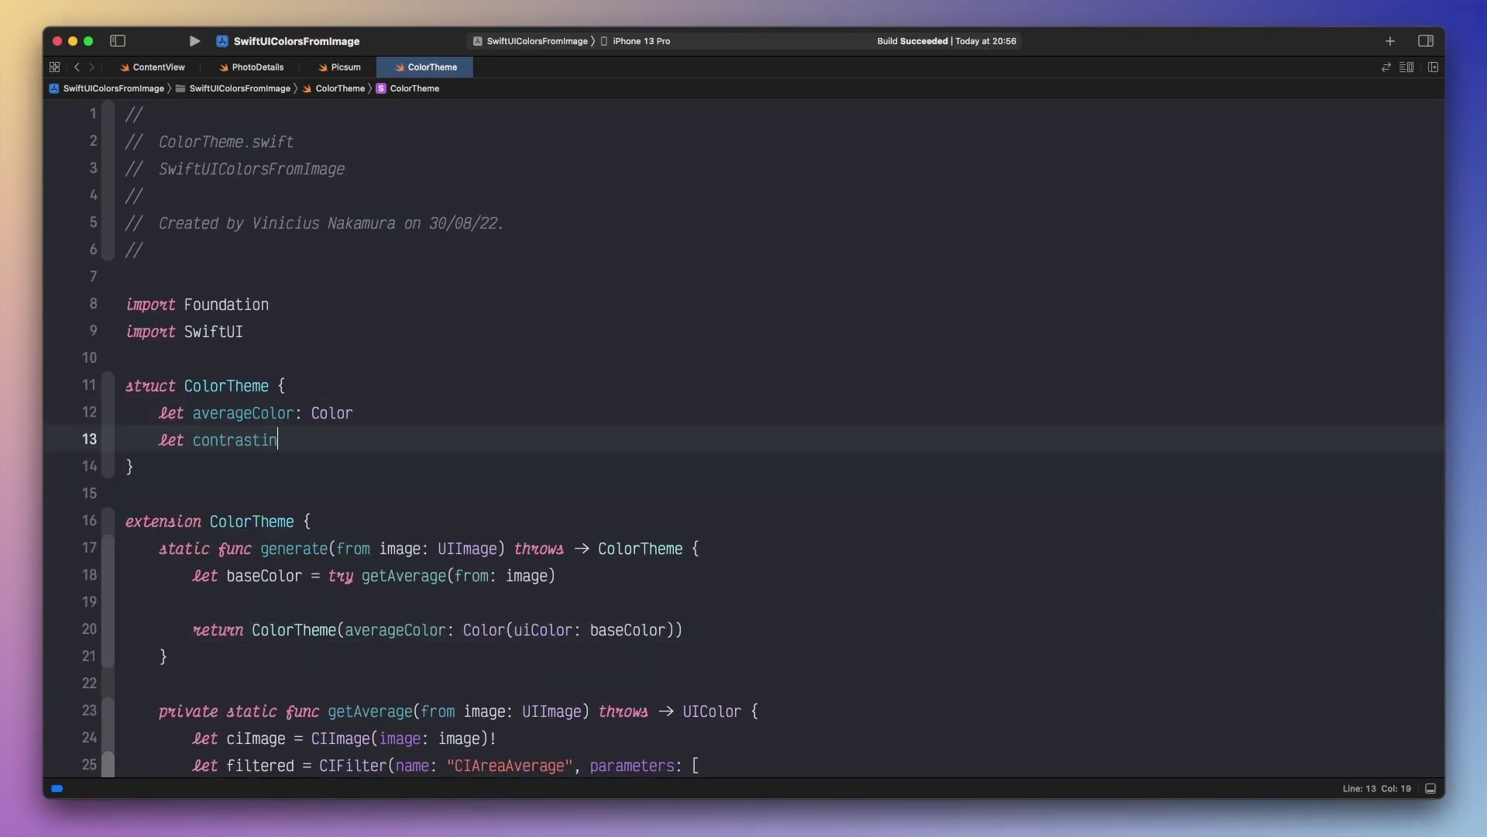
type("gTone: Color")
left_click(345, 630)
key("Return")
left_click(558, 656)
type(",")
key("Return")
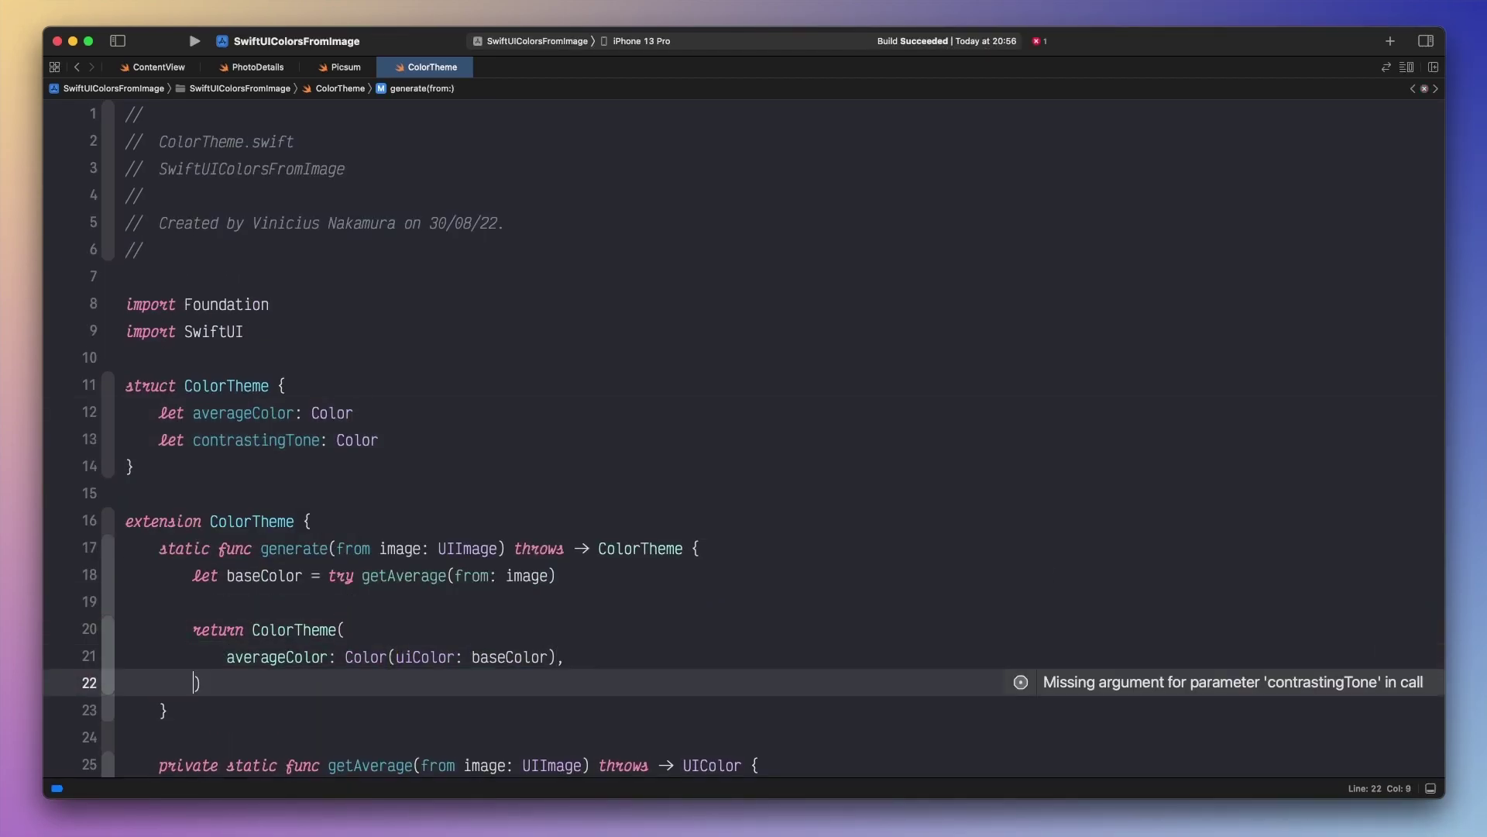
scroll(491, 472, "down", 5)
type("contrastingTone: isLight(baseColor) ")
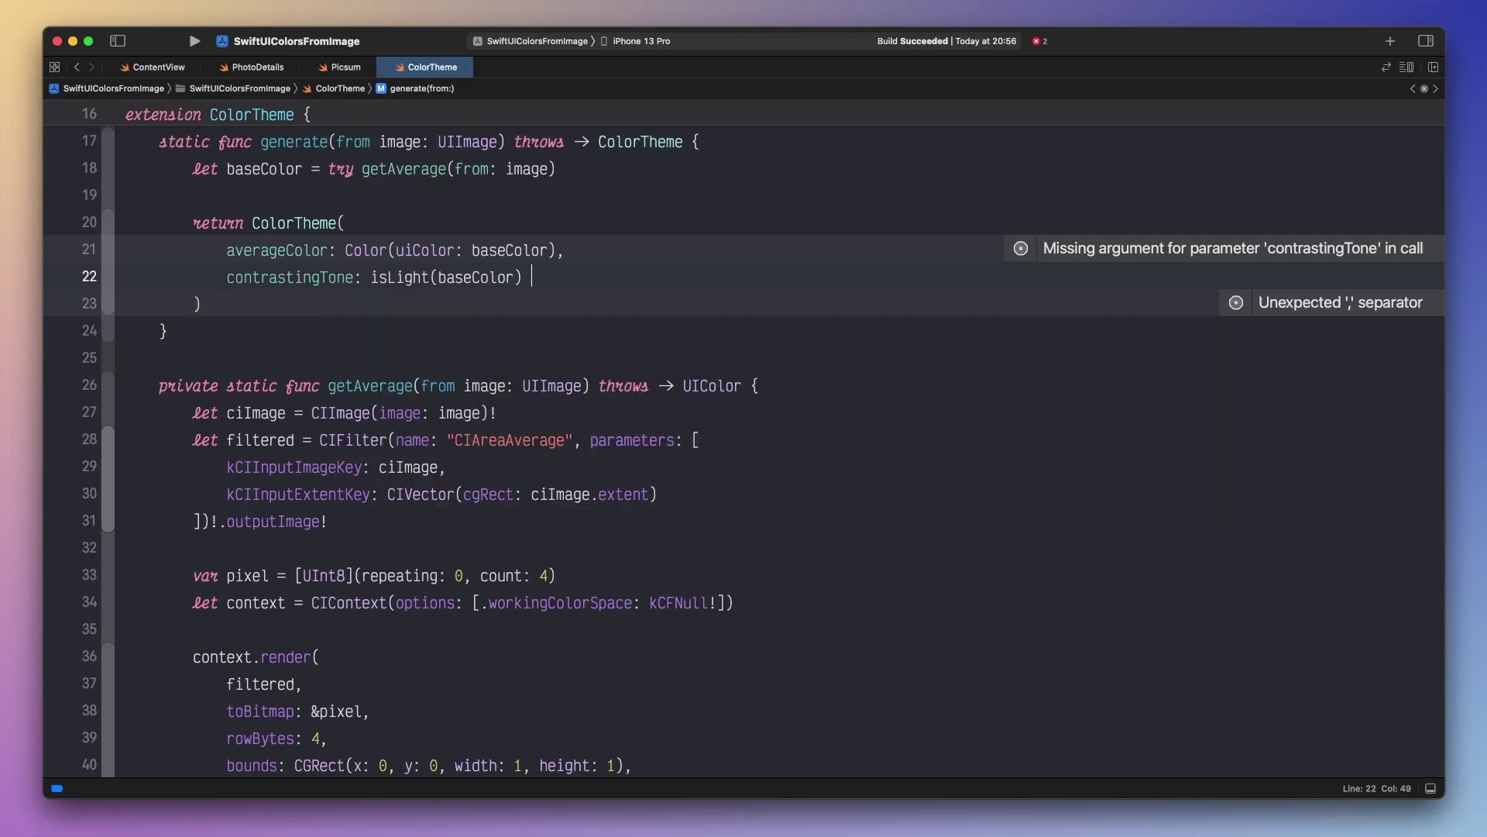
type("? .black : .white")
Step: Write the isLight helper using getWhite, returning white >= 0.5
key("Down")
key("Down")
key("Return")
key("Return")
type("private static func is")
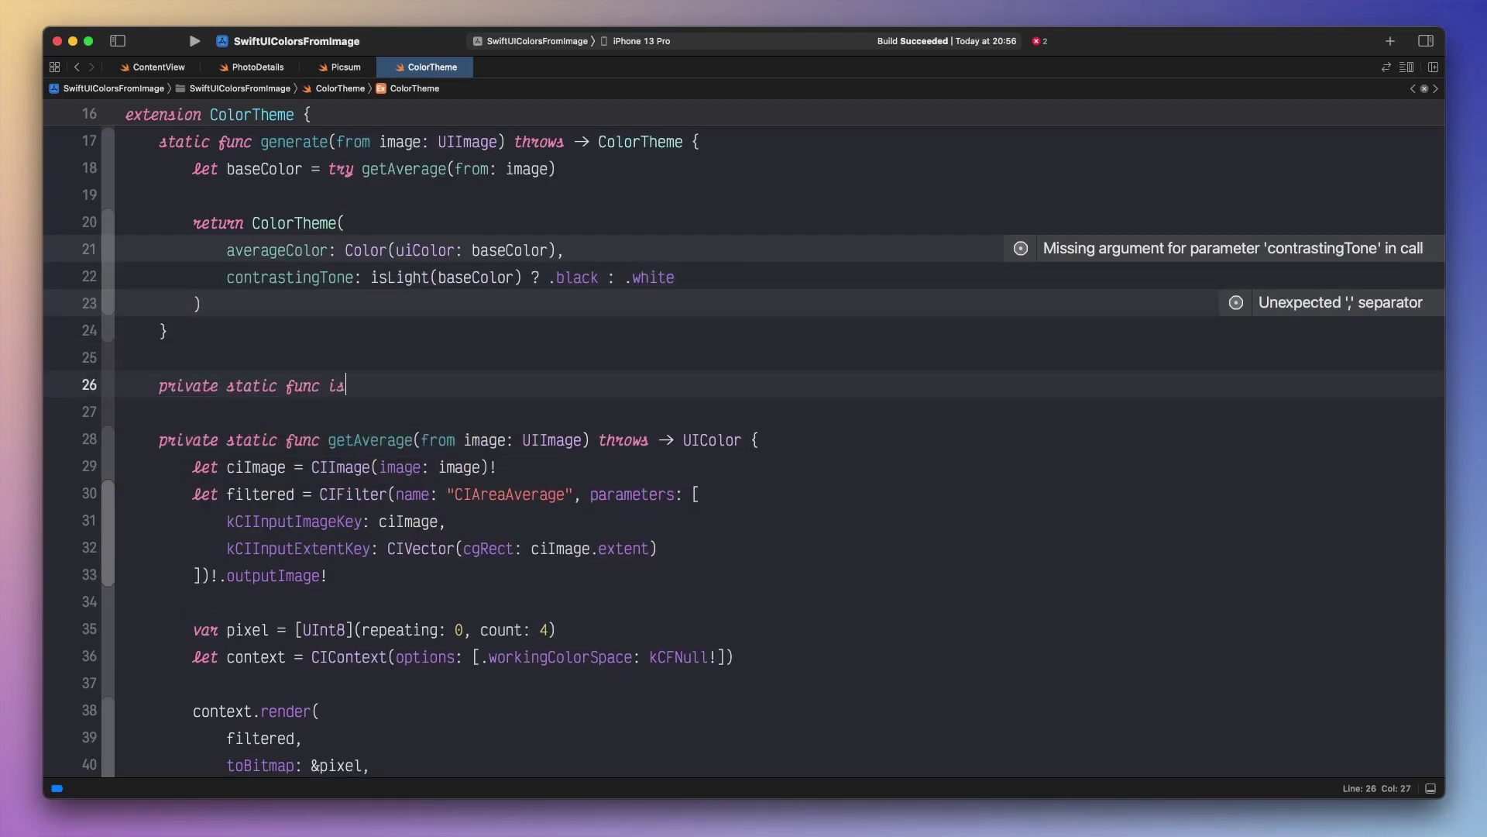
type("Light(_ color: UIColor) -> Bool {")
key("Return")
scroll(745, 466, "down", 1)
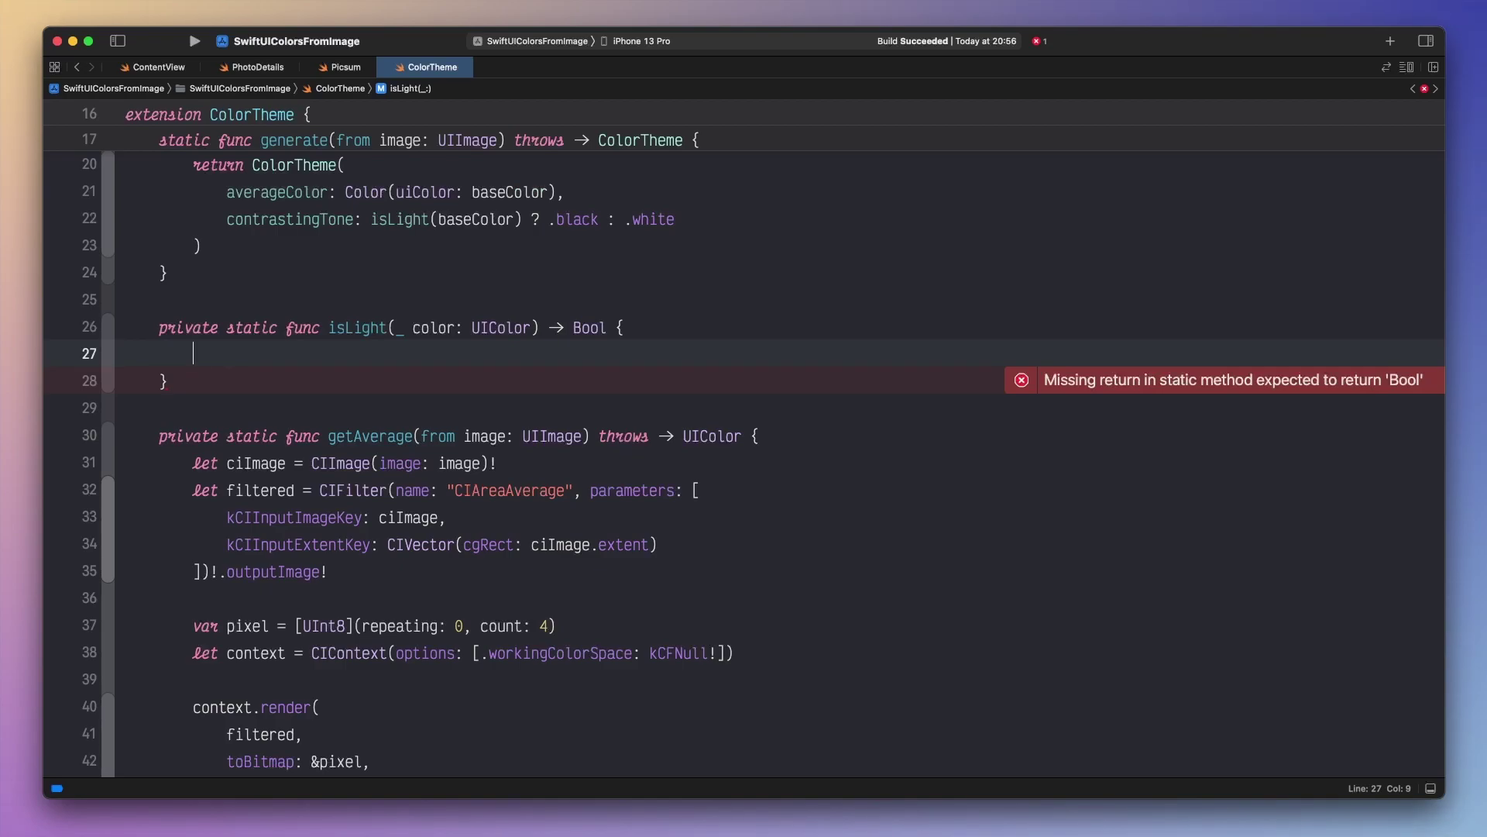
type("var white: CG")
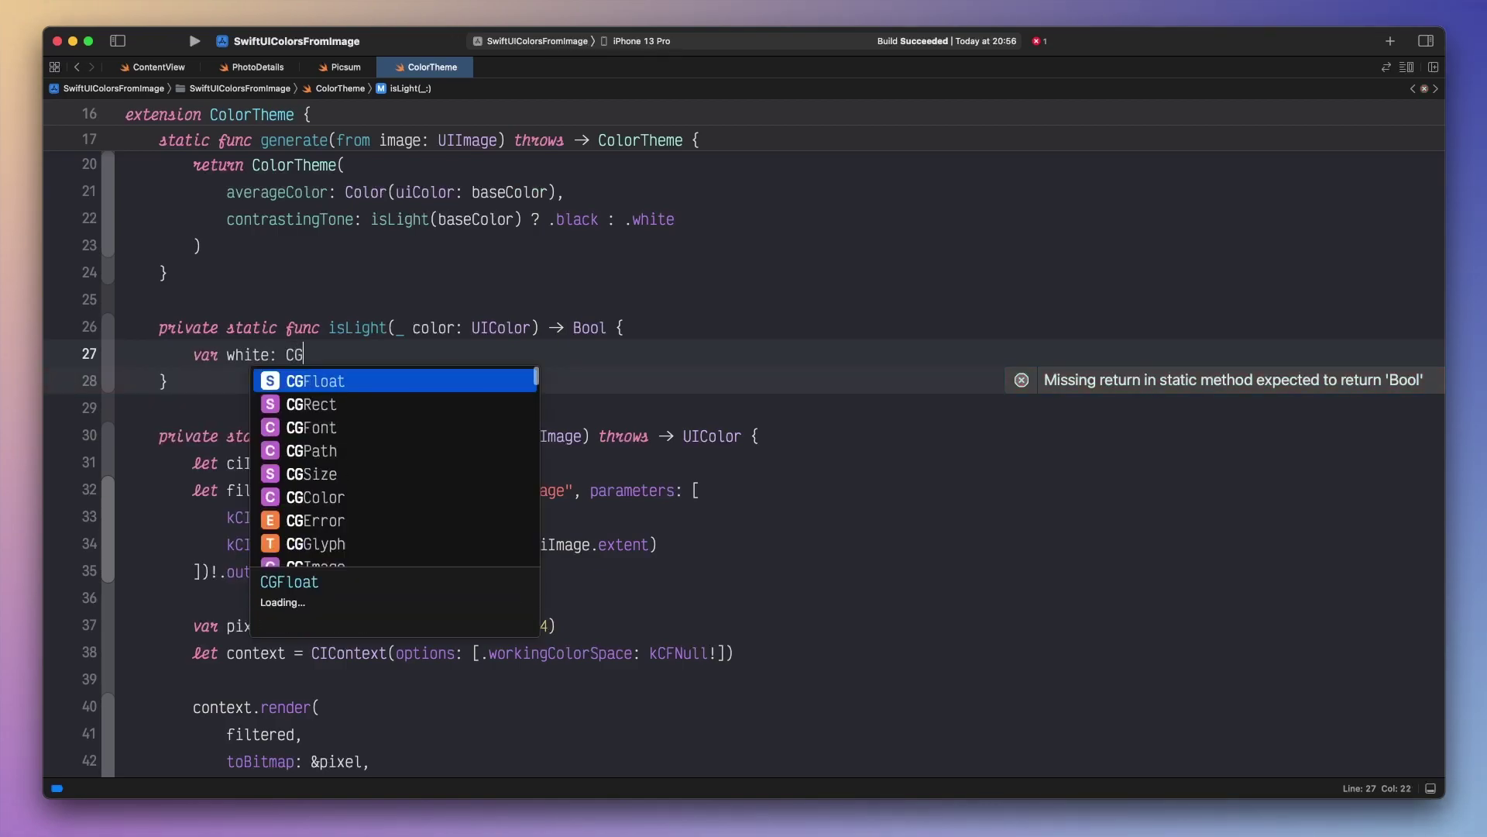
type("Float = 0")
key("Return")
type("var alpha: CGFloat = 0")
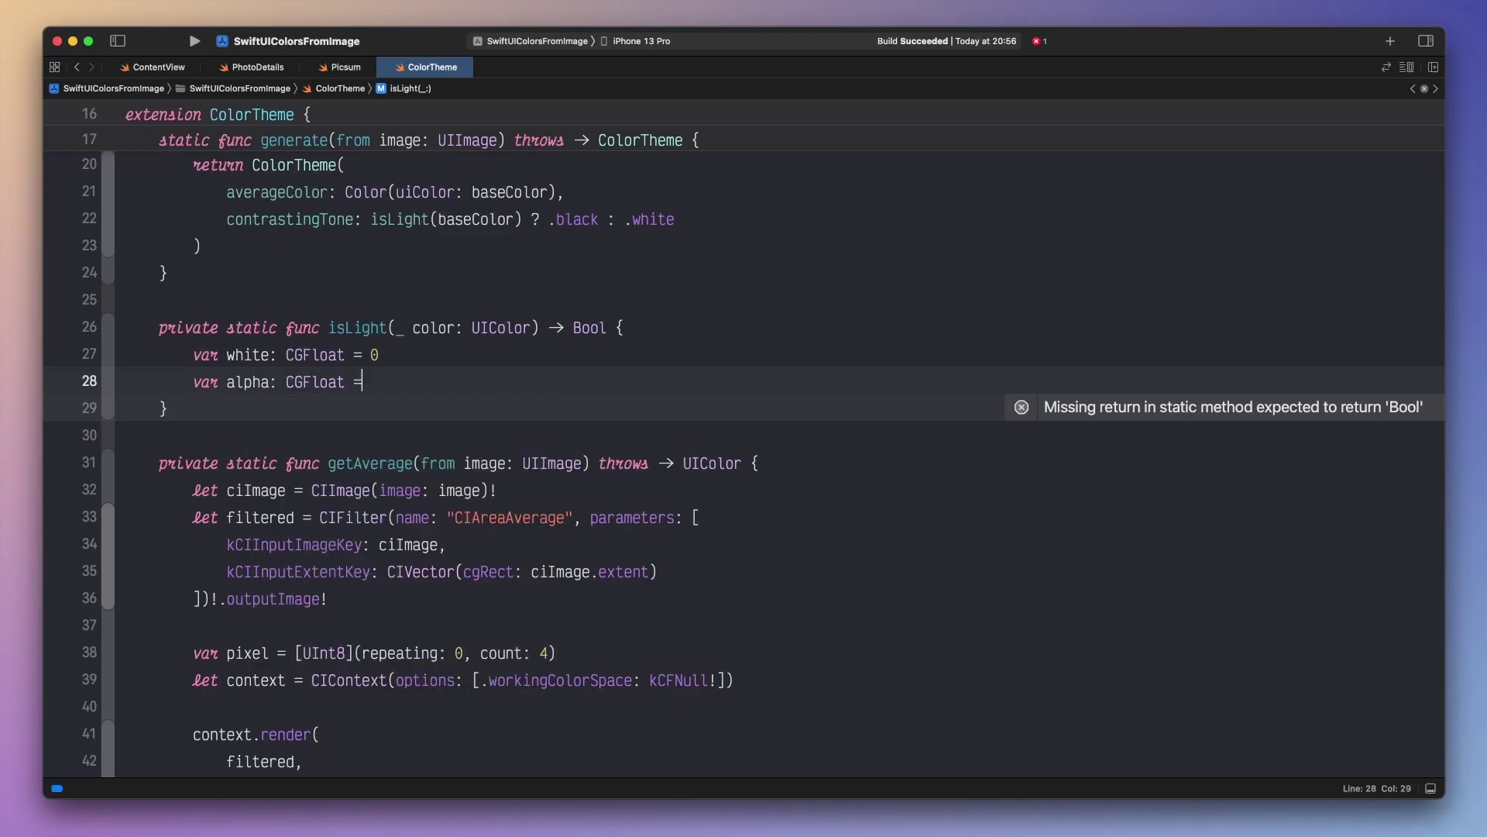
key("Return")
key("Return")
type("col")
key("Return")
type(".get")
key("Return")
type("&w")
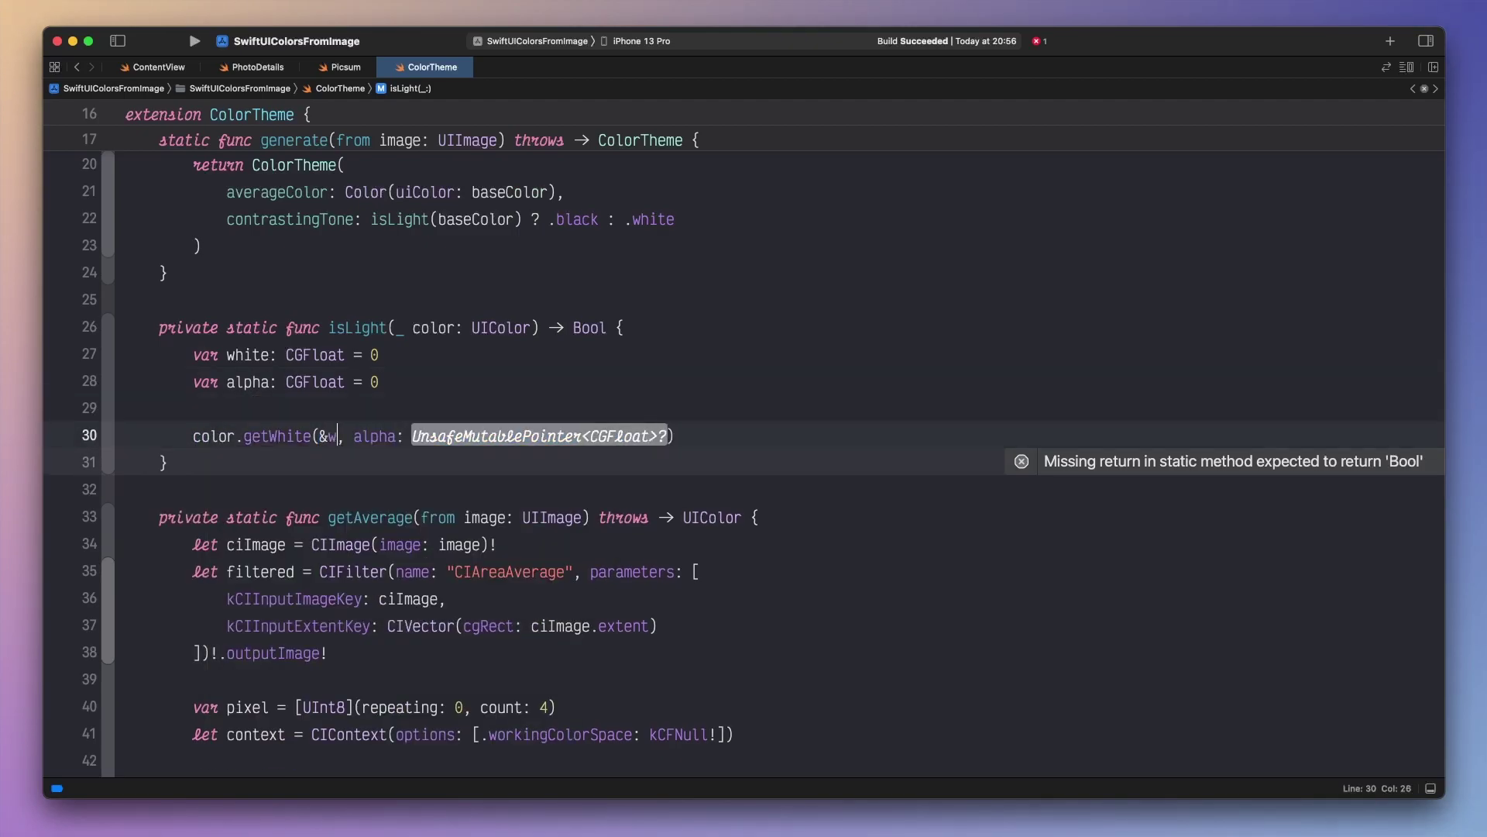
type(")")
key("Return")
key("Return")
type("return ")
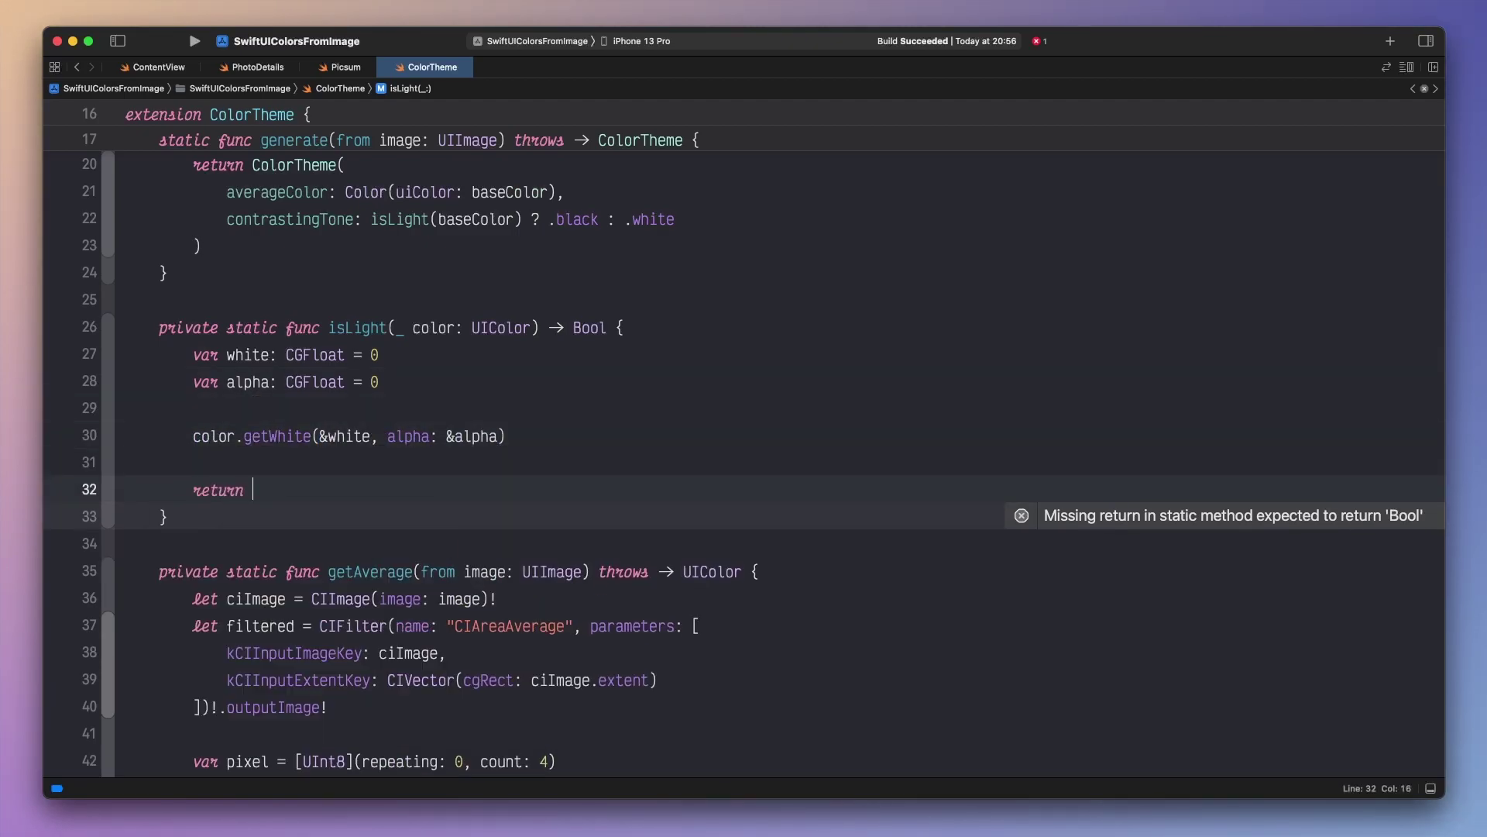
type("white >= 0.5")
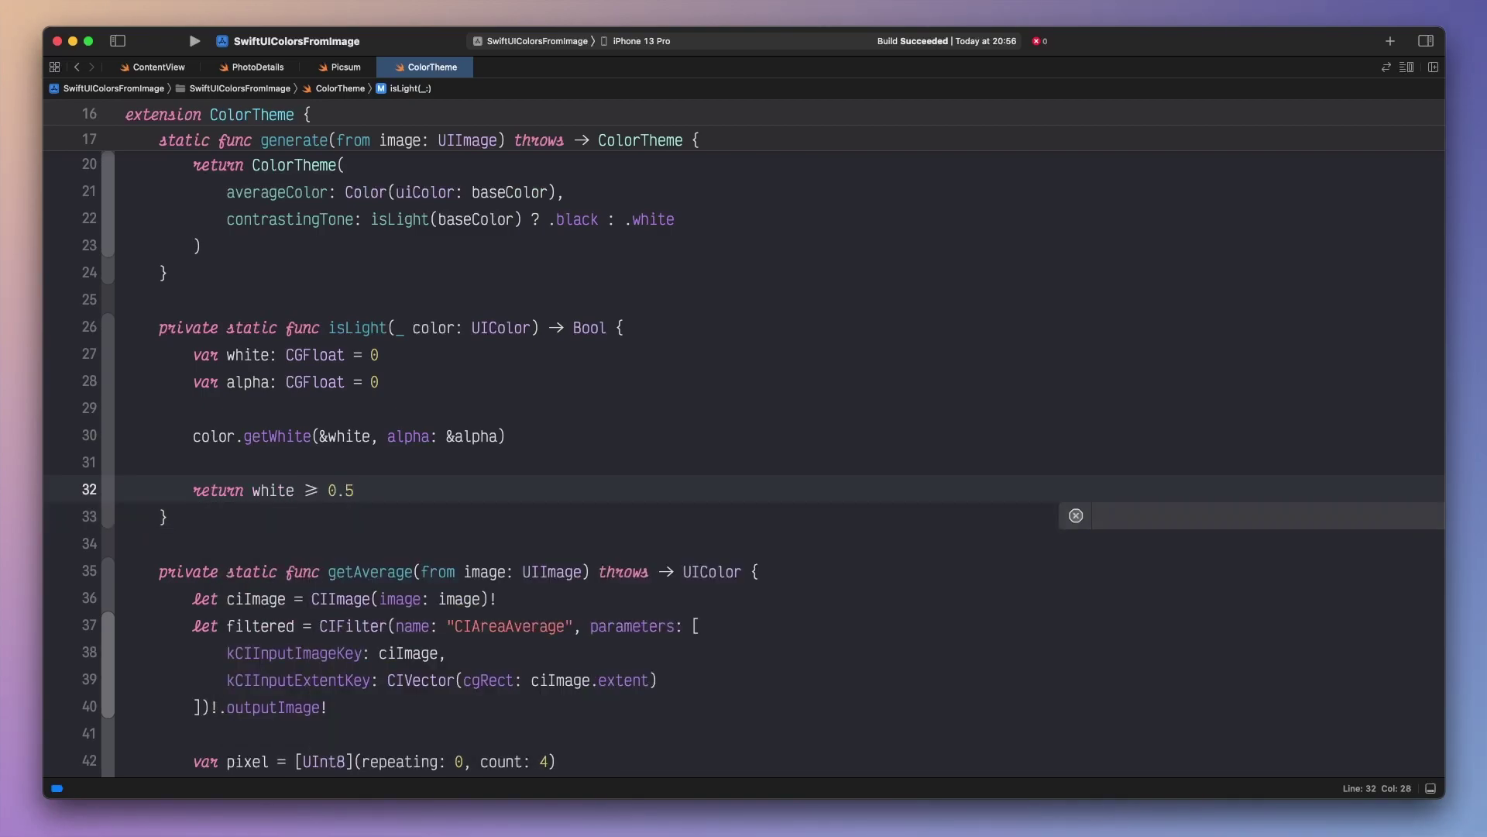
Step: Add .foregroundColor(theme.contrastingTone) to the author Text after its bottom padding
left_click(162, 68)
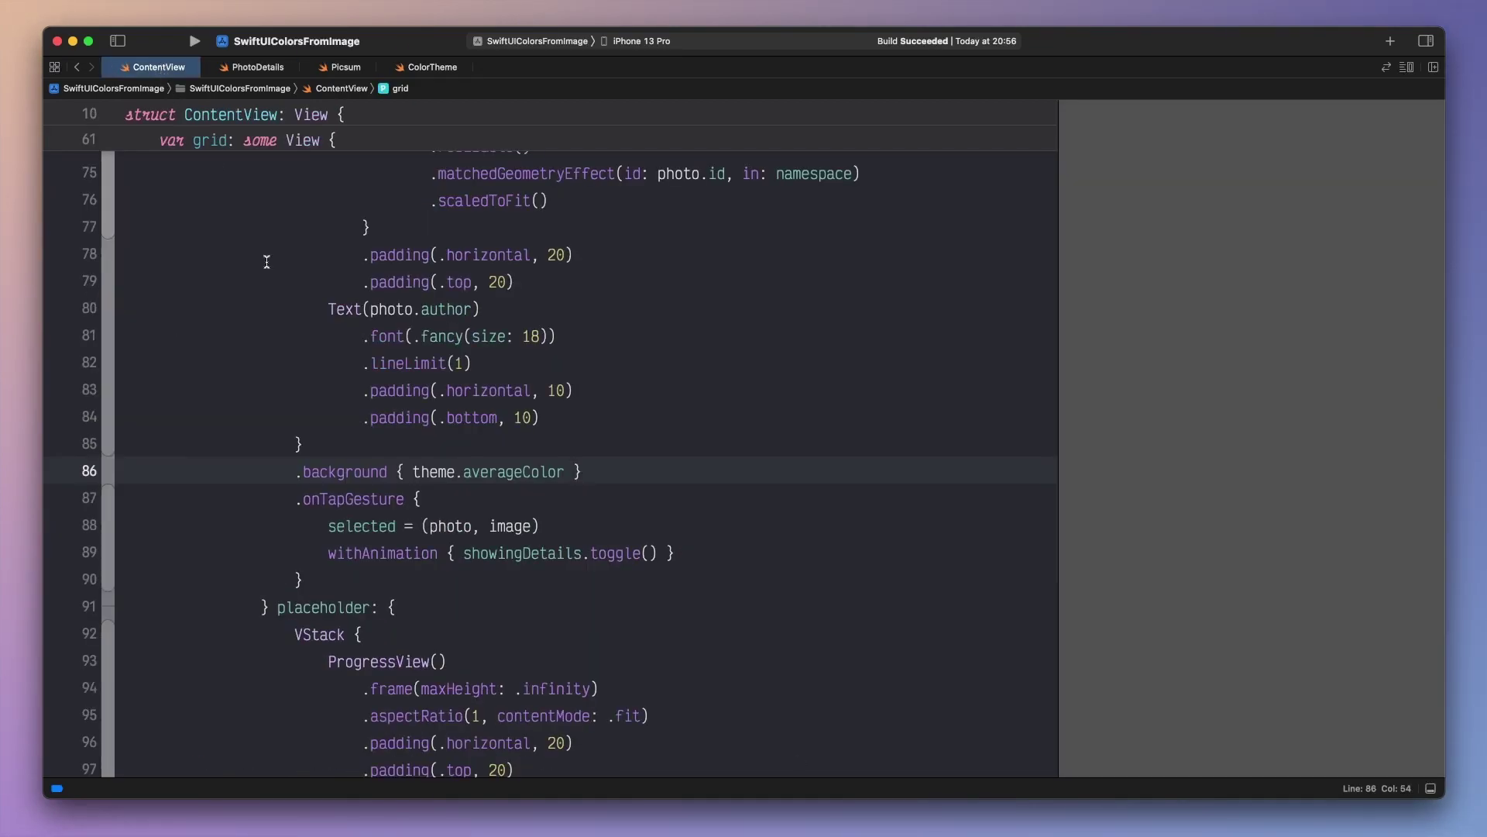
key("Up")
key("Up")
key("Return")
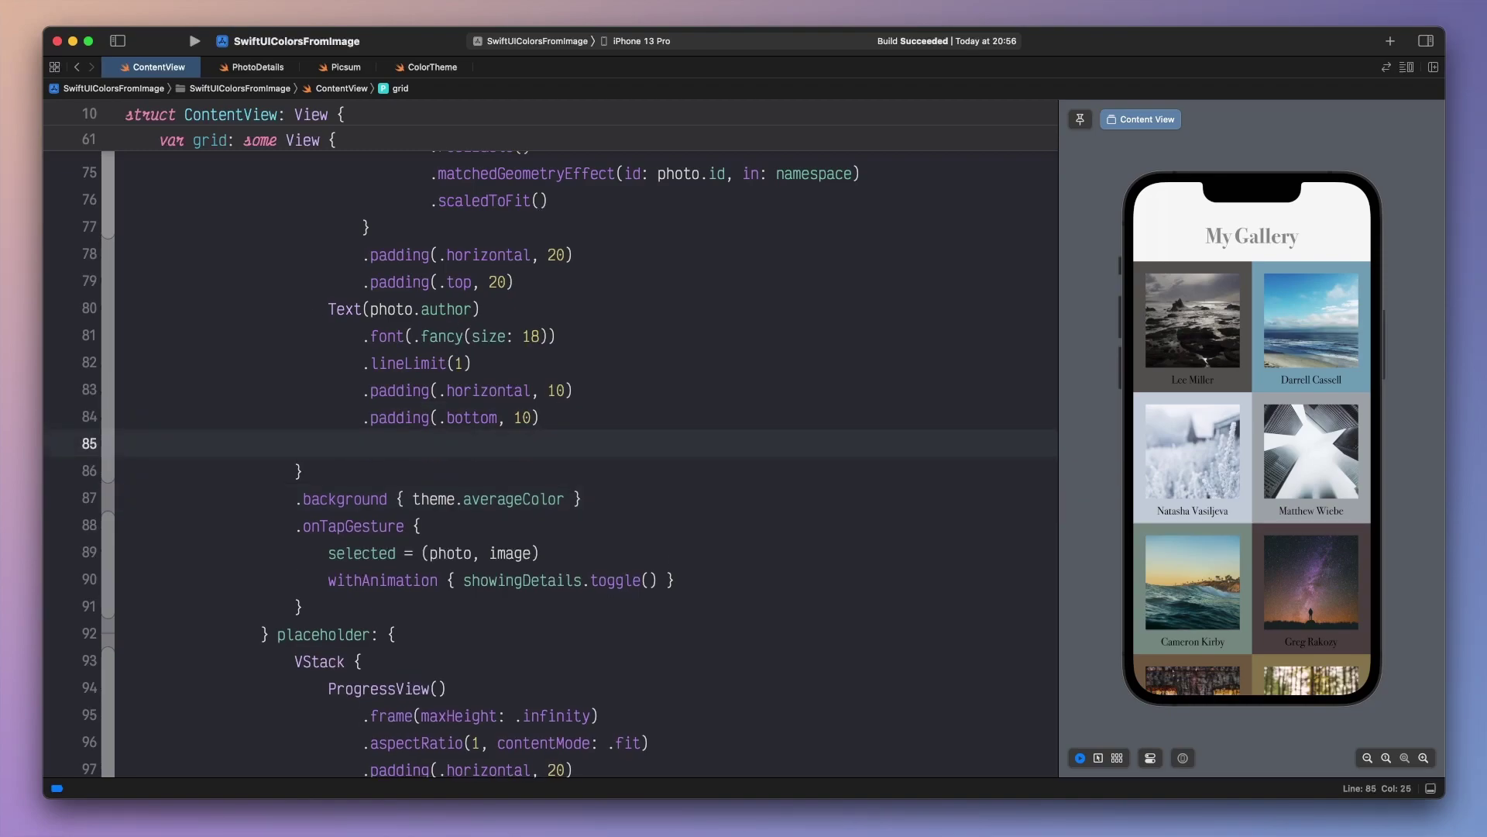
type(".foregroundColor(theme.contrastingTone")
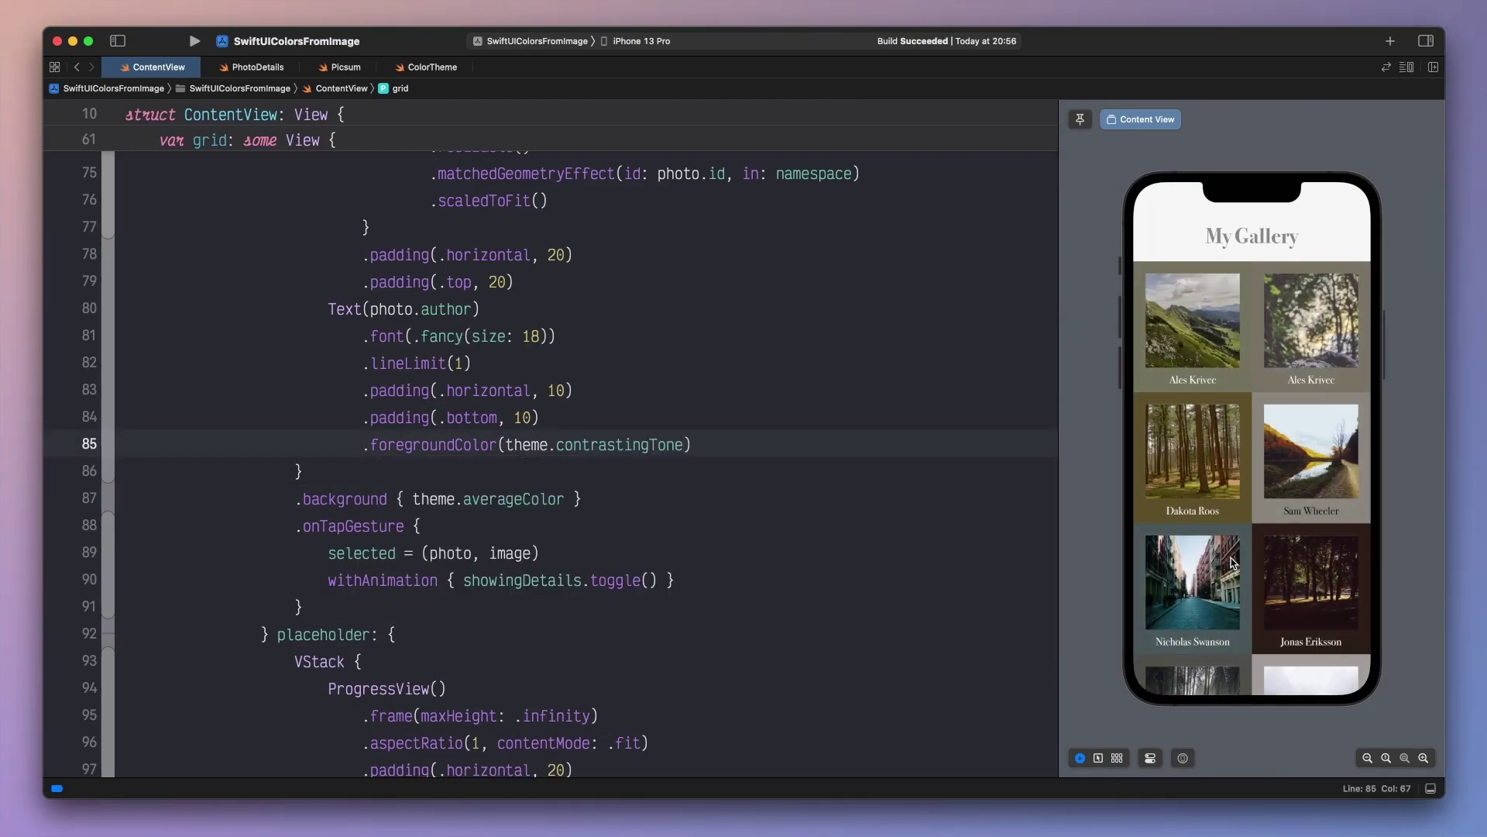
scroll(1259, 600, "down", 5)
scroll(1261, 601, "down", 5)
scroll(1265, 604, "down", 5)
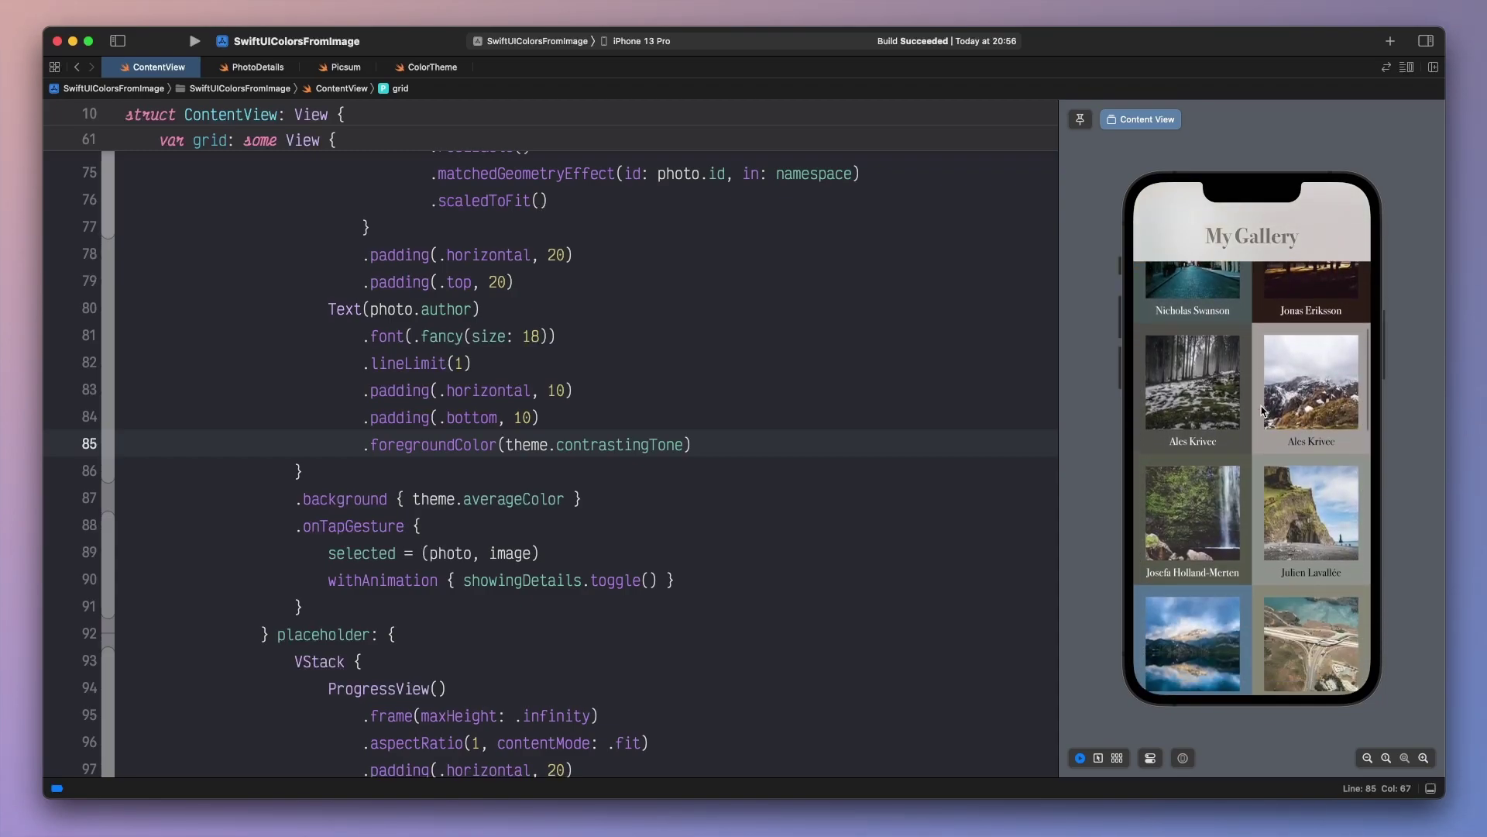
scroll(1270, 604, "down", 5)
scroll(1267, 546, "down", 5)
scroll(1265, 488, "down", 5)
scroll(1260, 430, "down", 5)
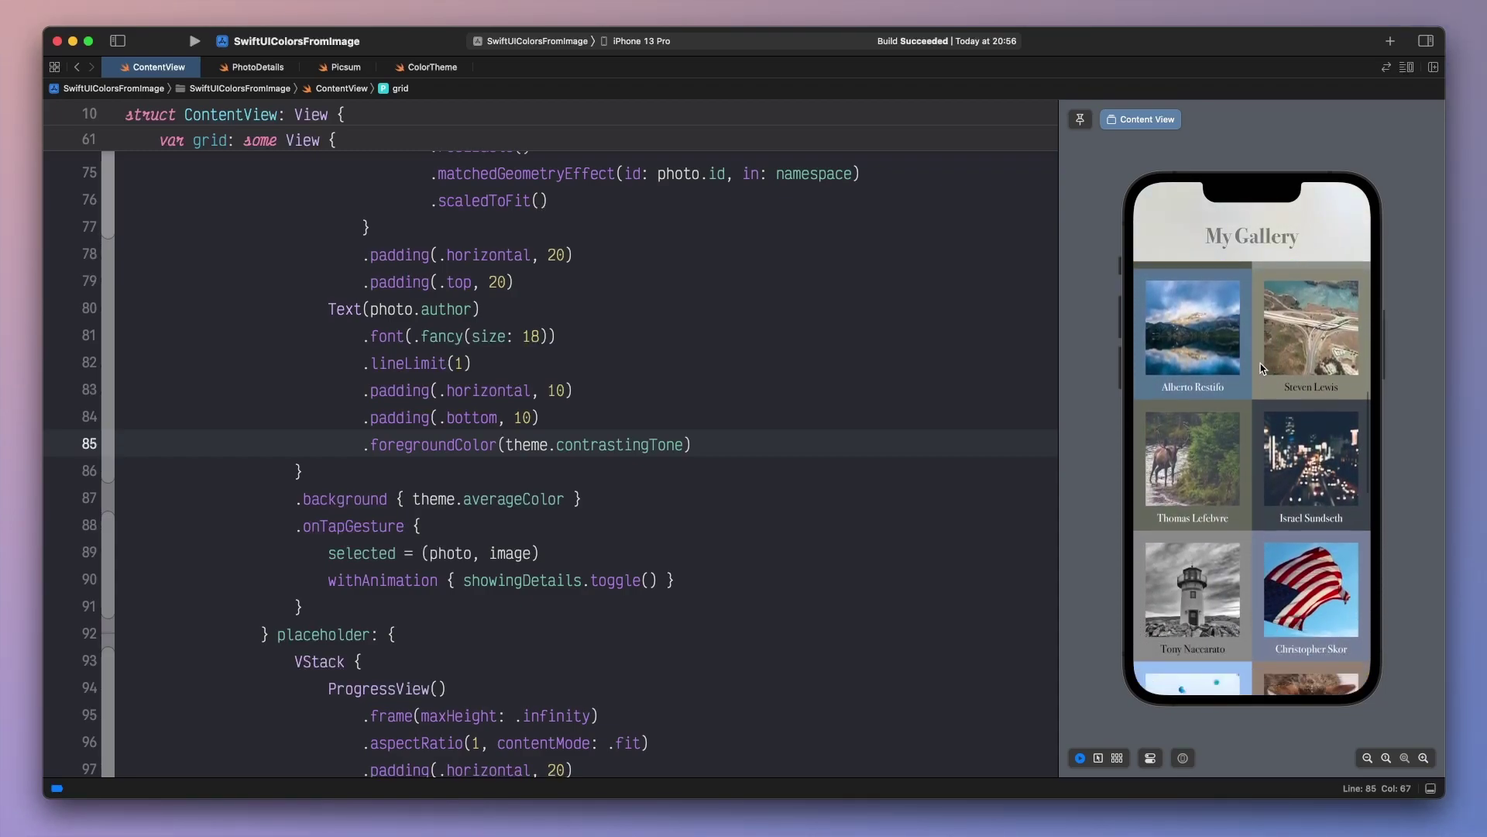
scroll(1259, 374, "down", 5)
scroll(1261, 395, "down", 3)
scroll(1267, 441, "down", 3)
scroll(1273, 488, "down", 3)
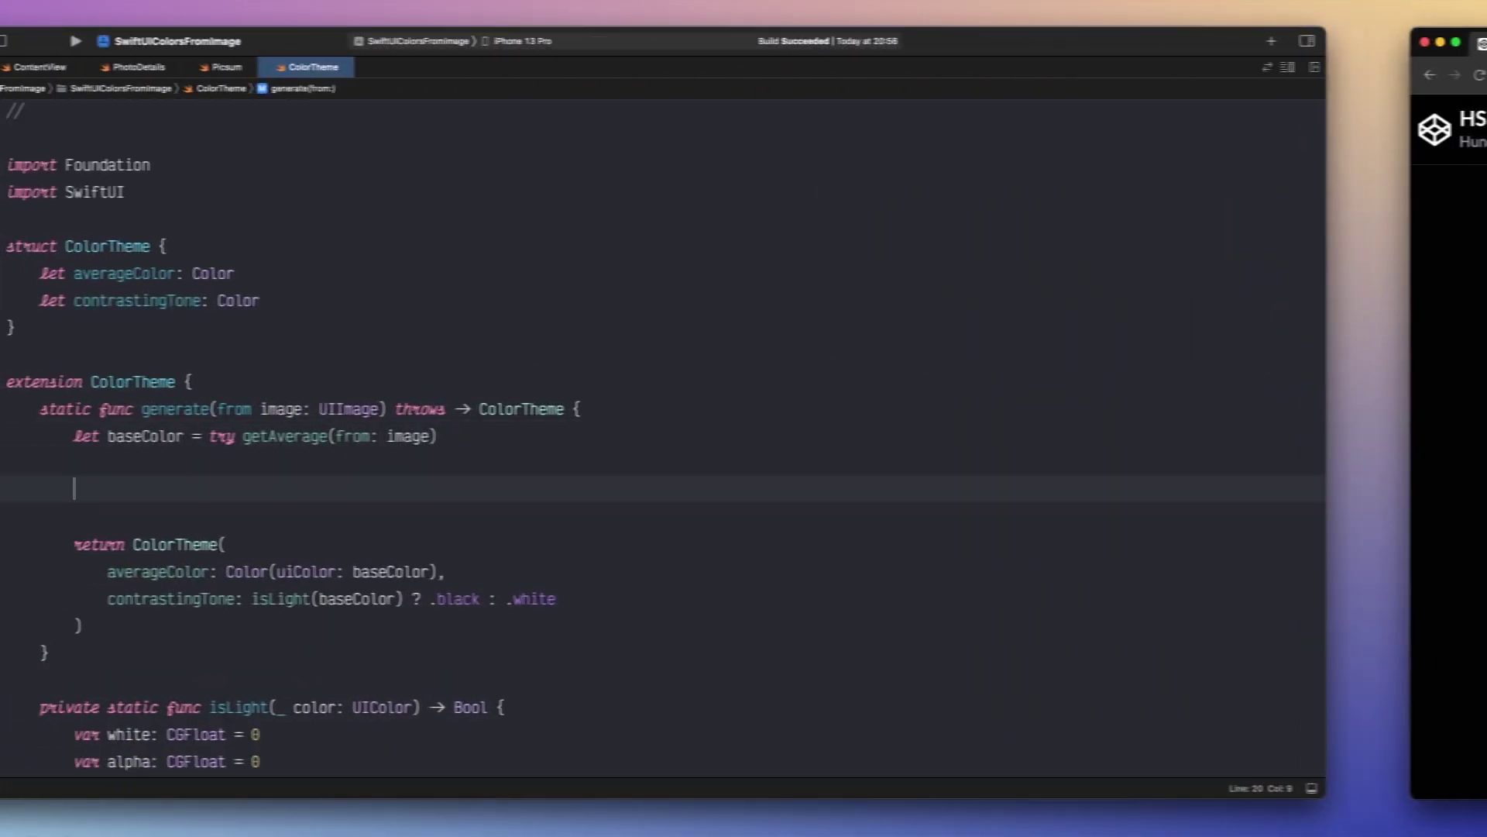
type("var hue: CGFloat = 0")
Step: Declare hue, saturation, brightness and alpha variables and fill them via baseColor.getHue
key("Return")
type("var saturation: CGFloat = 0")
key("Return")
type("var brightness: CGFloat = 0")
key("Return")
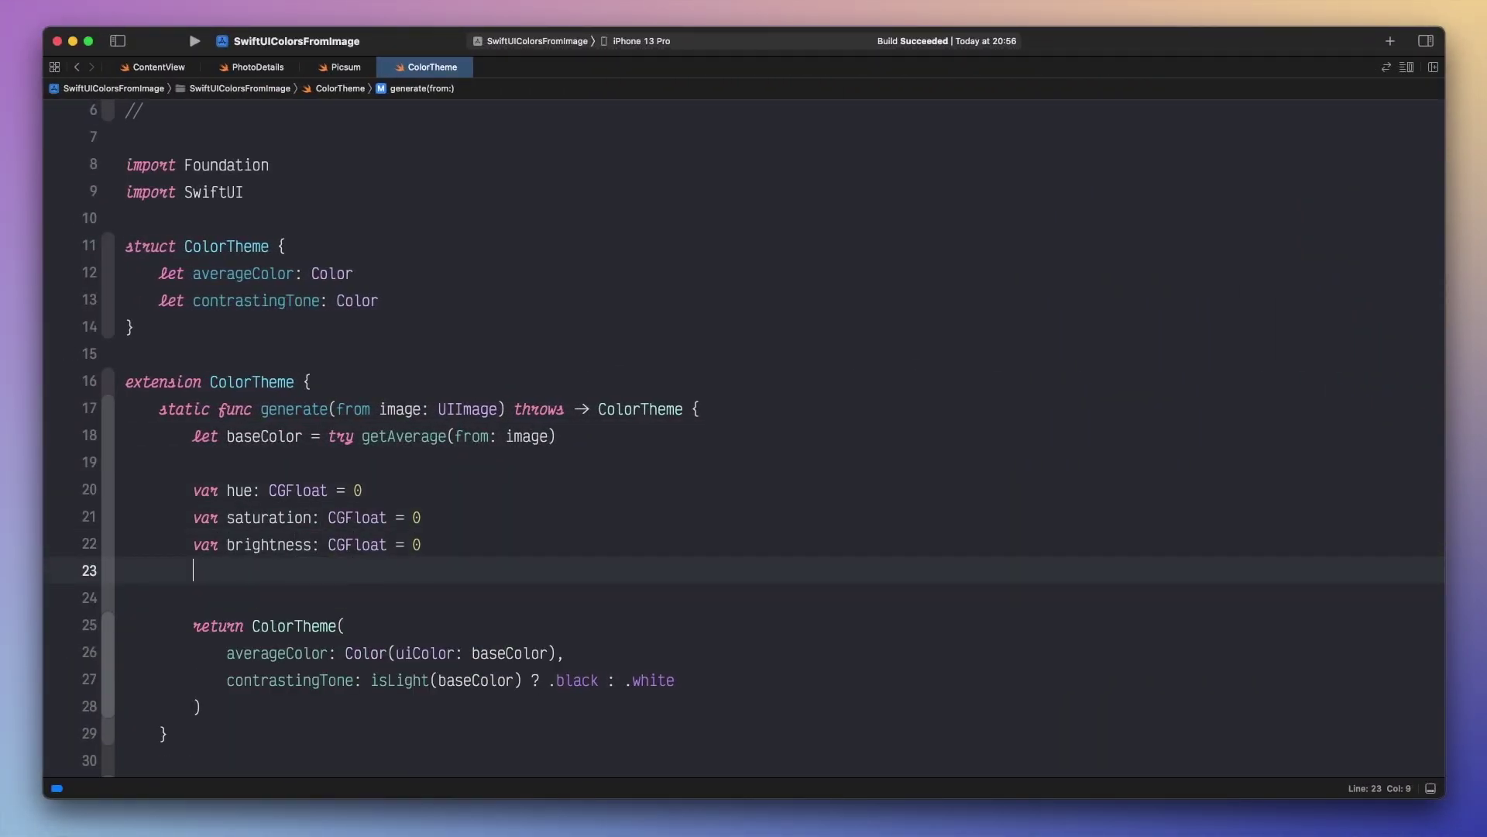
key("Return")
key("Return")
scroll(645, 602, "down", 5)
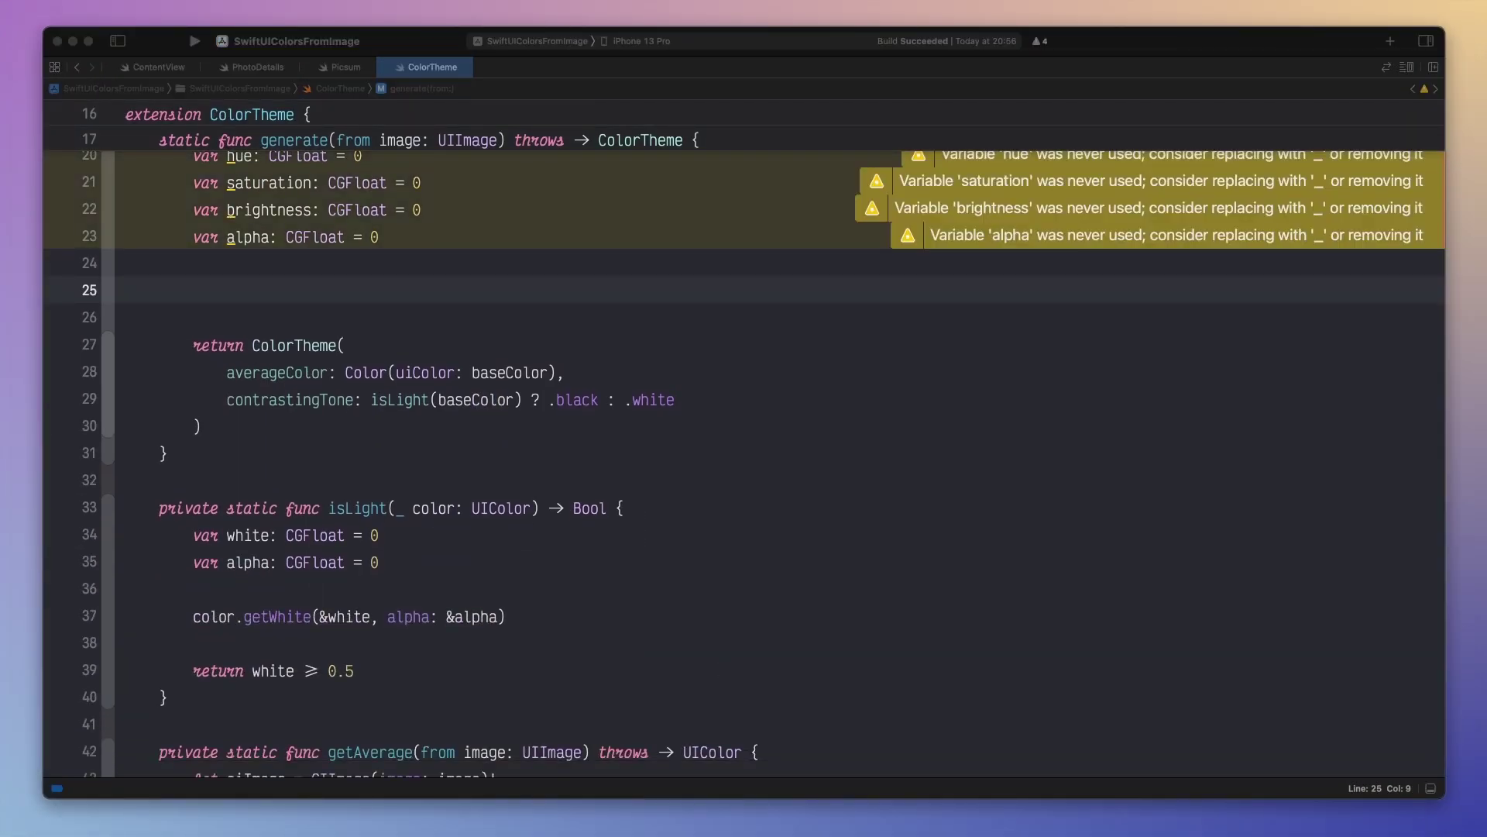
type("baseColor.get")
key("Return")
type("&hue,")
key("Return")
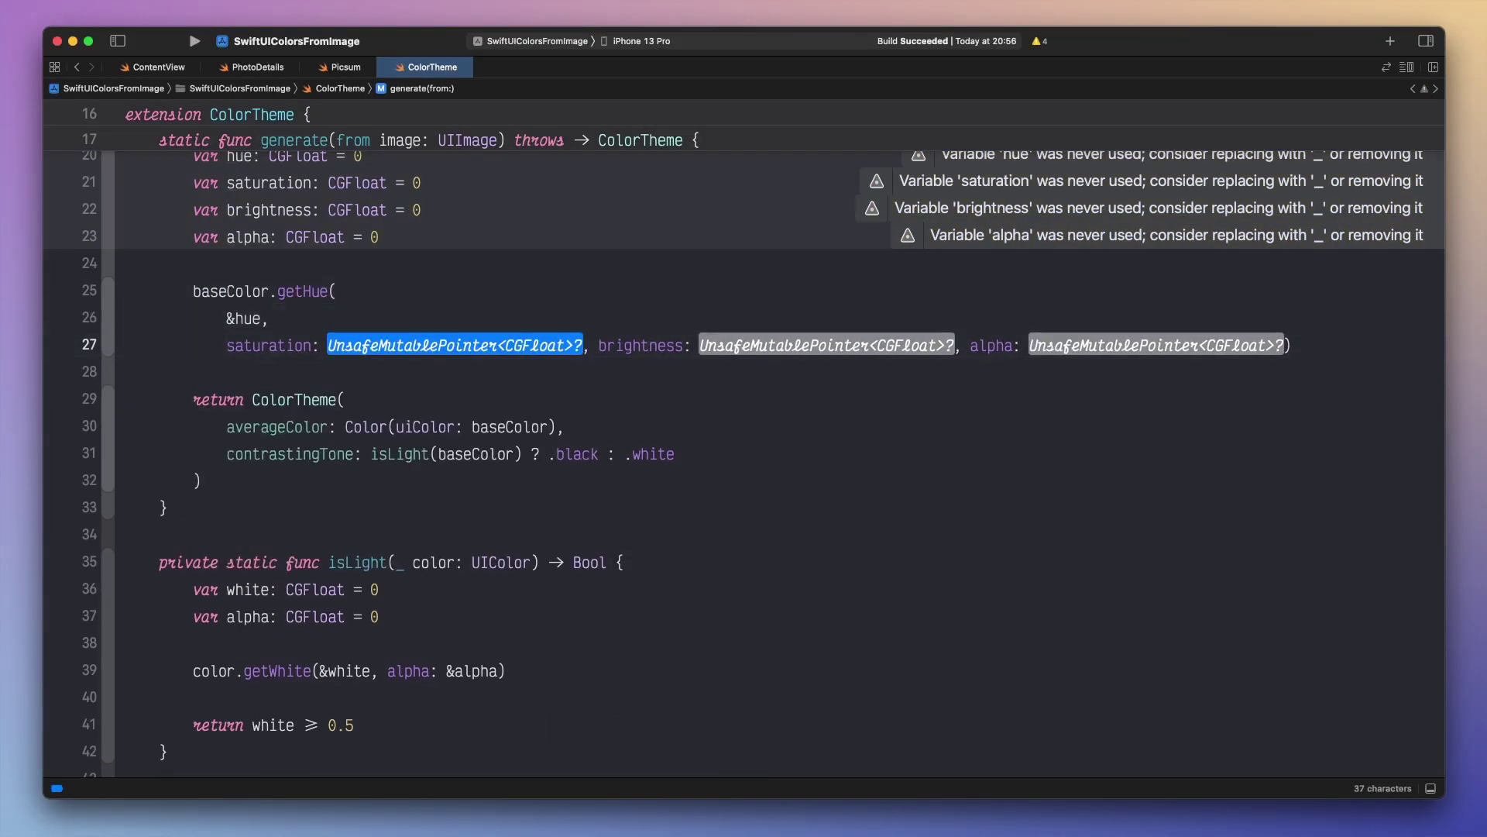
type("&saturation,")
key("Return")
type("&brightness,")
key("Return")
key("Return")
key("Return")
key("Return")
scroll(620, 706, "down", 3)
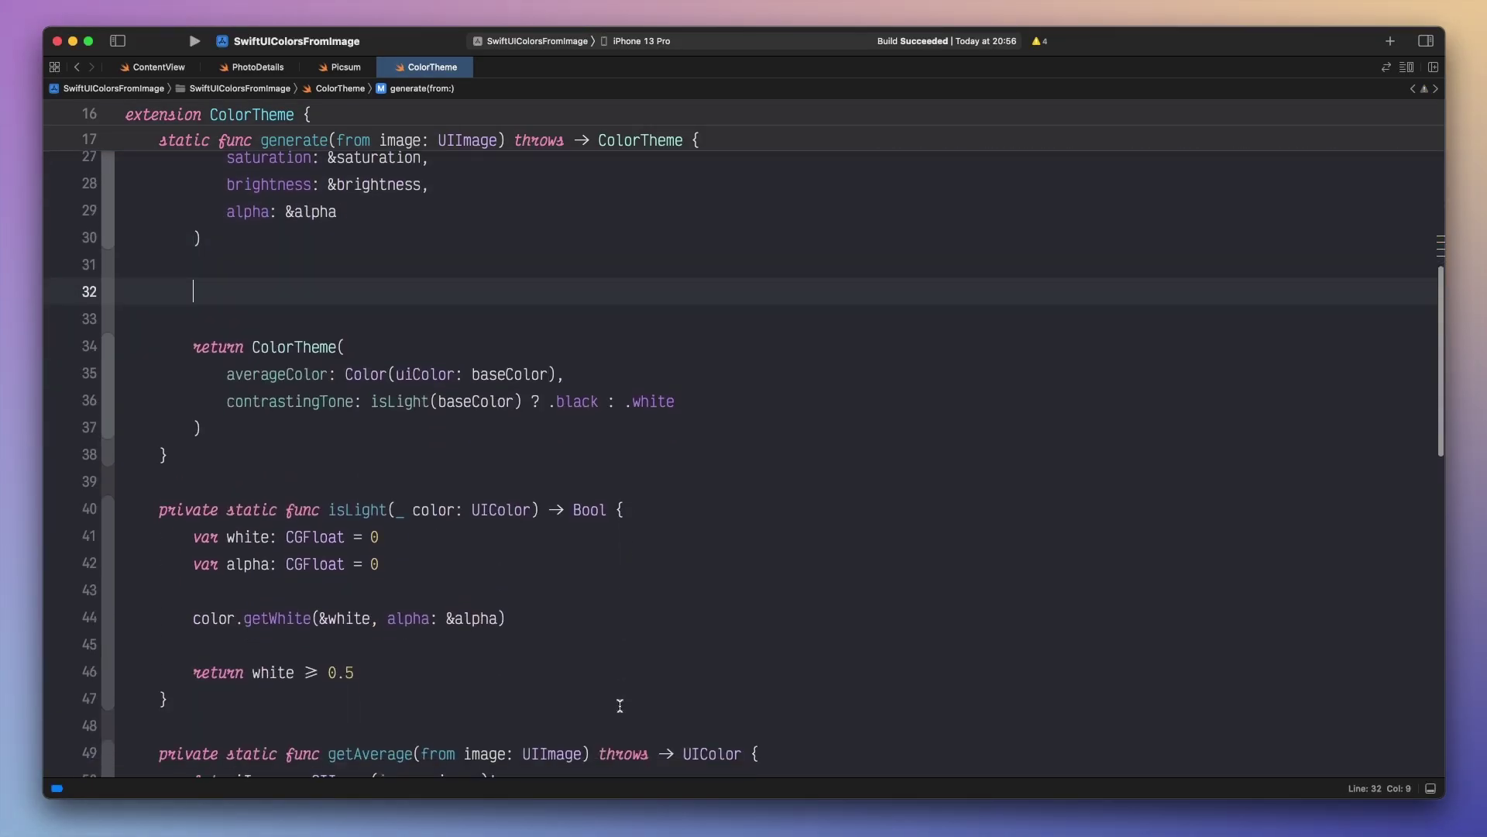
scroll(620, 706, "down", 1)
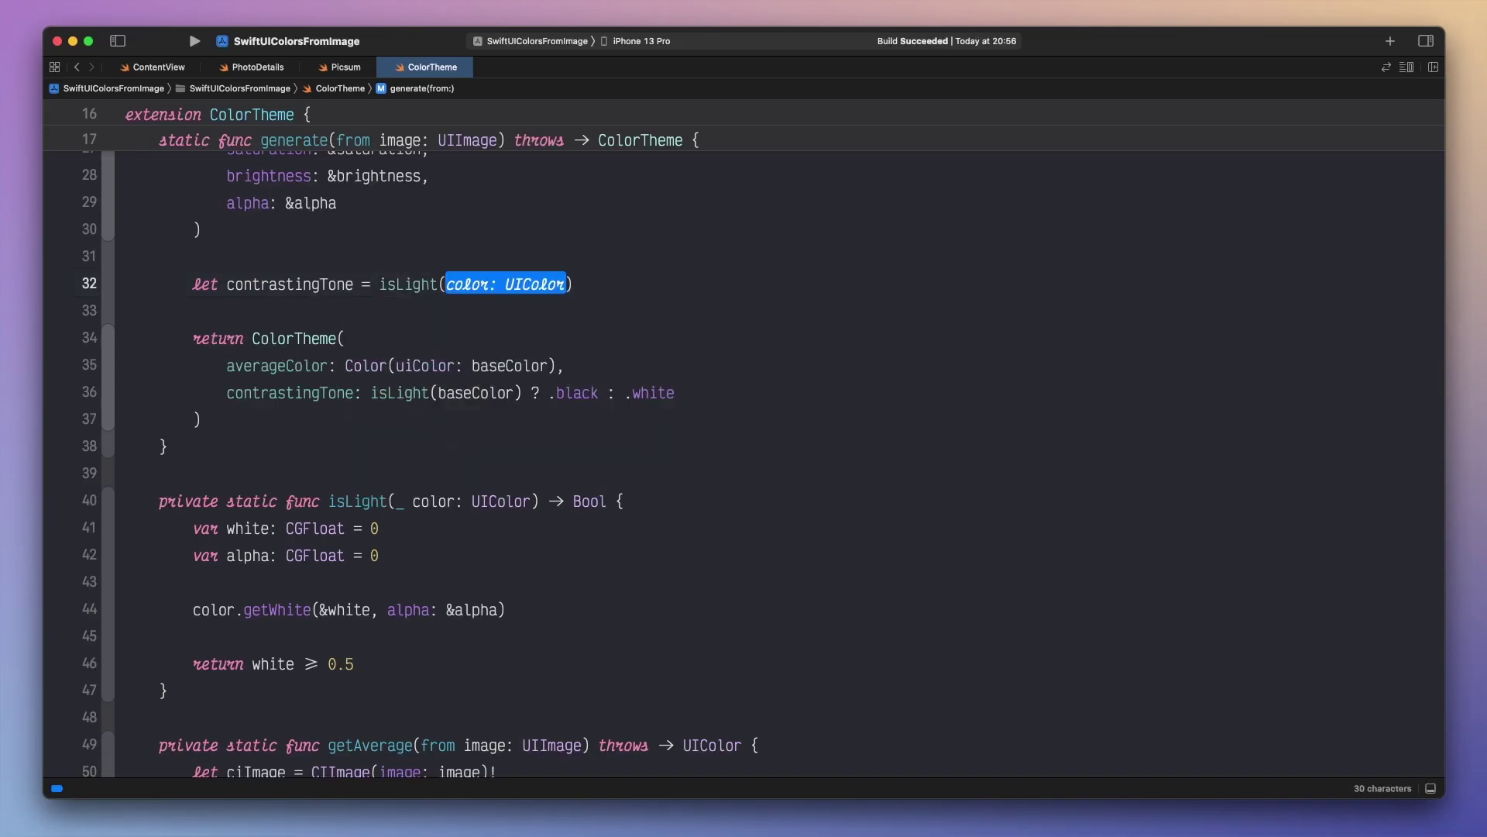
Step: Build the dark, saturated UIColor branch of the conditional contrastingTone
key("Return")
type("UIColor(")
key("Return")
type("hue")
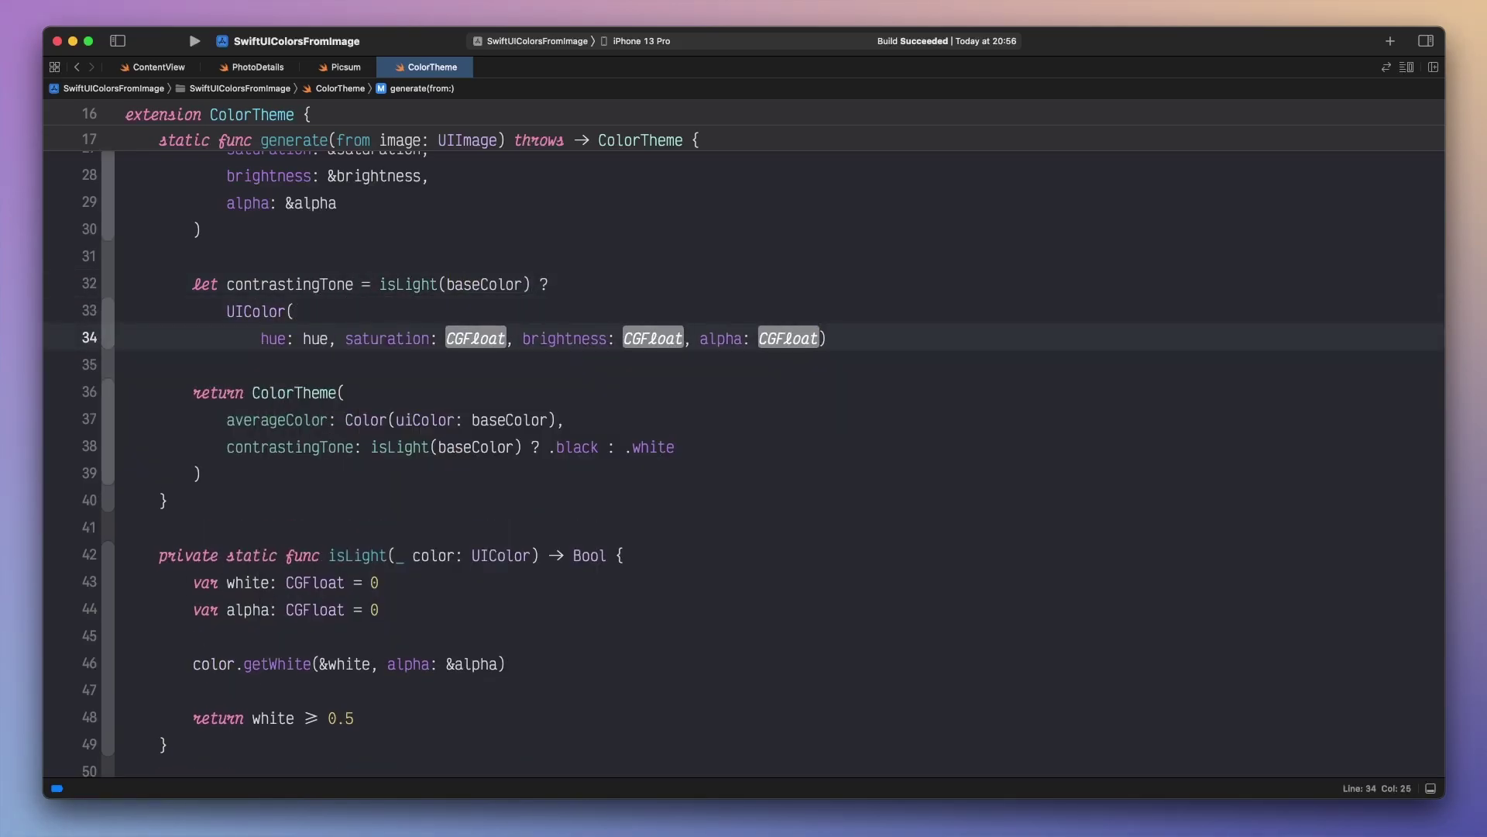
key("Right")
key("Return")
key("Tab")
type("0.9")
key("Right")
key("Return")
key("Tab")
type("0.1")
key("Right")
key("Return")
key("Tab")
type("alpha")
key("Right")
key("Return")
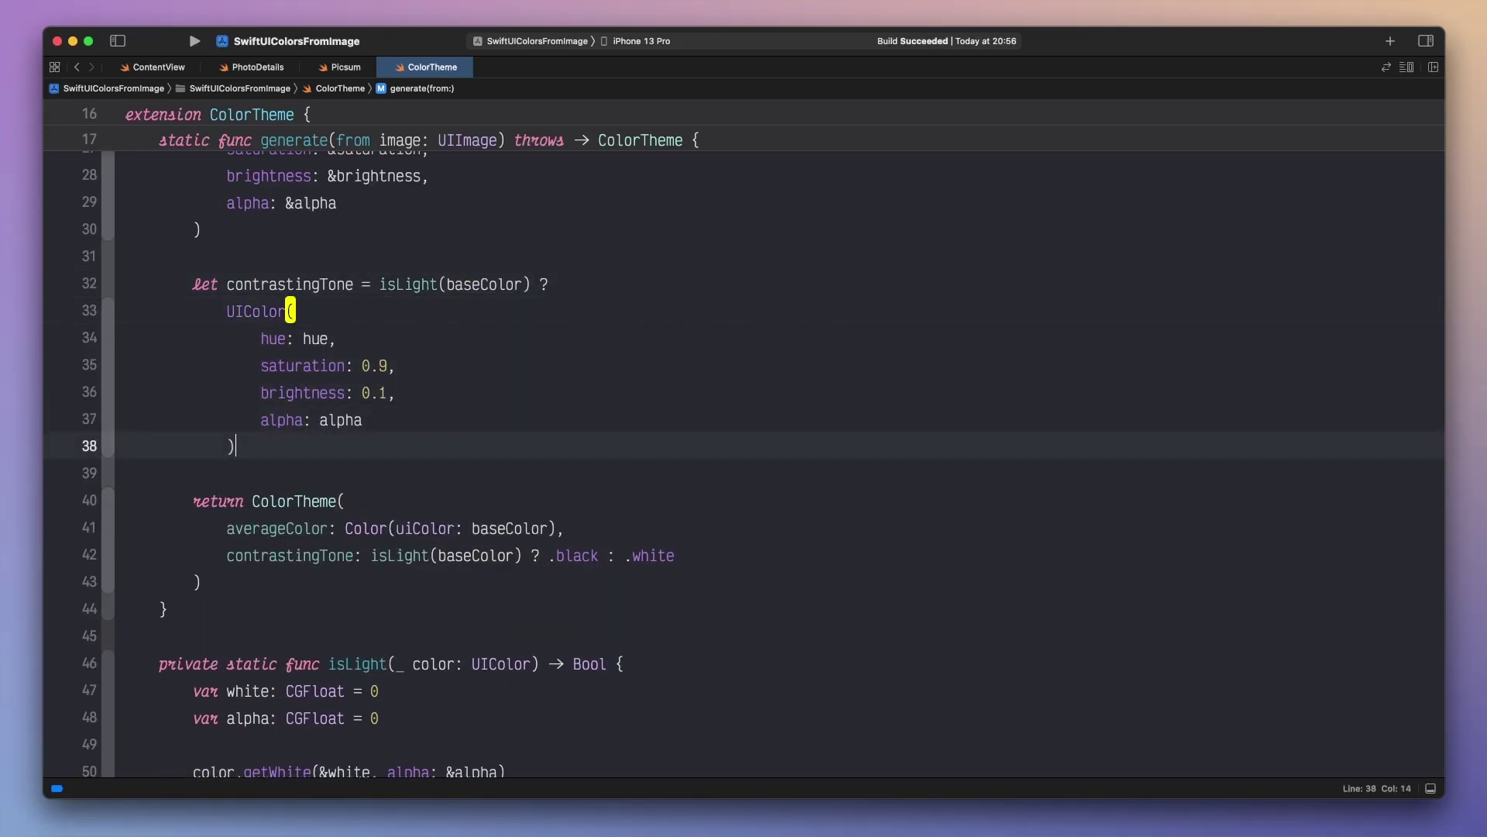
type(":")
key("Return")
type("UIColor(")
Step: Build the pale-tint UIColor branch and select the old black-or-white return value
key("Down")
key("Return")
type("hue")
key("Return")
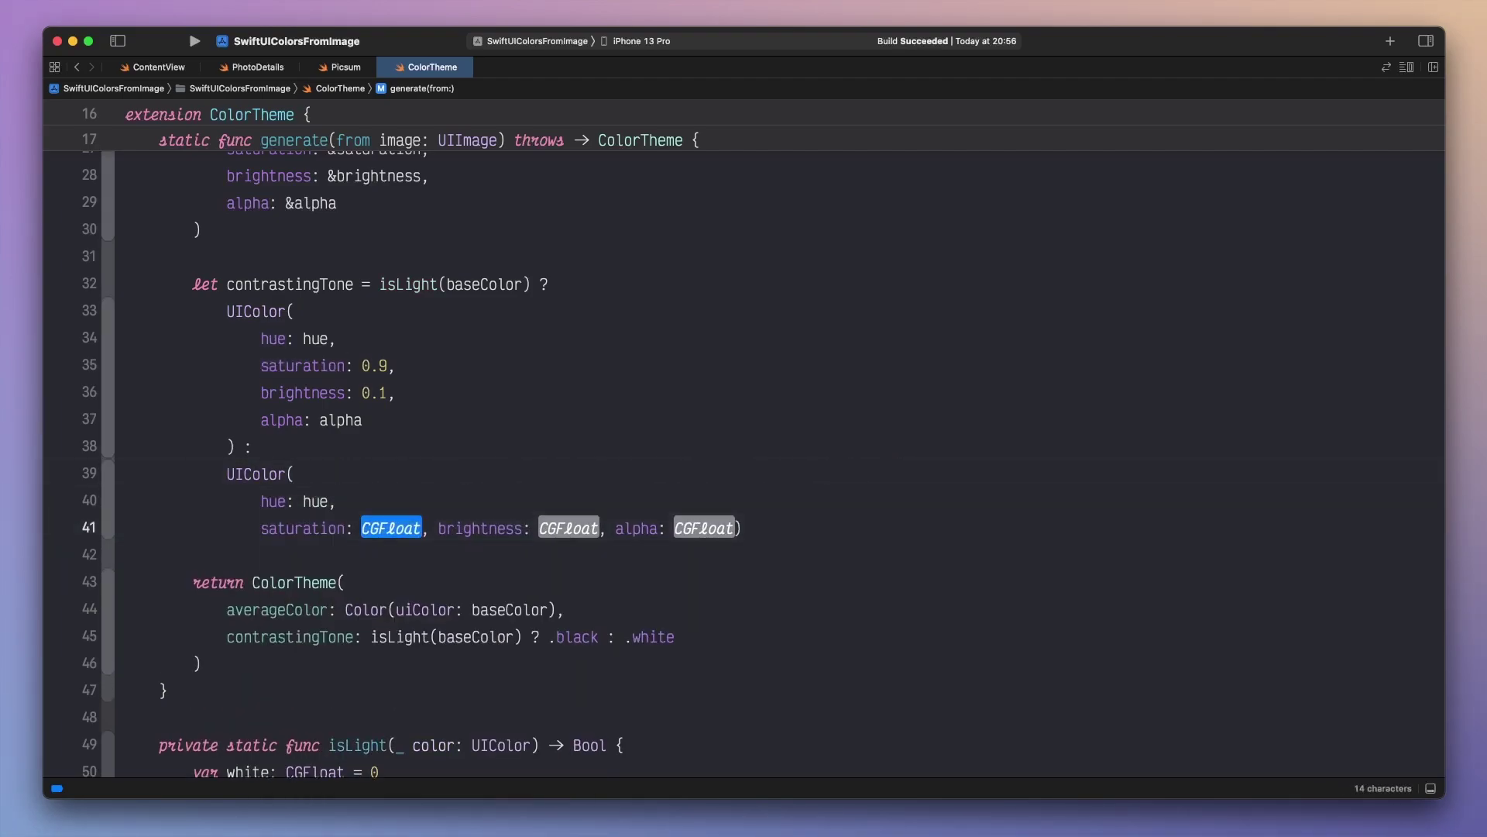
type("min(sa")
key("Return")
type(", 0.15")
key("Right")
key("Right")
key("Return")
key("Tab")
type("0")
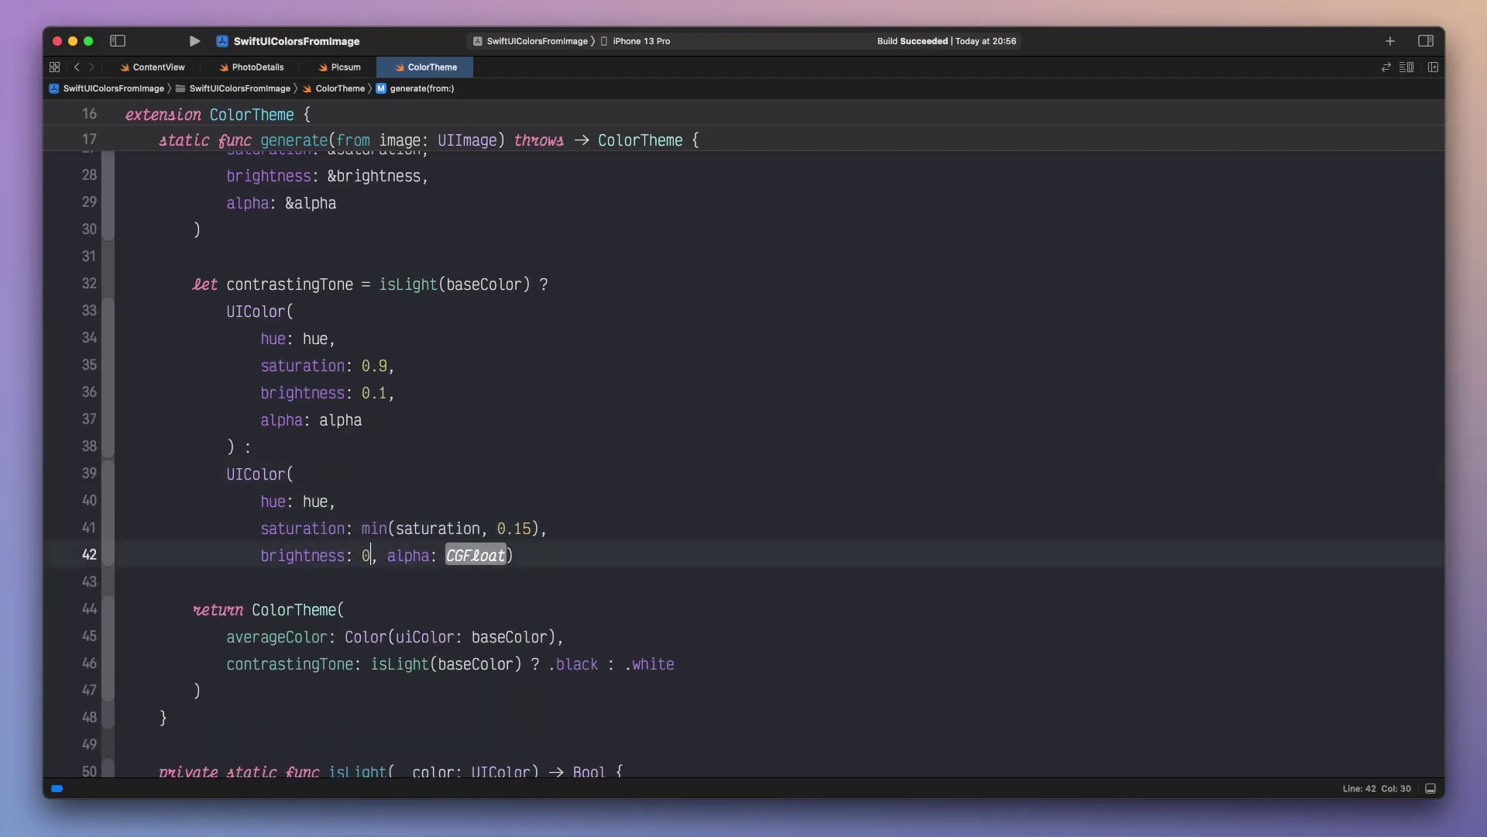
type(".95")
key("Right")
key("Return")
key("Tab")
type("al")
key("Return")
key("Return")
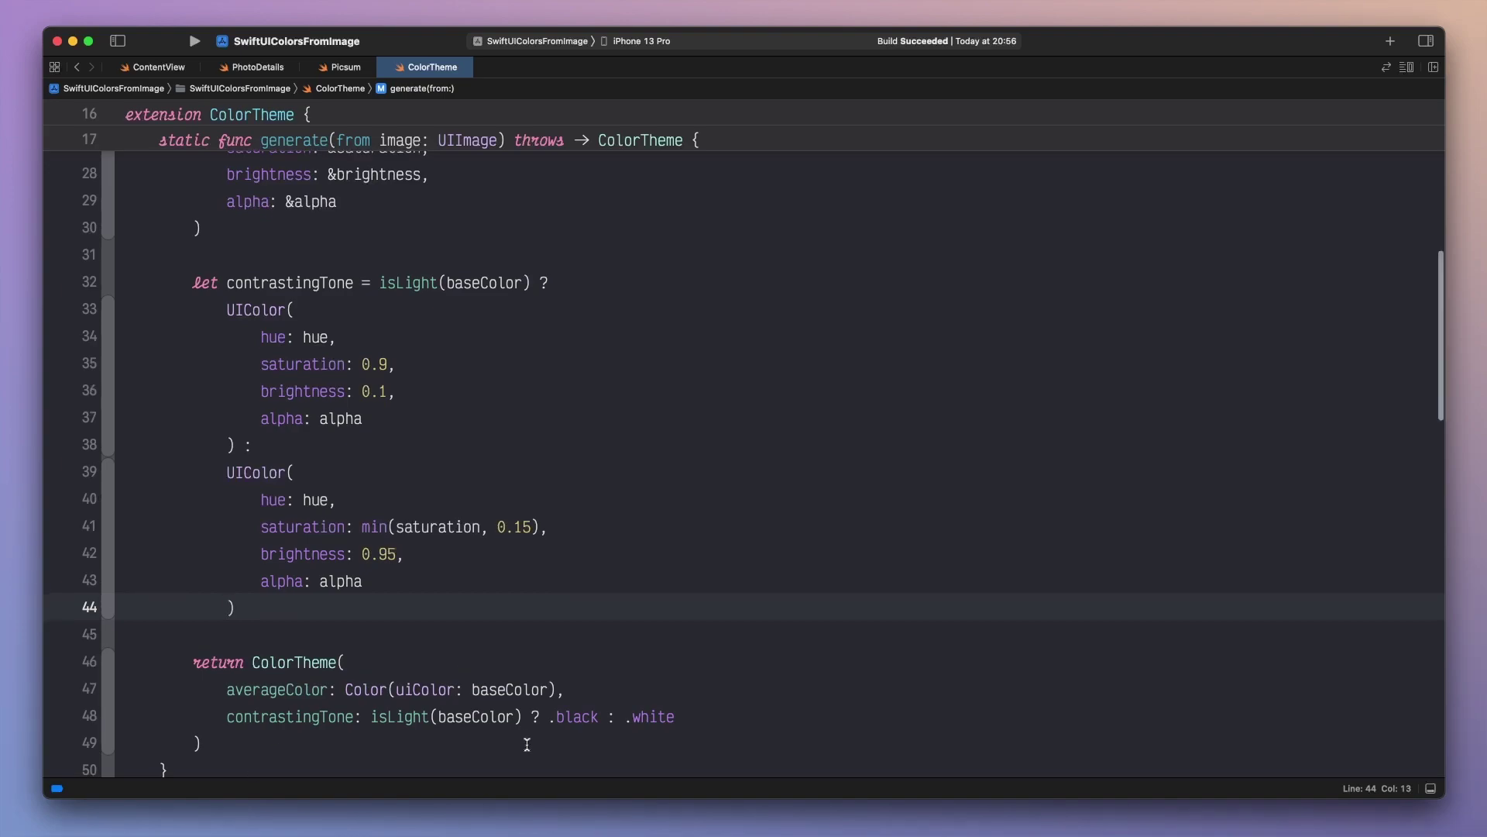
scroll(527, 744, "down", 5)
left_click_drag(369, 350, 674, 349)
type("Color(uiColor: contr")
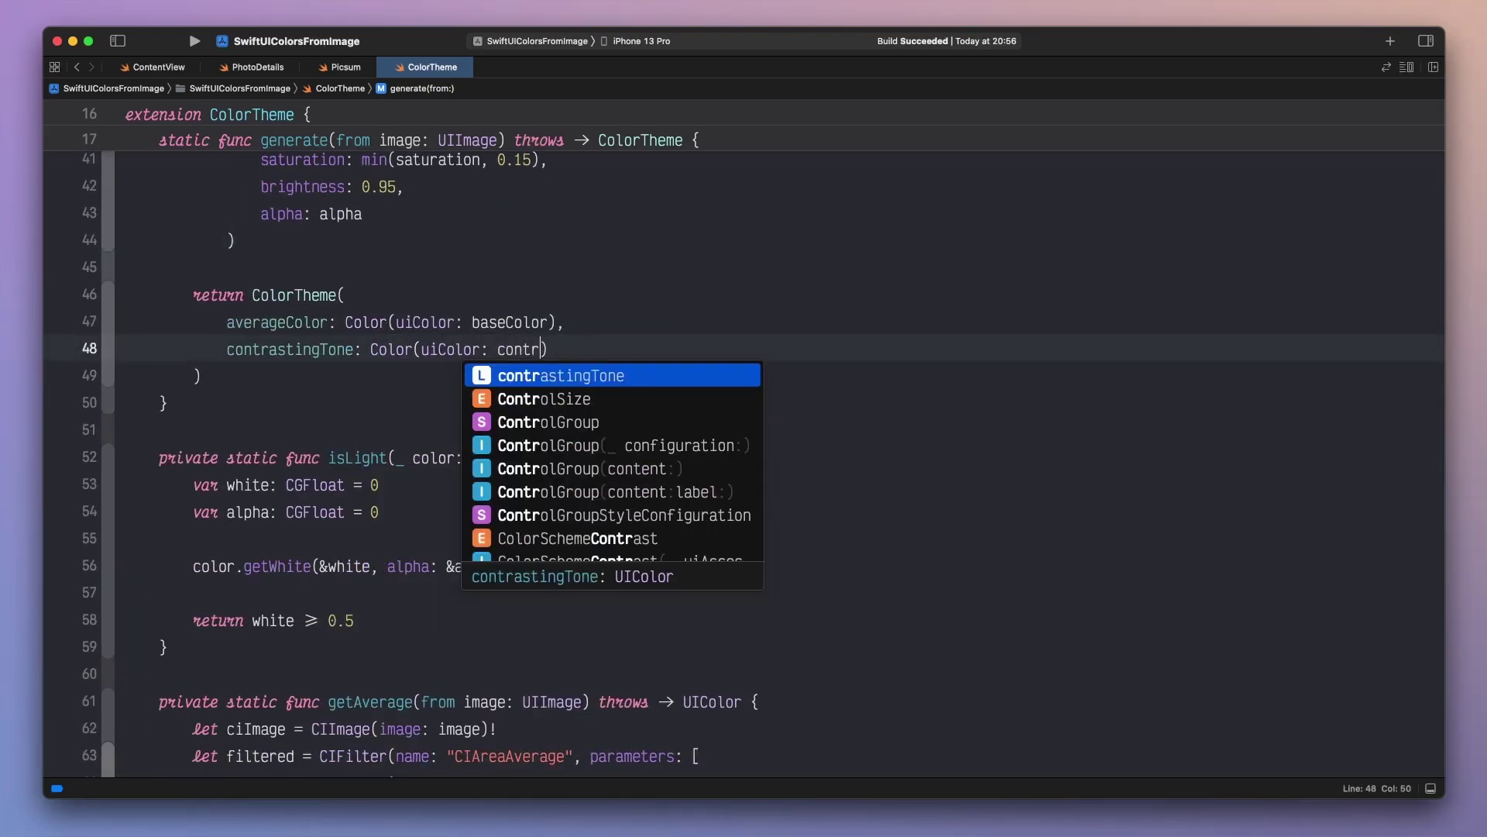
key("Return")
left_click(163, 68)
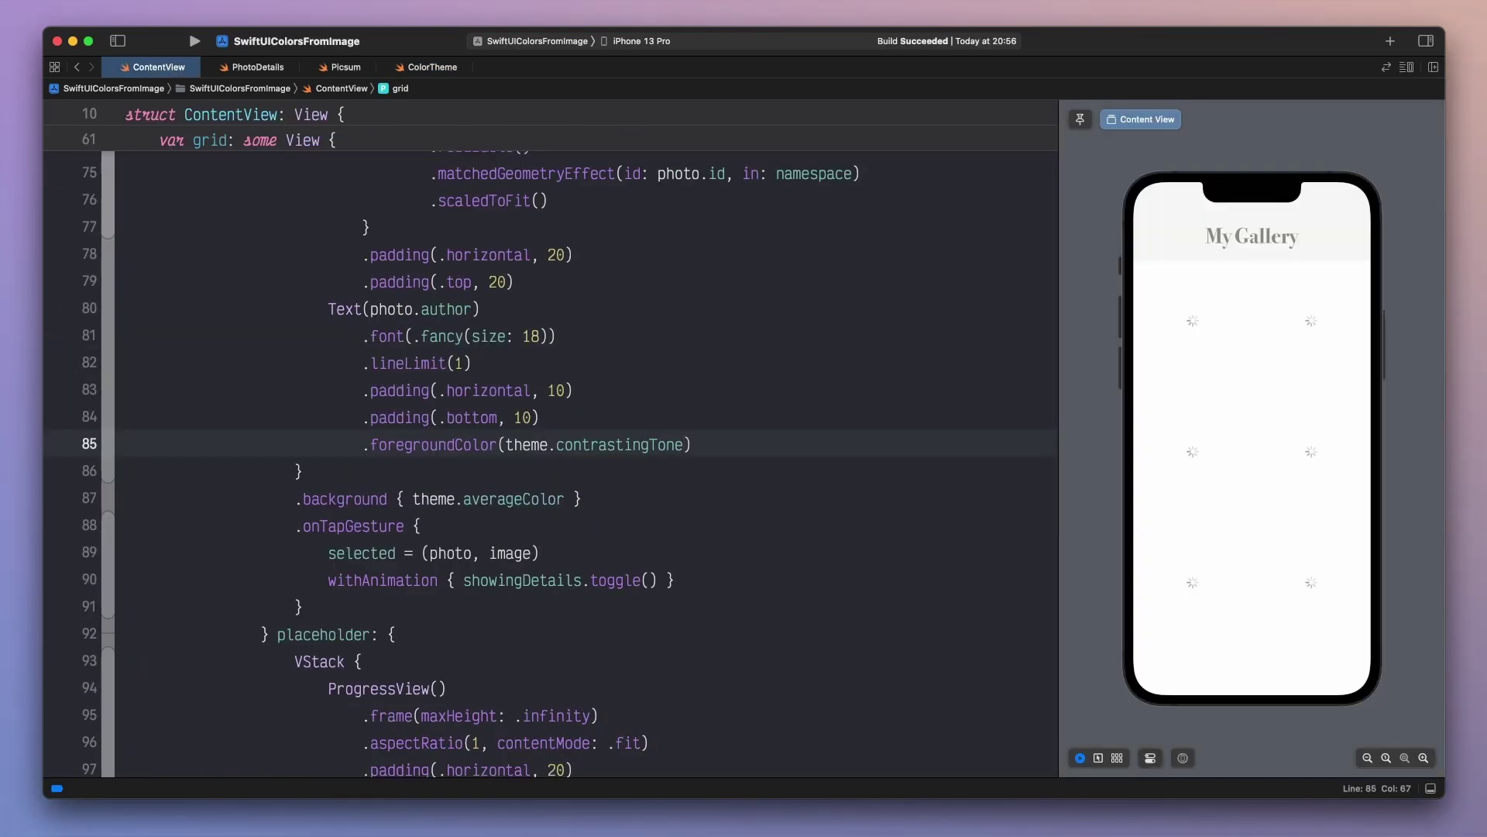
scroll(1363, 590, "down", 5)
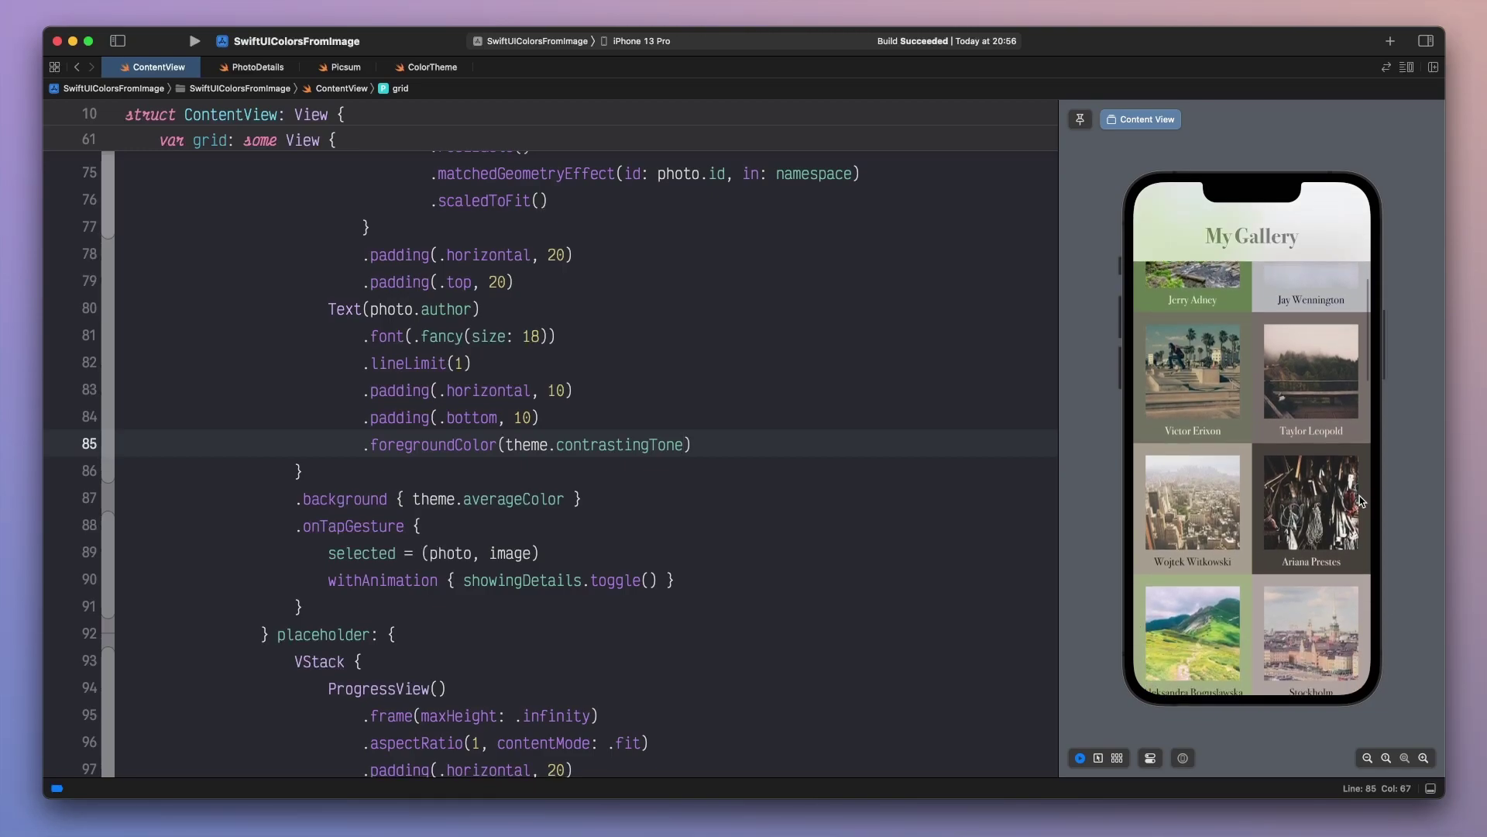
left_click_drag(1321, 667, 1320, 560)
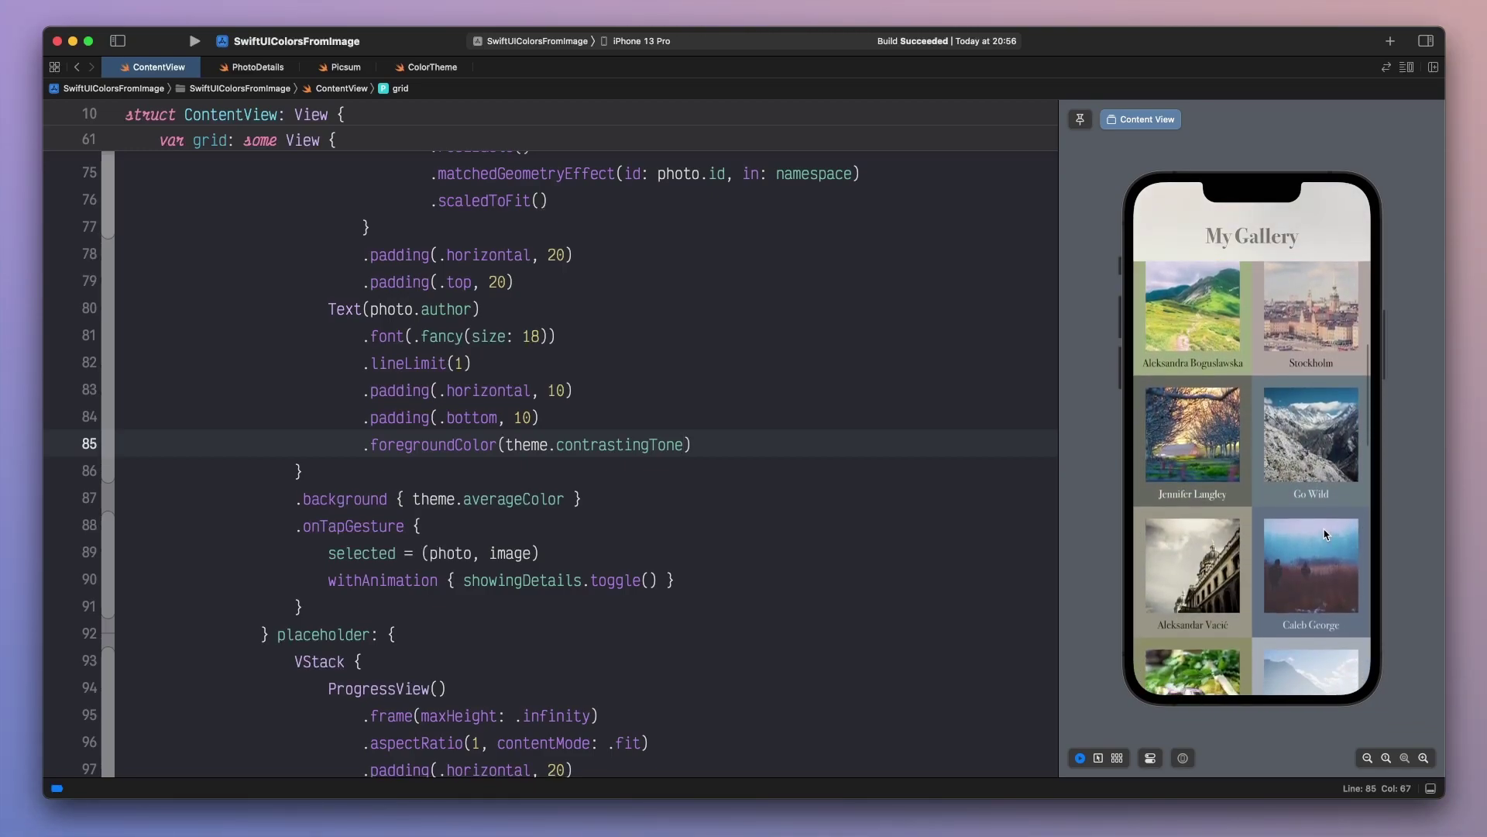
left_click(1200, 437)
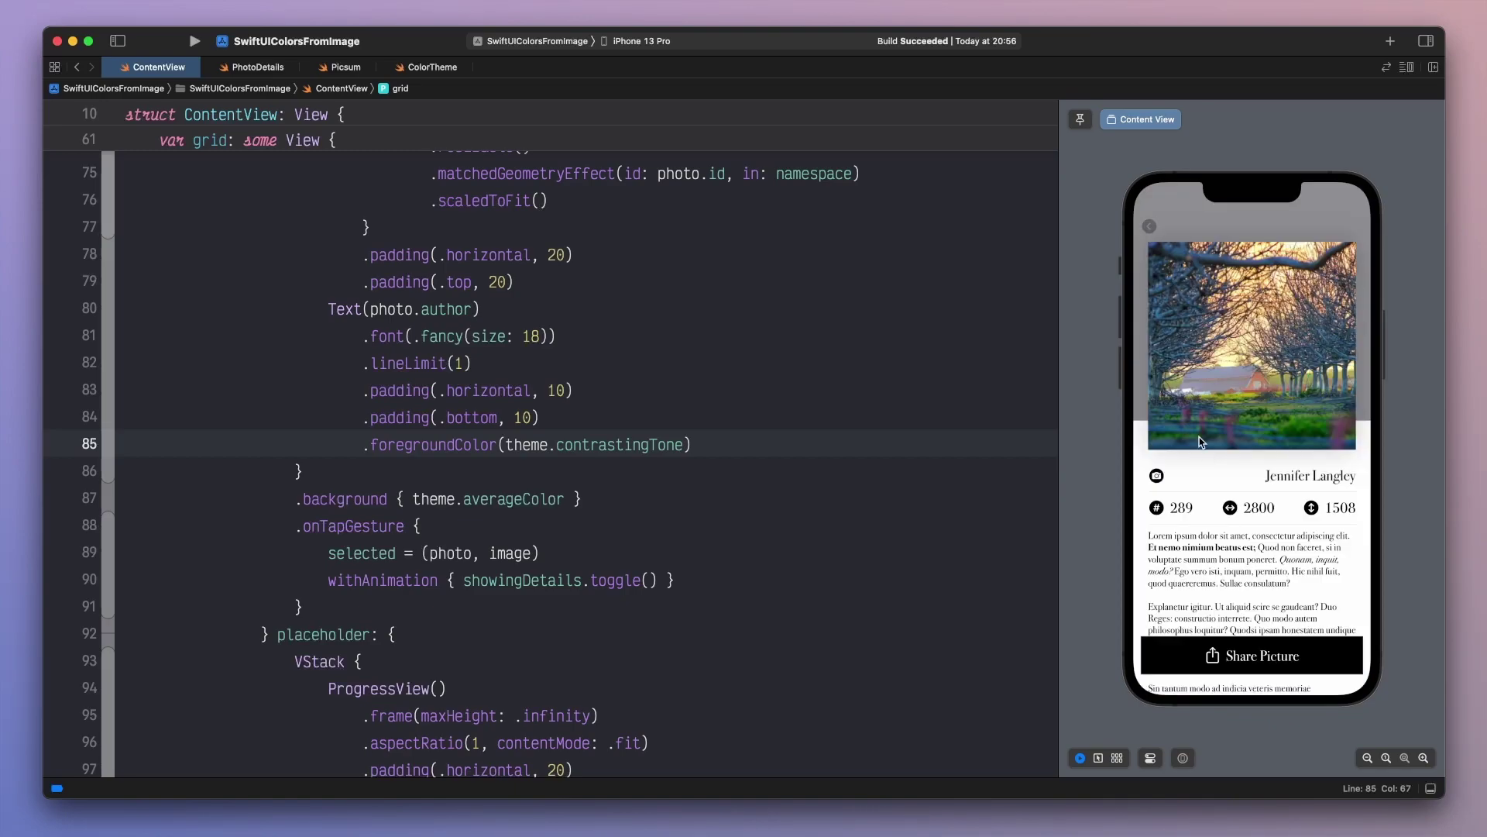
Step: Add a ColorTheme field to SelectedPicture and a generated theme to the preview sample
left_click(251, 72)
scroll(753, 592, "down", 2)
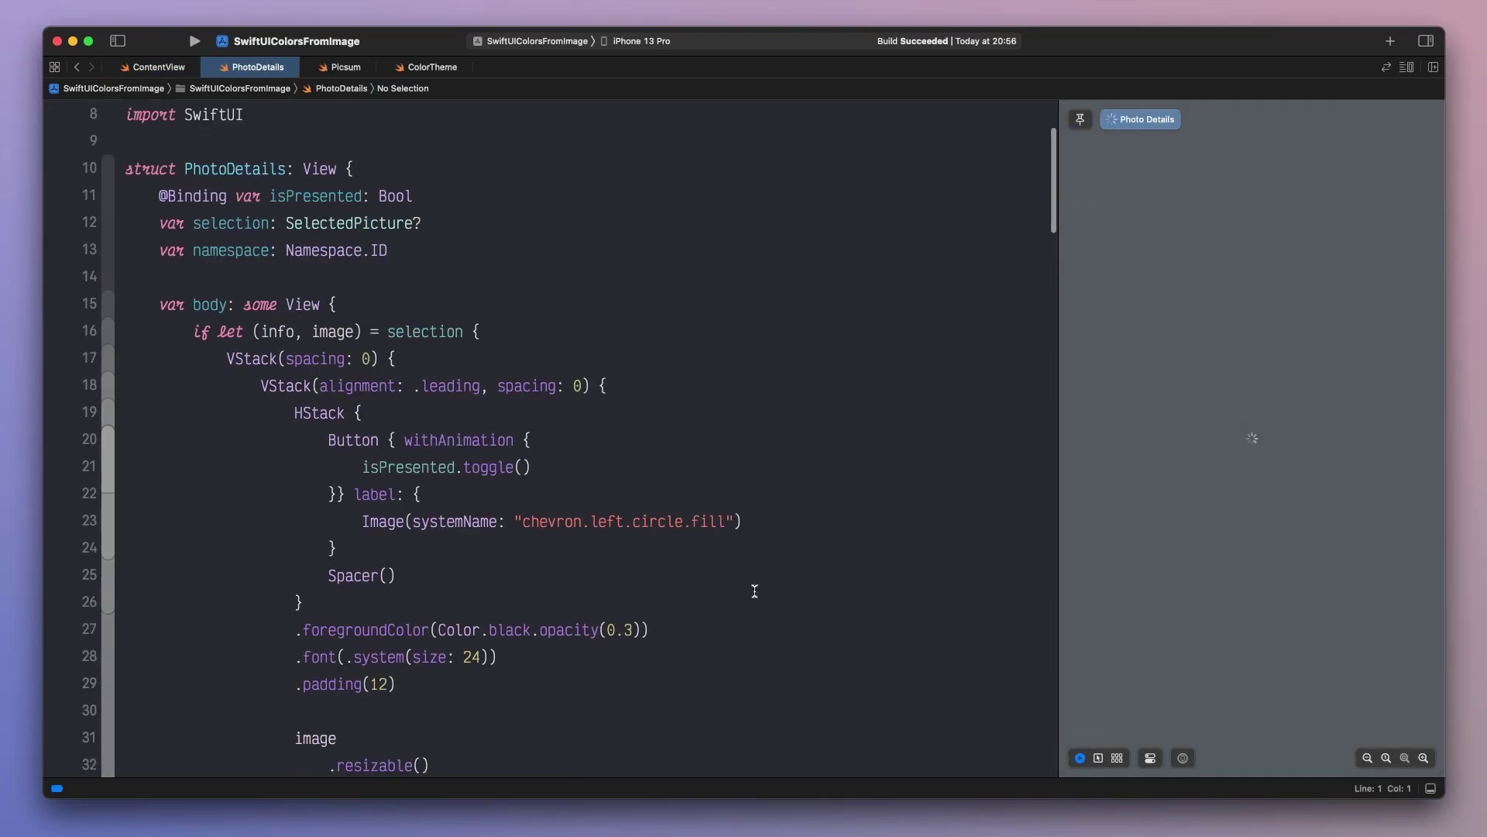
scroll(753, 592, "down", 15)
scroll(754, 591, "down", 8)
left_click(279, 397)
type(",")
key("Return")
type("theme: Color")
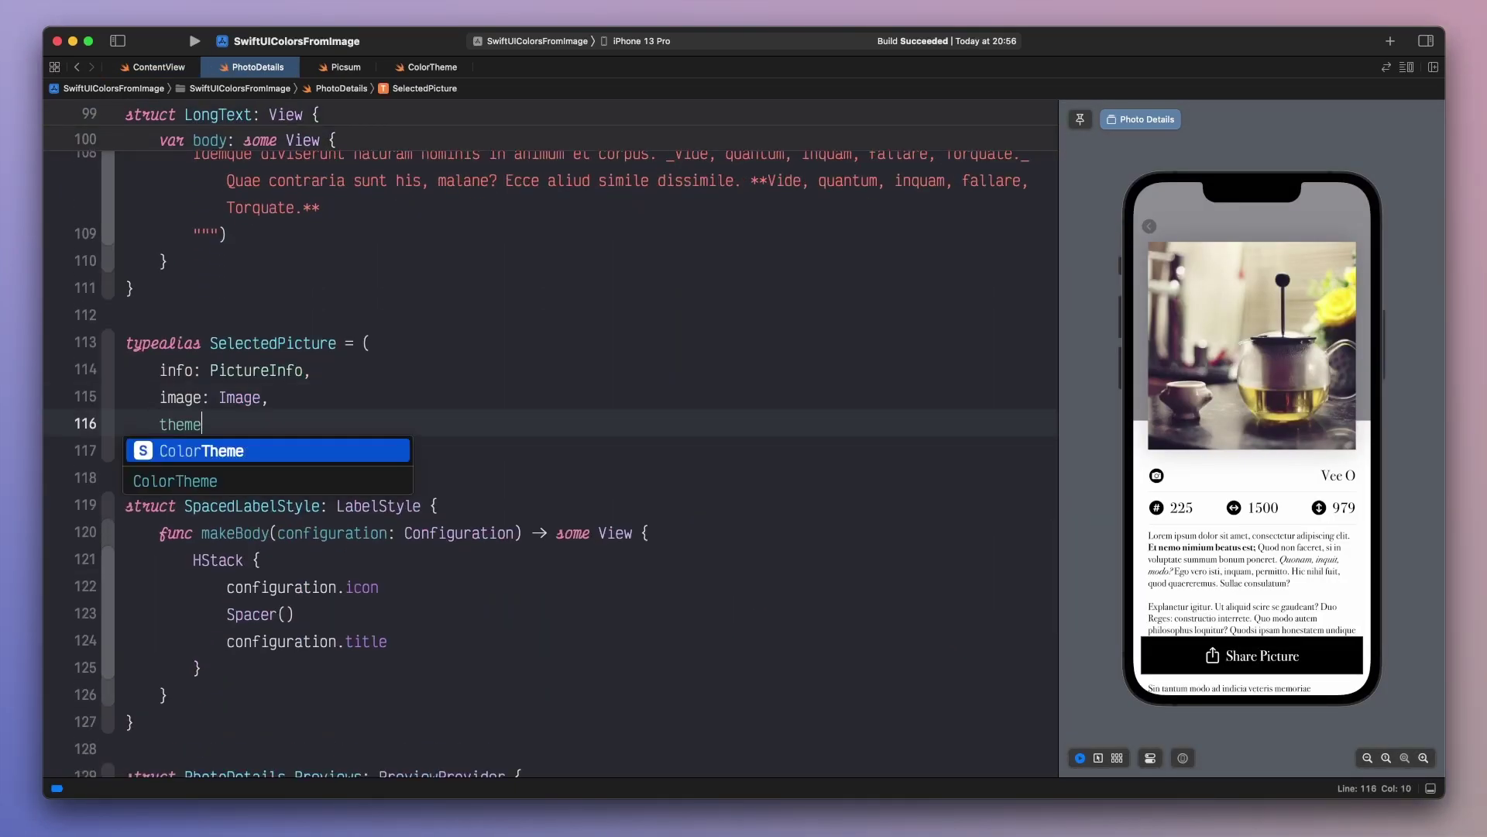
key("Return")
scroll(575, 564, "down", 10)
left_click(575, 595)
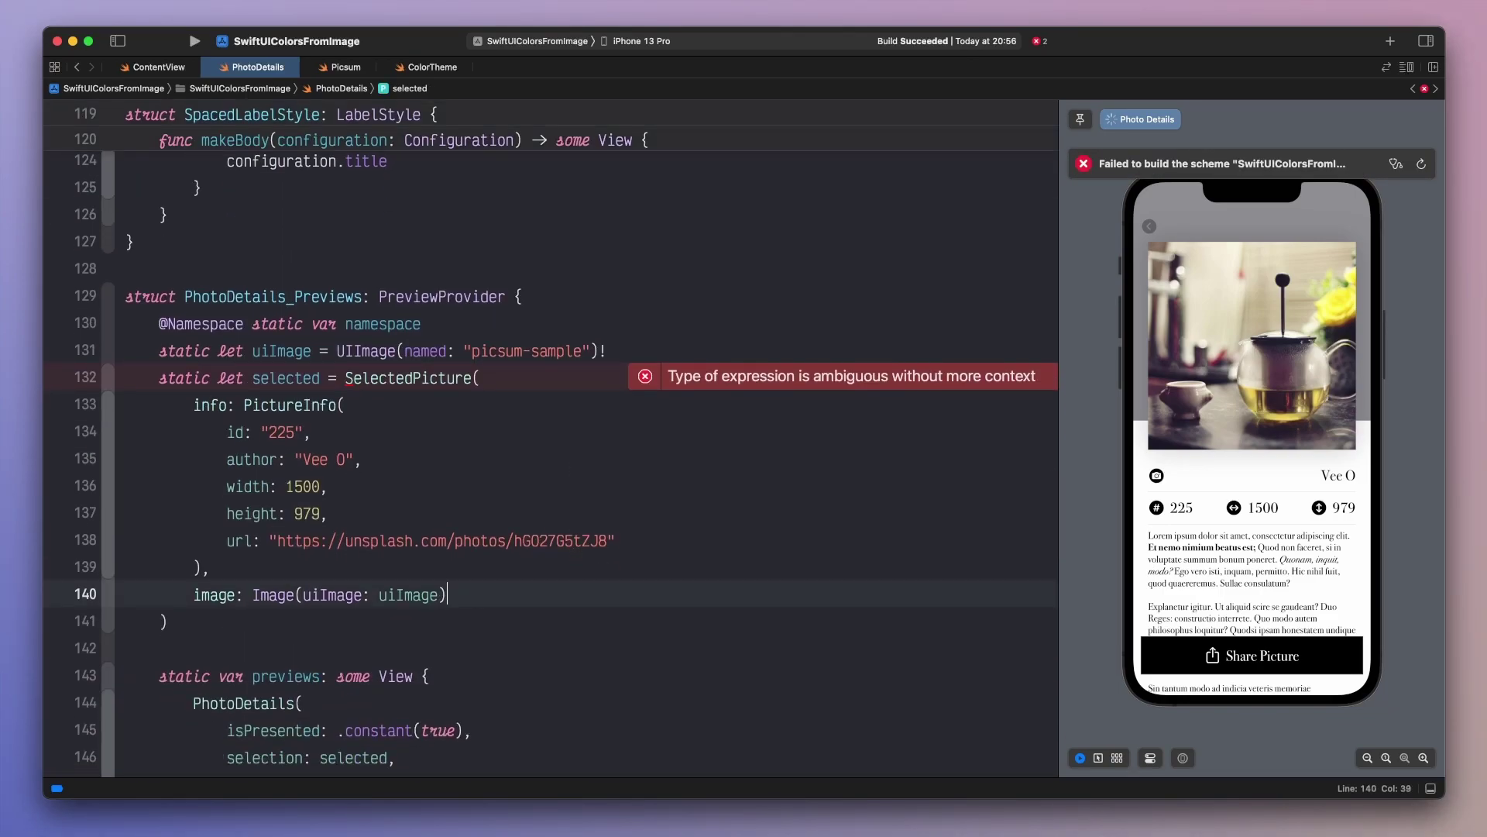
type(",")
key("Return")
type("theme: try! ColorTheme.ge")
key("Return")
type("uiImage")
scroll(684, 578, "down", 3)
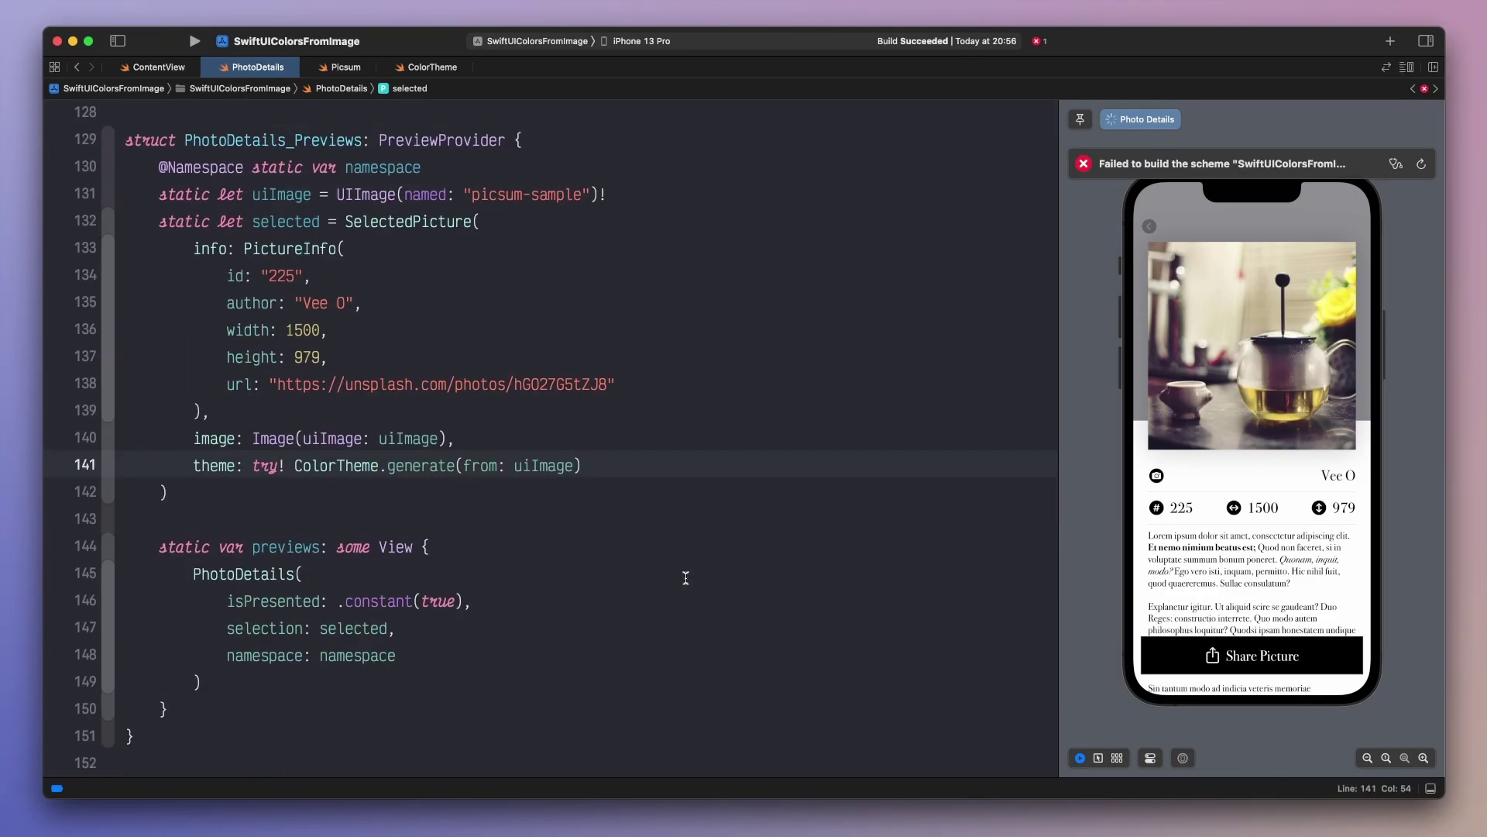
scroll(650, 604, "up", 10)
scroll(353, 369, "up", 20)
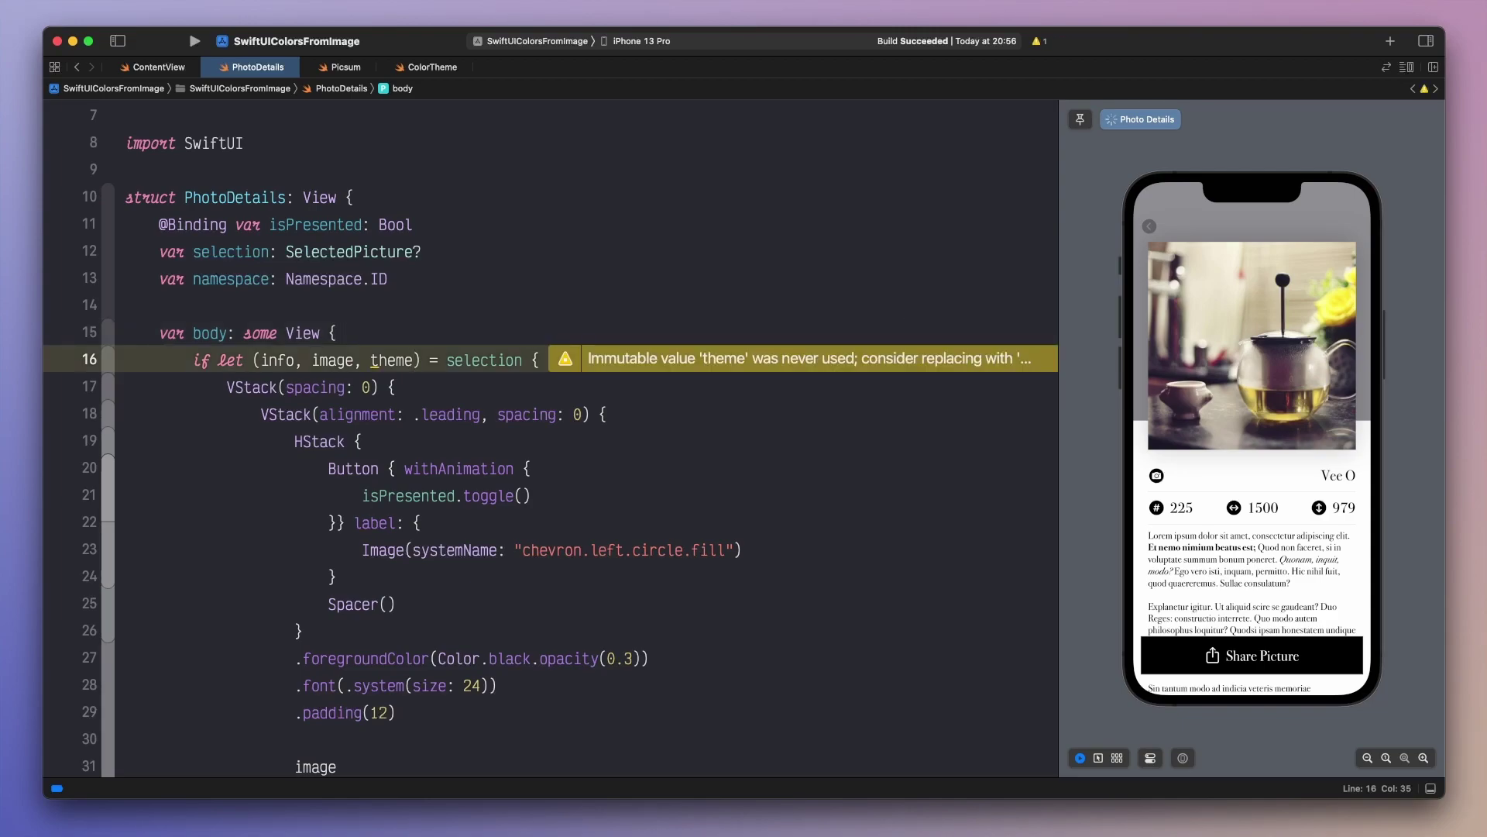
scroll(742, 546, "down", 3)
scroll(560, 534, "down", 1)
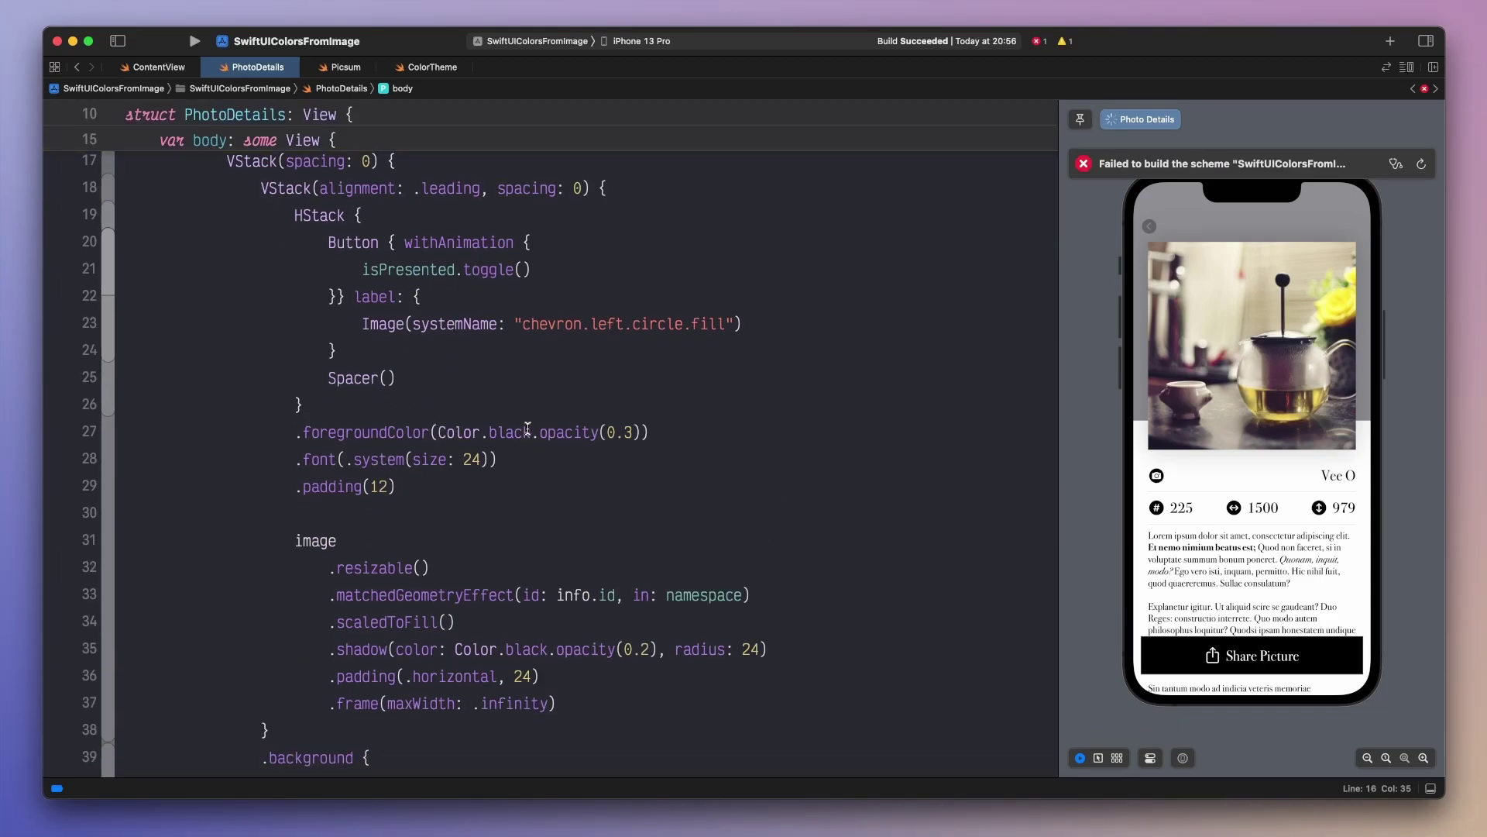
left_click_drag(528, 431, 438, 431)
type("theme.contrastingTone")
scroll(488, 486, "down", 5)
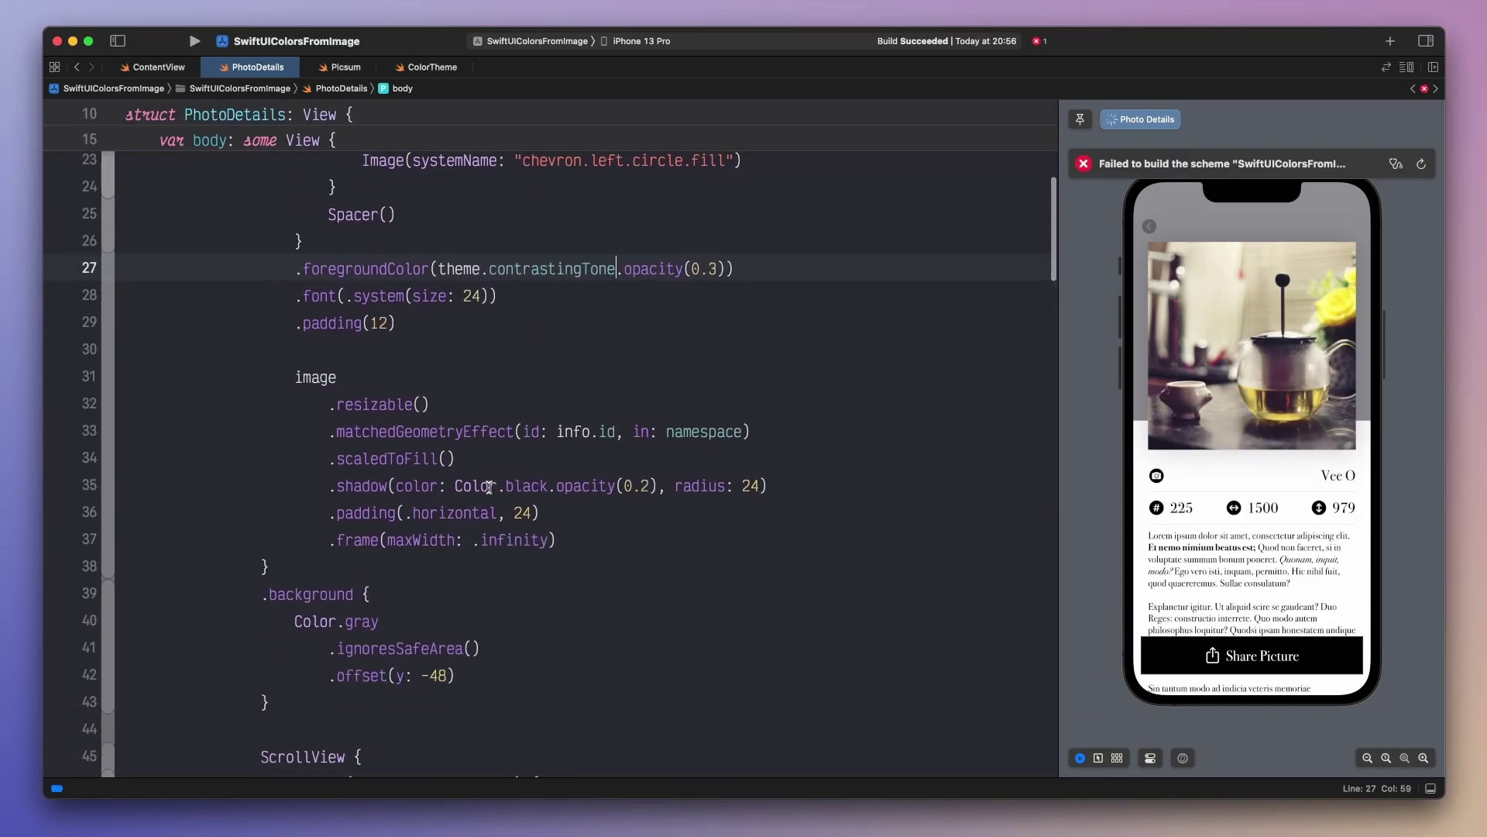
left_click_drag(544, 486, 455, 485)
type("theme.contrastingTone")
scroll(617, 614, "down", 5)
left_click_drag(378, 293, 289, 294)
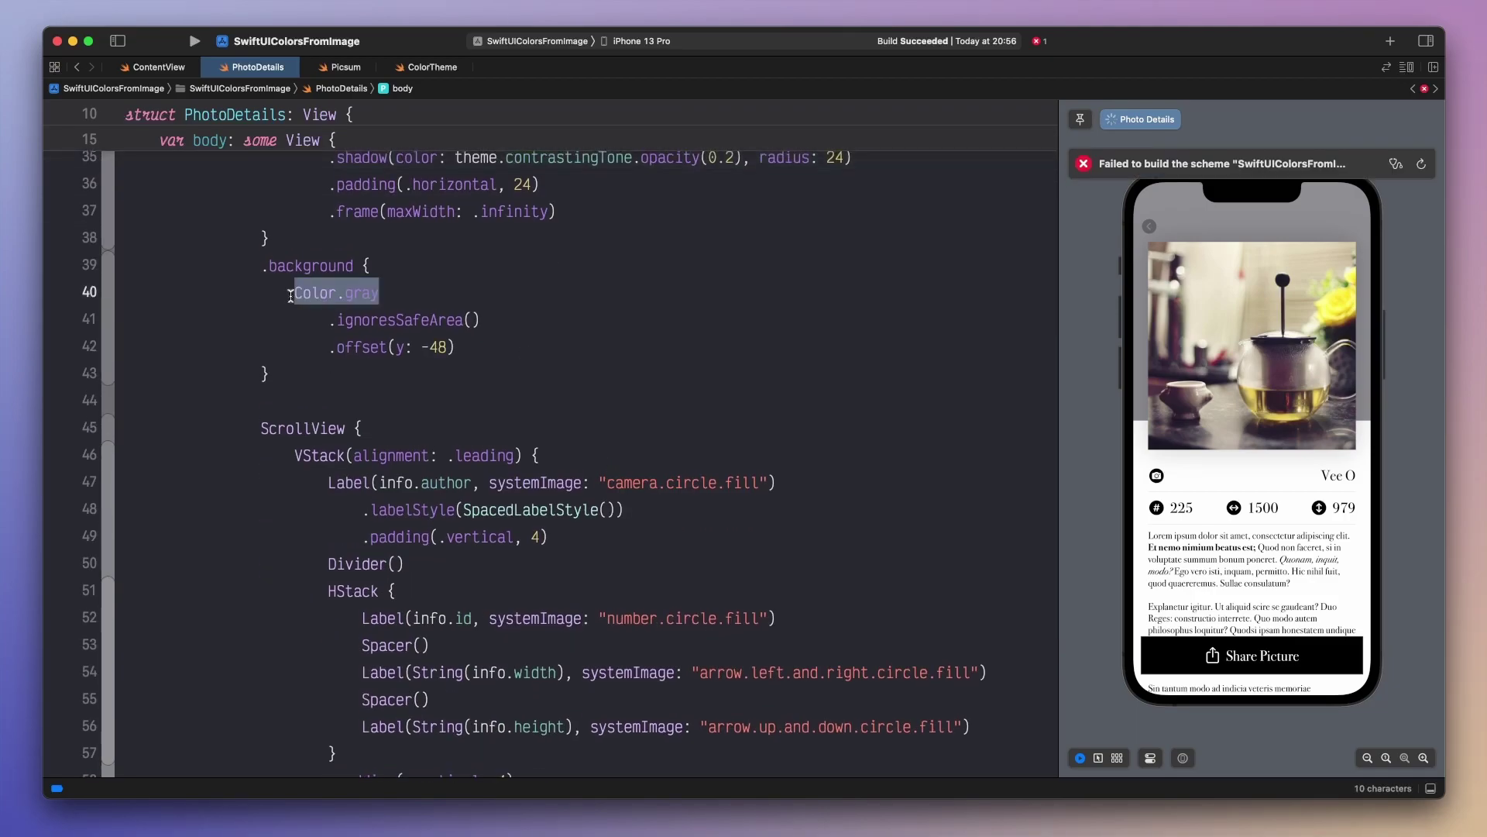
type("theme.averageColor")
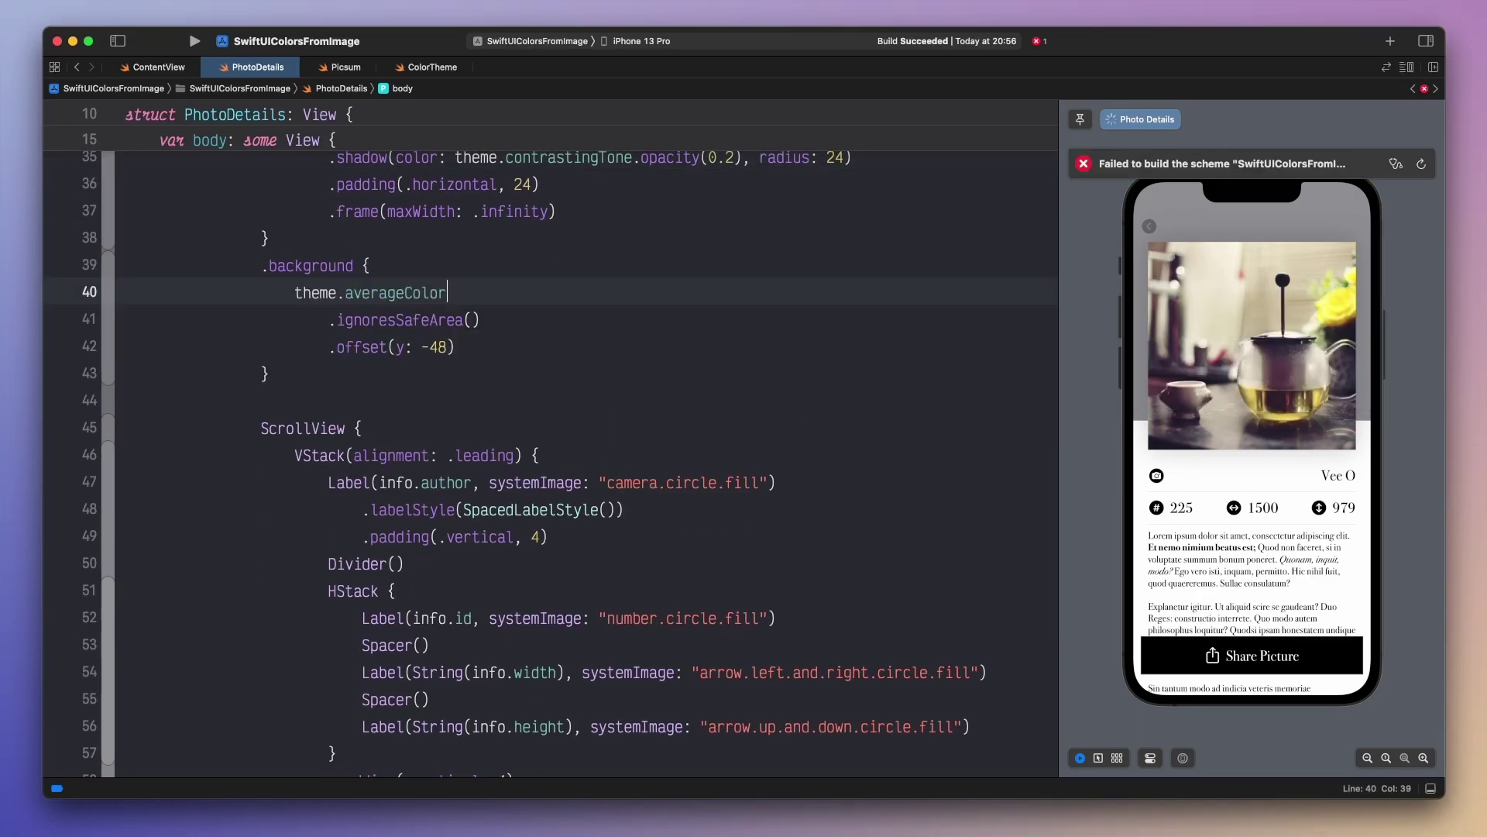
Step: Add theme to the selection tuple; test opening and closing Shustov's and McQueen's photo details
left_click(151, 66)
type("theme")
key("Escape")
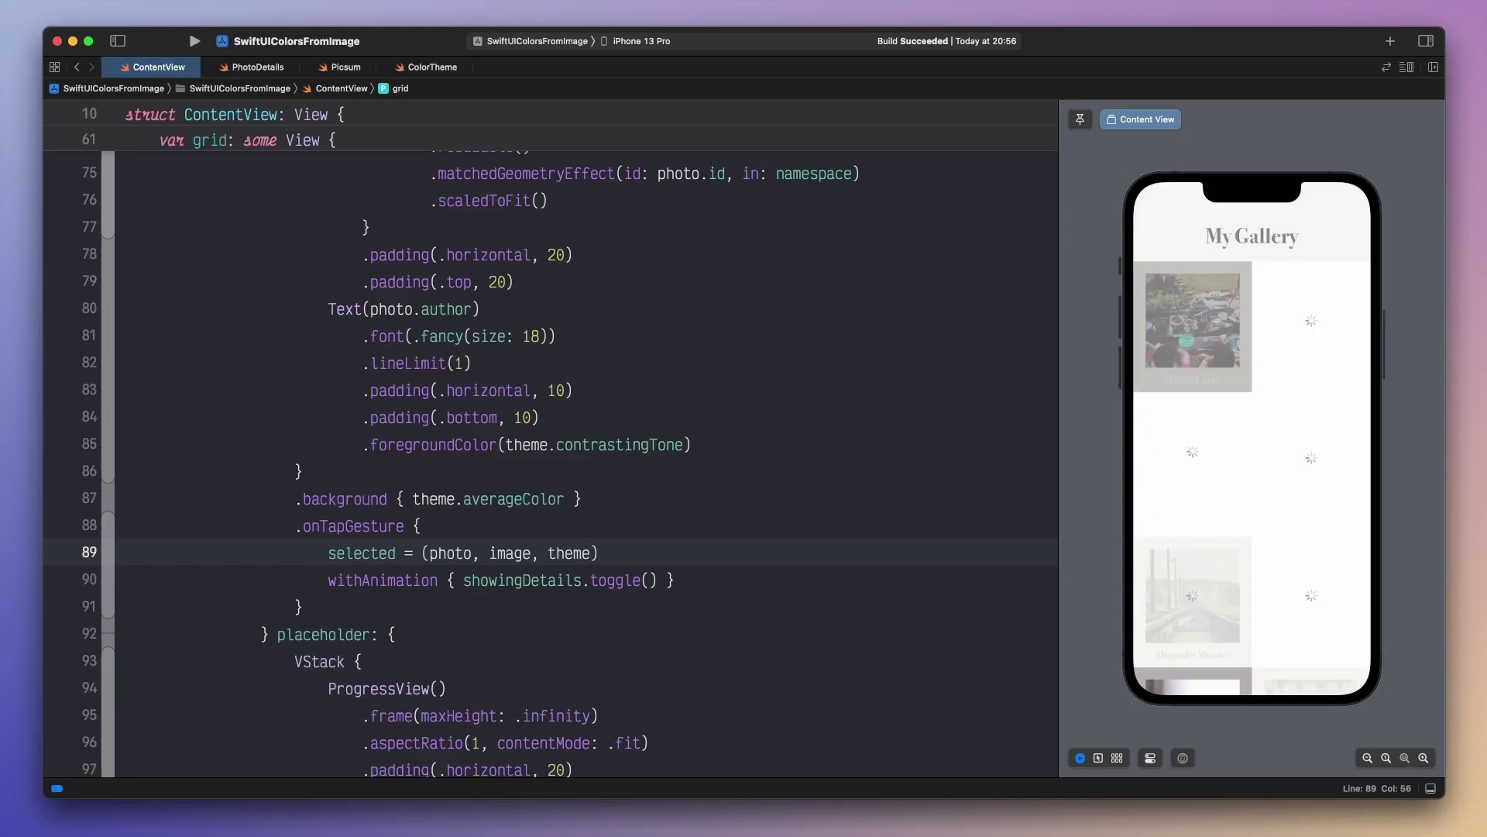
left_click(1244, 589)
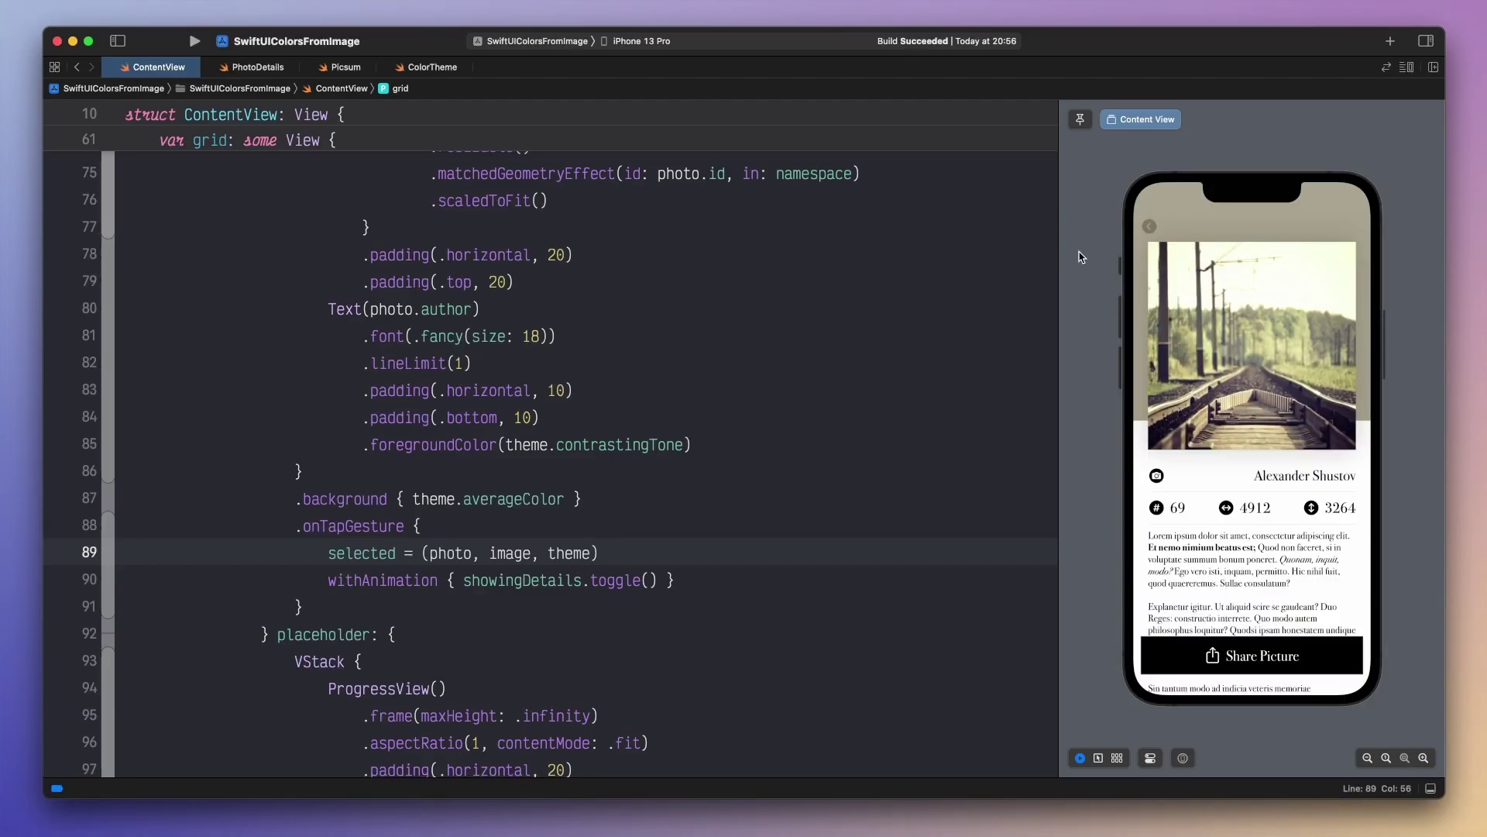
left_click(1151, 229)
scroll(1232, 407, "down", 5)
scroll(1208, 395, "down", 3)
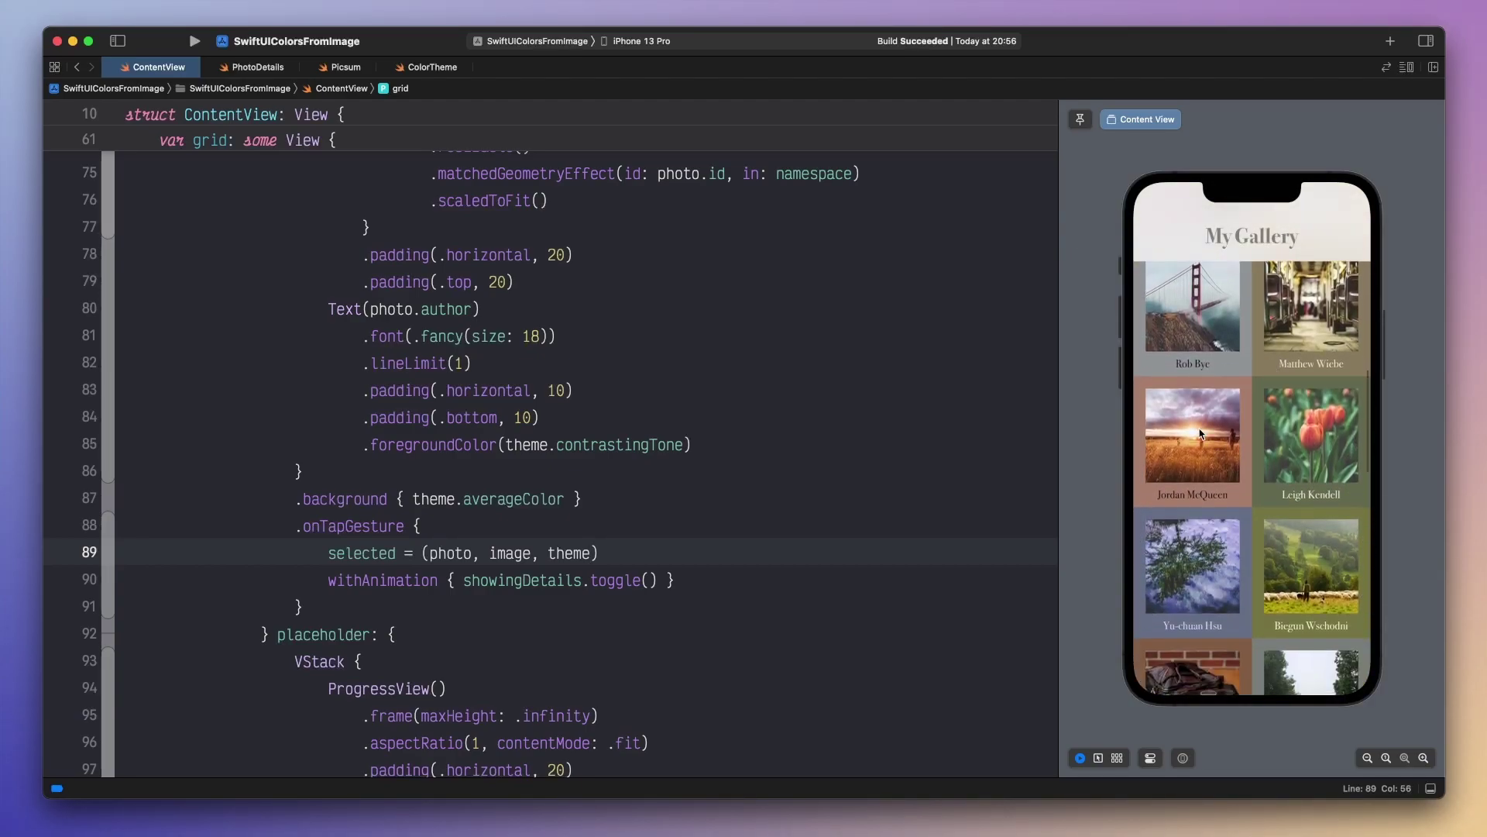
left_click(1198, 397)
left_click(1150, 234)
Step: Declare bodyDark, bodyLight, ctaColor and ctaContrast Color properties in ColorTheme
left_click(430, 66)
scroll(432, 309, "up", 10)
left_click(432, 317)
key("Return")
type("let ")
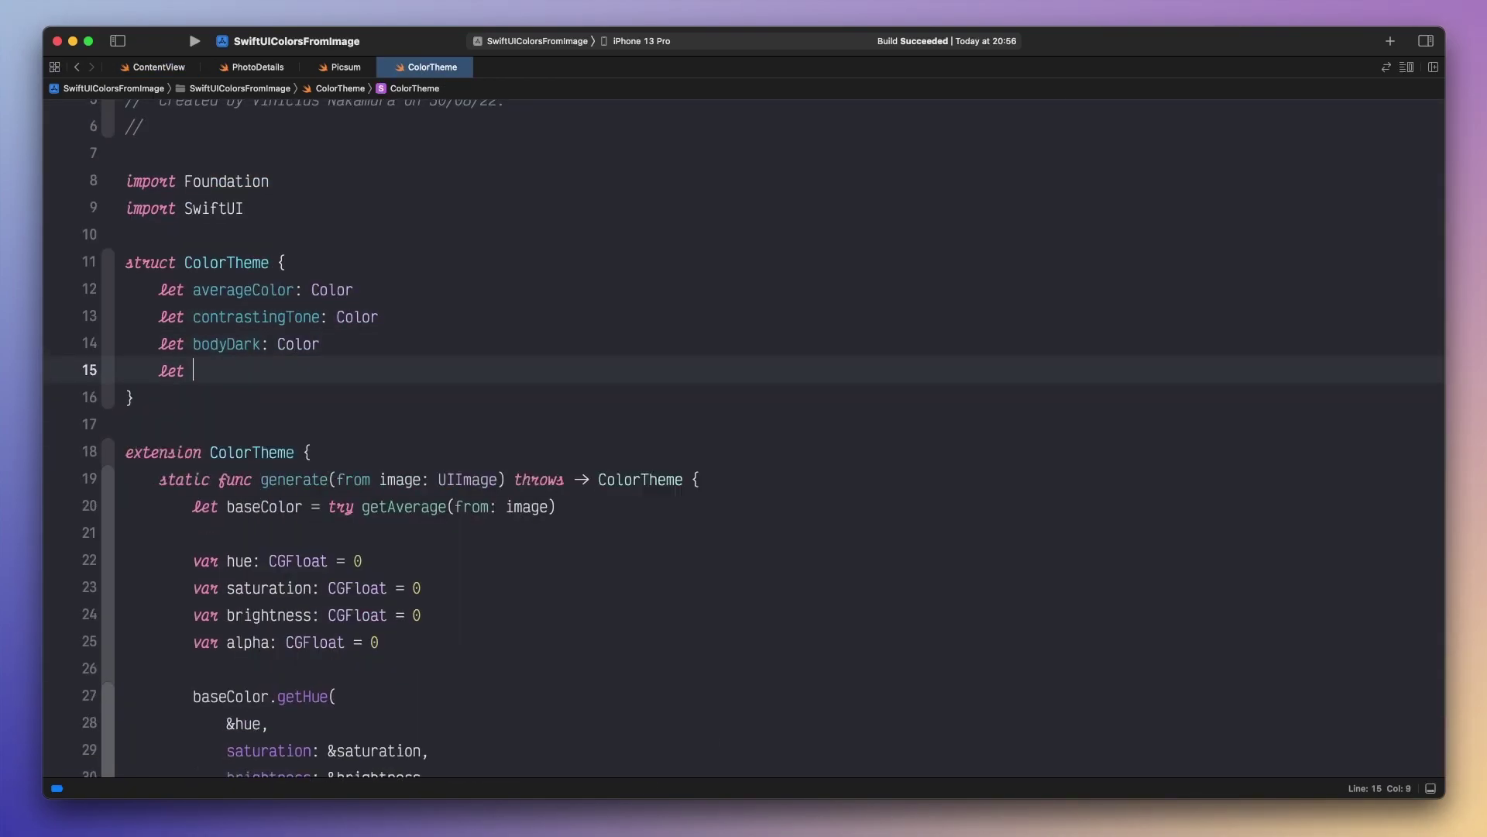
type("bodyDark: Color     let bodyLight: Color")
key("Return")
type("let ctaColor: Color let ctaString")
scroll(679, 511, "down", 5)
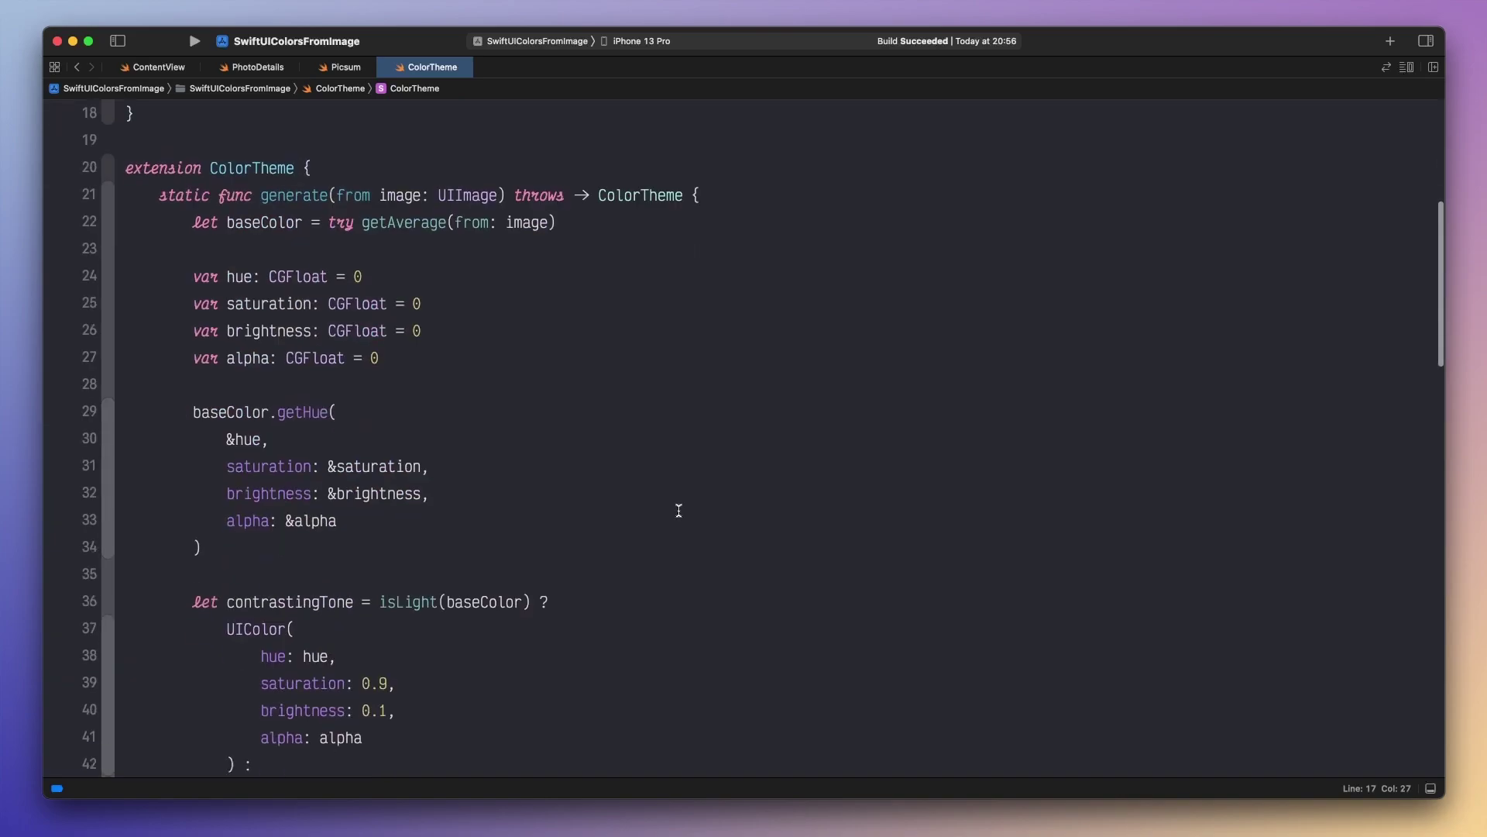
scroll(679, 510, "down", 10)
Step: Pass .black, .white, .blue and .white for the new colours in generate(from:)
left_click(668, 304)
type(", bod")
key("Return")
type(".black bo")
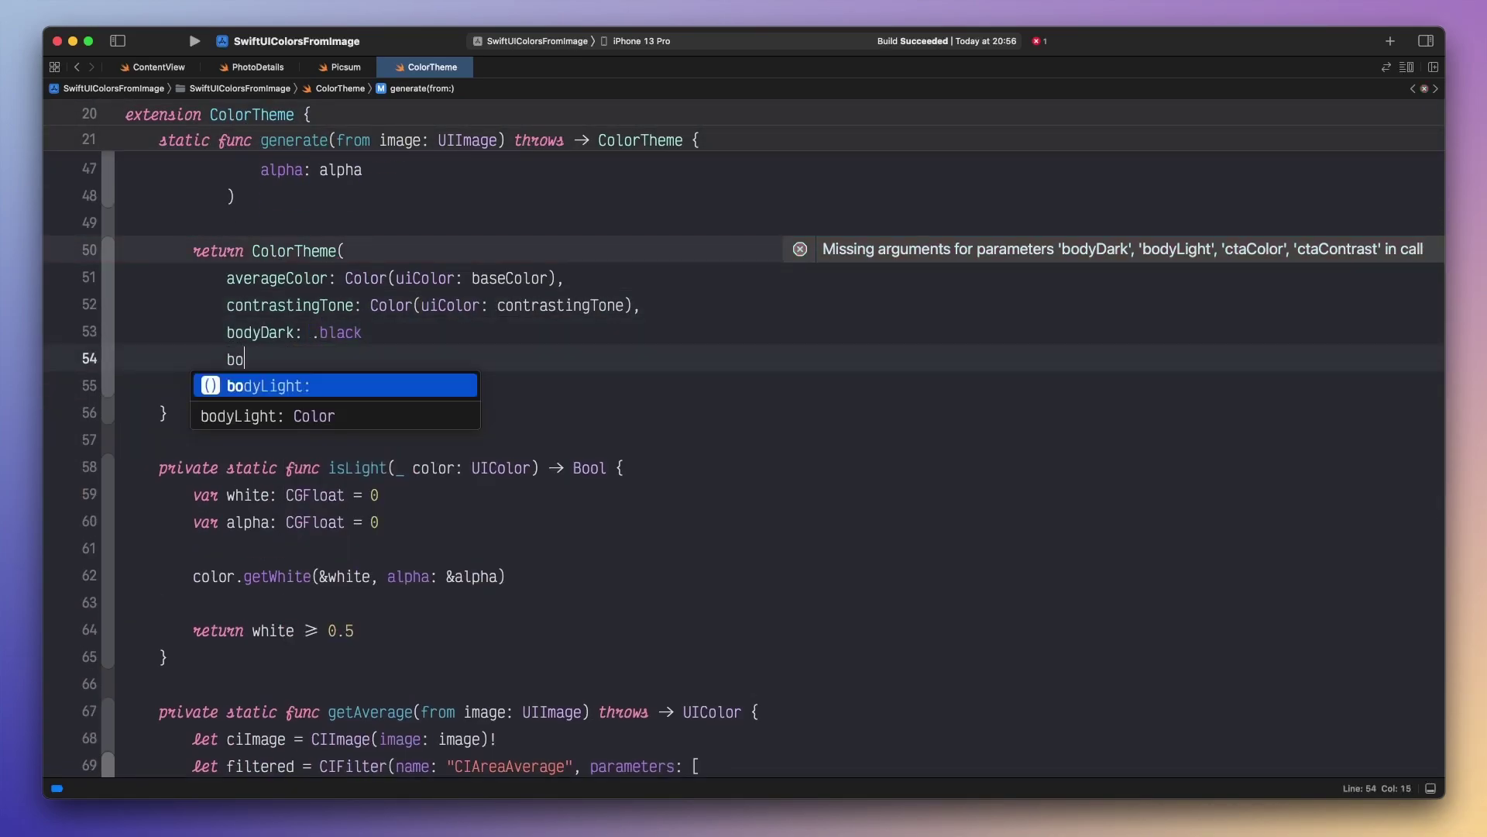
key("Return")
type(".white, c")
key("Return")
type(".blue, cta")
key("Return")
type(".w")
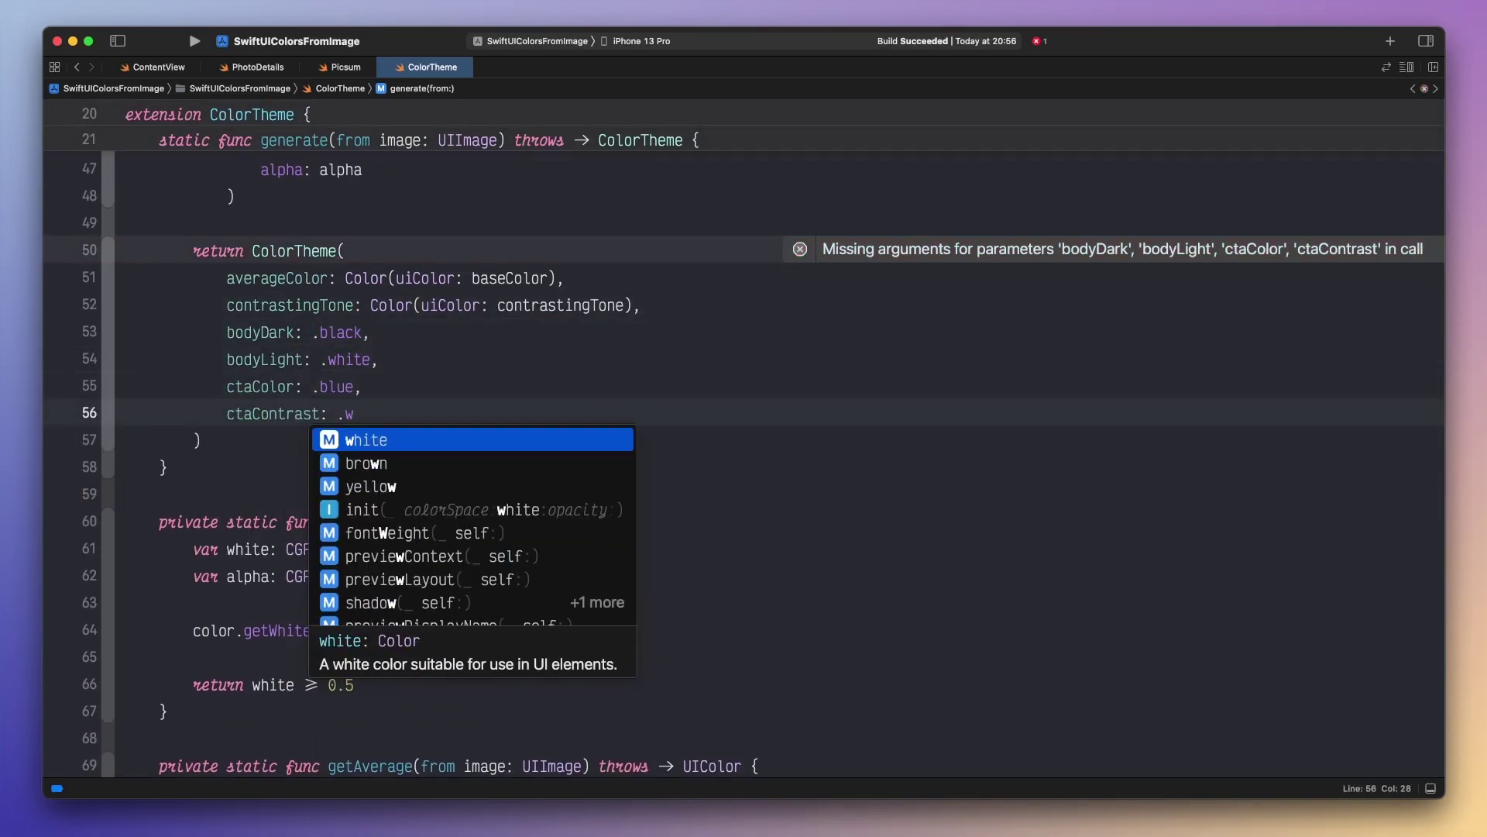
key("Return")
left_click(255, 72)
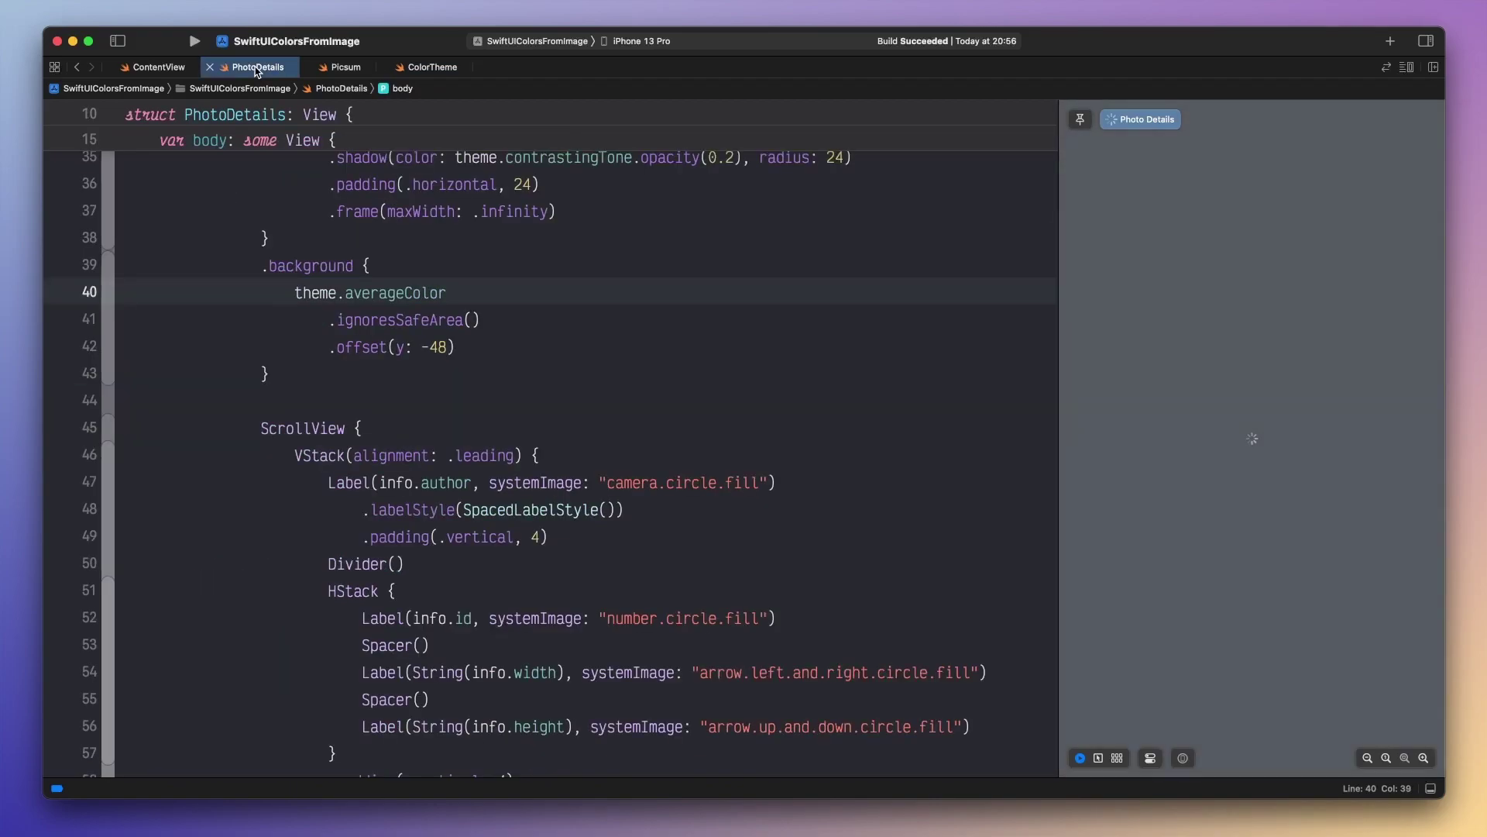
scroll(623, 406, "up", 15)
left_click(624, 406)
key("Return")
type("@")
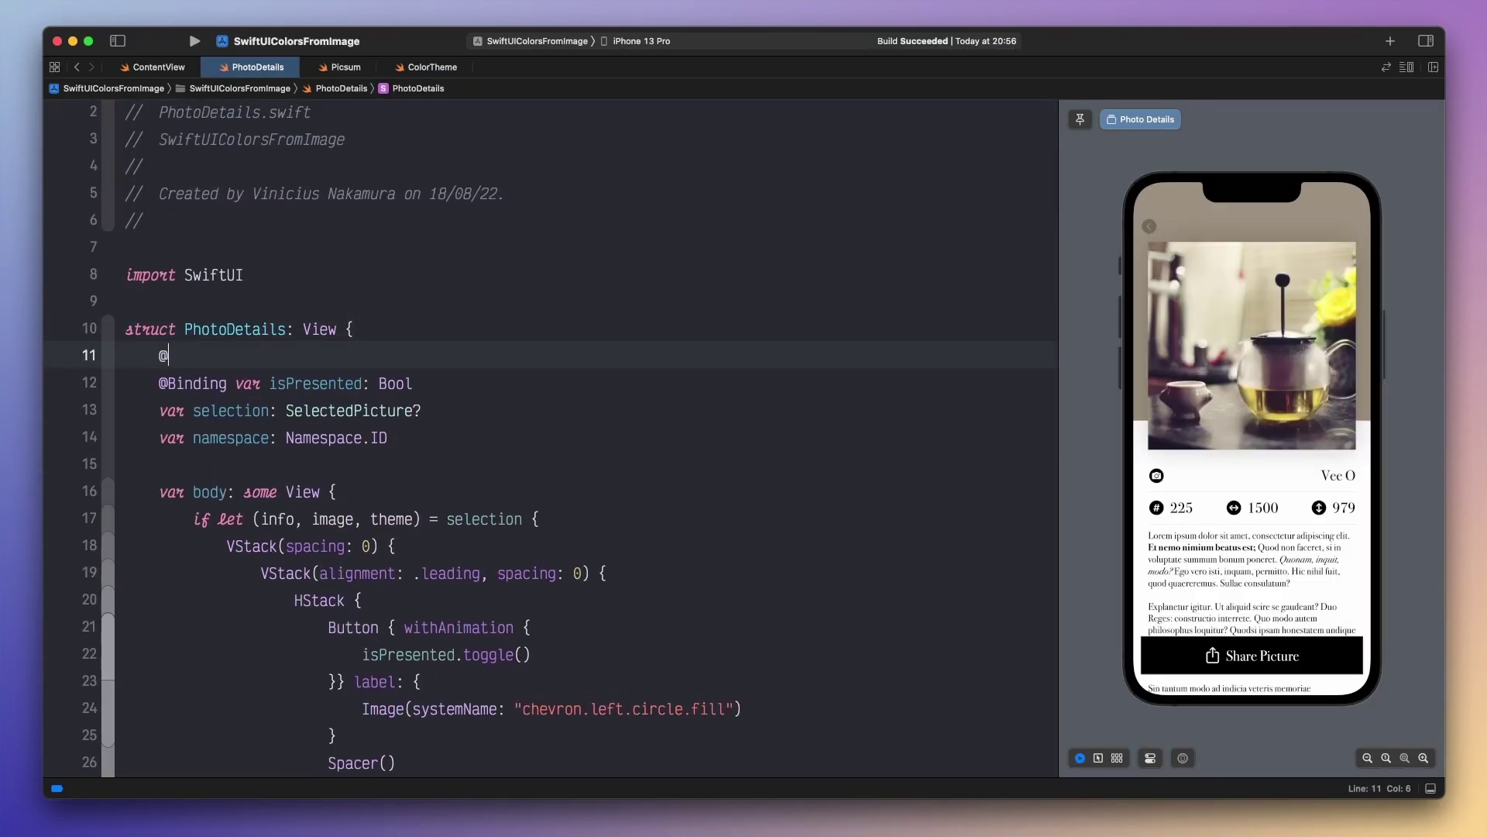
type("Environment(\\.colorScheme) var c")
scroll(470, 603, "down", 5)
left_click(565, 392)
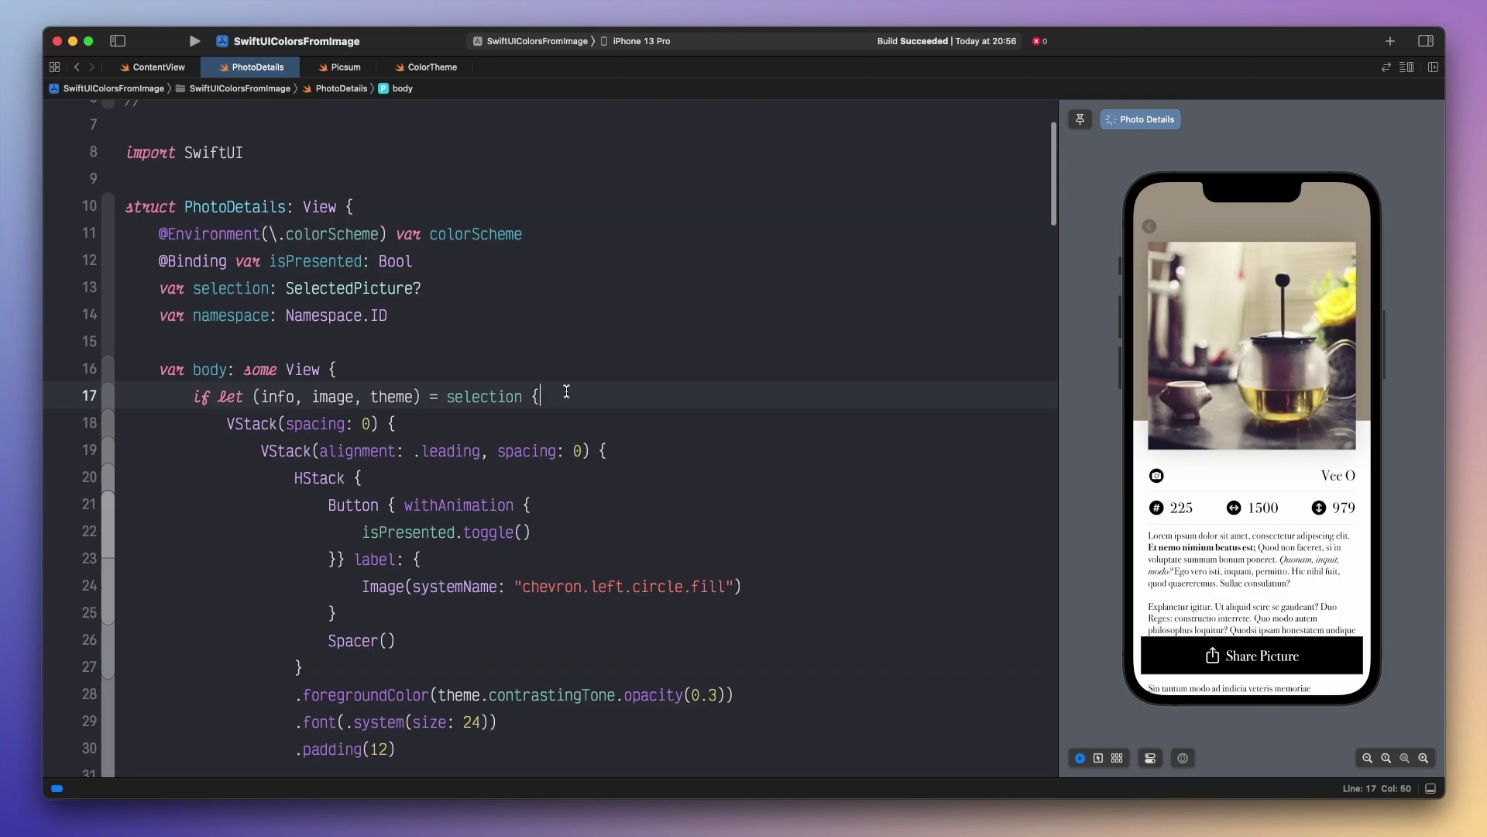
key("Return")
type("=")
key("Return")
type("colorScheme")
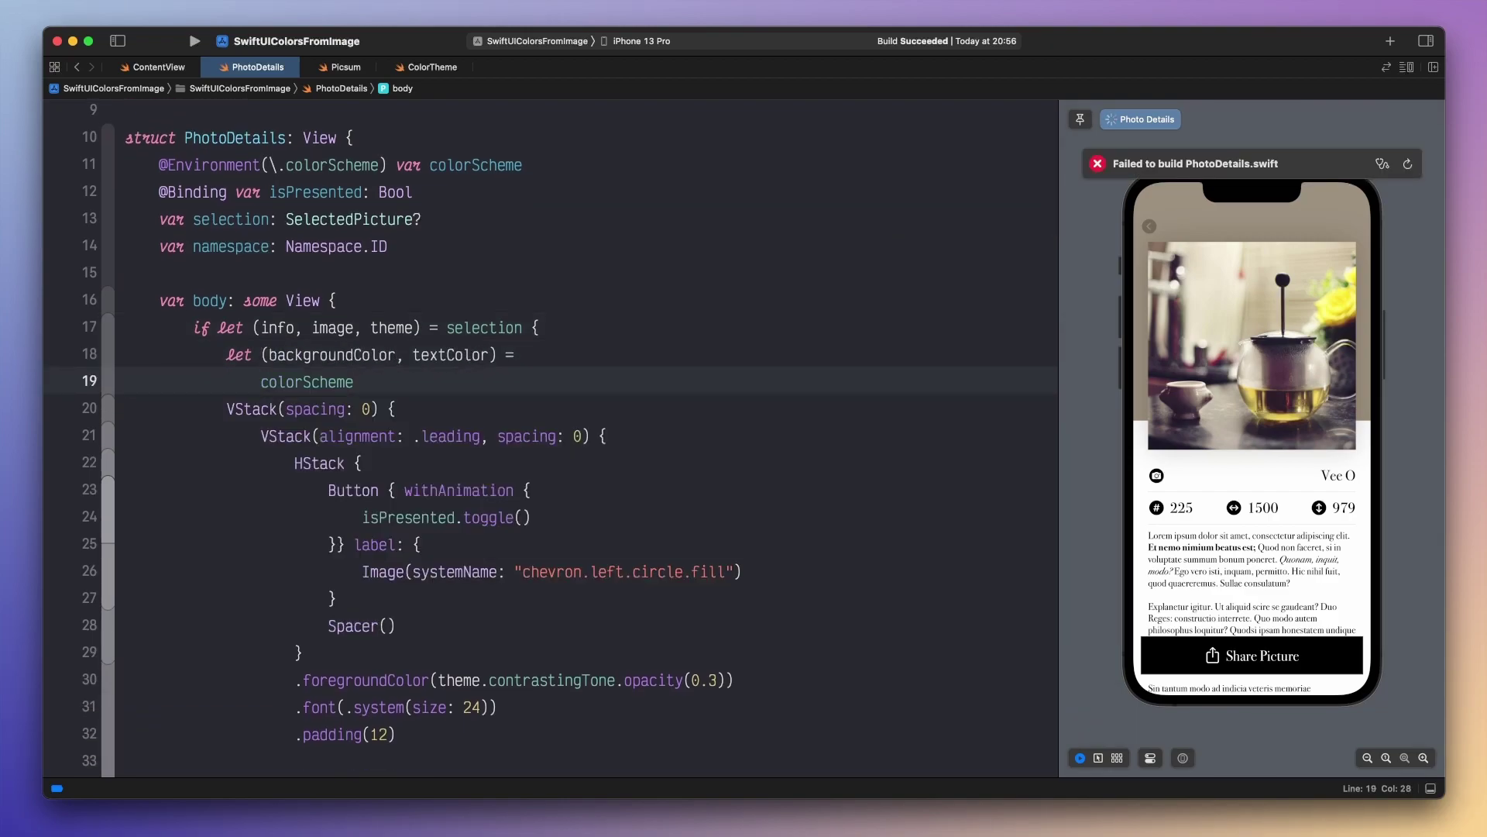
key("Return")
type("theme.bodyDark")
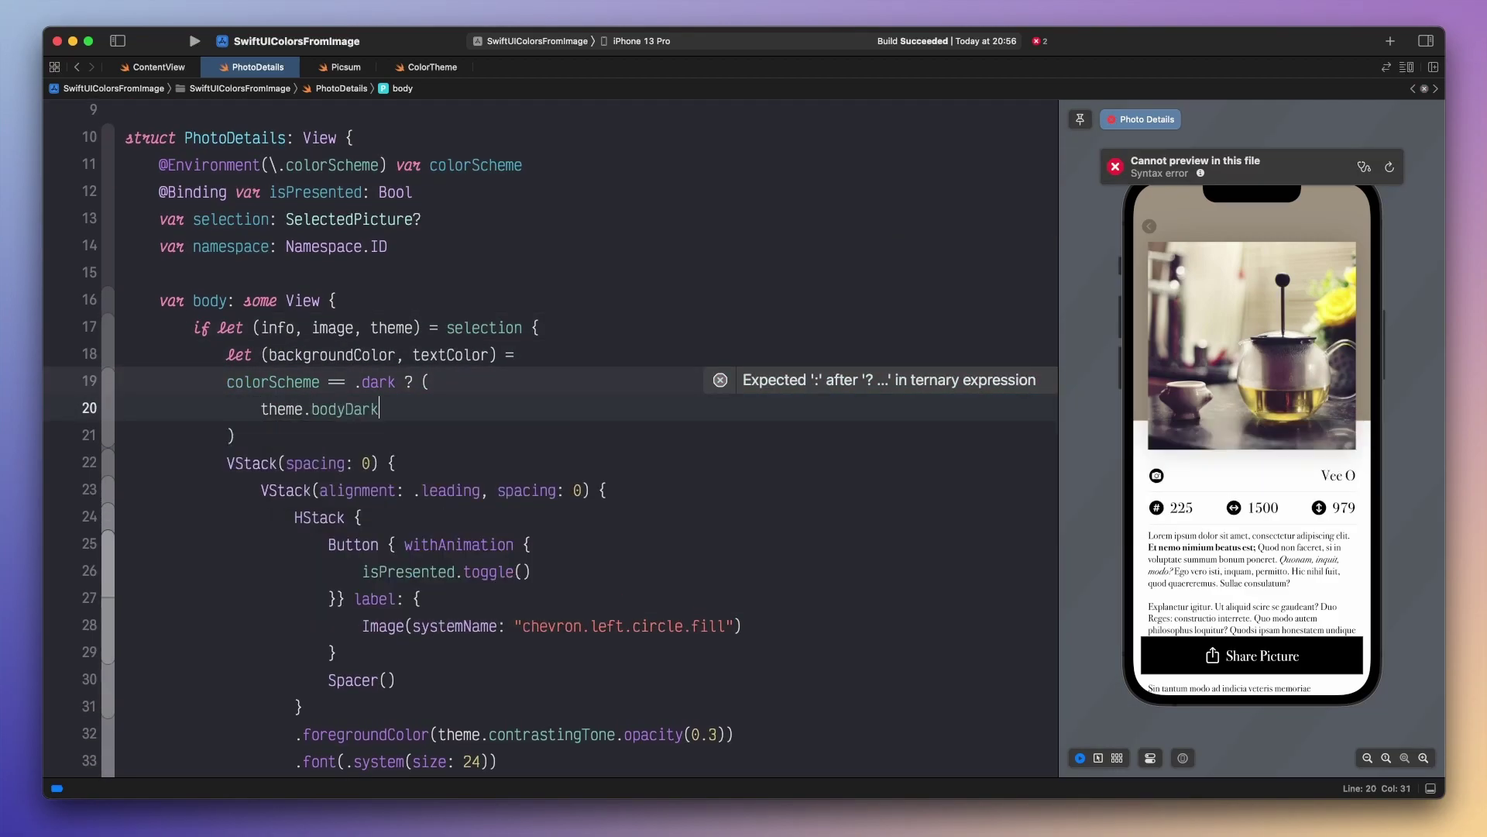
type(", theme.bodyLight")
key("Down")
type(": (")
key("Return")
type("theme.bodyLight, theme.bodyDark")
key("Down")
key("Return")
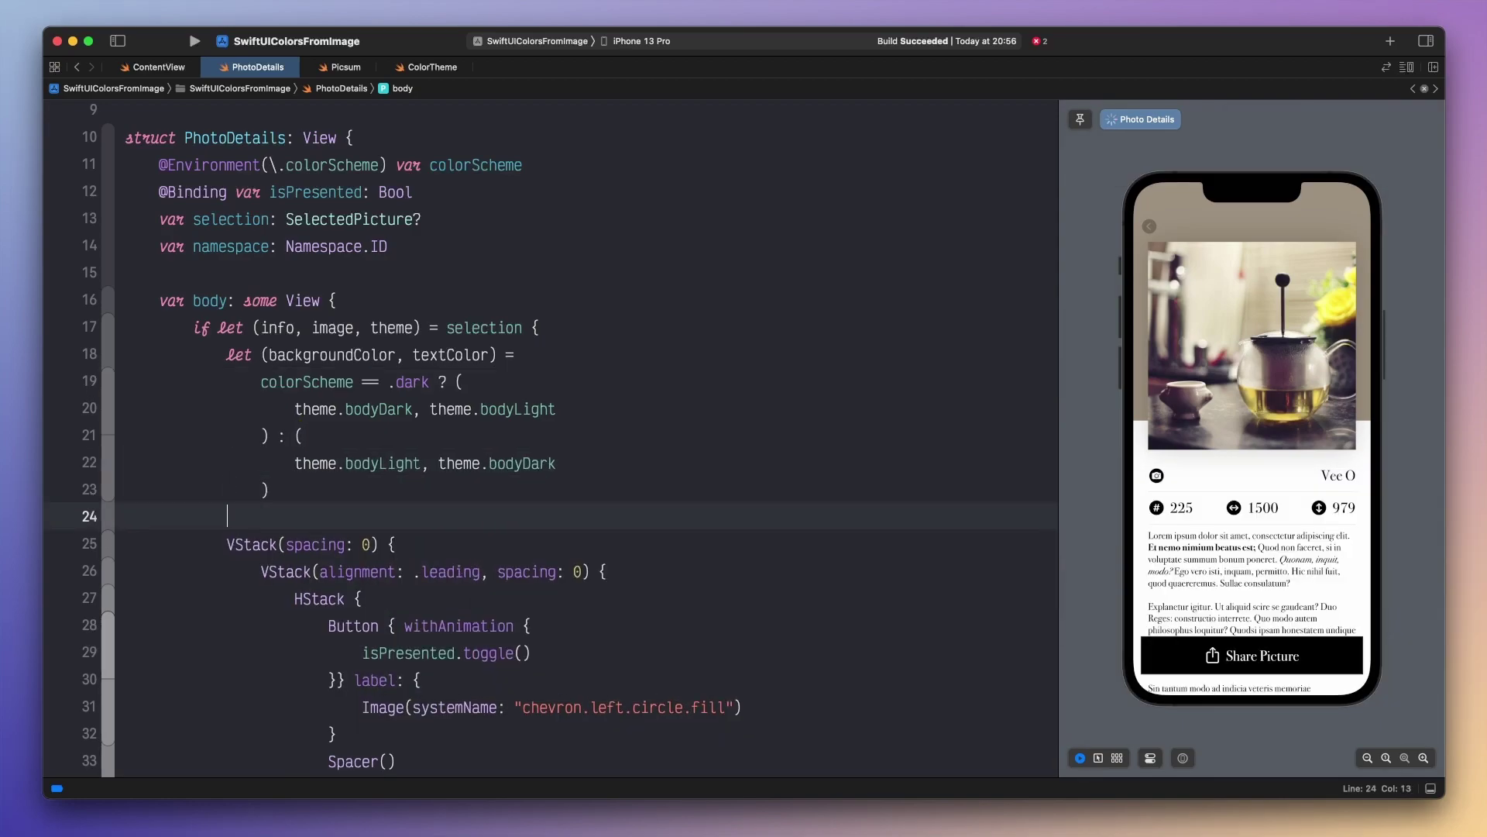
scroll(703, 609, "down", 5)
scroll(703, 610, "down", 2)
scroll(725, 616, "down", 10)
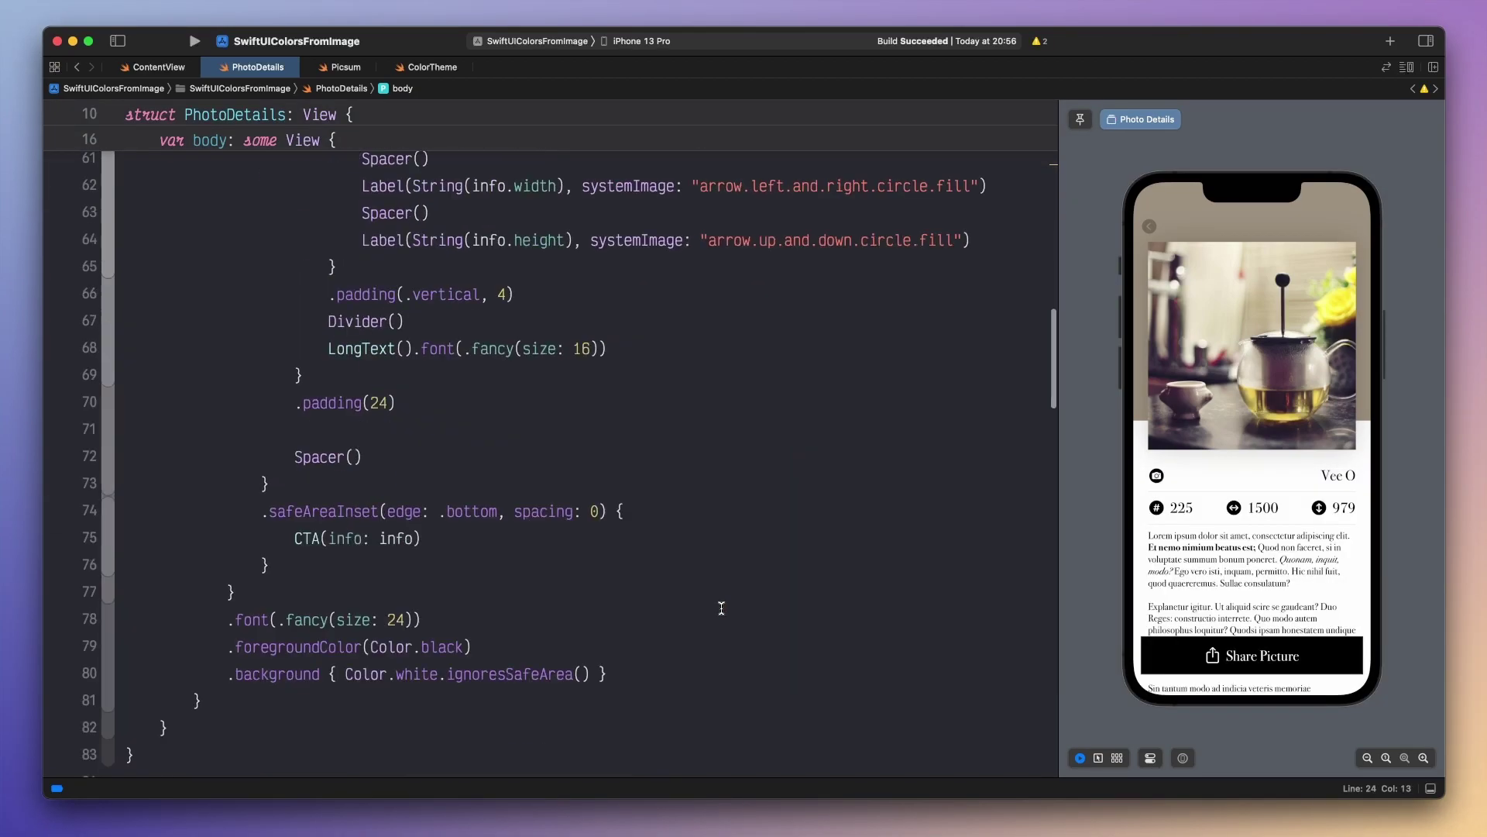
scroll(722, 605, "down", 3)
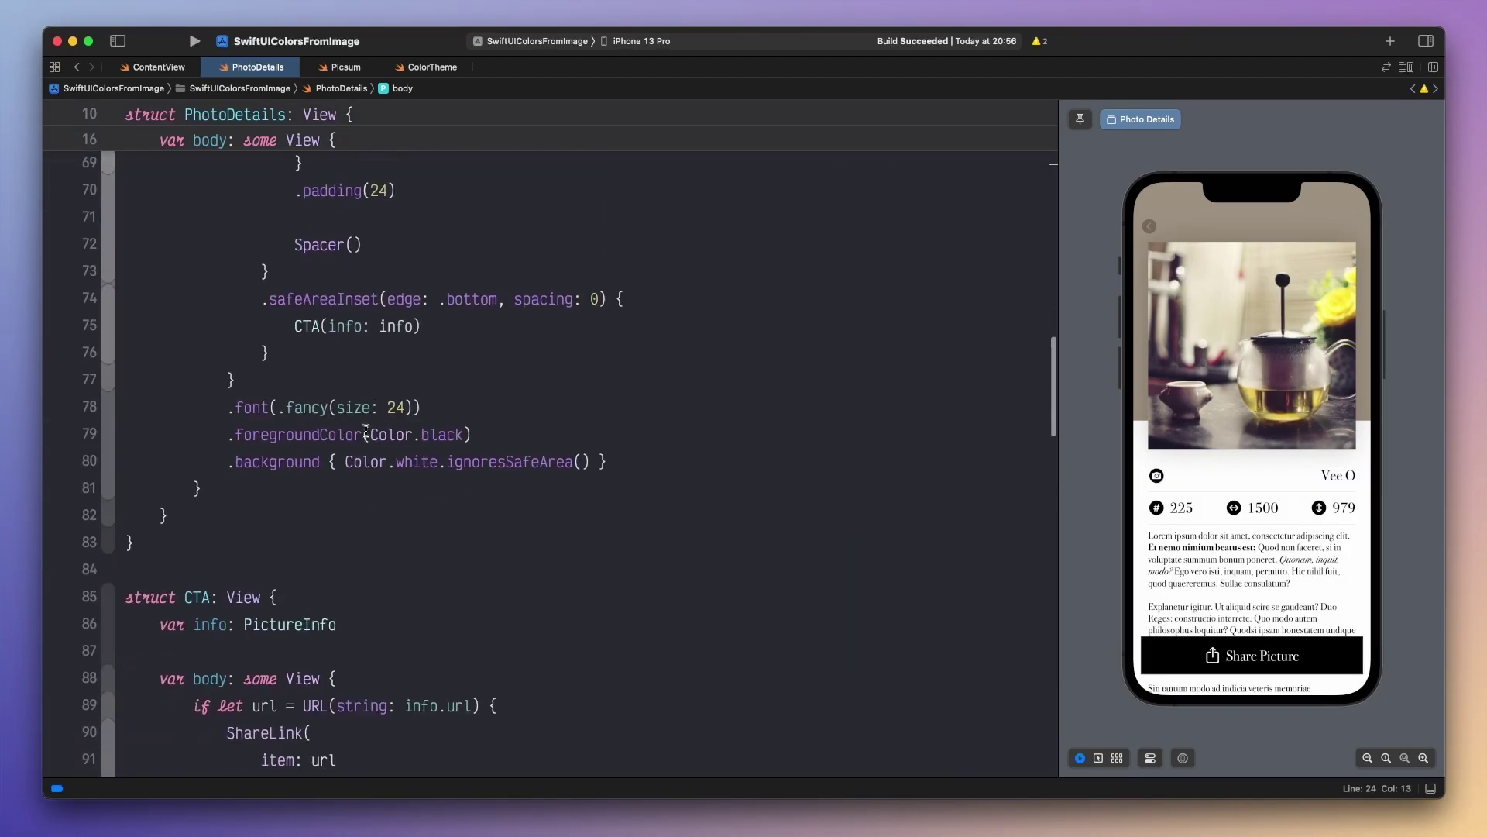
Step: Give CTA the theme so the Share Picture button uses ctaColor and ctaContrast
left_click(423, 327)
type(", theme: the")
scroll(429, 333, "down", 3)
left_click(464, 394)
key("Return")
type("var theme:")
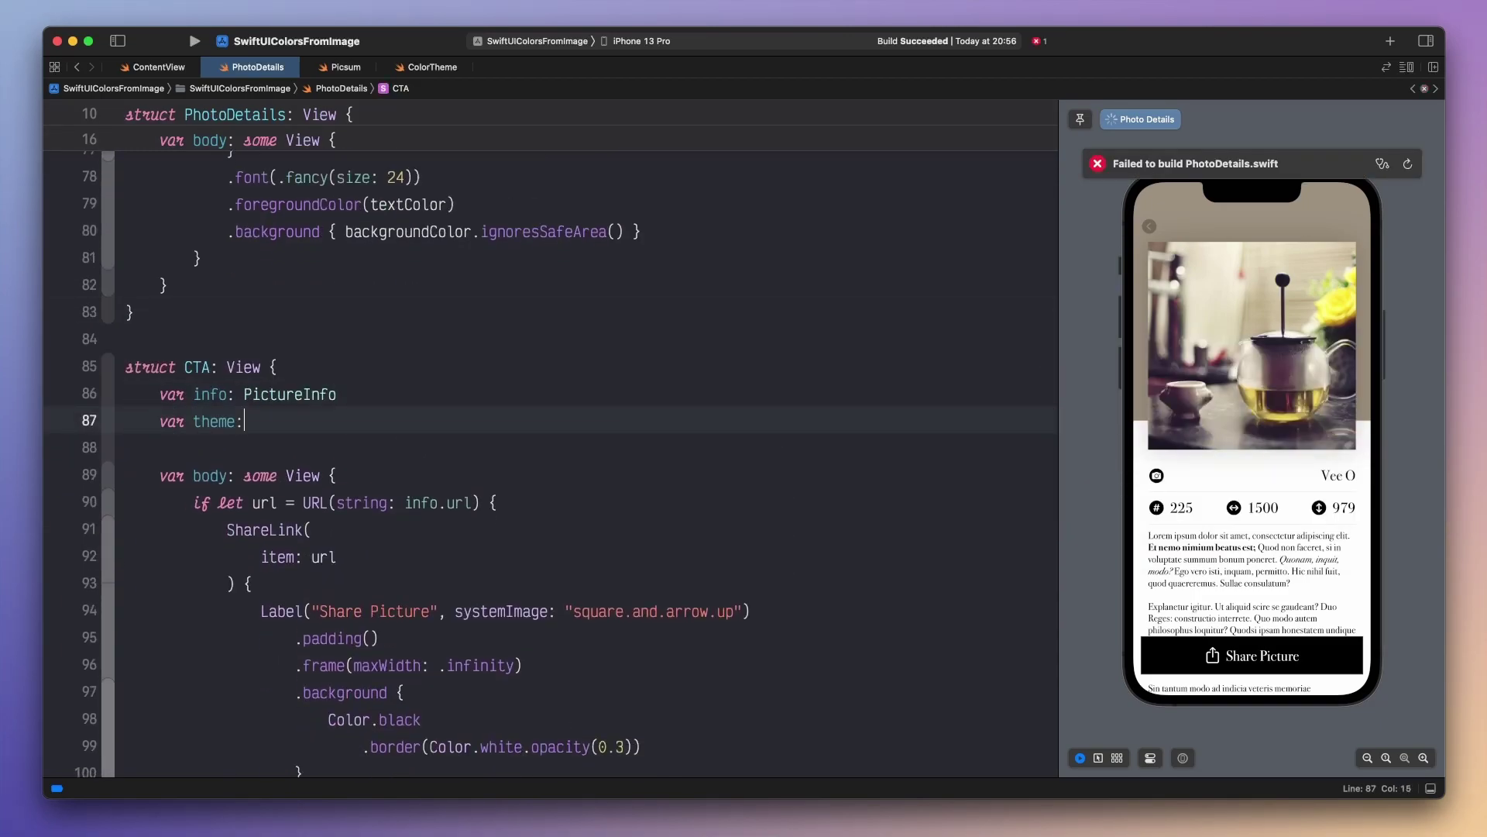
type(" ColorTheme")
scroll(703, 465, "down", 5)
type("theme")
mouse_move(329, 571)
left_mouse_down()
mouse_move(421, 571)
mouse_move(523, 597)
left_mouse_up()
type(".ctaColor")
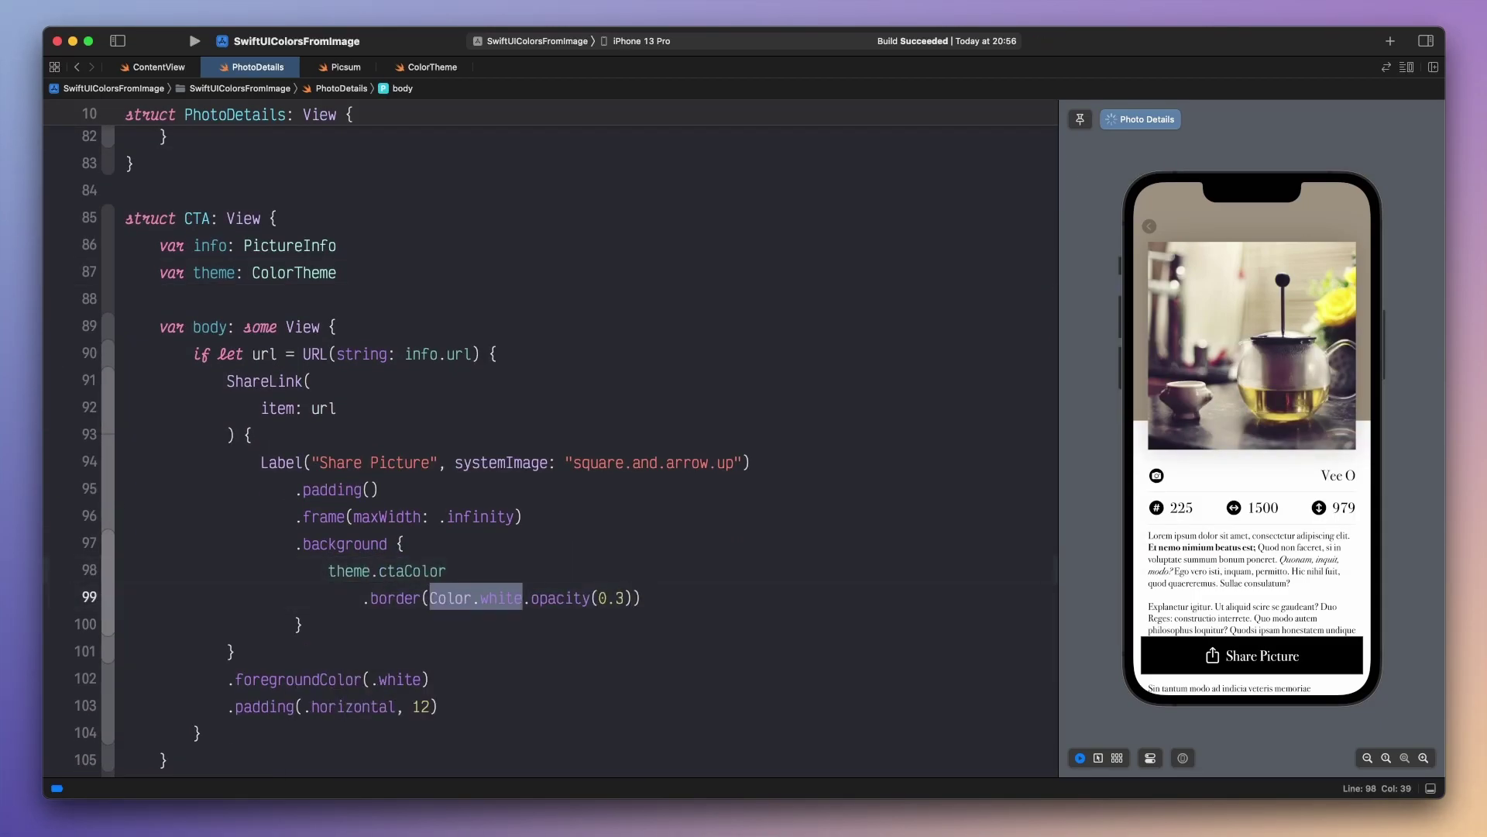
scroll(485, 614, "down", 1)
left_click_drag(369, 657, 423, 657)
type("theme.")
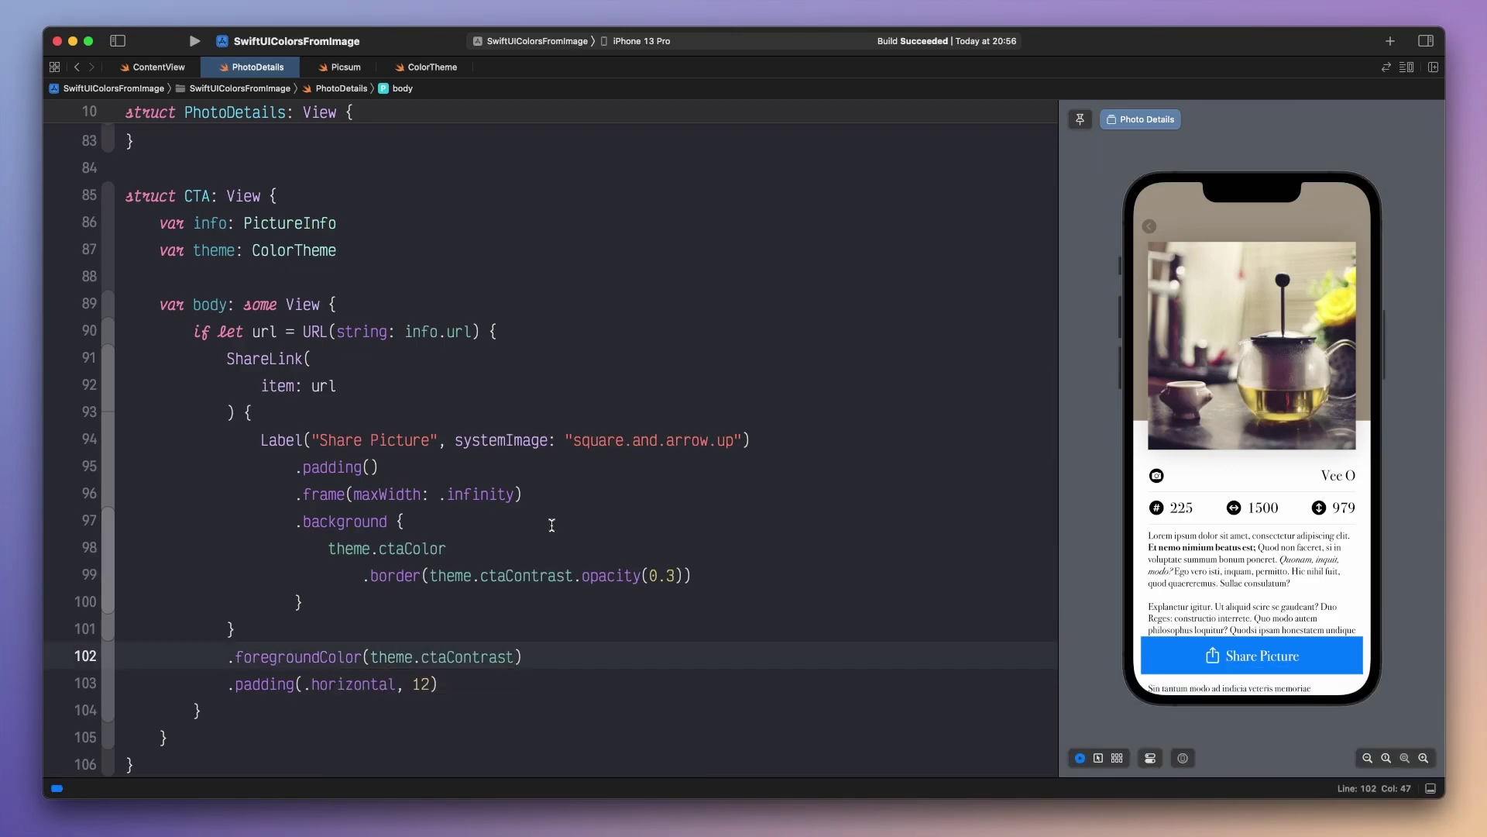
Step: Enable light/dark preview variants and create bodyDark from the image hue under // MARK: Body Colors
left_click(1171, 701)
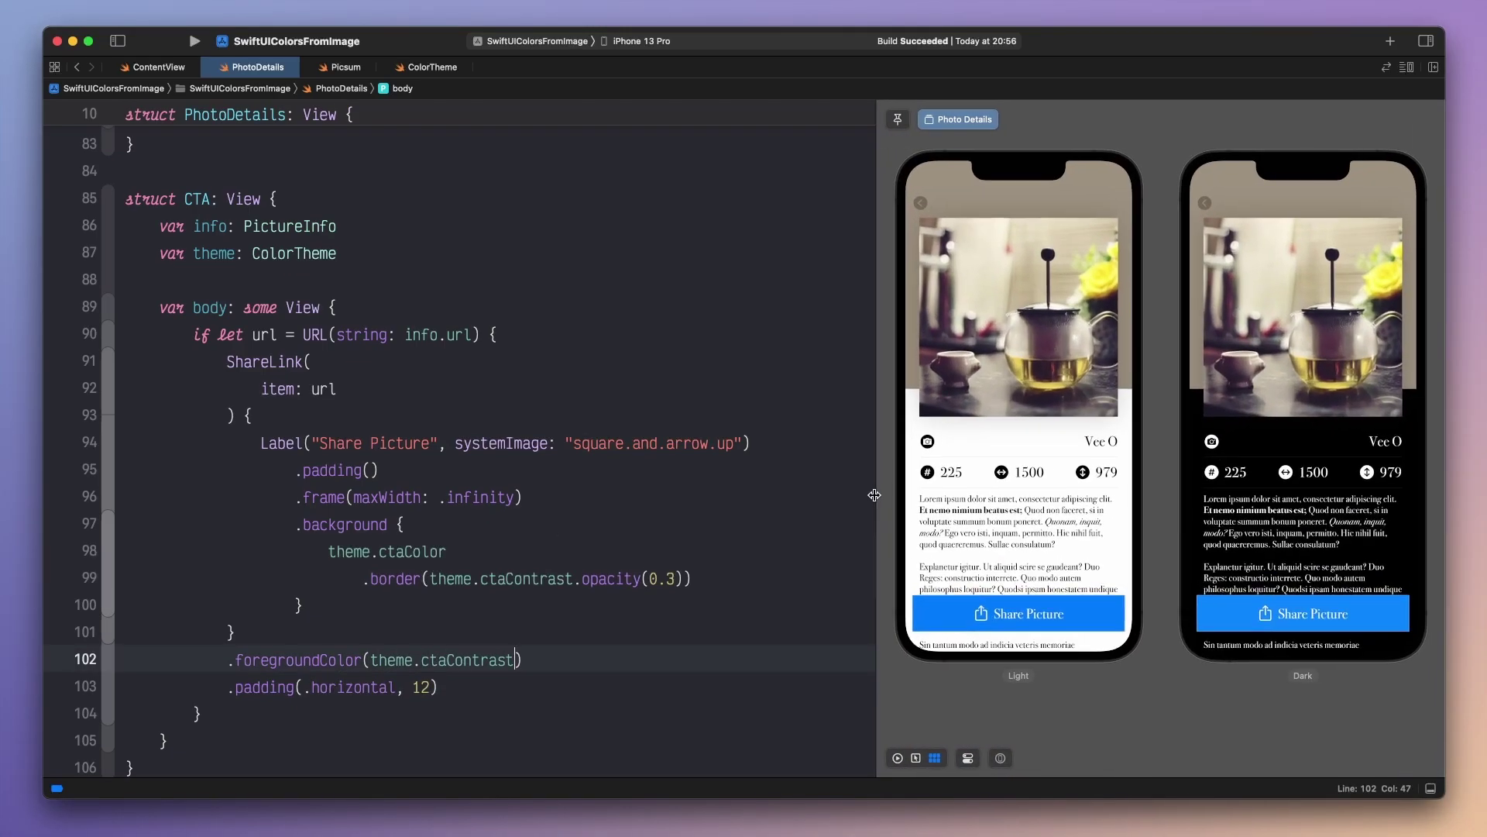
left_click(432, 67)
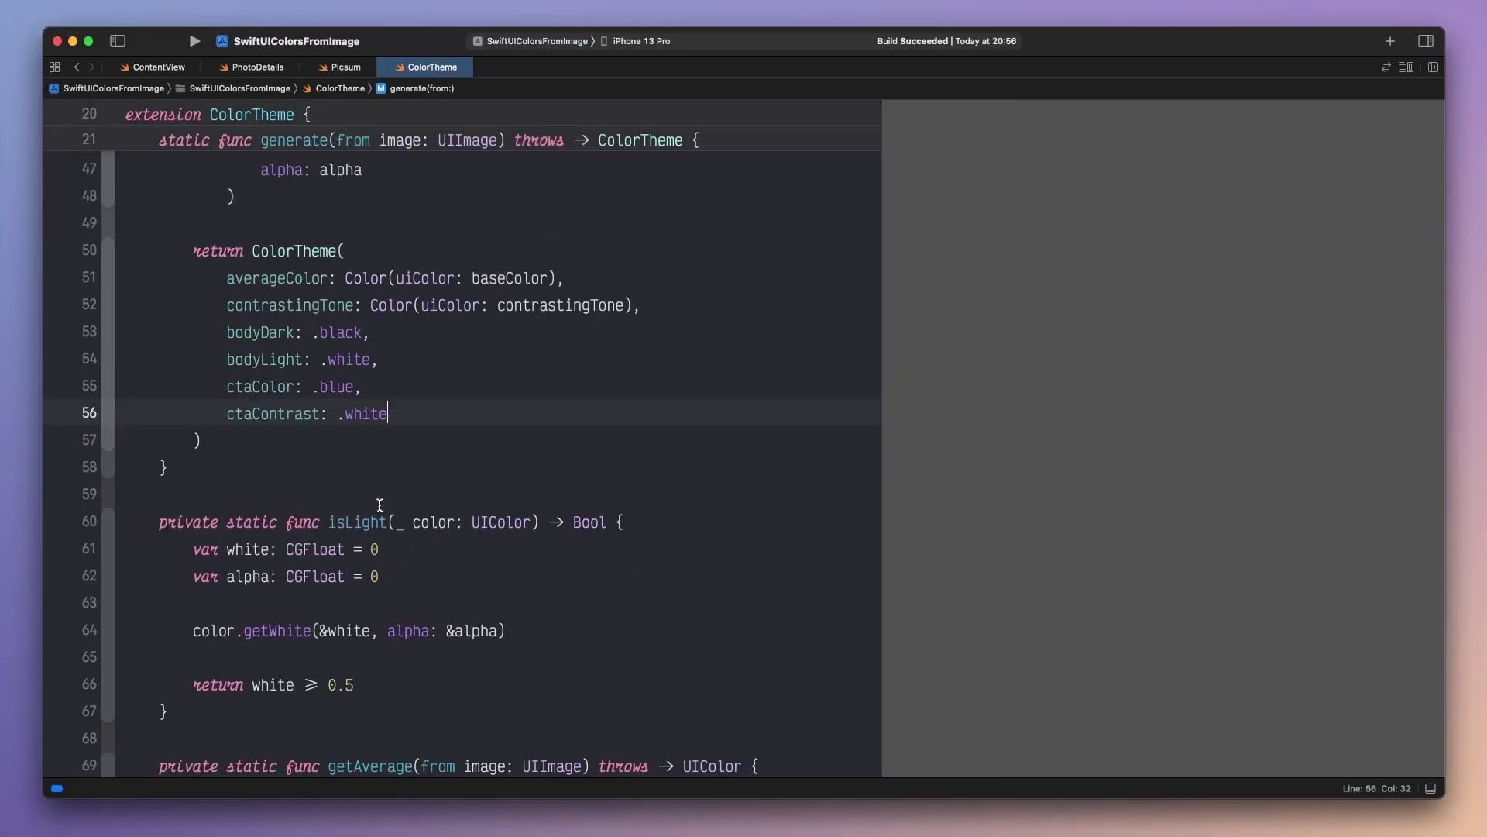
scroll(466, 465, "down", 5)
key("Return")
key("Return")
type("// MARK: Body Colors")
key("Return")
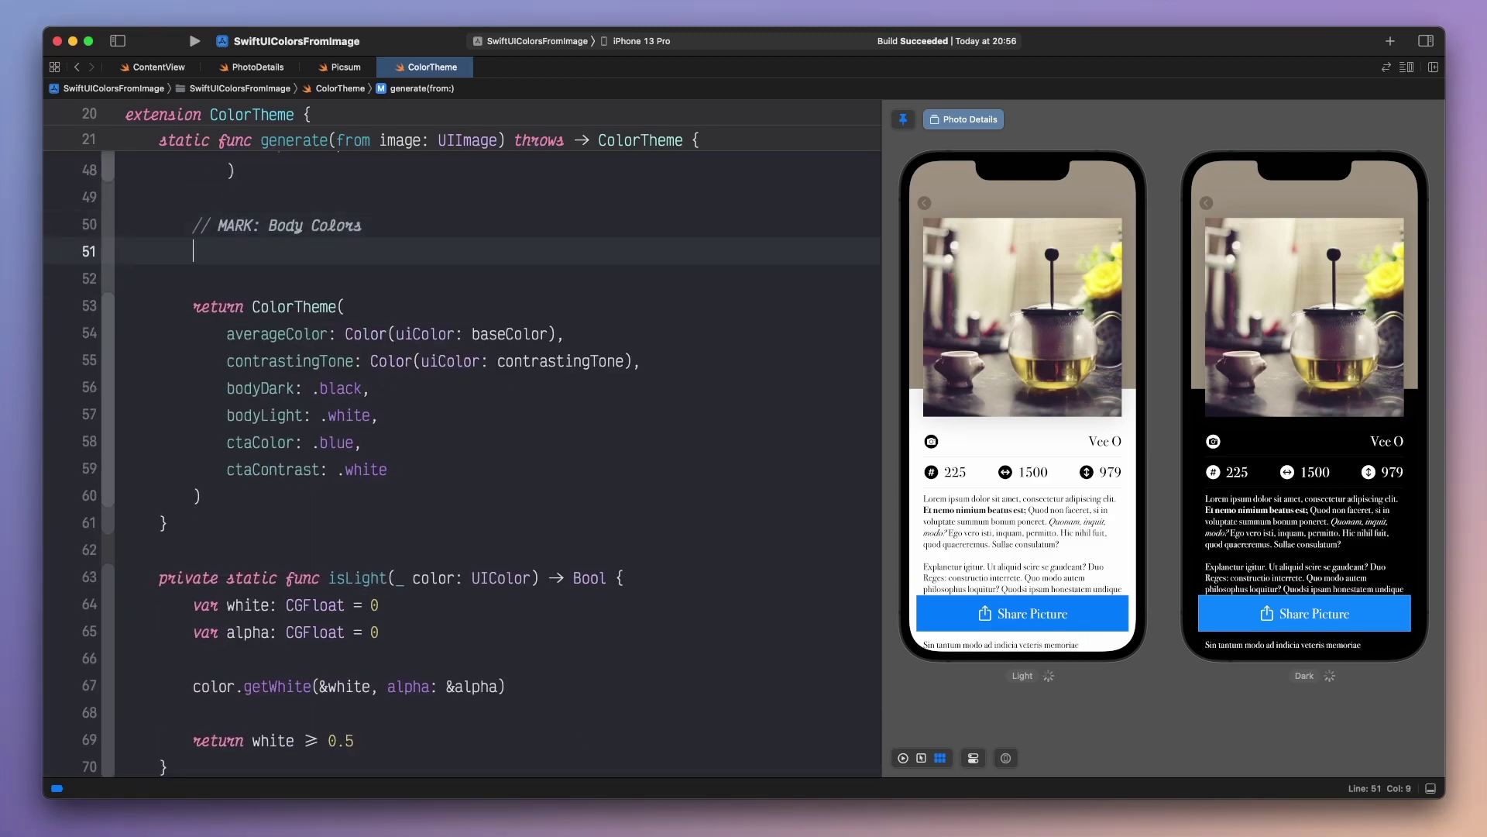
key("Return")
type("let bodyDark = UIC")
key("Return")
key("Return")
type("hue")
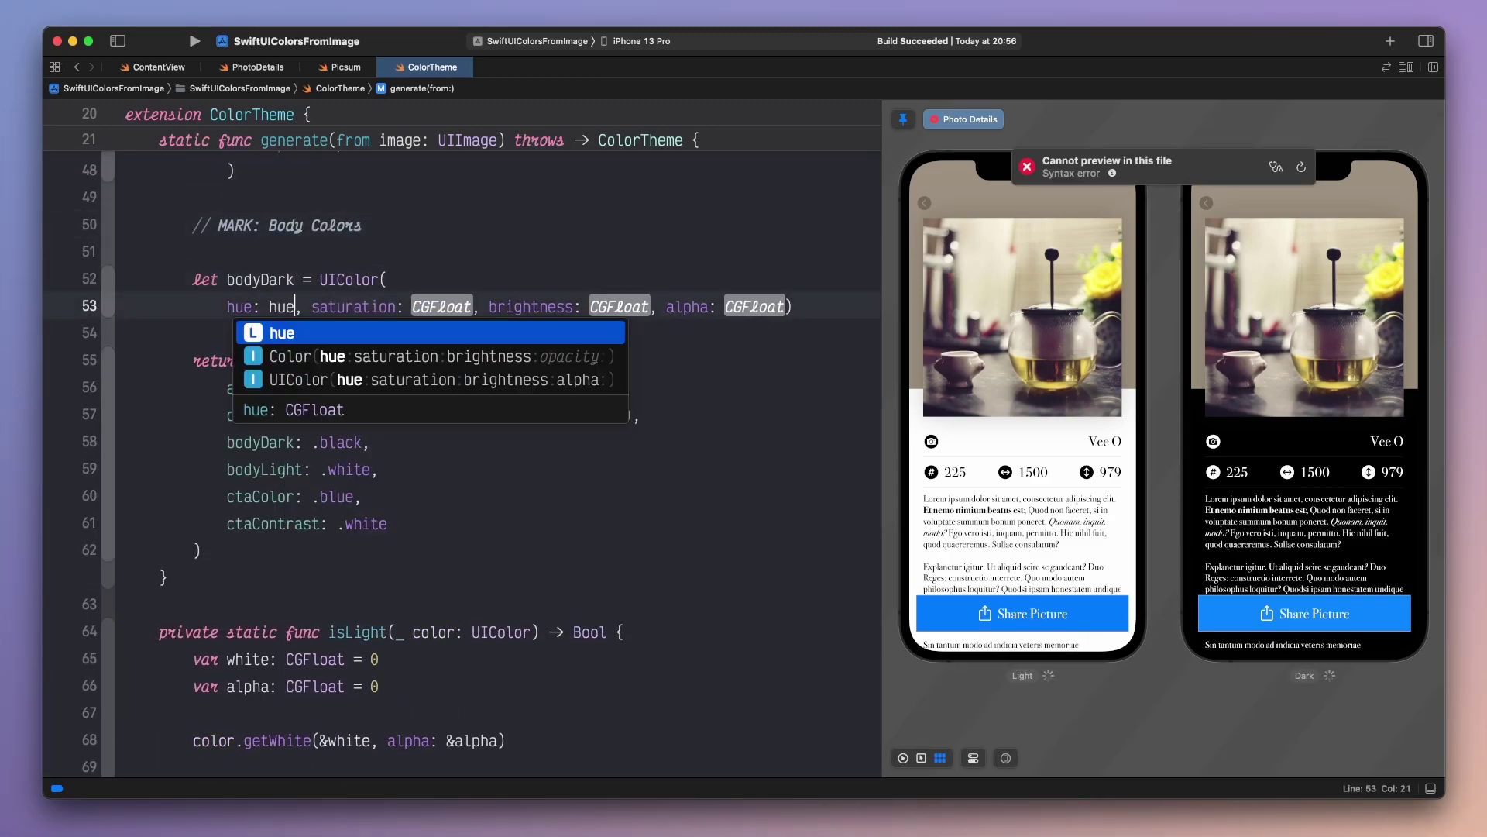
key("Return")
type("min(saturation, 0.8)")
key("Return")
type("min(brightness, 0.2)")
key("Return")
type("alpha: alpha")
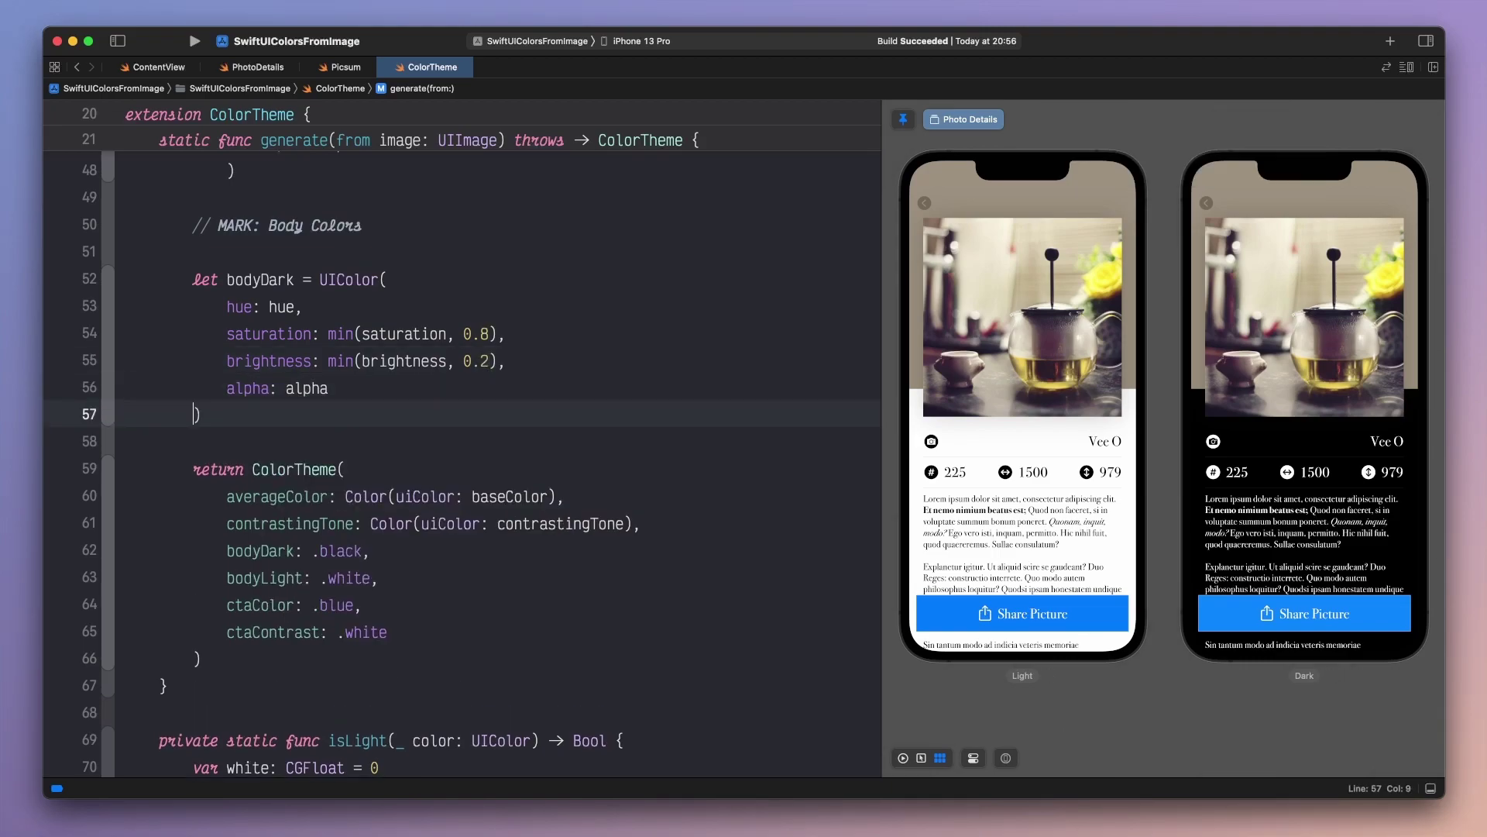
key("Return")
key("Return")
type("let bodyLight = UIC")
Step: Create bodyLight from the hue, return both body colours, and begin a CTA section
key("Return")
key("Return")
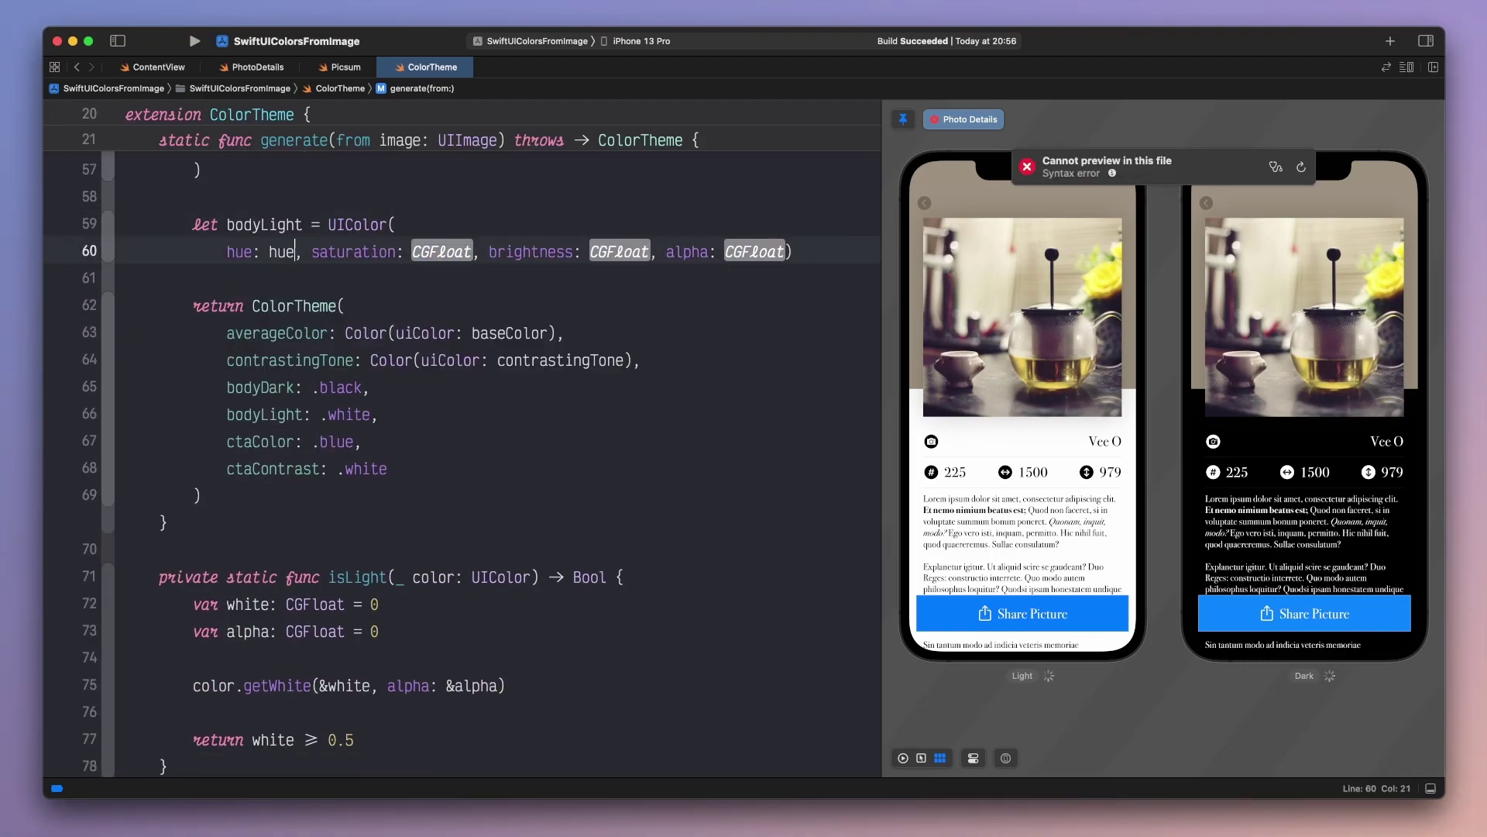
key("Return")
type("min(saturation, 0.2")
key("Return")
type("max(brightness, 0.")
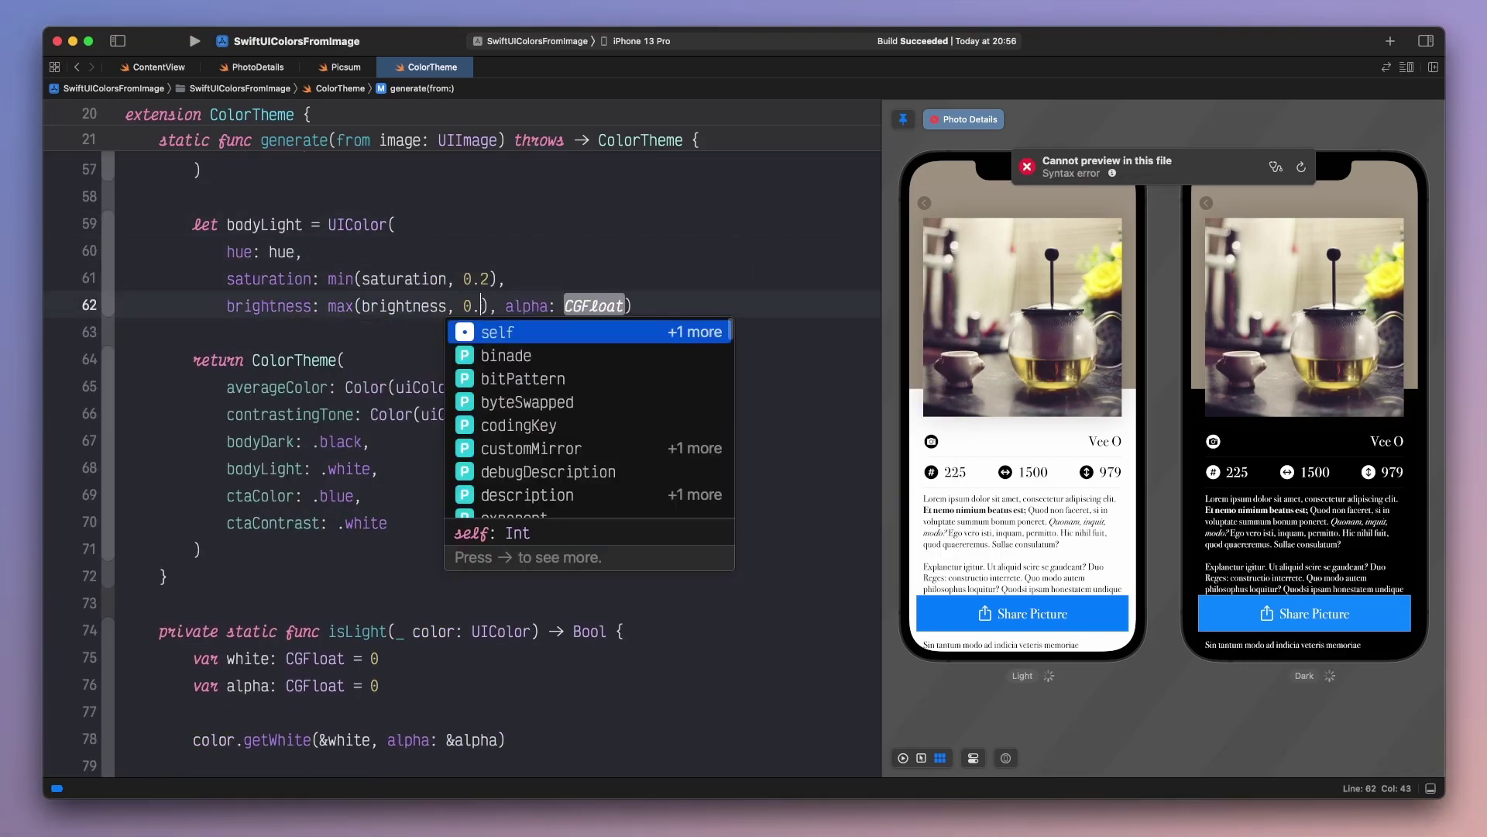
type("9")
key("Return")
type("alpha: alpha")
key("shift+alt+Right")
type("Color(uiColor: bodyDarkCo")
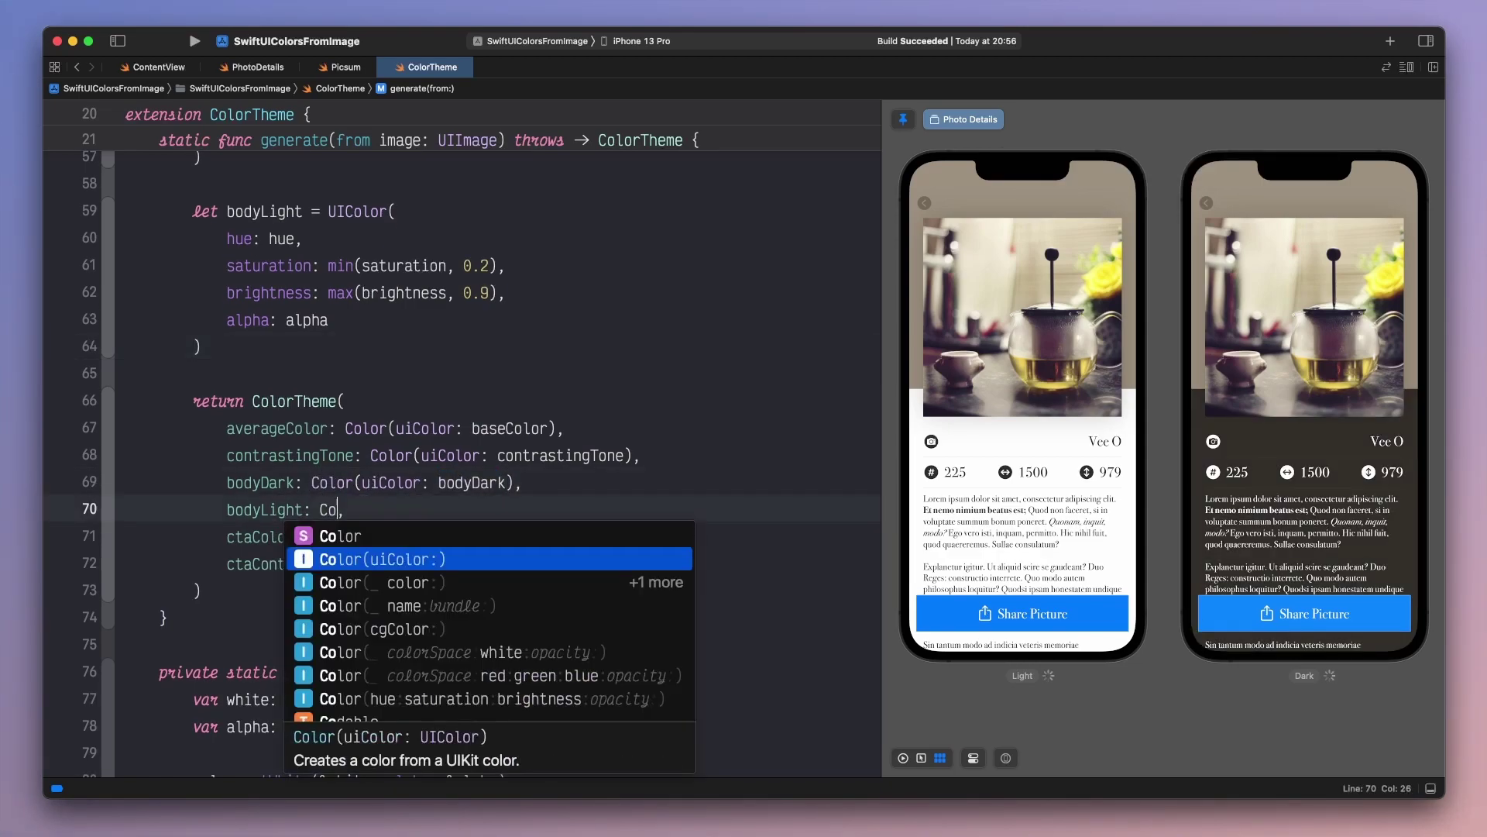
key("Return")
type("bodyLight")
scroll(441, 615, "up", 3)
left_click(402, 535)
key("Return")
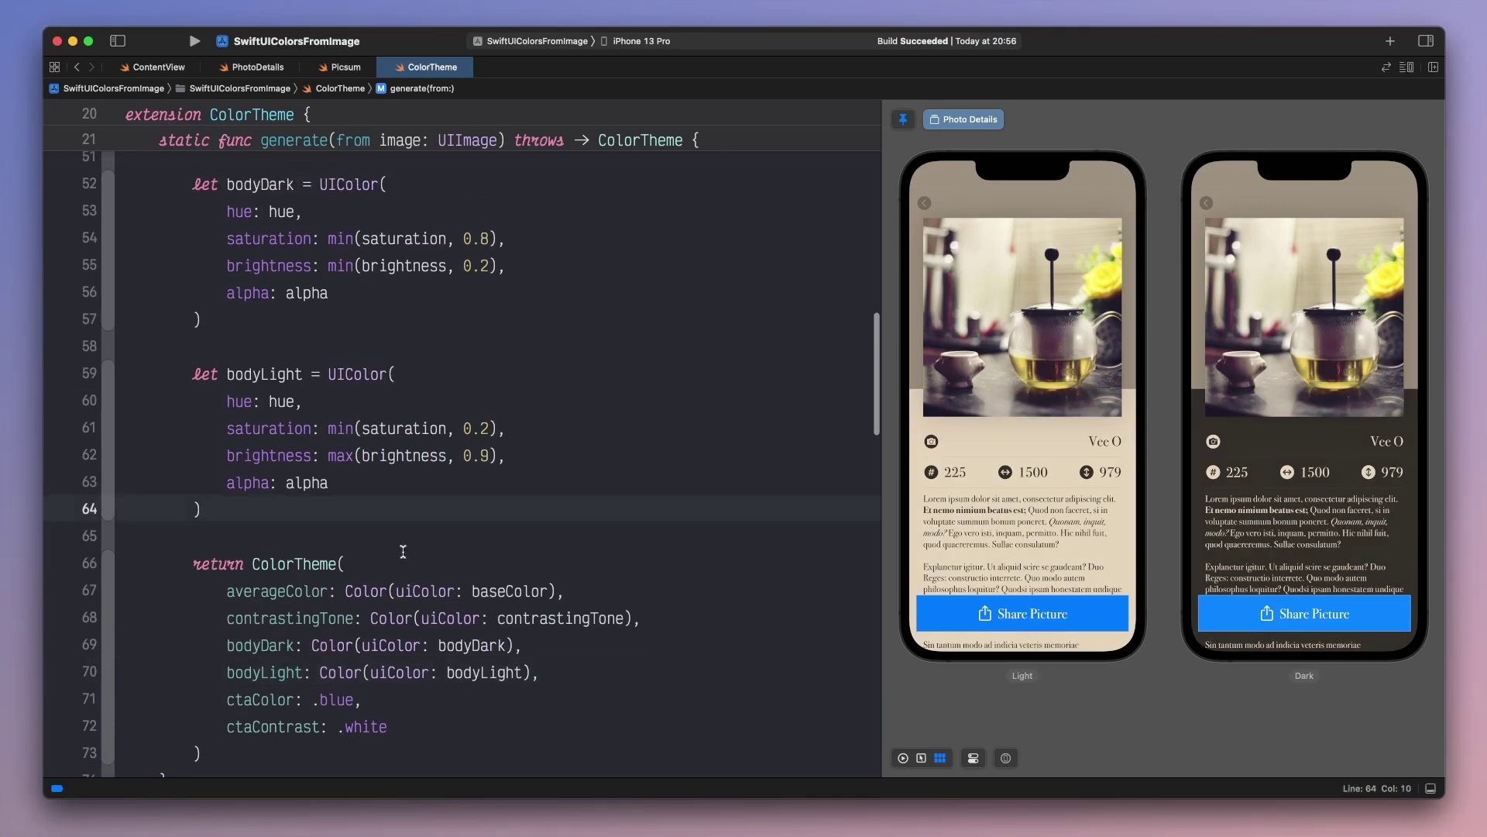
type("// MARK: CTA Colors")
key("Return")
key("Return")
type("let ctaColor = UIColor")
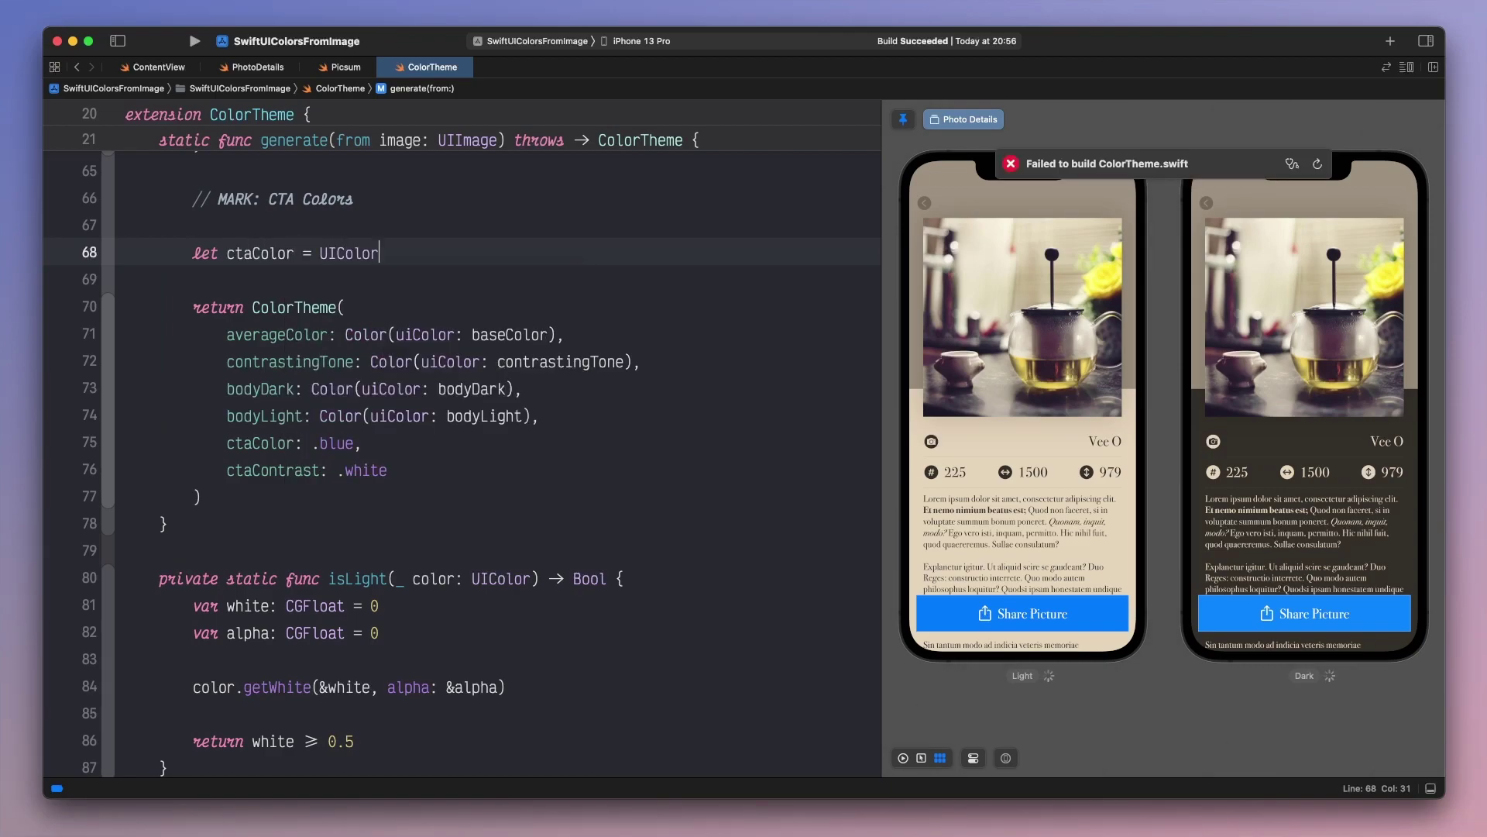
type("(")
Step: Define ctaColor from the hue with min()-clamped saturation and brightness
key("Return")
type("(hue + 0")
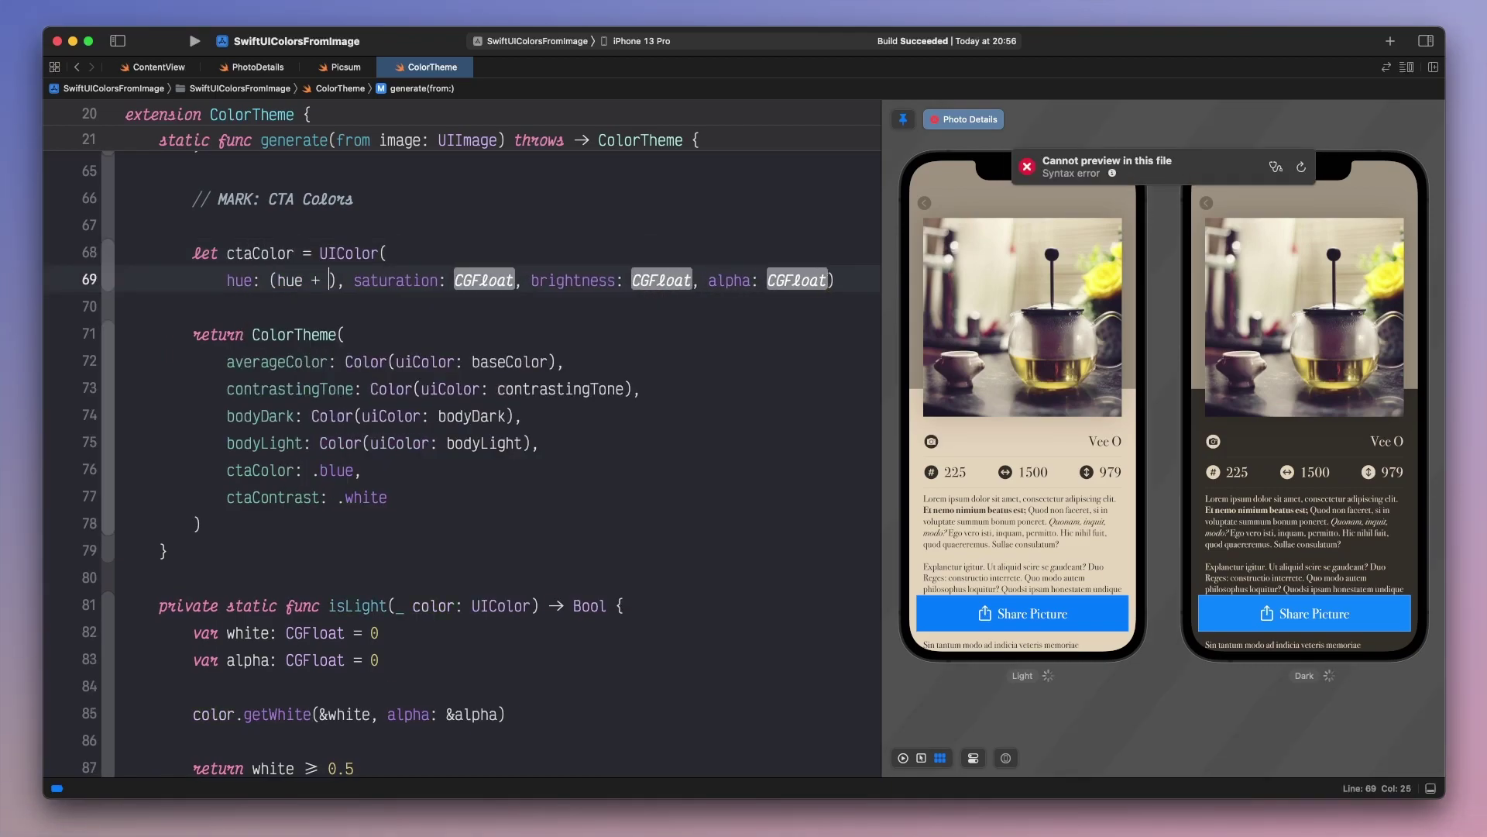
type(".05).trun")
key("Return")
type("1),")
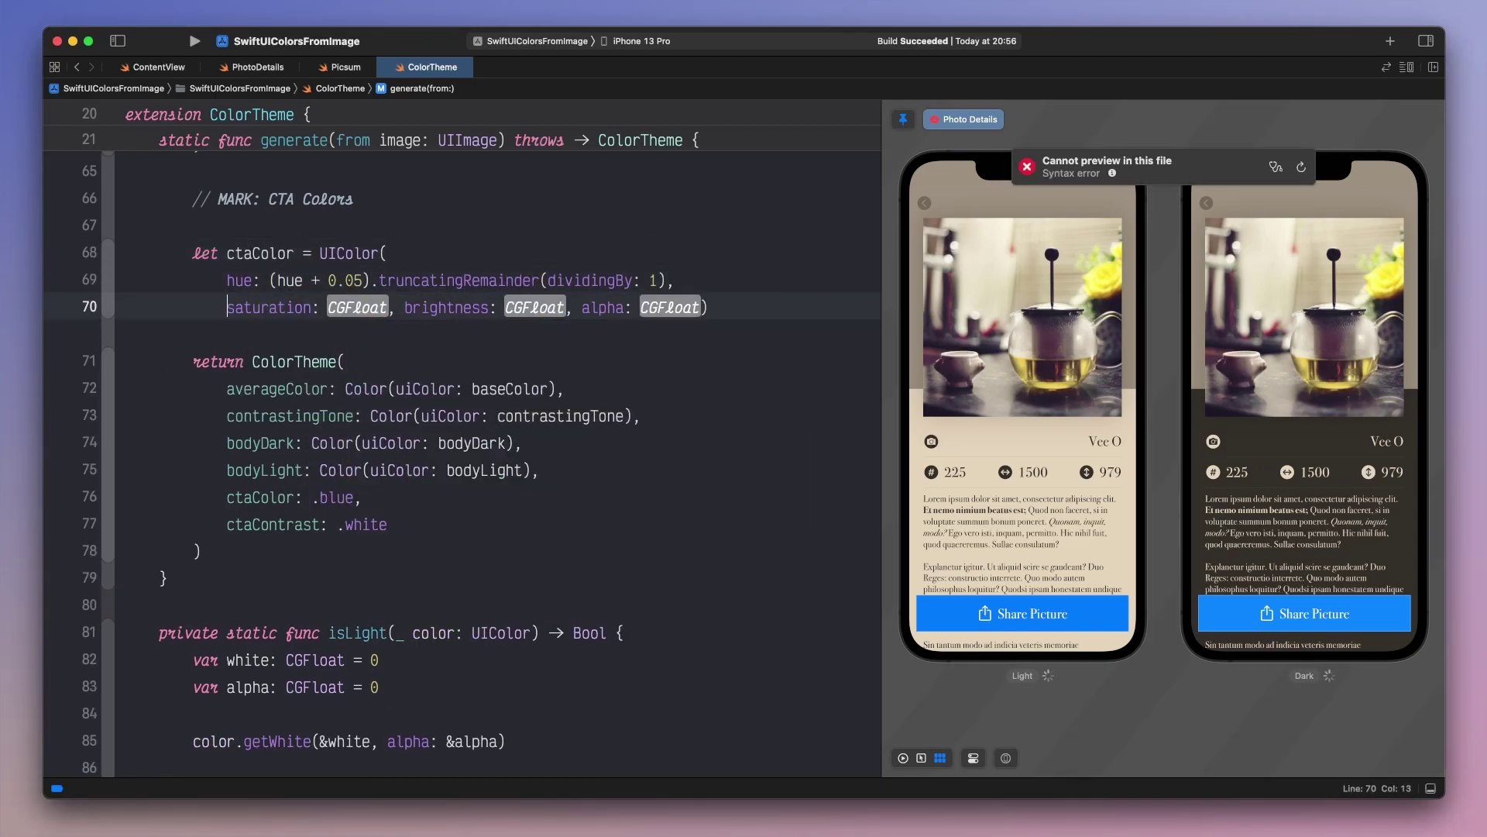
type("min(sa")
key("Return")
type("* 2, 0.8),")
key("Return")
key("Tab")
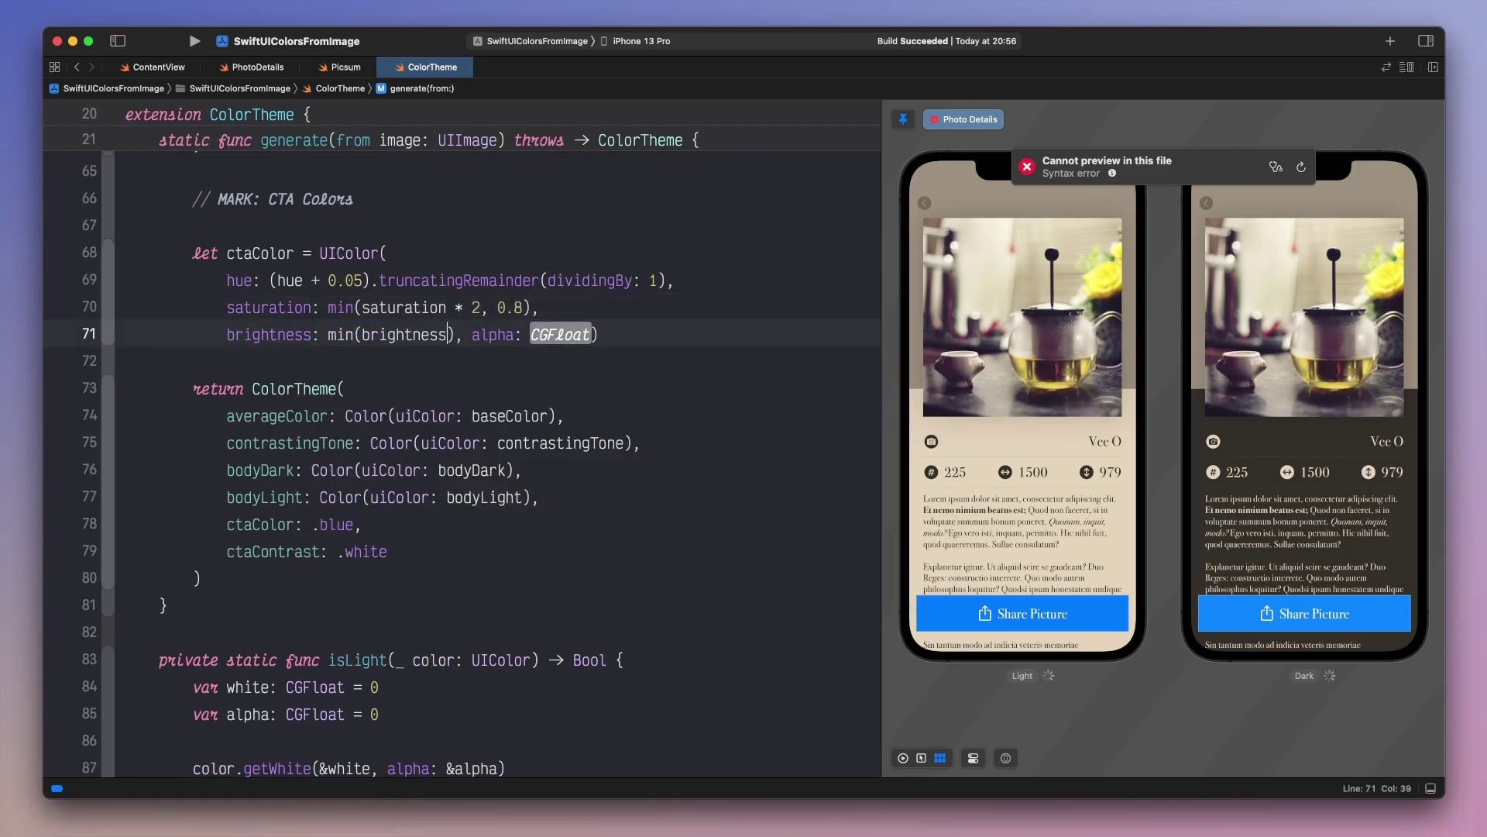
type("* 3, 0.9),")
key("Return")
type("alpha")
key("Return")
key("Down")
Step: Declare ctaHue, ctaSaturation and ctaBrightness and fill them with getHue on ctaColor
key("Return")
key("Return")
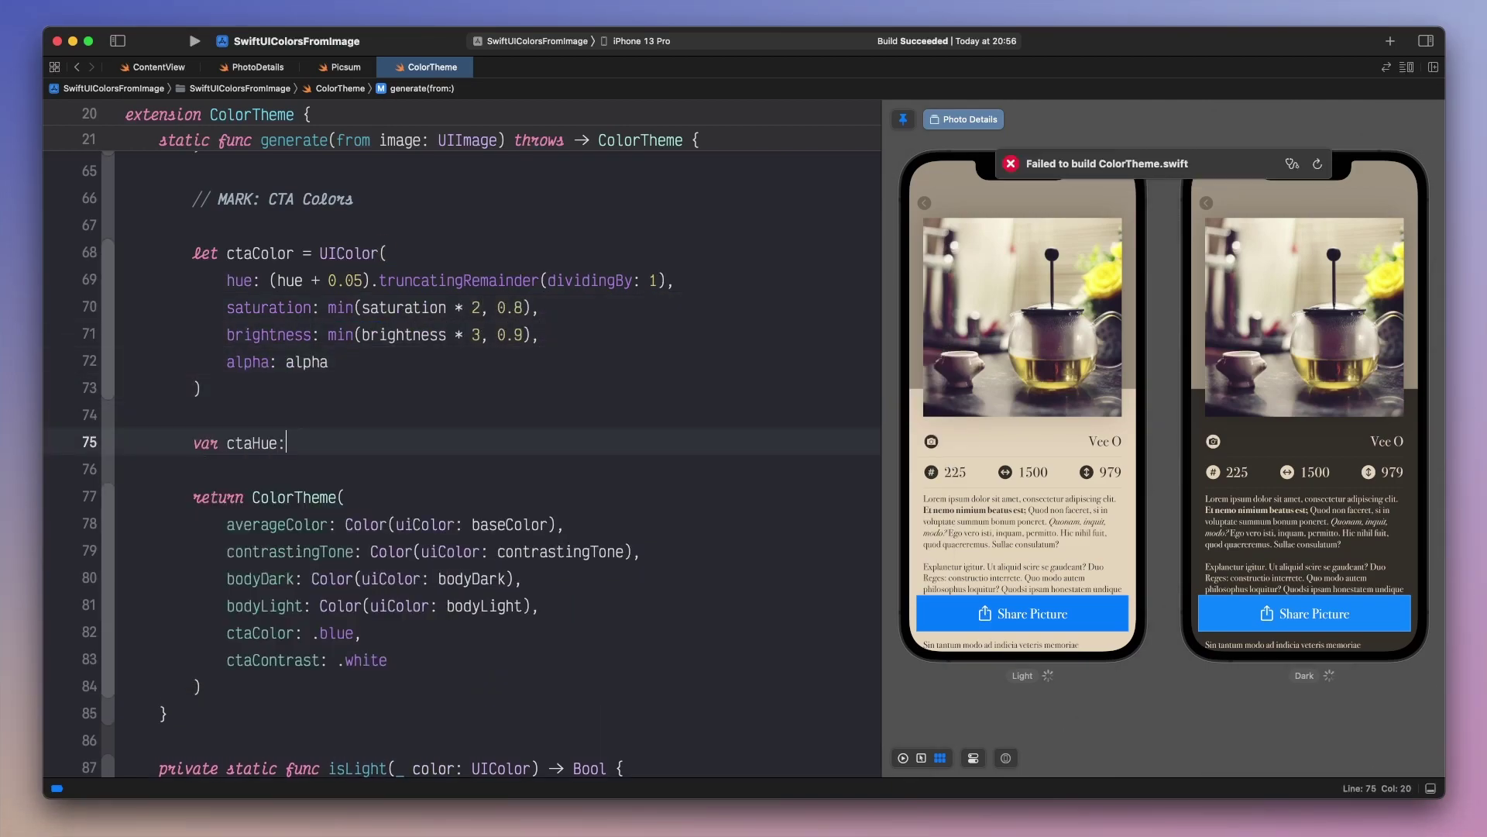
key("Return")
type("var ctaSat")
type("= 0")
key("Return")
type("var ctaBrightness: CGFloat = 0")
key("Return")
key("Return")
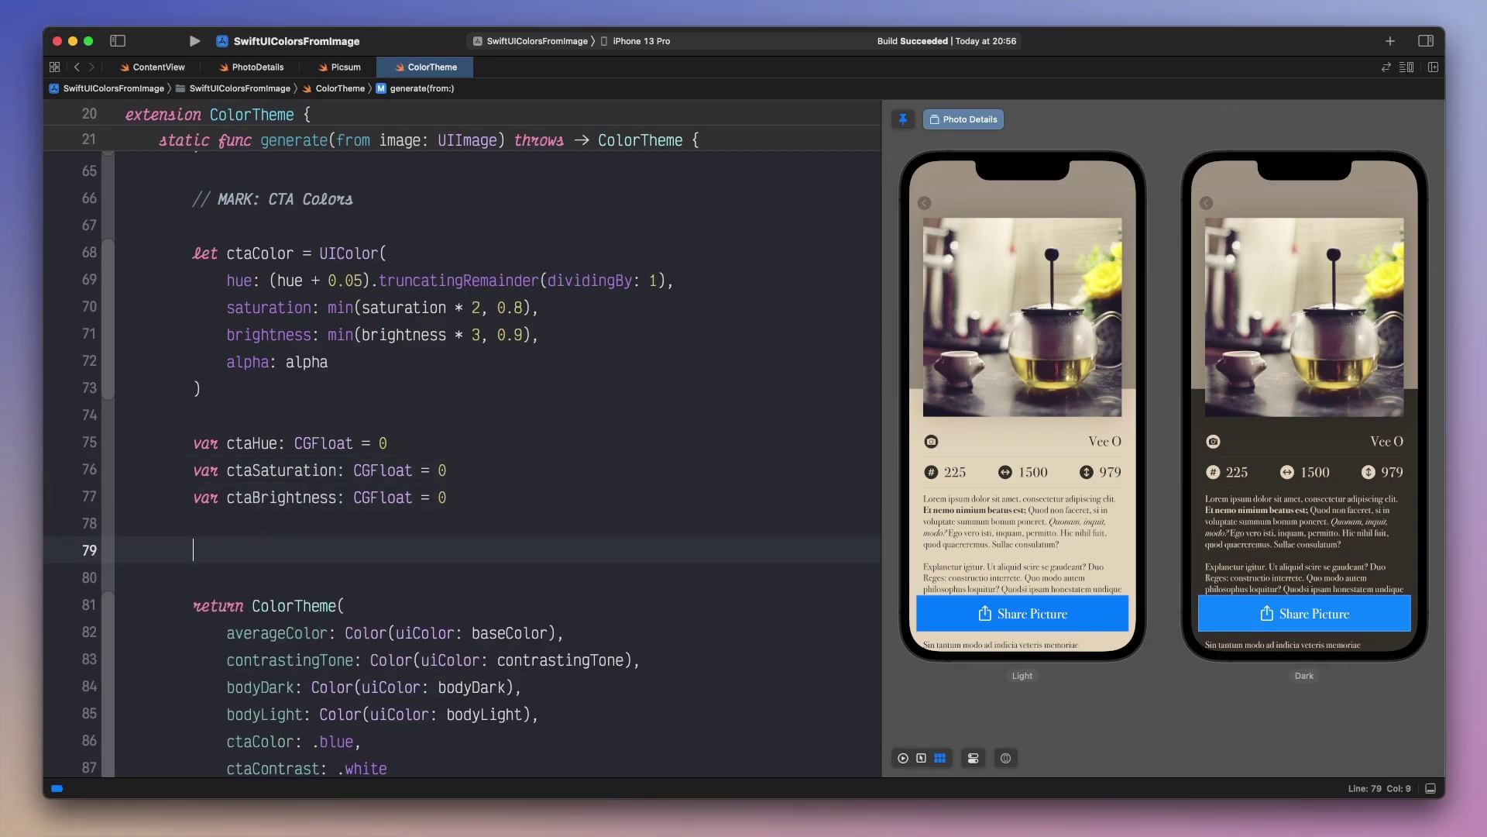
type("ctaColor.getHue")
key("Return")
type("&ctaHue,")
key("Return")
type("&ctaSaturation, brightness: ")
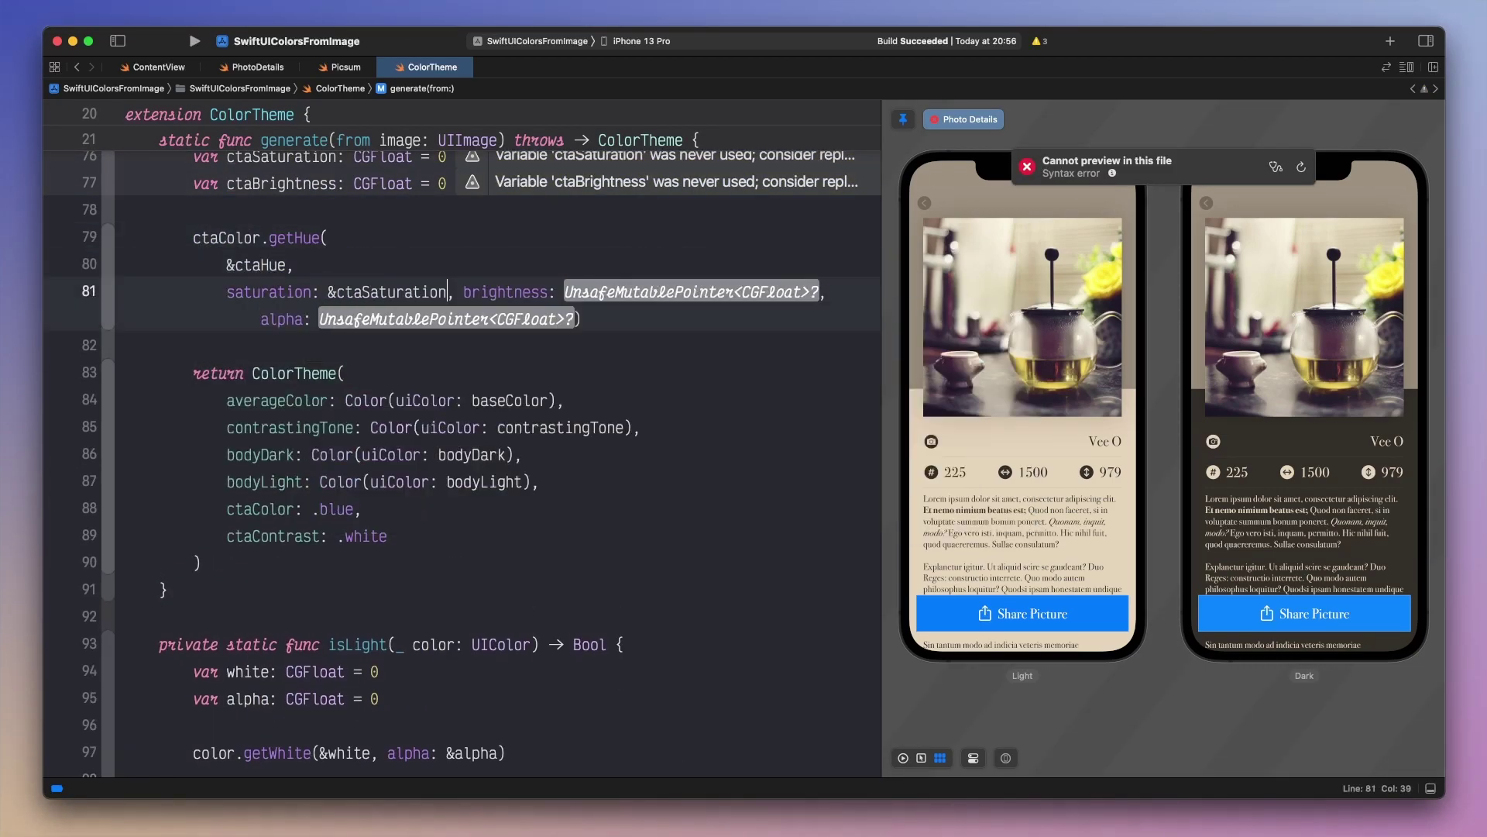
type("&ctaBrightness, alpha: ")
type("&alpha")
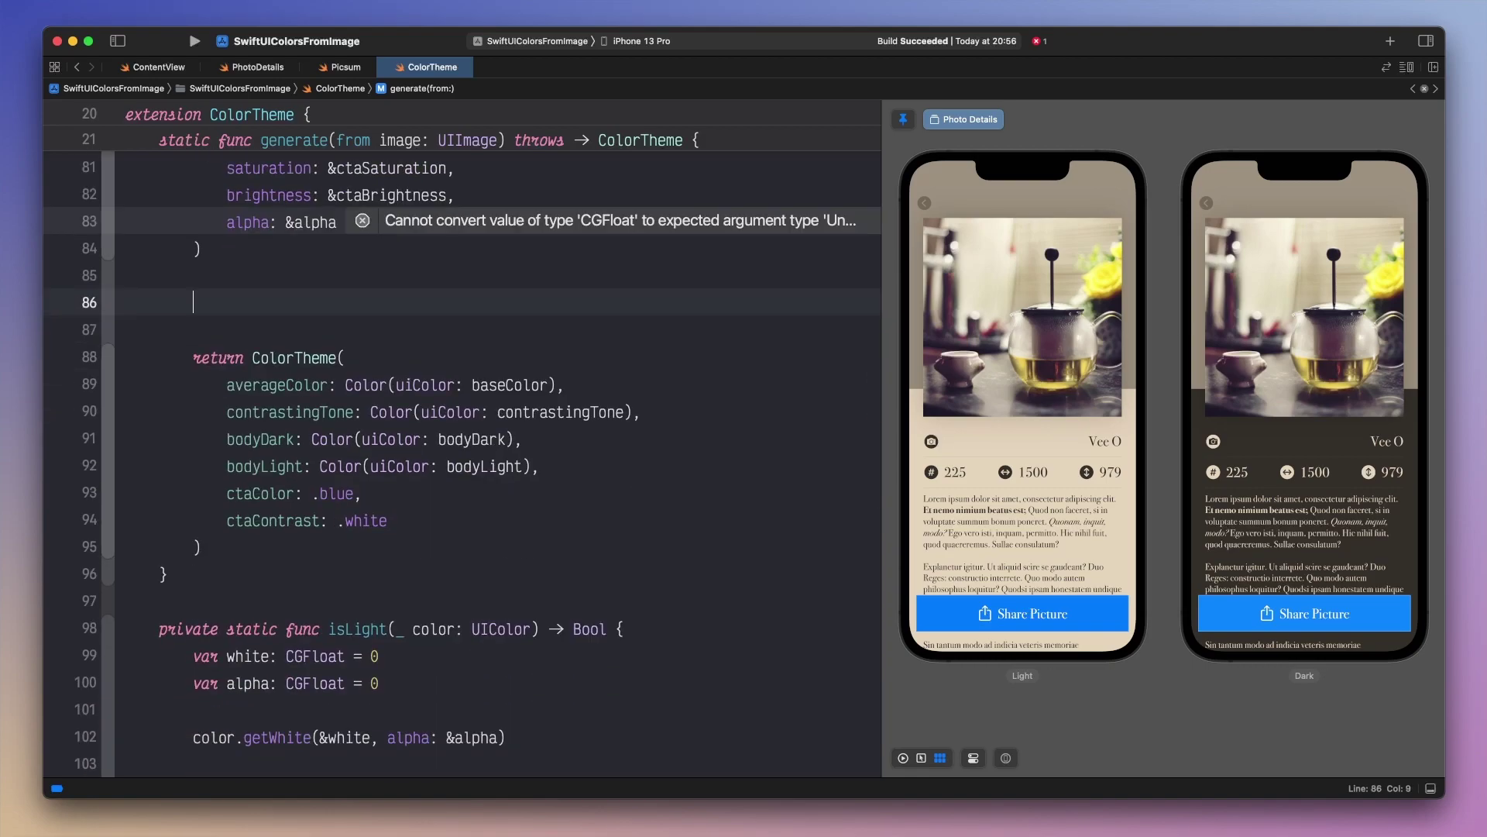
key("Down")
key("Return")
key("Return")
type("let ctaContrast = UIColor(")
Step: Create ctaContrast using isLight and pass ctaColor and ctaContrast to ColorTheme
key("Return")
type("ctaHue")
key("Return")
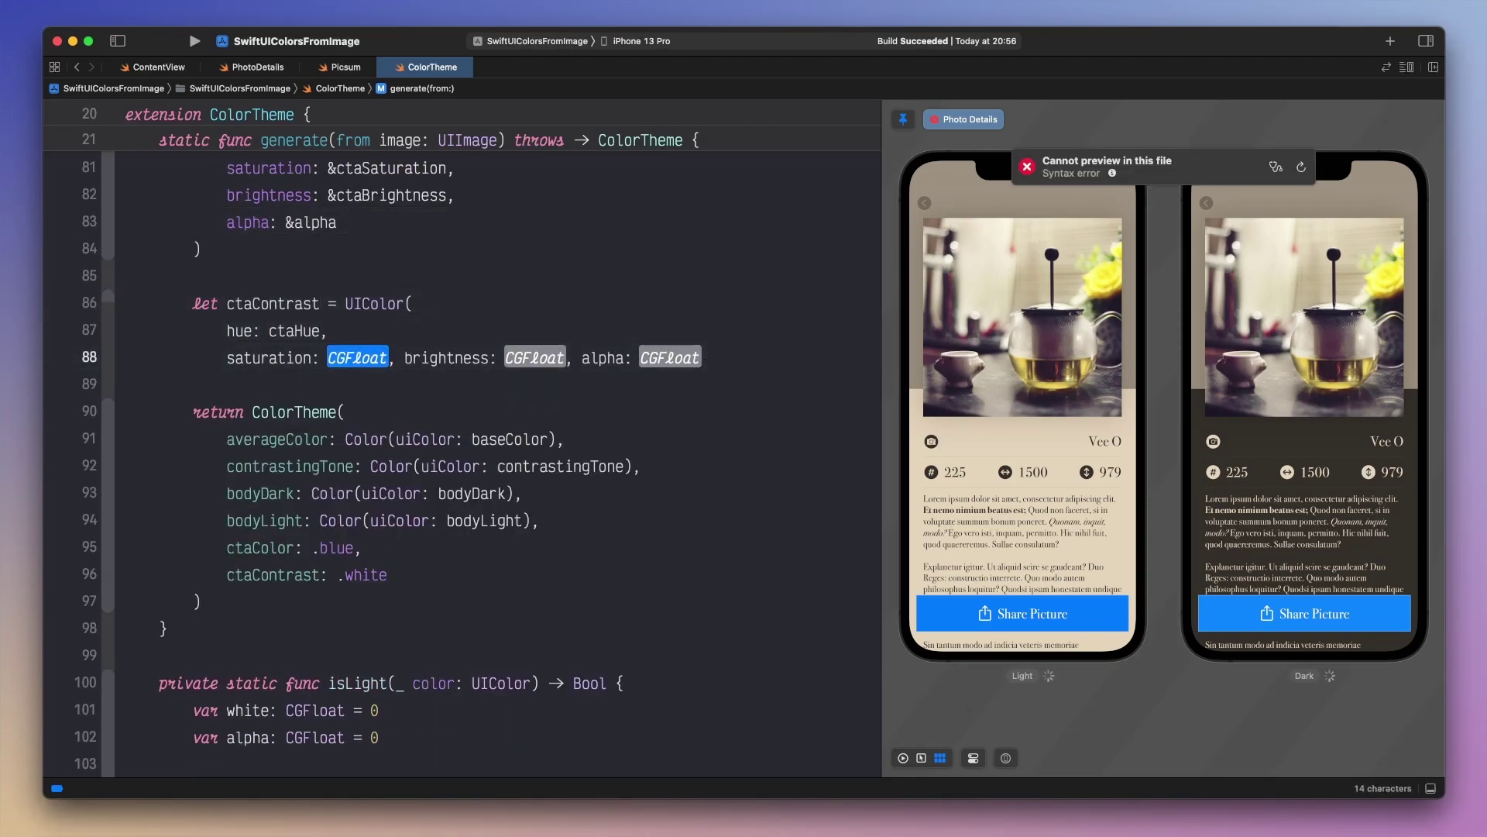
type("min(ctaSaturation, 0.1)")
key("Return")
type("isLi")
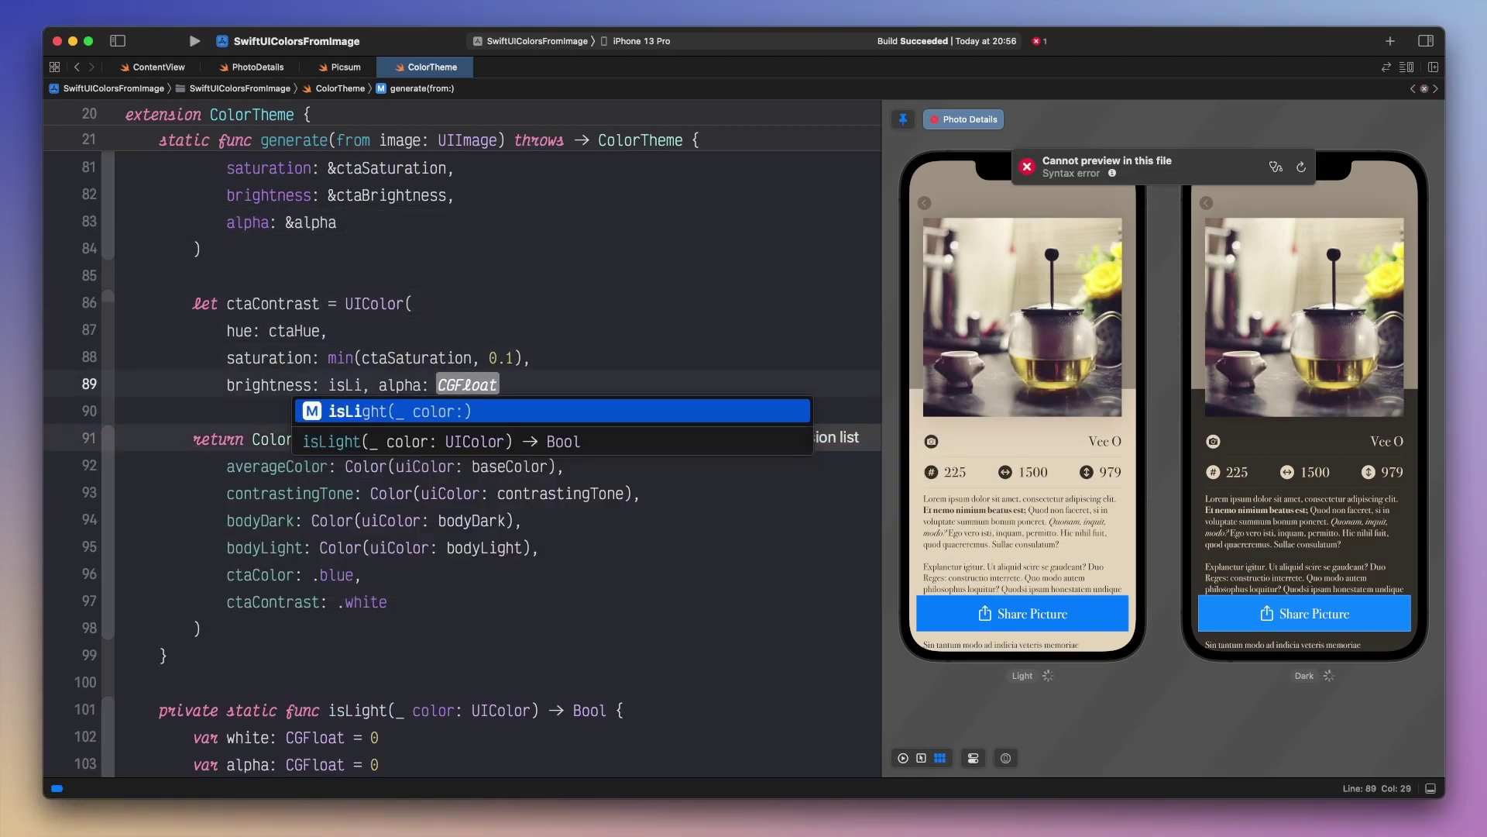
type("ght(ctaColor) ? 0.05 : 0.9")
key("Right")
key("Return")
key("Tab")
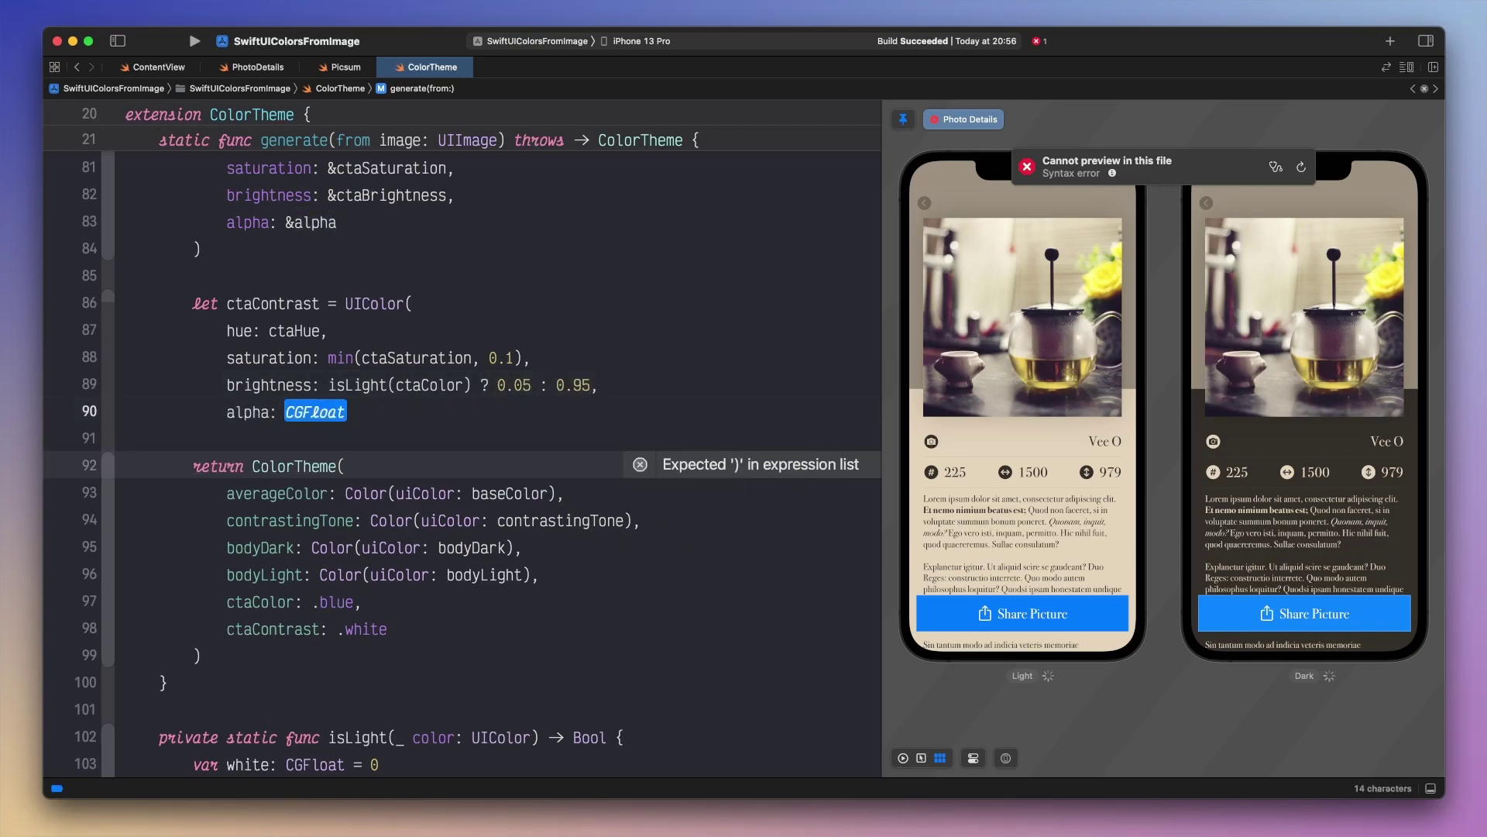
type("alpha")
key("Return")
type(")")
key("Down")
key("Down")
key("Down")
type("Color(uiColor: c")
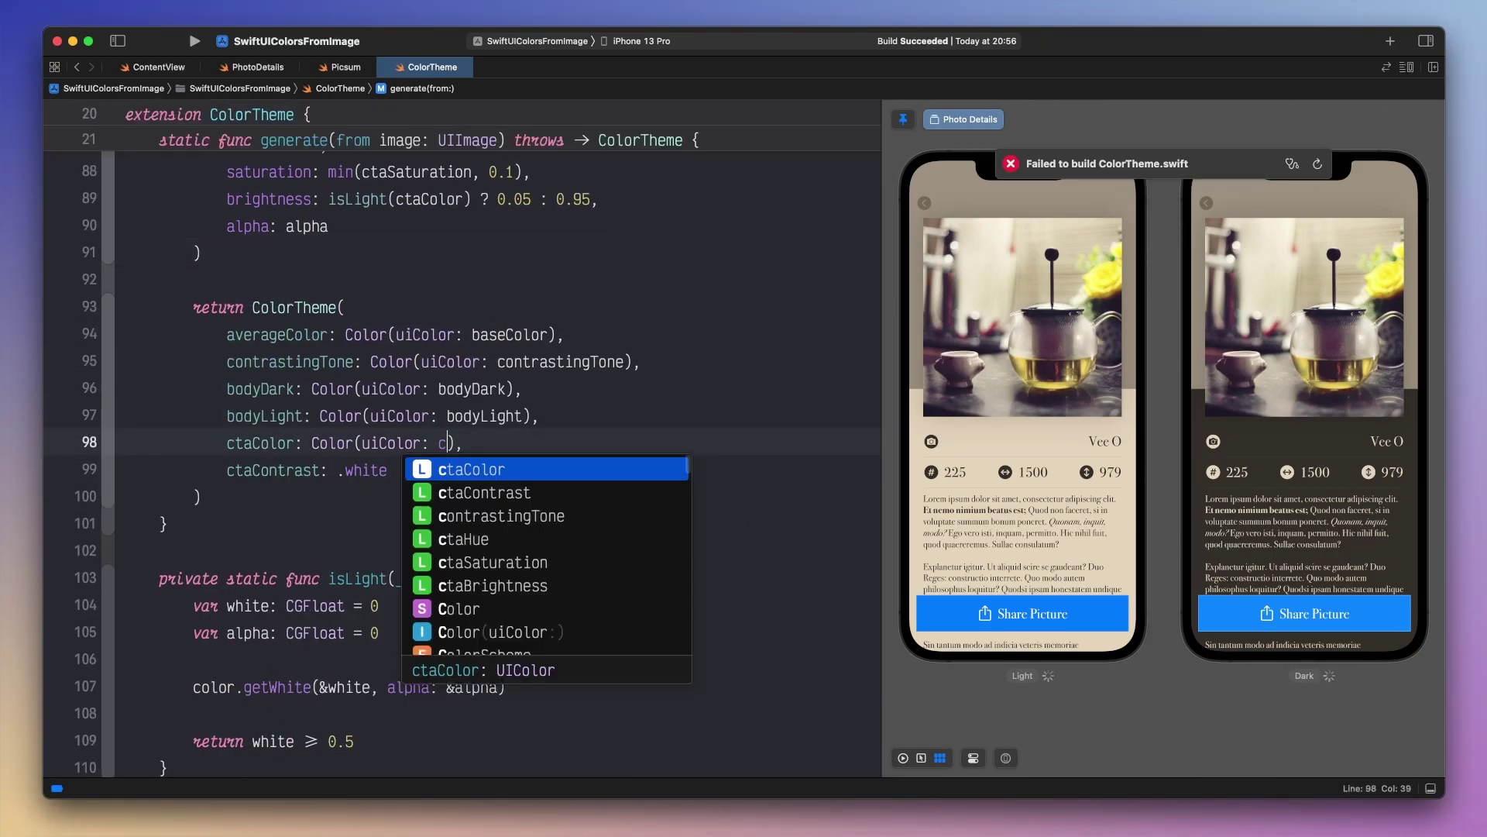
type("taColor")
key("Down")
type("Color(uiColor: ctaContrast")
key("Return")
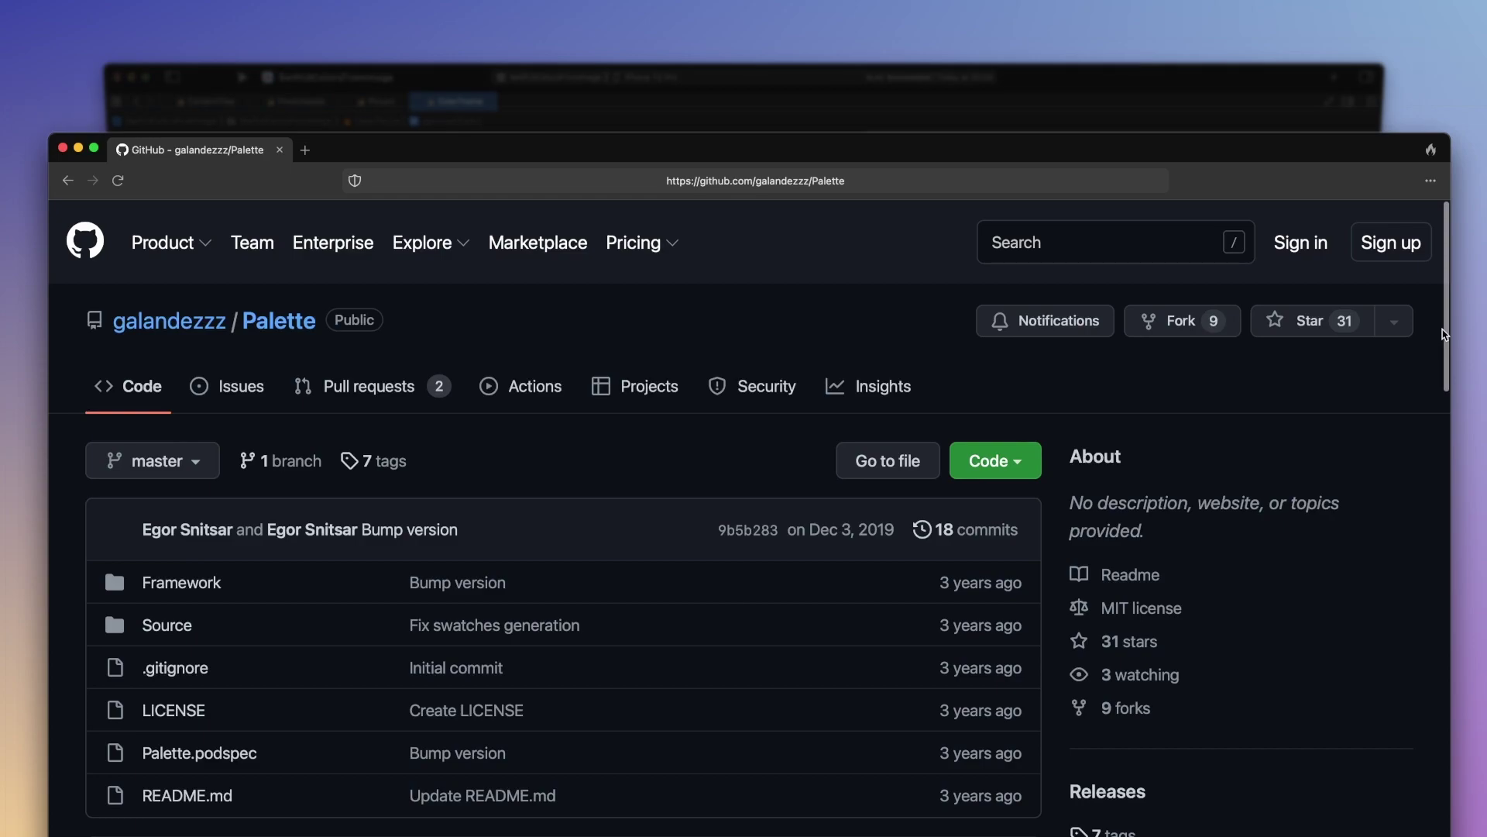
left_click_drag(1442, 334, 1459, 622)
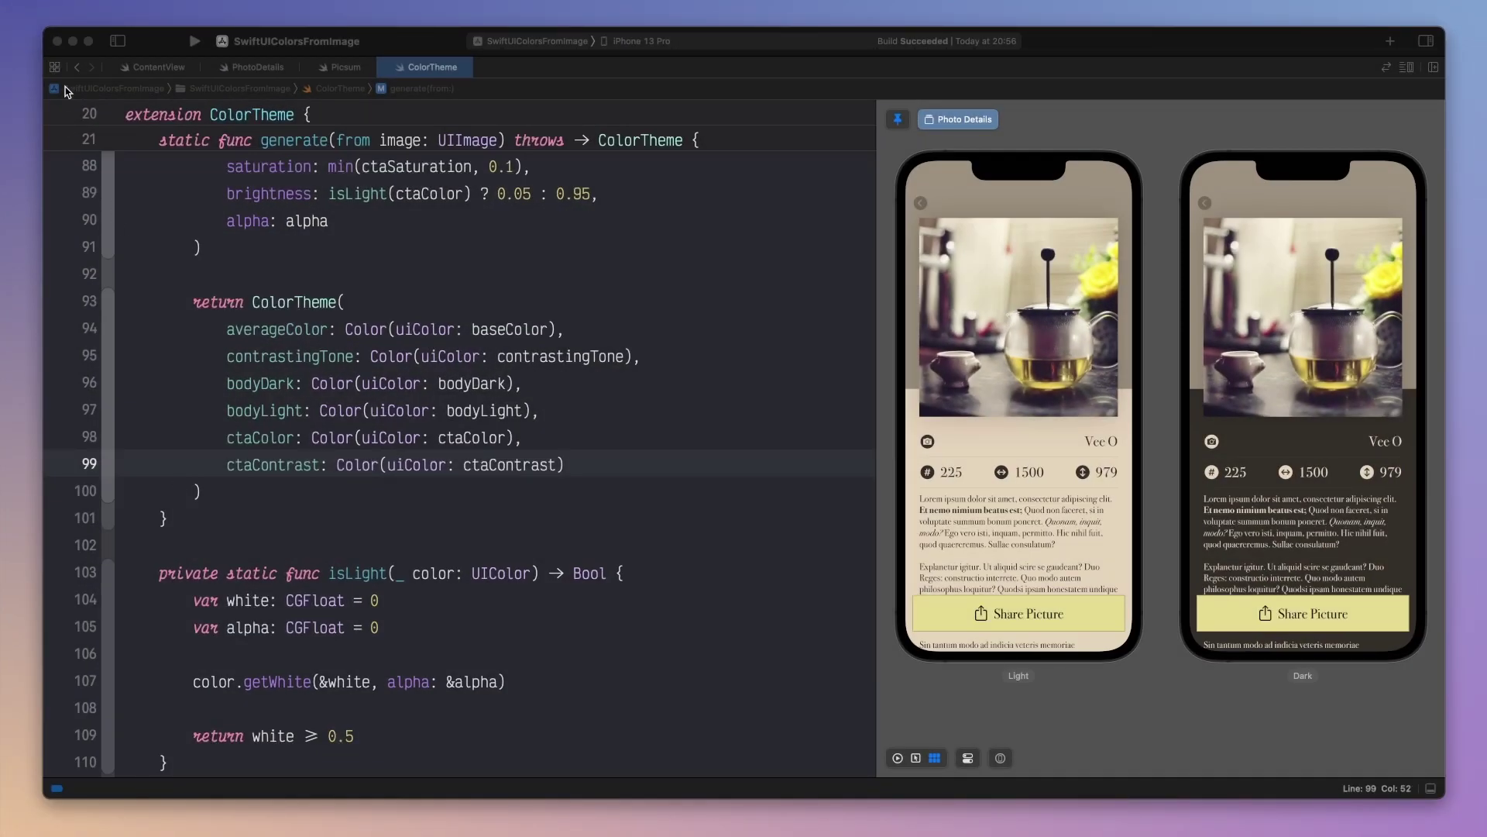
Step: Add the Palette package from its GitHub URL via Add Packages… and confirm its product
left_click(117, 41)
right_click(157, 291)
left_click(270, 458)
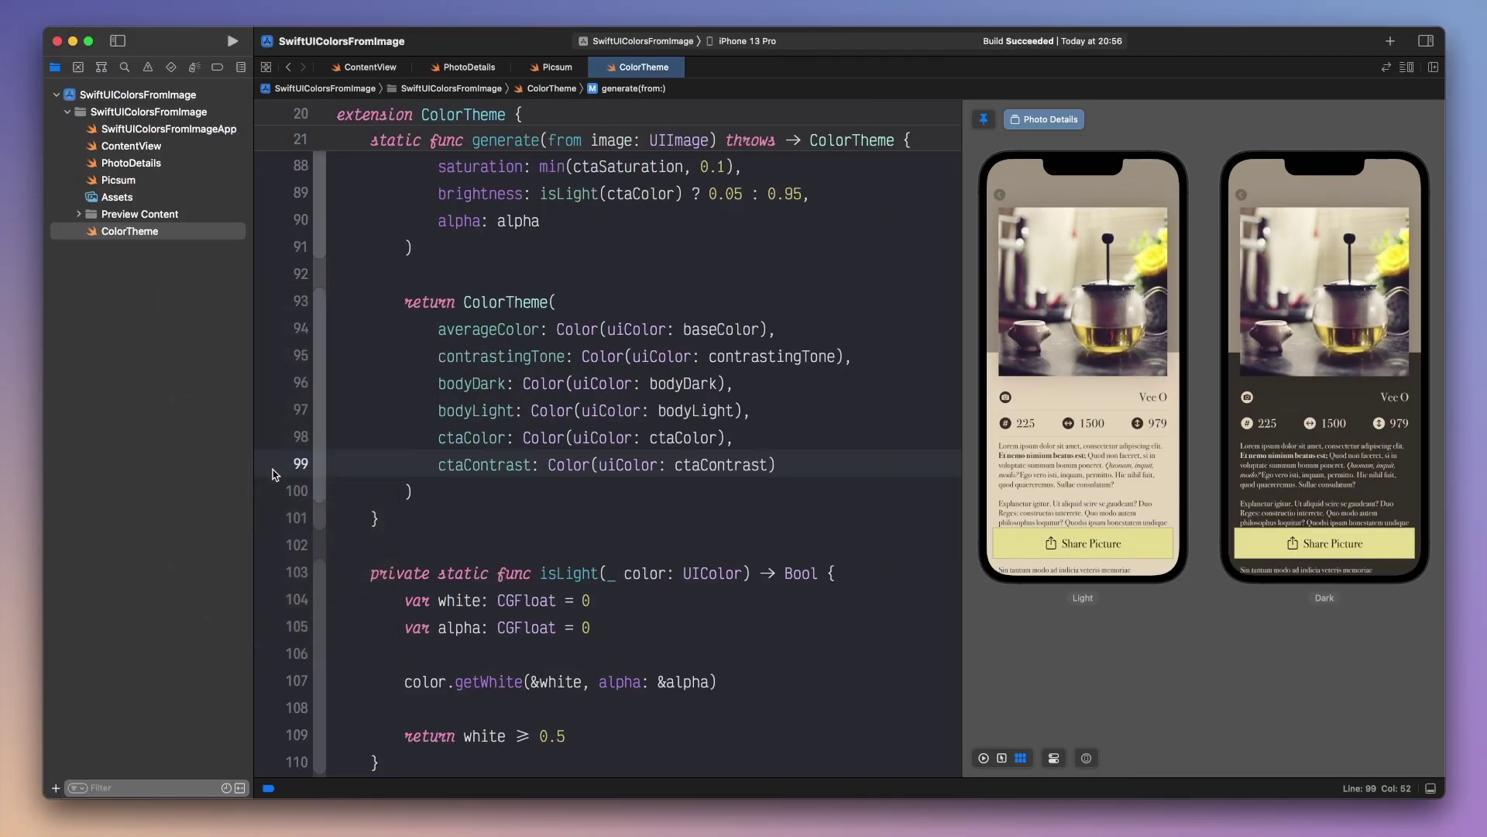
type("https://github.com/vNakamura/Palette")
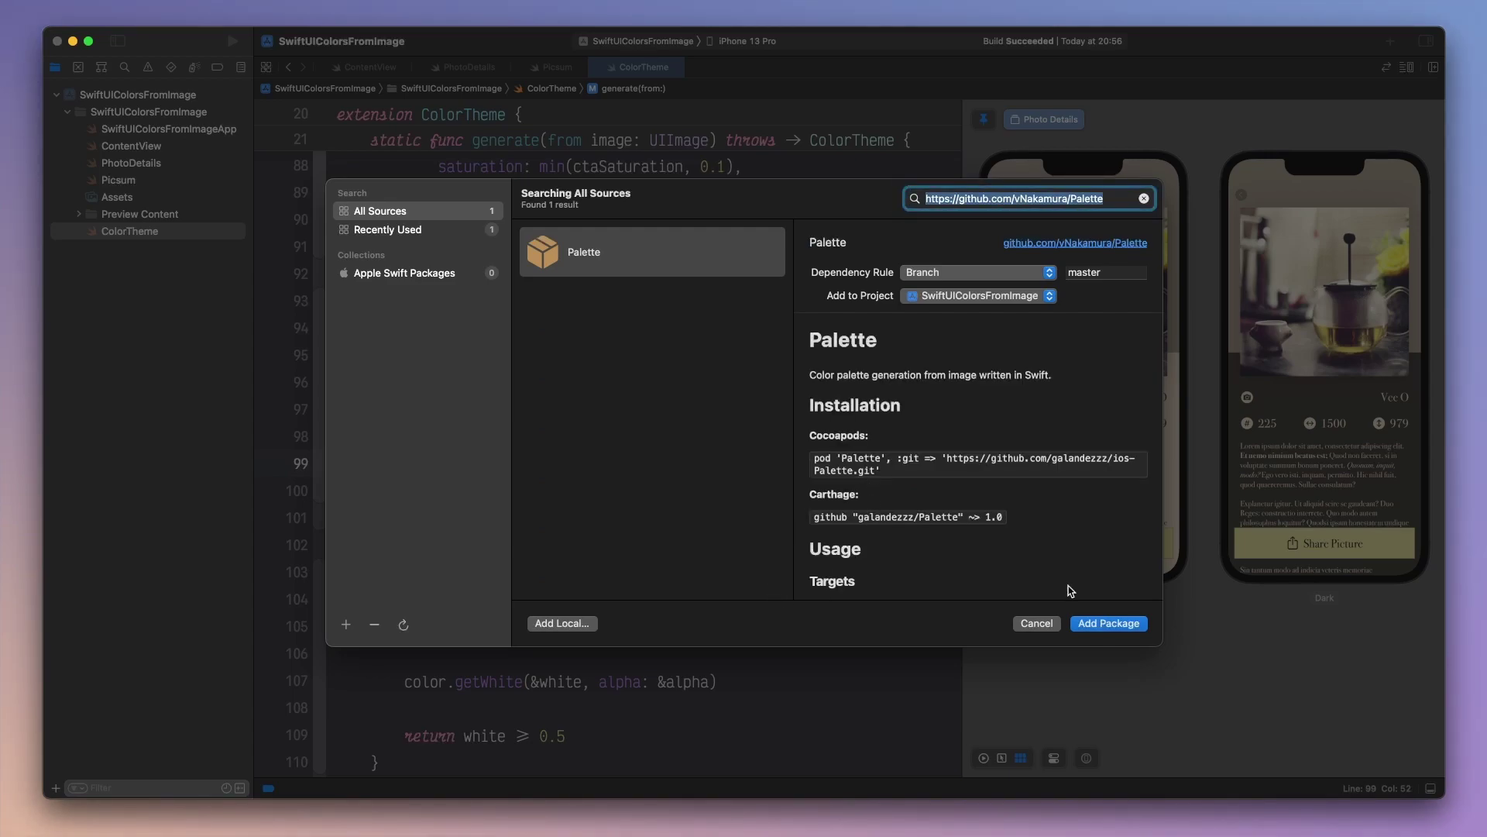
left_click(1109, 624)
left_click(946, 503)
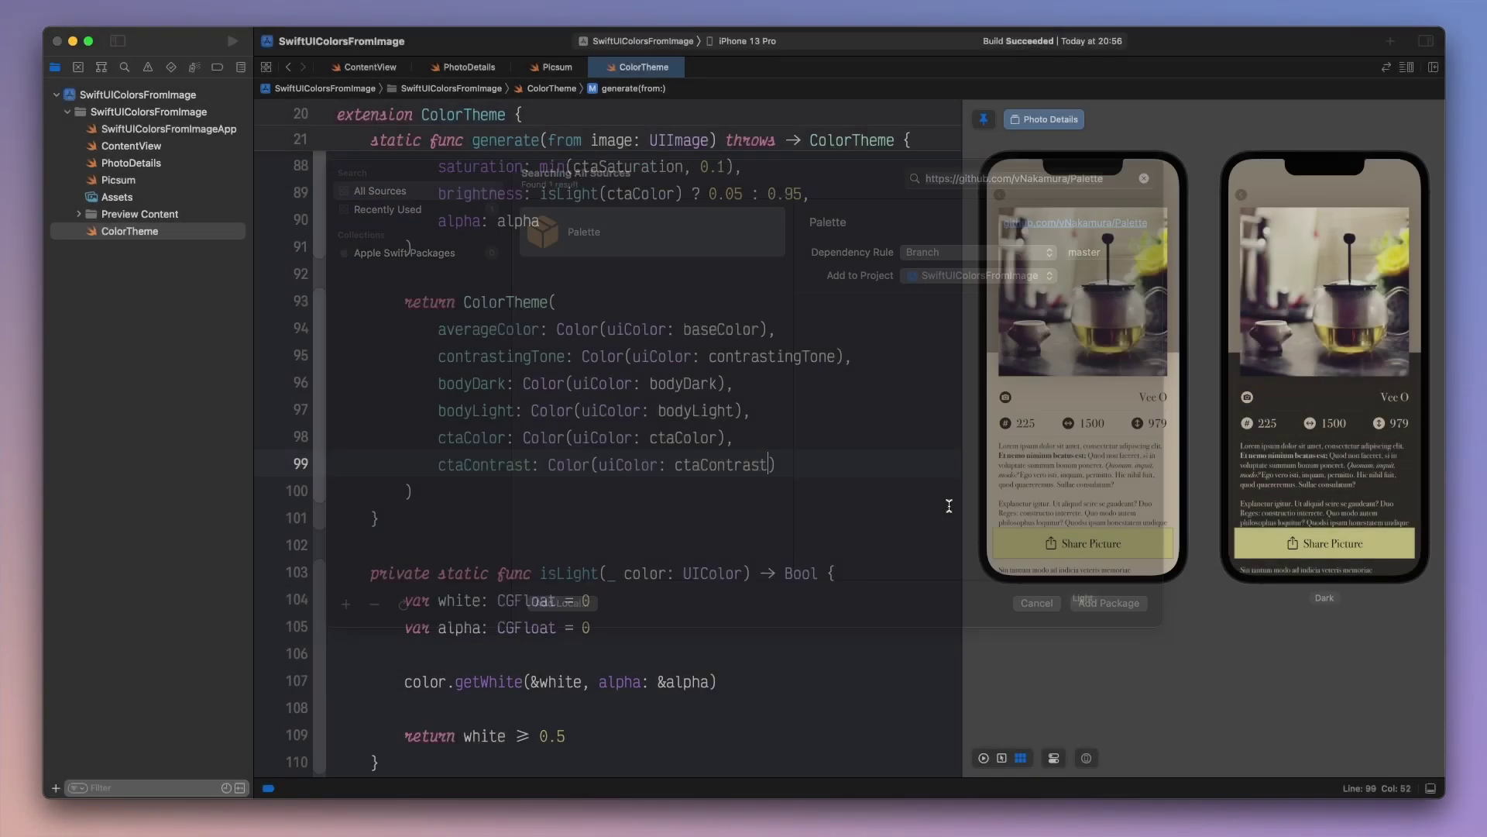
Step: Import Palette and build a palette from the image in generate
left_click(118, 39)
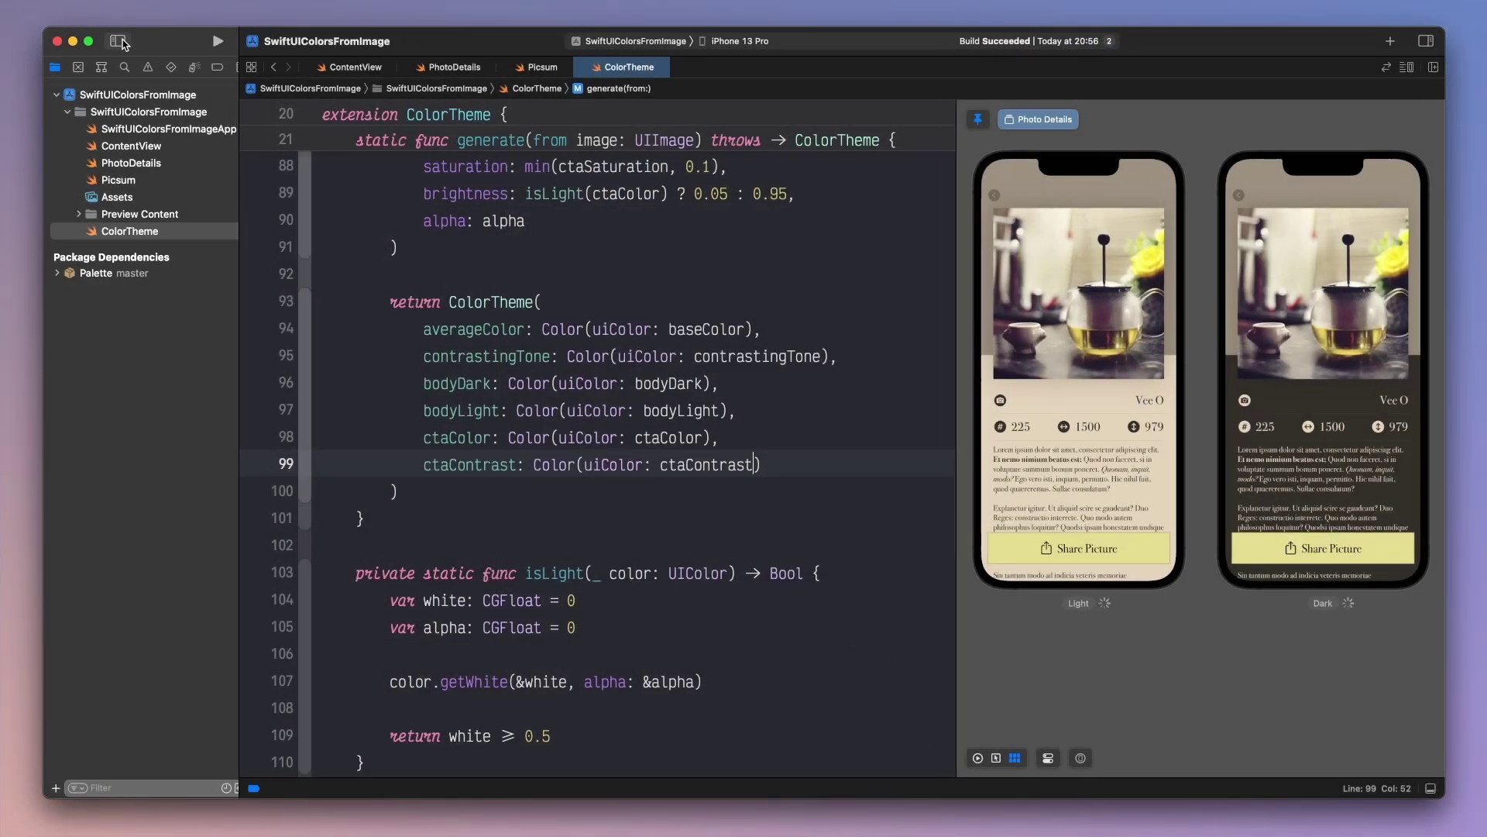
scroll(604, 647, "up", 15)
left_click(269, 292)
key("Return")
type("import Palette")
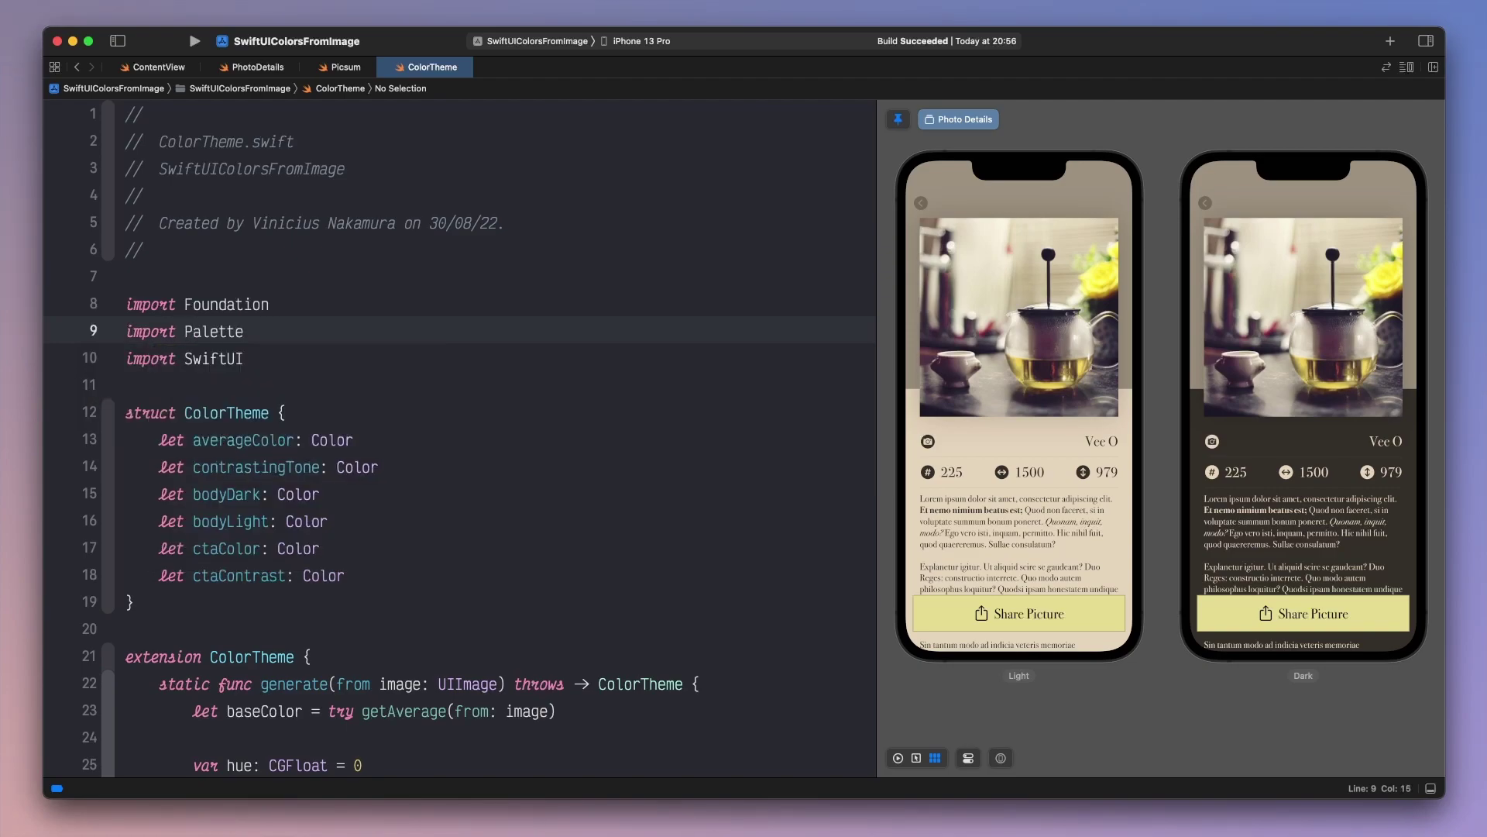
scroll(604, 646, "down", 5)
scroll(605, 647, "down", 1)
left_click(581, 423)
key("Return")
type("let palette")
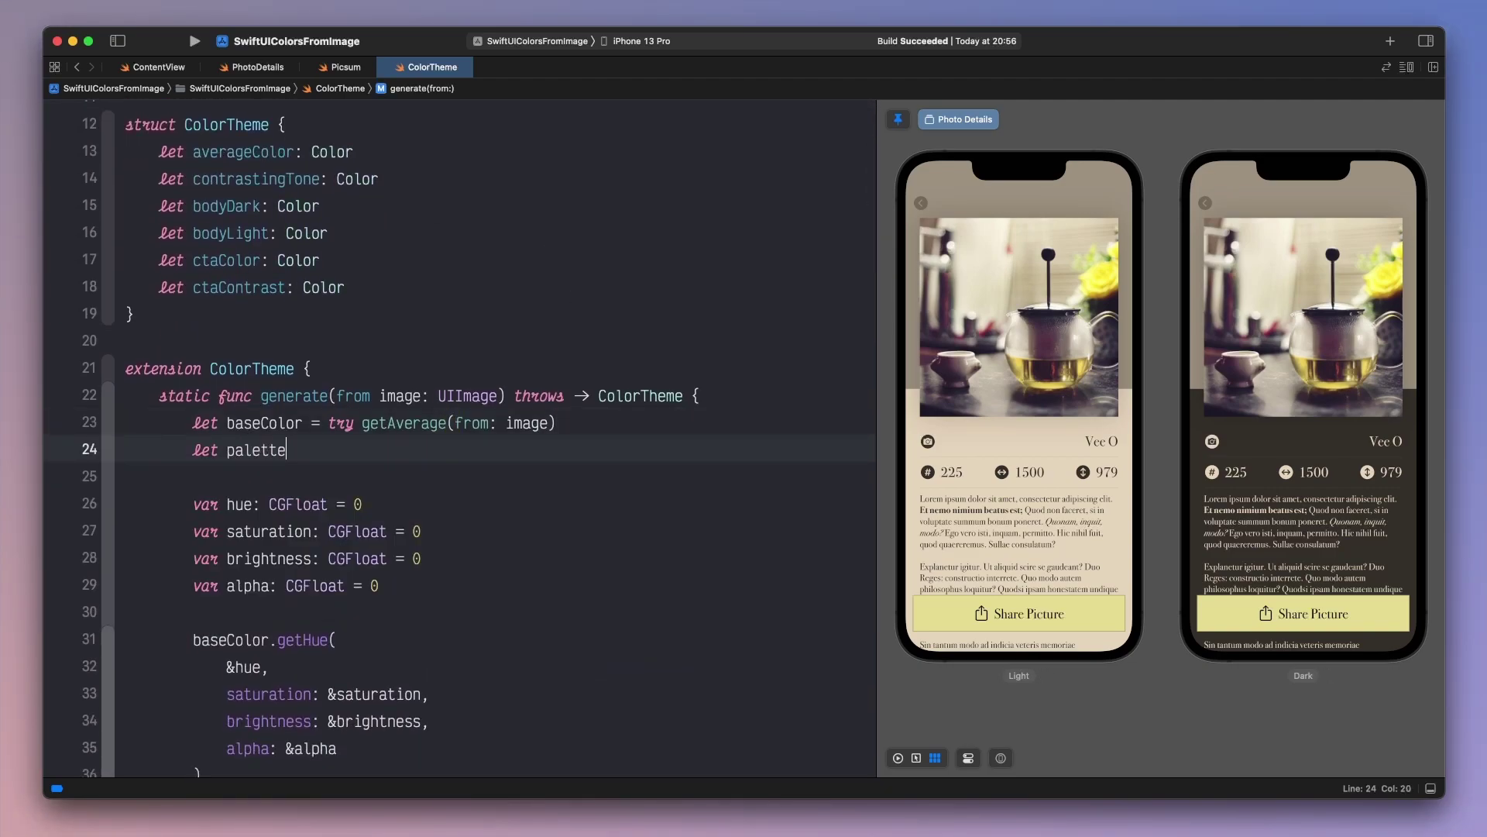
type(" = image.createPalette()")
key("Return")
key("Return")
type("return expandTheme(baseC")
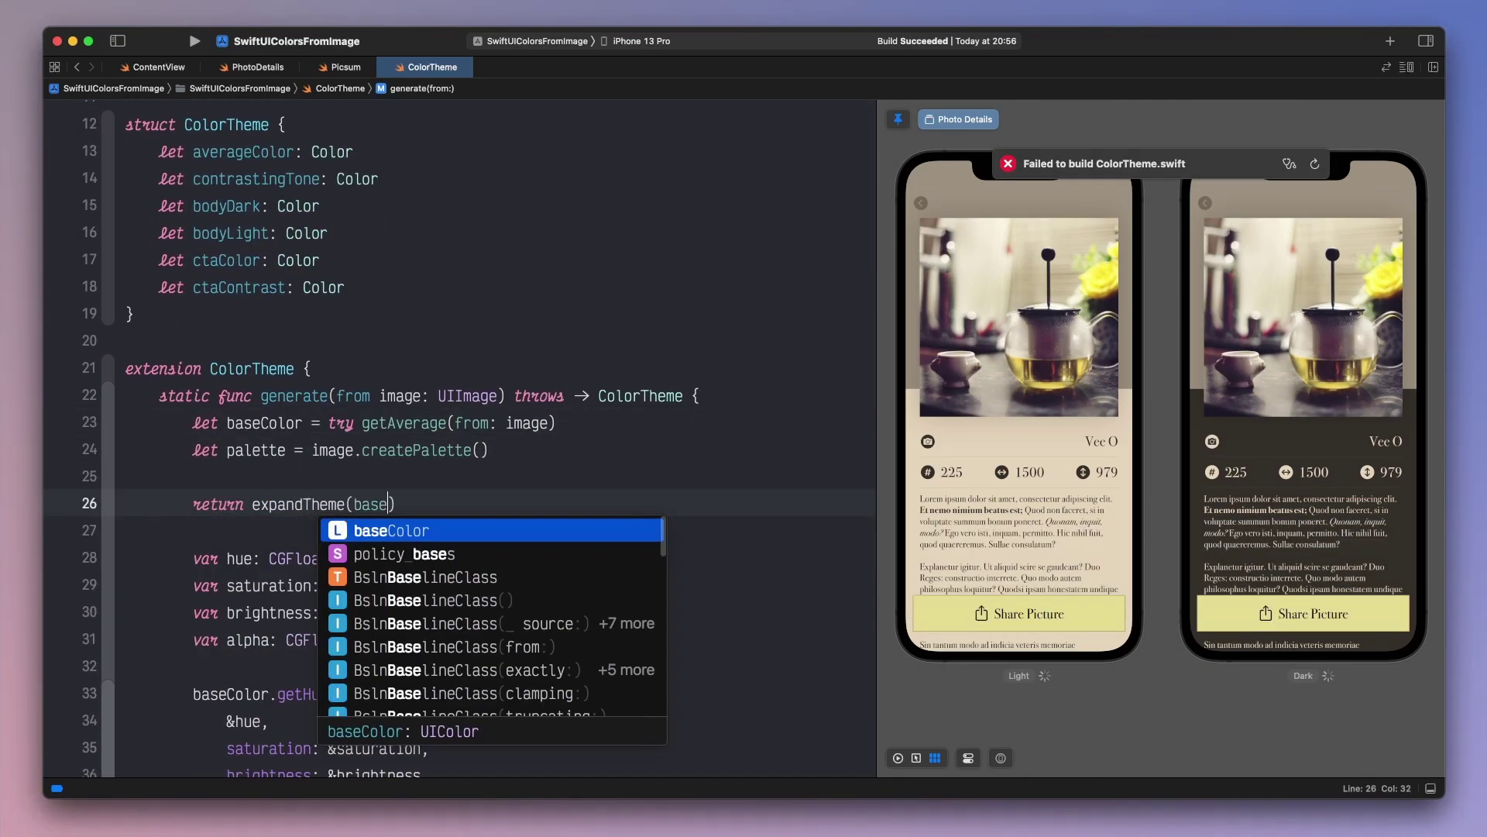
type("olor: baseColor,")
Step: Move the theme-building body into a private expandTheme(baseColor:palette:) helper
key("Return")
type("}")
key("Return")
key("Return")
type("private static func")
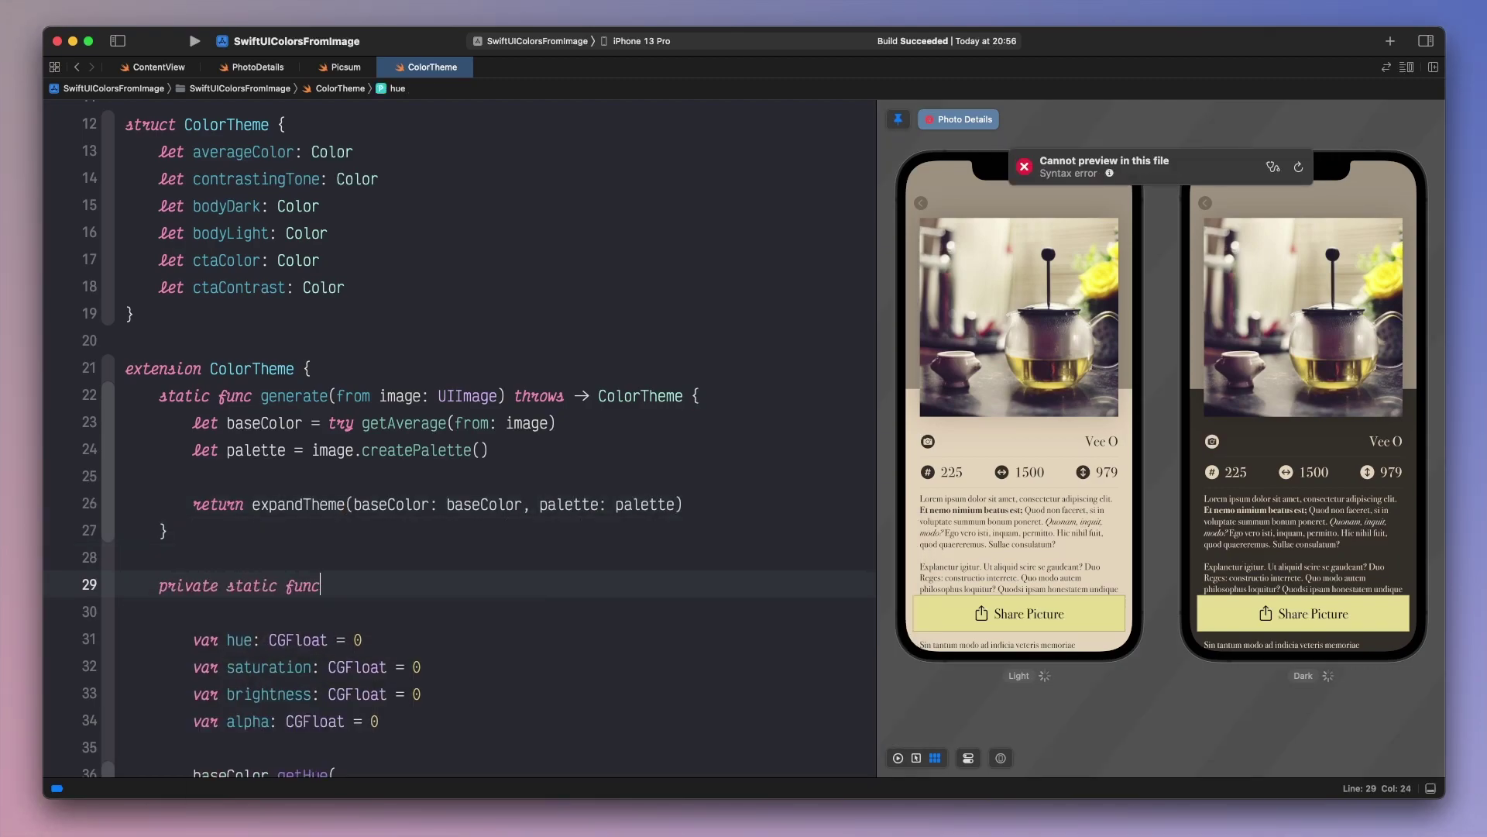
type("tte: Palette) -> Co")
key("Return")
type("{")
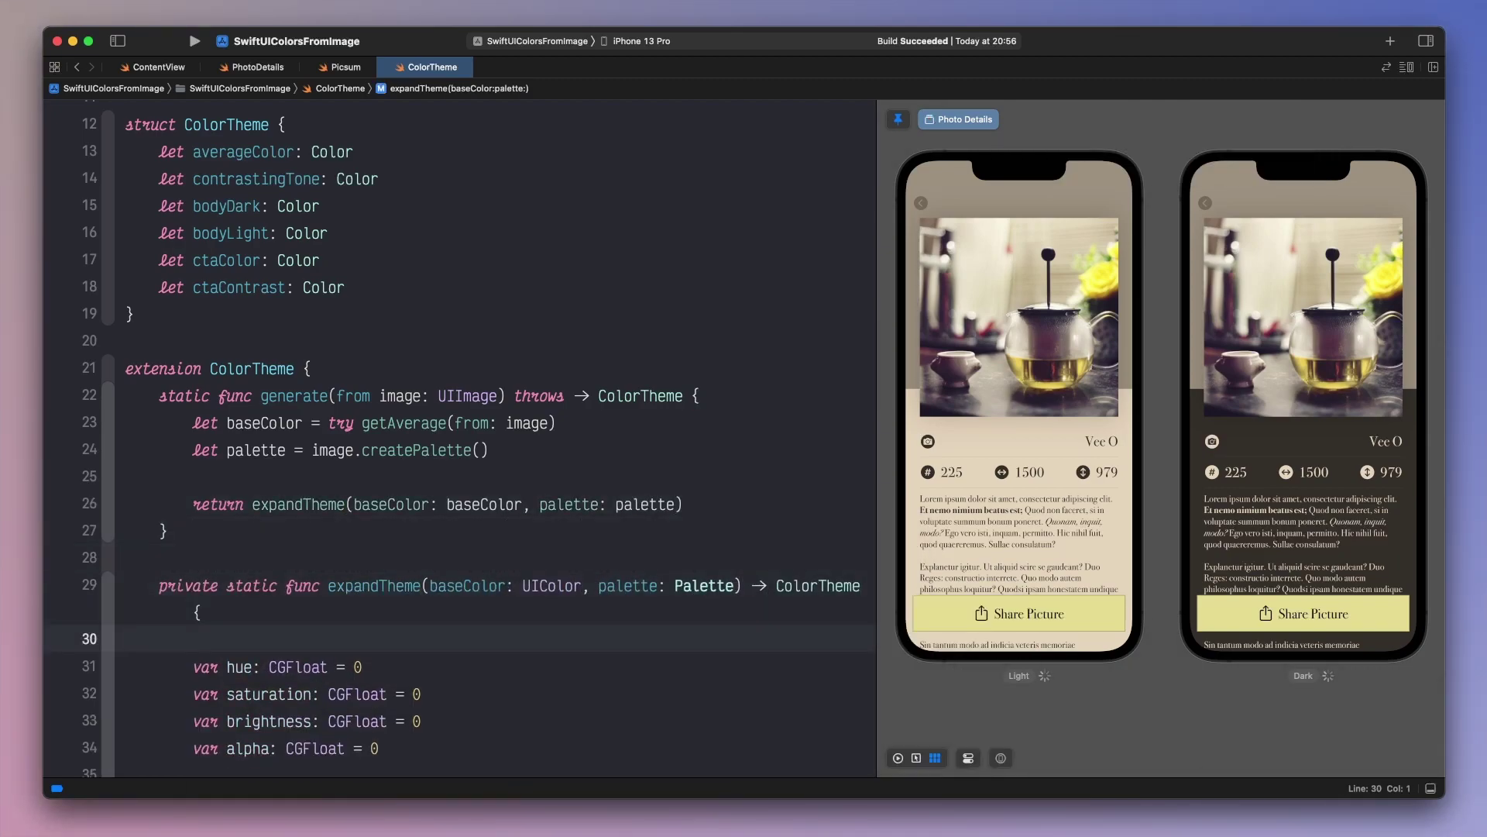
key("Delete")
Step: Duplicate generate as an async version awaiting image.createPalette, used by ImageLoader
left_click_drag(212, 530, 350, 367)
key("super+d")
key("Return")
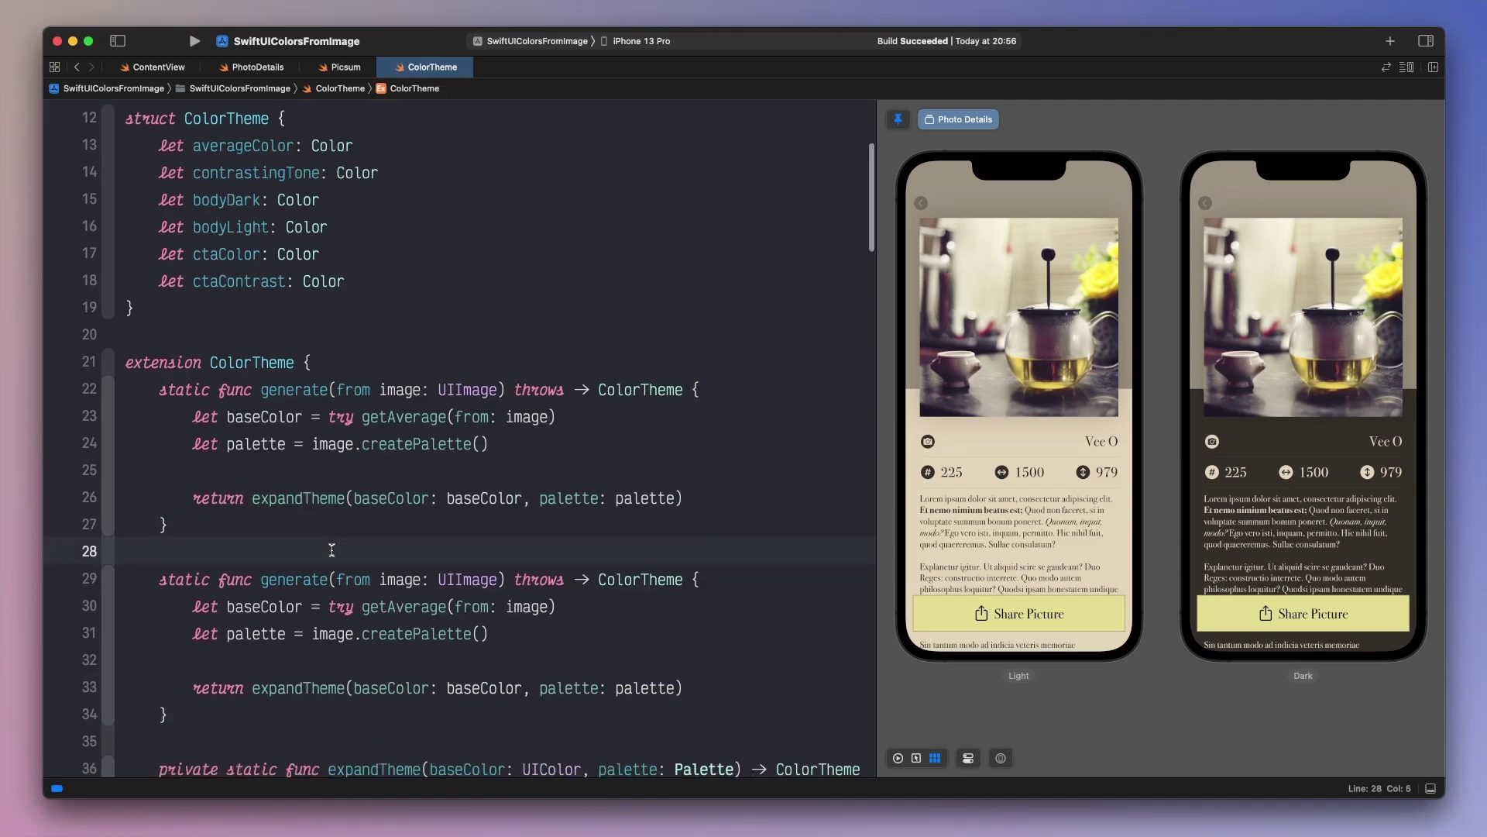
scroll(464, 465, "down", 3)
left_click(515, 499)
type("async")
left_click(312, 556)
type("await")
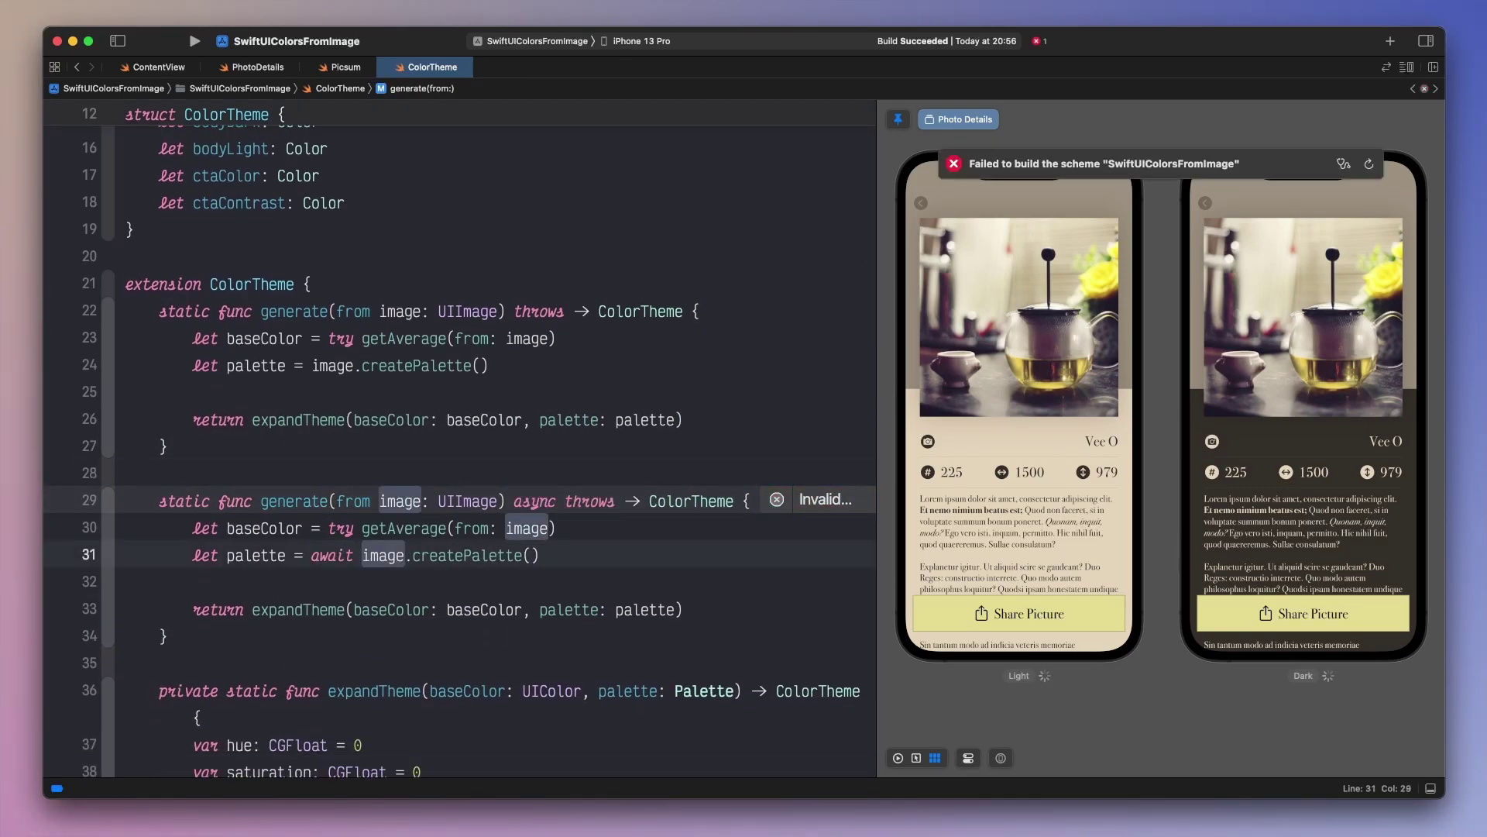
scroll(465, 466, "down", 3)
left_click(345, 66)
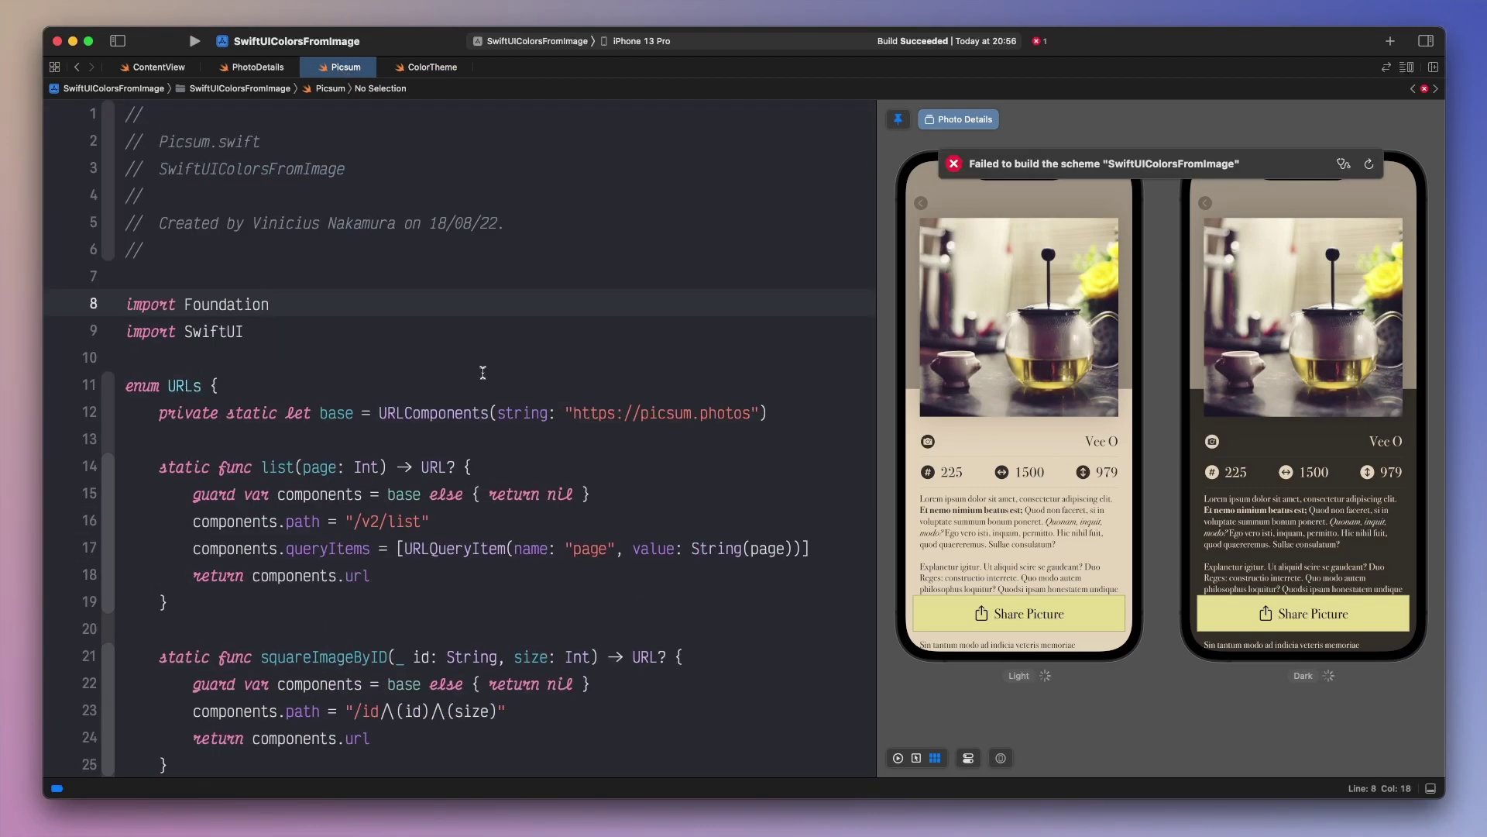
scroll(535, 489, "down", 1)
scroll(591, 601, "down", 3)
scroll(573, 608, "down", 15)
scroll(573, 608, "down", 5)
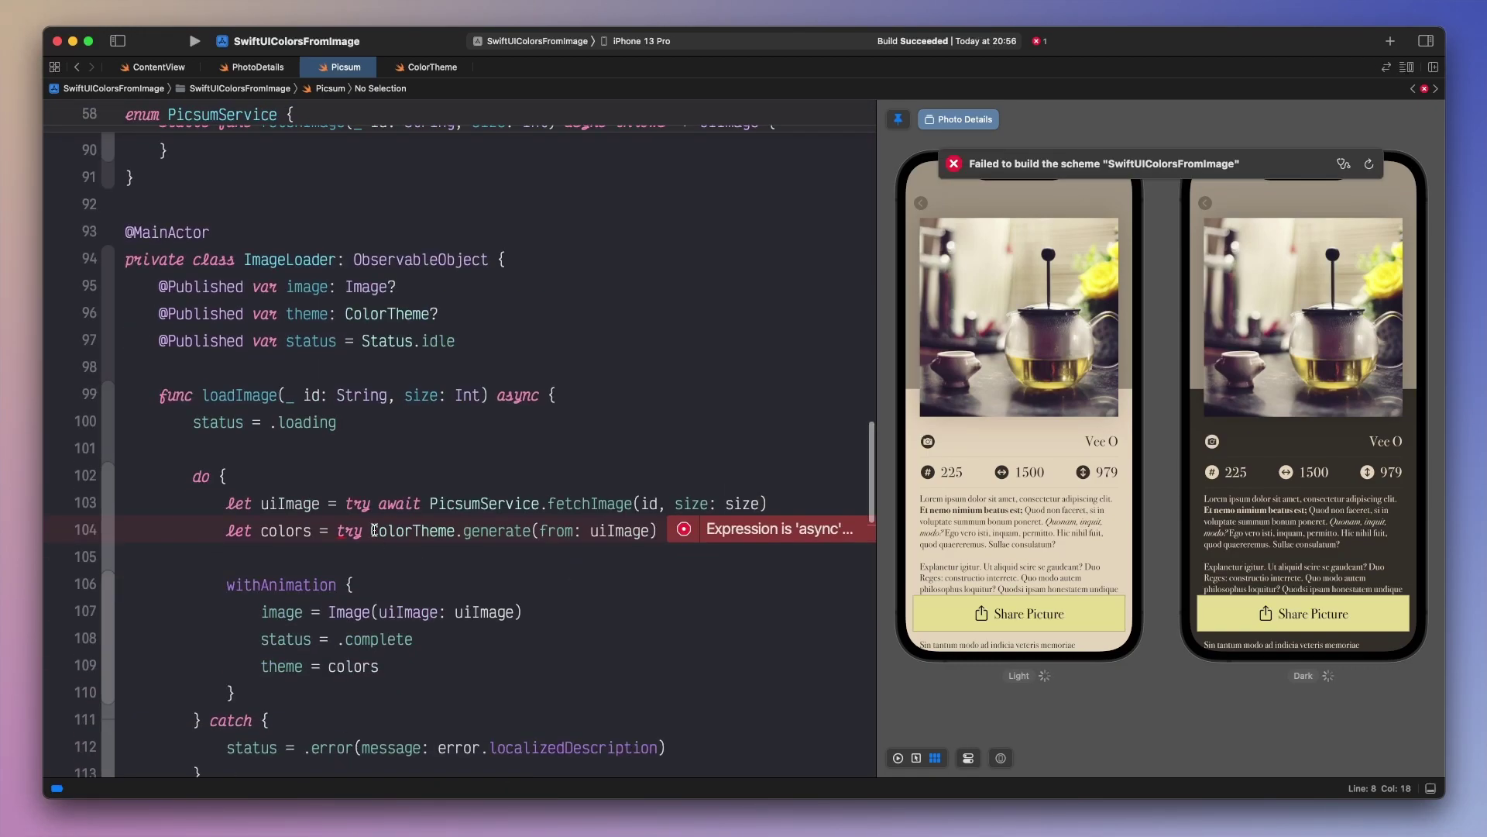
left_click(430, 67)
scroll(402, 547, "down", 3)
left_click(349, 388)
Step: Add an allColors property of base, vibrant and muted palette colours and pass it to ColorTheme
key("Return")
type("let all")
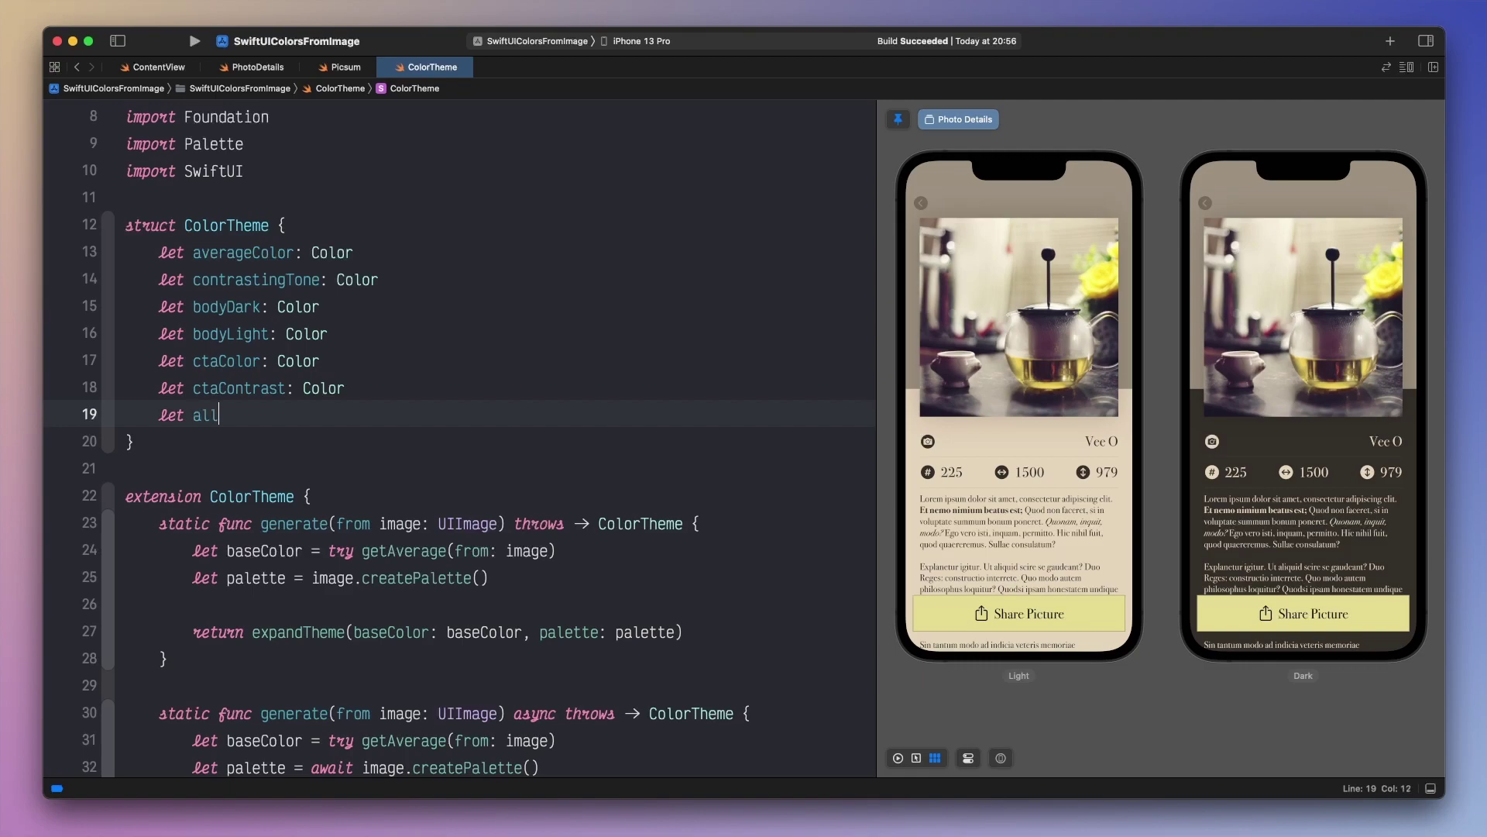
type(": [Col")
key("Return")
scroll(556, 507, "down", 5)
scroll(555, 508, "down", 10)
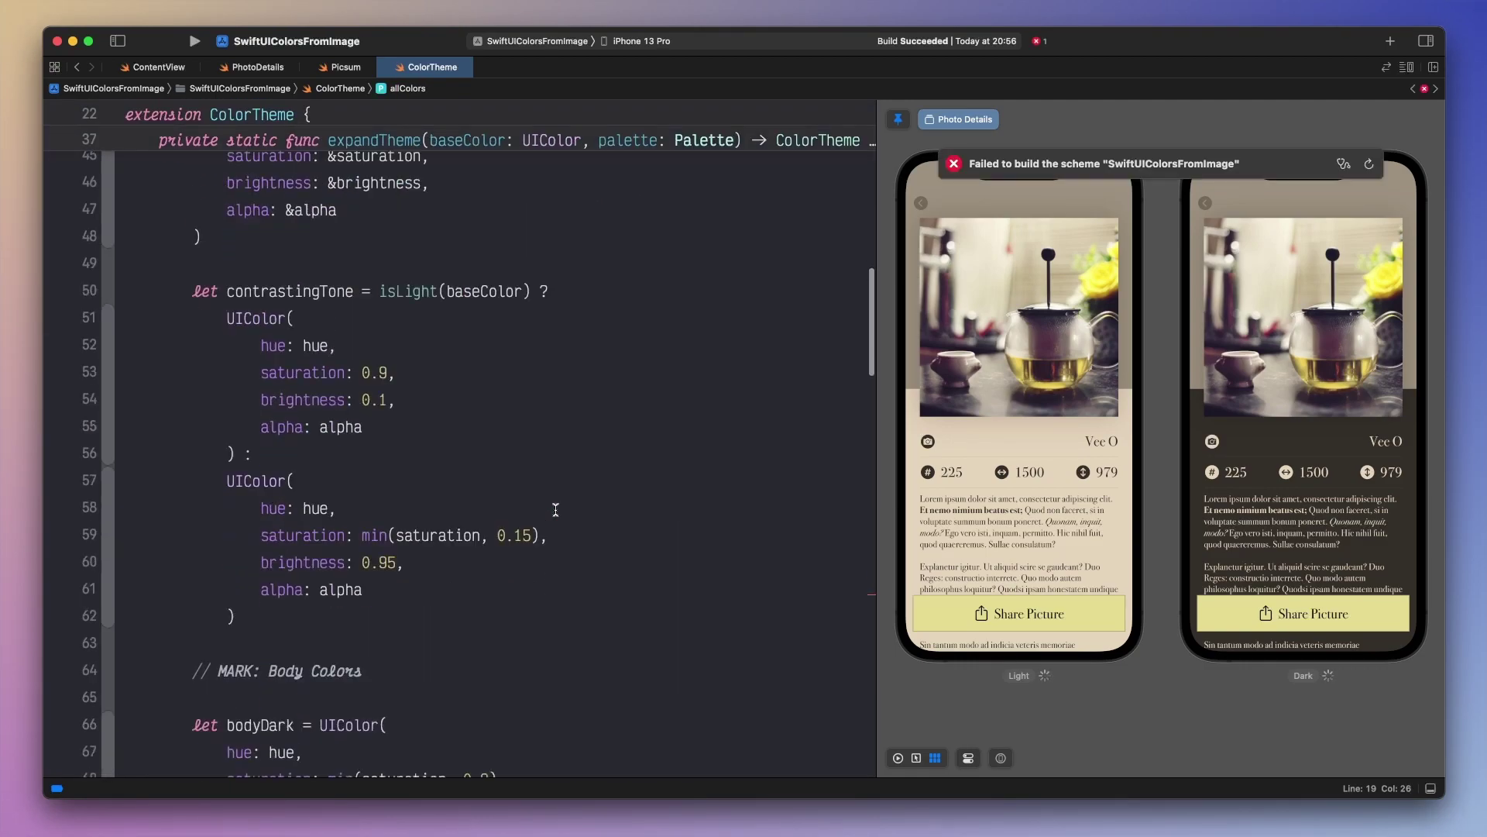
scroll(557, 507, "down", 15)
scroll(555, 507, "down", 5)
left_click(558, 238)
key("Return")
key("Return")
type("let allColors: [Color] = [")
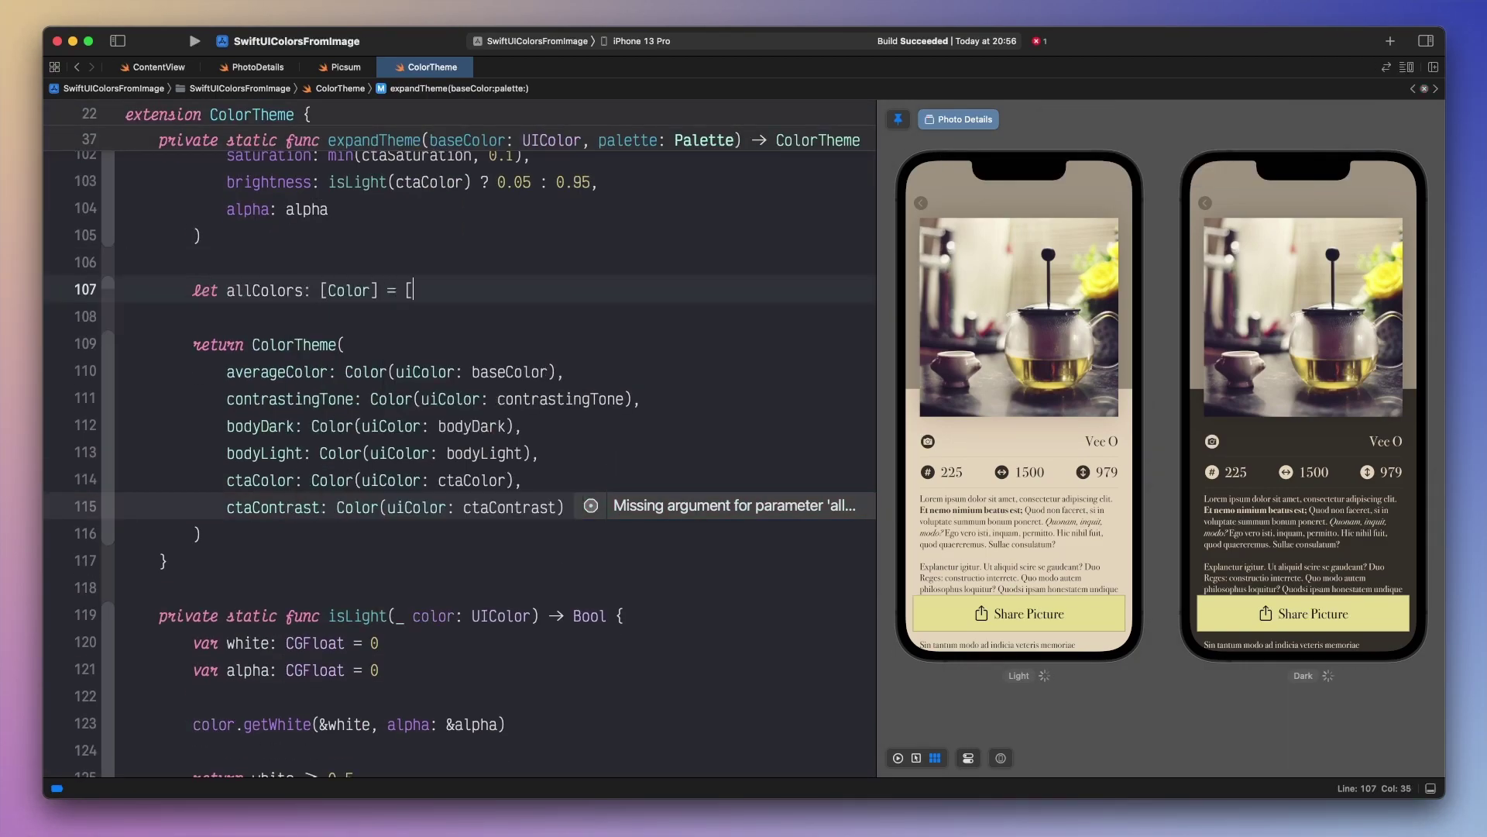
key("Return")
type("baseColor, palette.lightVibrantColor, palette.vibrantColor, pa")
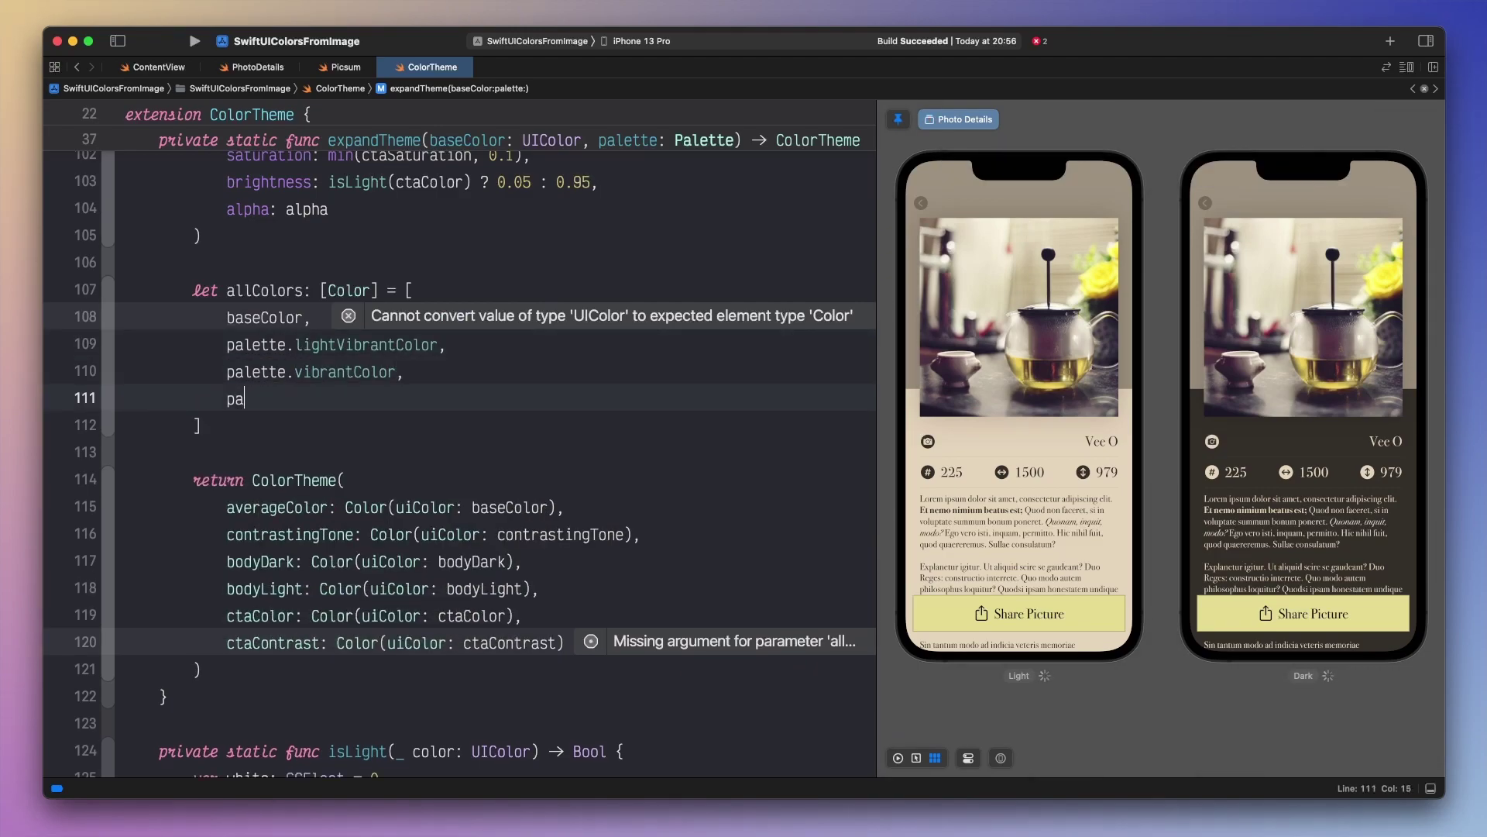
type("lette.darkVibrantColor, palette.lightMutedColor, palette.mutedColor, palette.darkMutedColor")
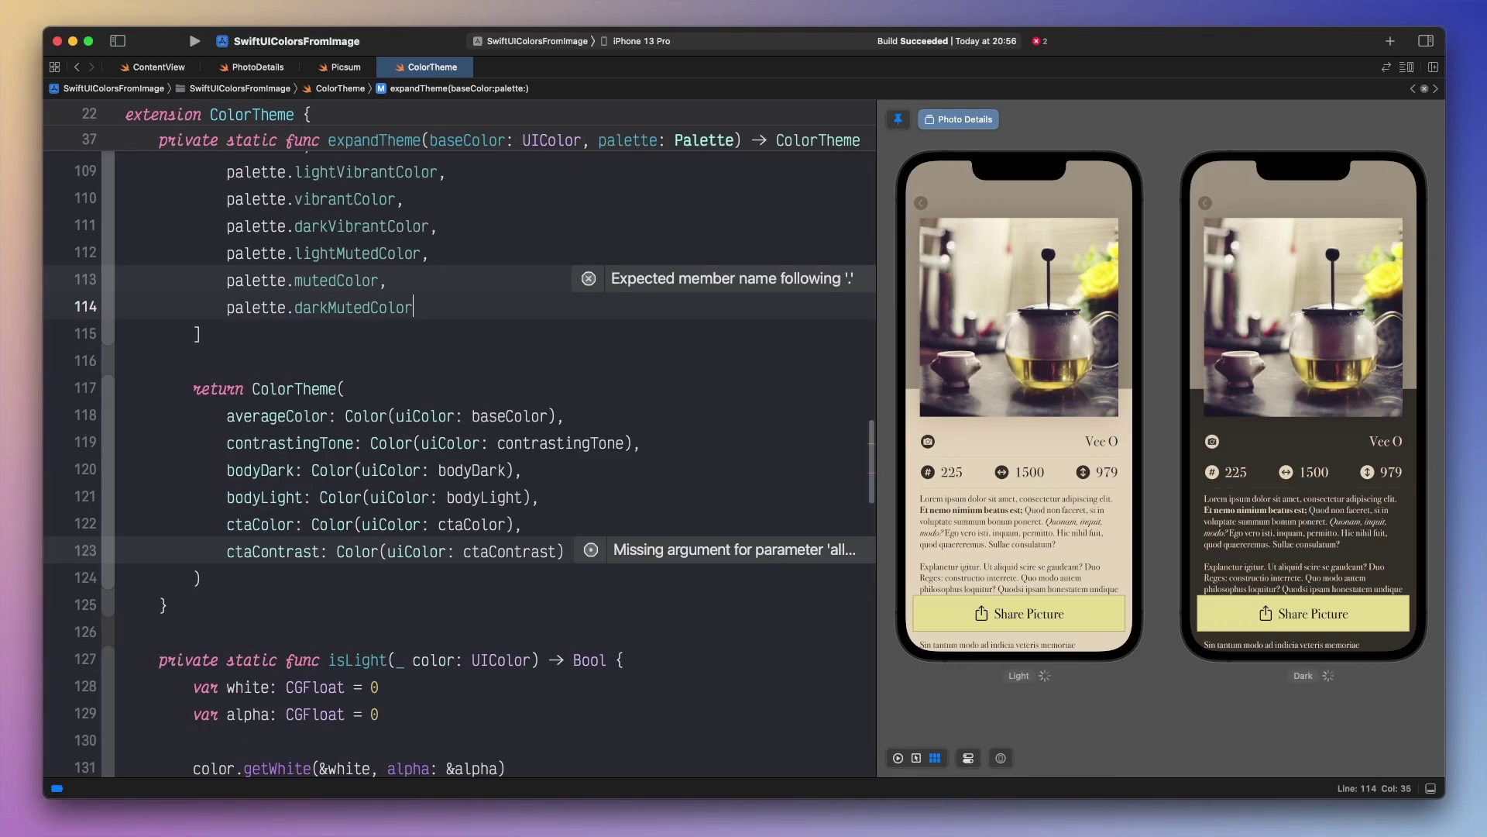
key("Down")
type(".compactMap {")
key("Return")
type("guard let uiColor = $0 els")
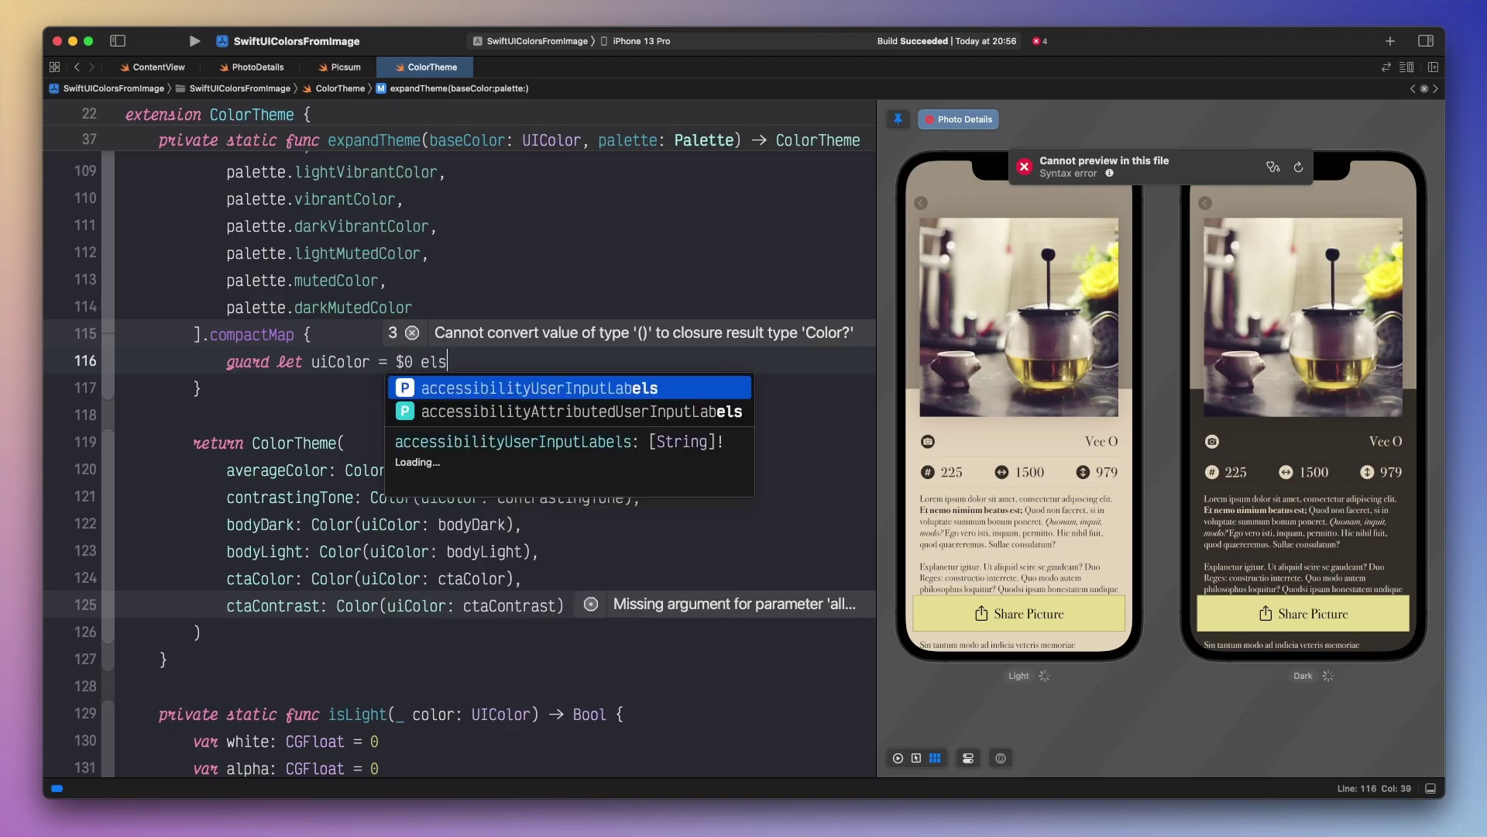
type("e { return nil } return Color(uiColor: uiColor)")
key("Down")
key("Down")
key("Down")
key("End")
type(", allColors: all")
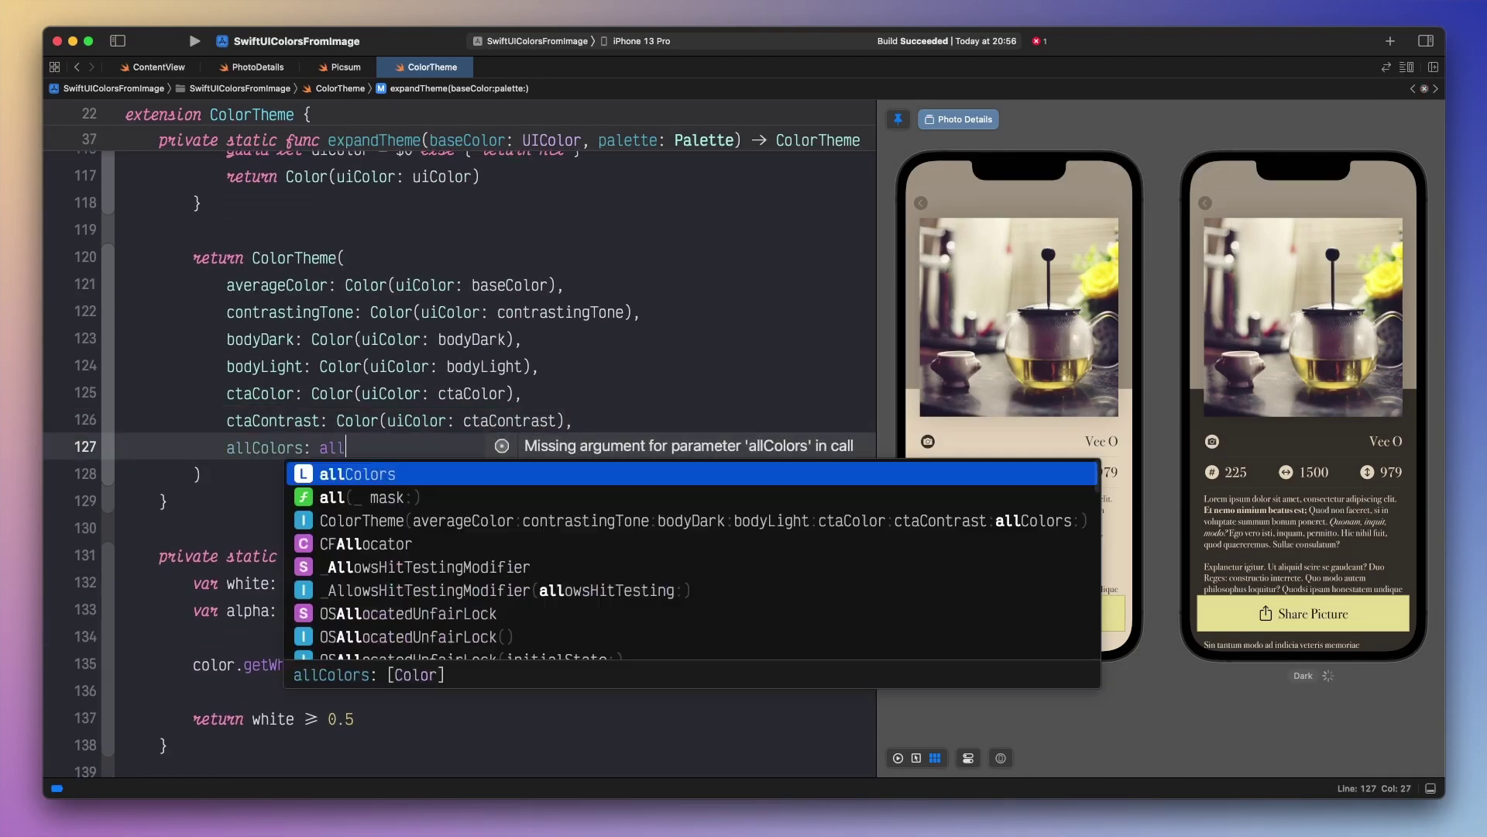
key("Return")
Step: Write a FullPalette view of swatch circles with a transition and an expand toggle button
left_click(263, 74)
scroll(255, 601, "down", 5)
left_click(256, 600)
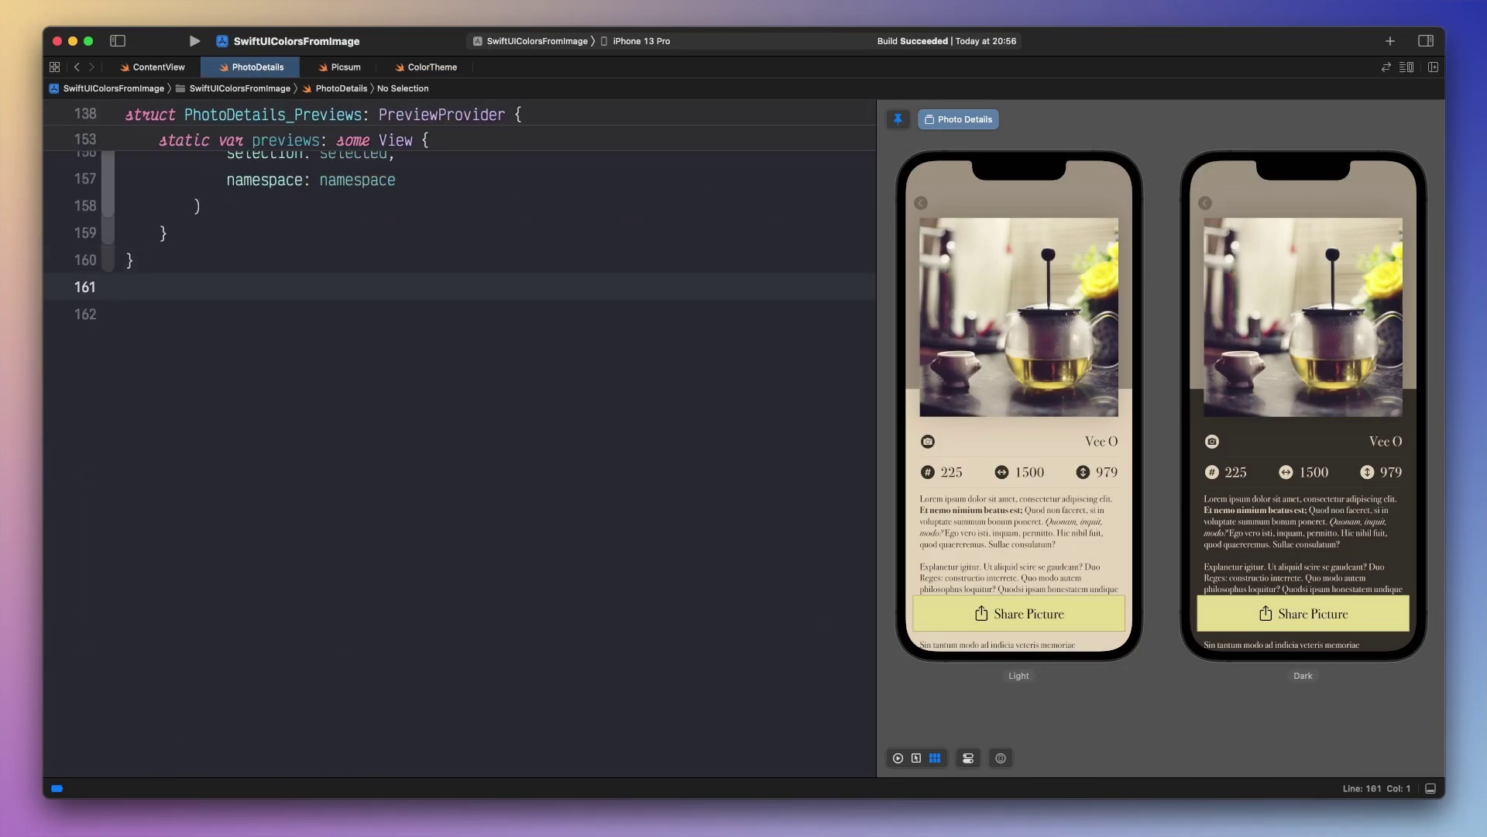
type("struct FullPalette: View { var colors: [Color] @State private var expanded = true  var body: some View { HStack { if expanded { HStack(spacing: 8) { ForEach(colors, id: ")
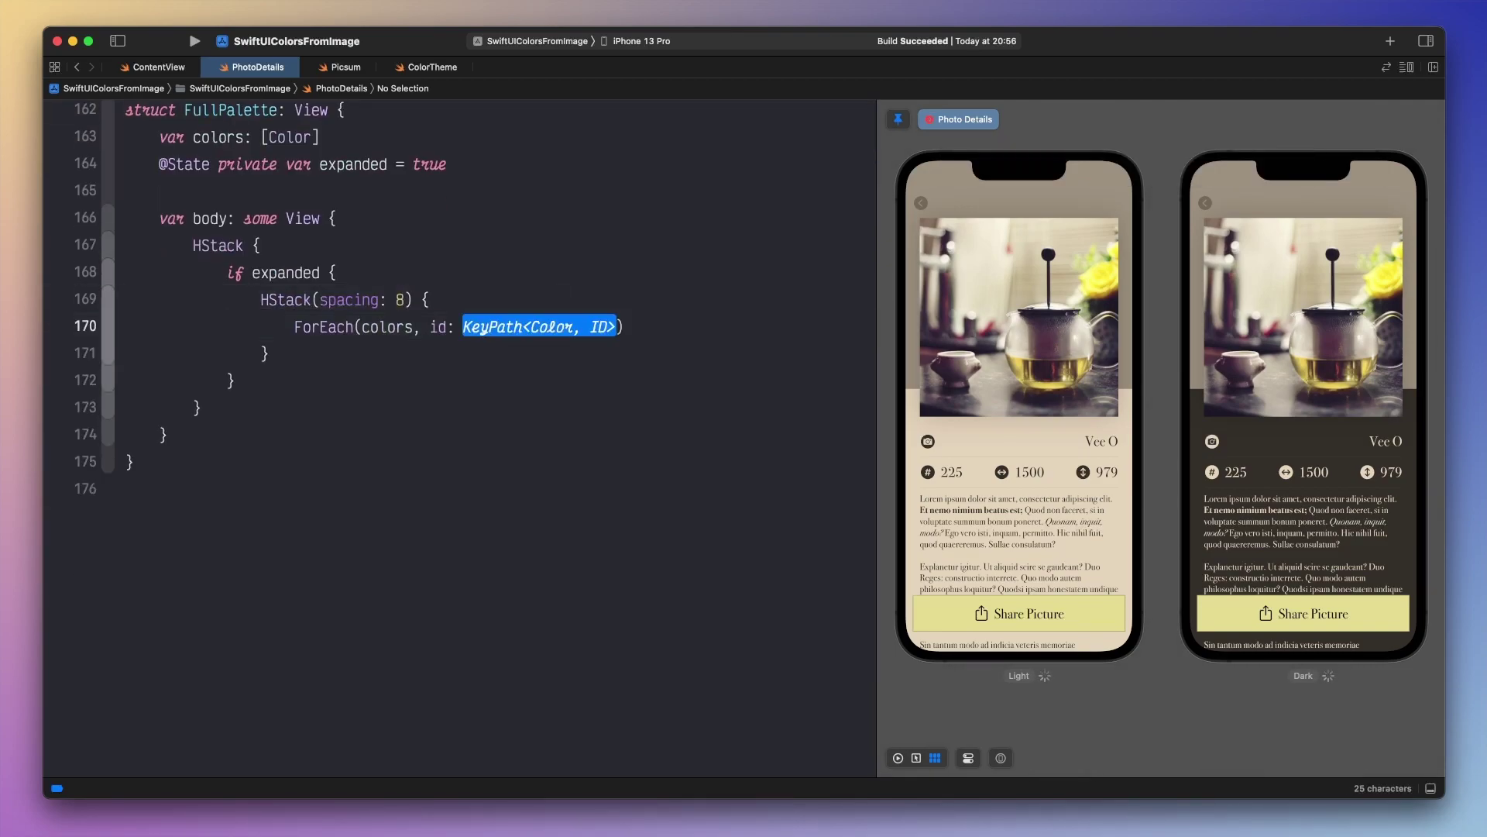
type("\\.self) { color in color .clipShape(Circle()) .scaledToFit() .frame(width: 18)")
key("Down")
key("Down")
key("End")
key("Return")
type(".padding(.vertical, 4) .padding(.horizontal, 8) .bac")
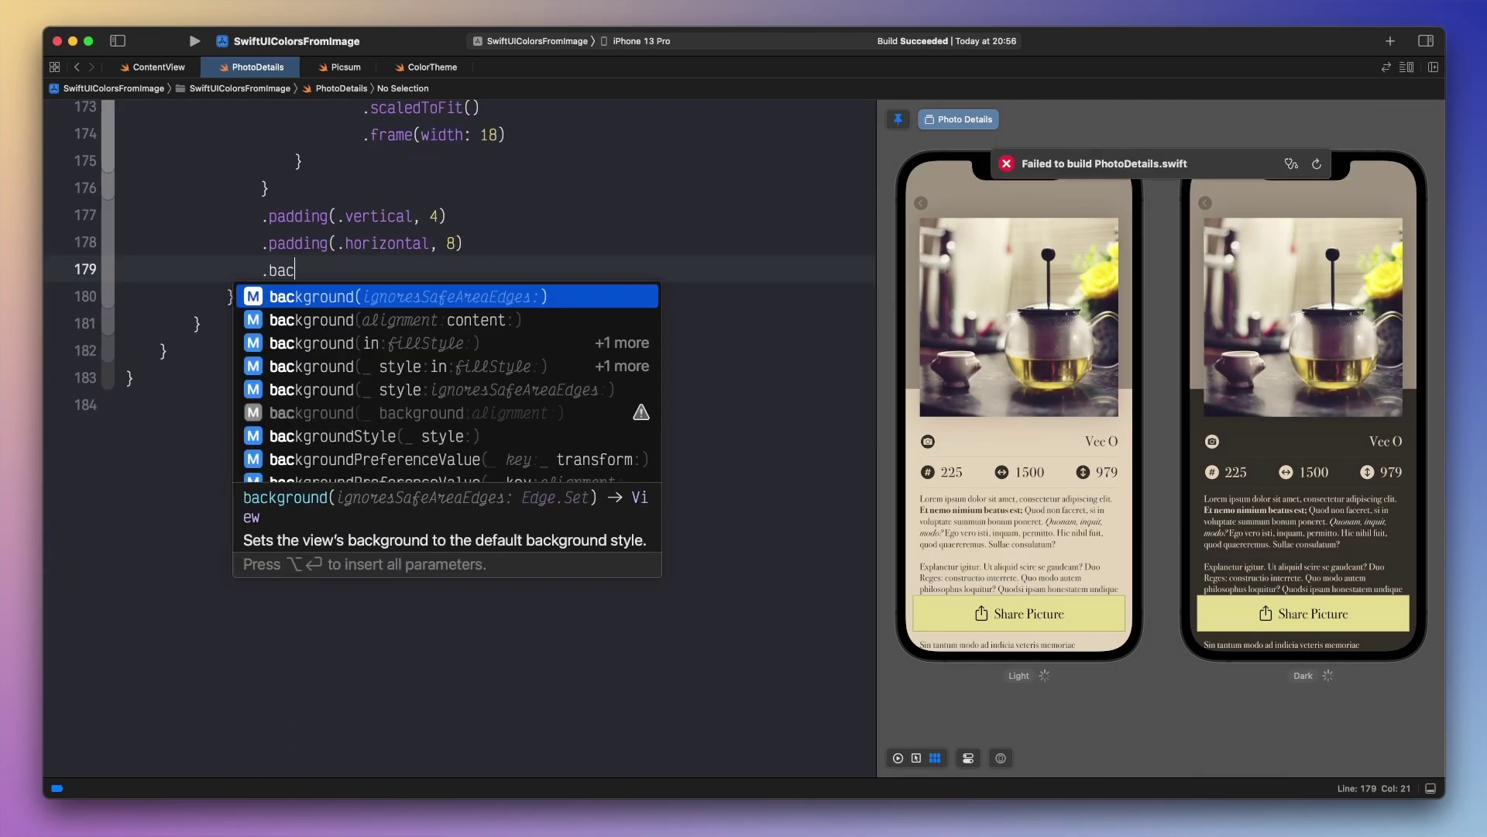
type("kground { VStack(spacing: 0) { Color.white Color.black } .opacity(0.3) } .clipShape(RoundedRectangle(cornerRadius: 50)) .transition( .sc")
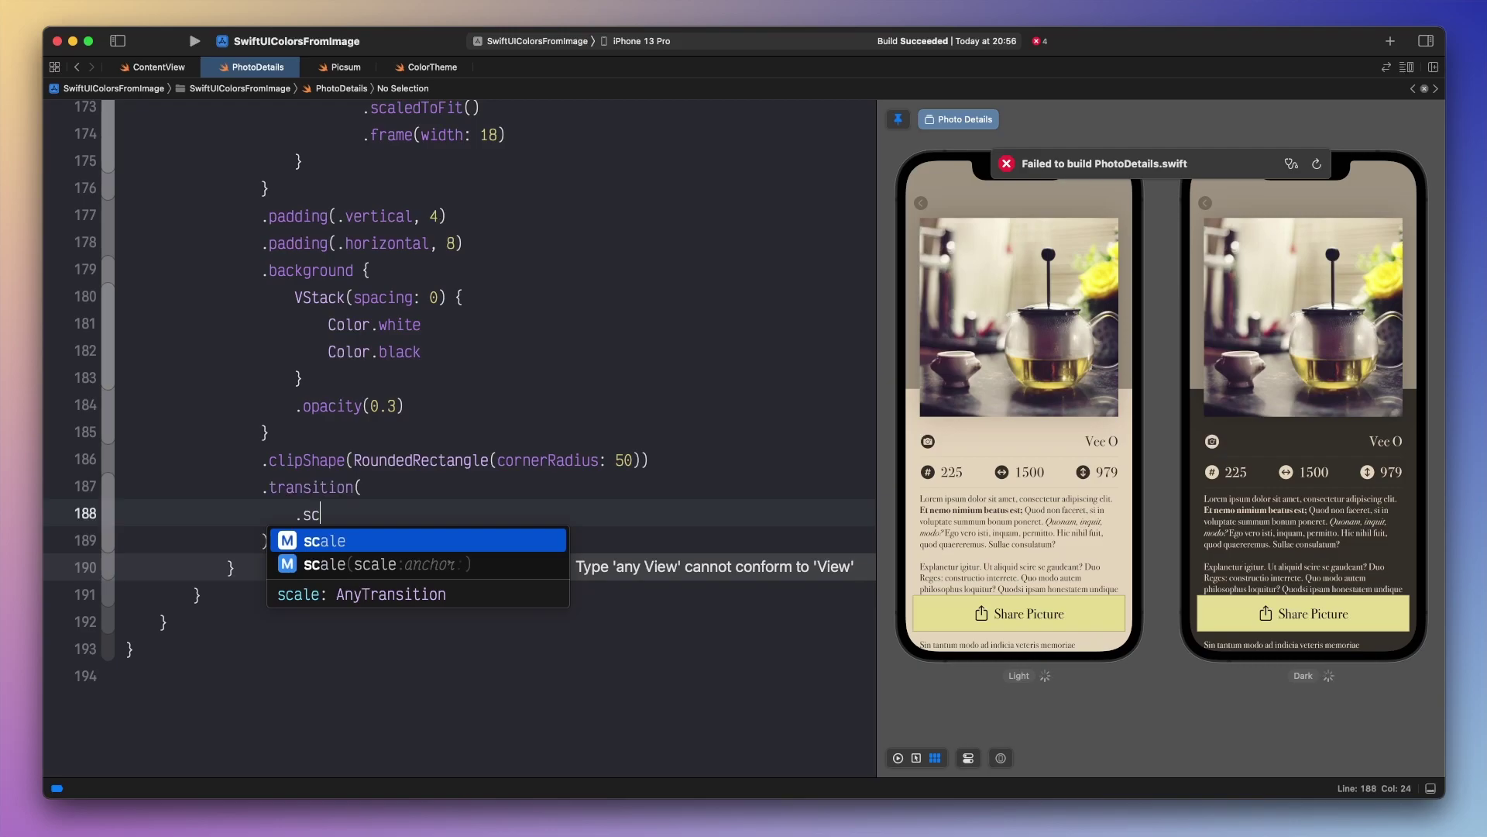
type("ale(scale: 0.4, anchor: .trailing) .combined(with: .opacity) )")
key("Down")
key("End")
key("Return")
key("Return")
type("Button {     withAnimation {         expanded.toggle()")
key("Down")
key("Down")
key("End")
type("label: { Image(systemName: \"paintpalette.fill")
scroll(412, 535, "up", 10)
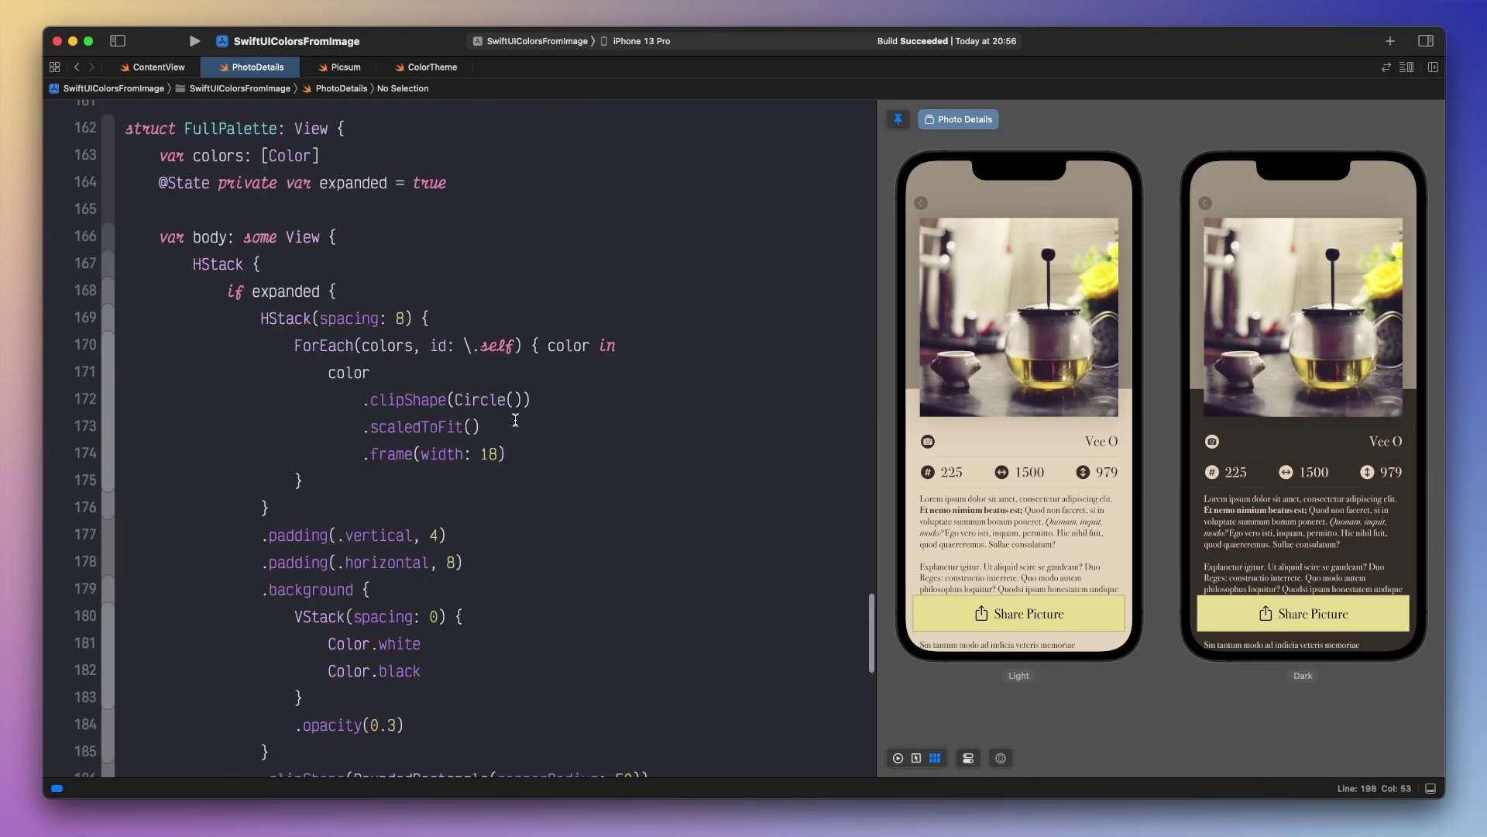
scroll(413, 536, "up", 5)
scroll(413, 536, "up", 5)
scroll(412, 536, "up", 10)
scroll(413, 536, "up", 5)
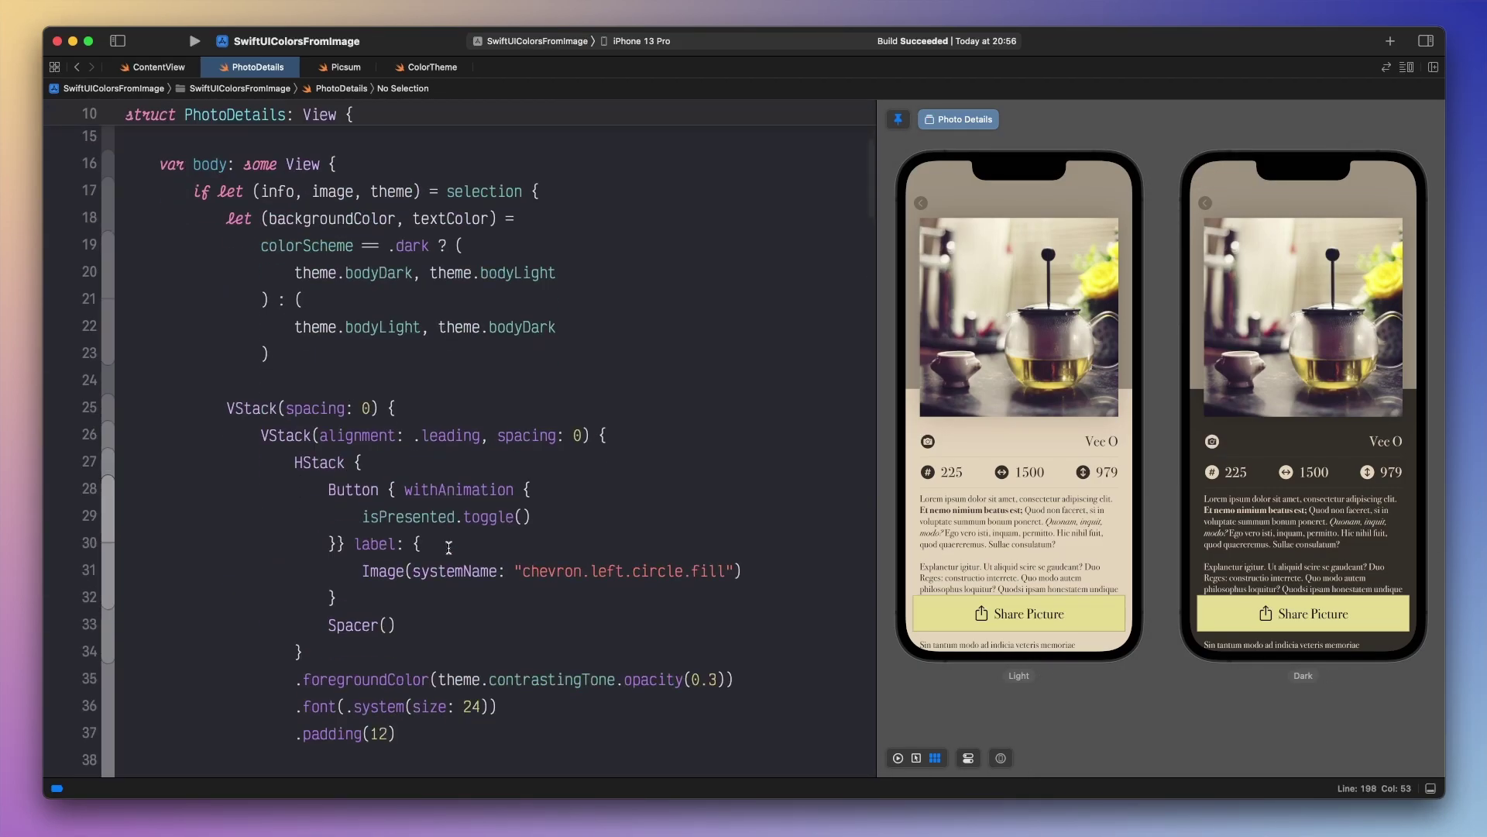
Step: Insert FullPalette(colors: theme.allColors) after the header Spacer, starting collapsed
left_click(399, 624)
key("Return")
type("Full")
key("Down")
key("Return")
type("theme.allColors")
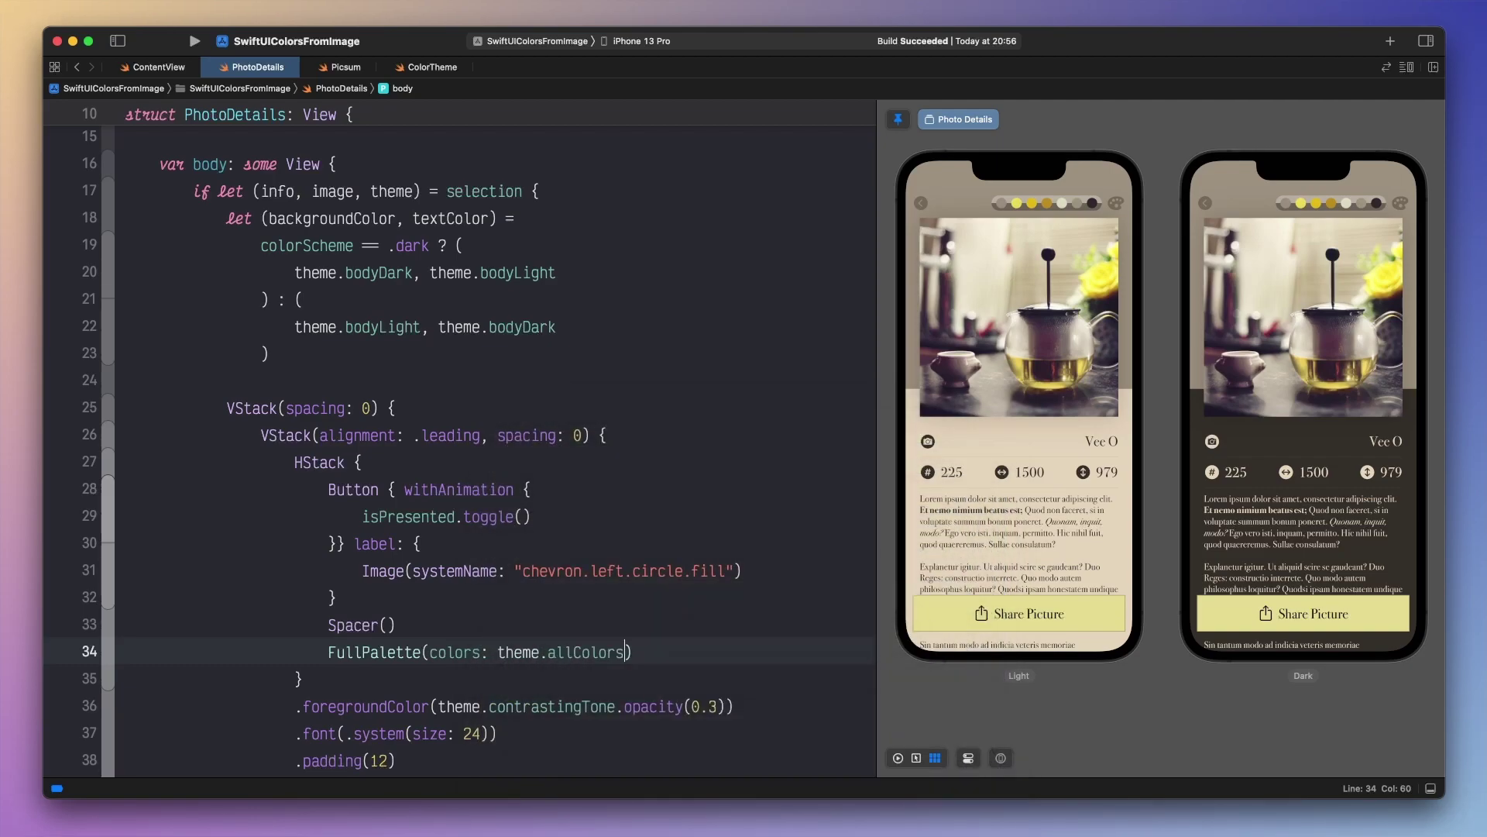
scroll(826, 698, "down", 20)
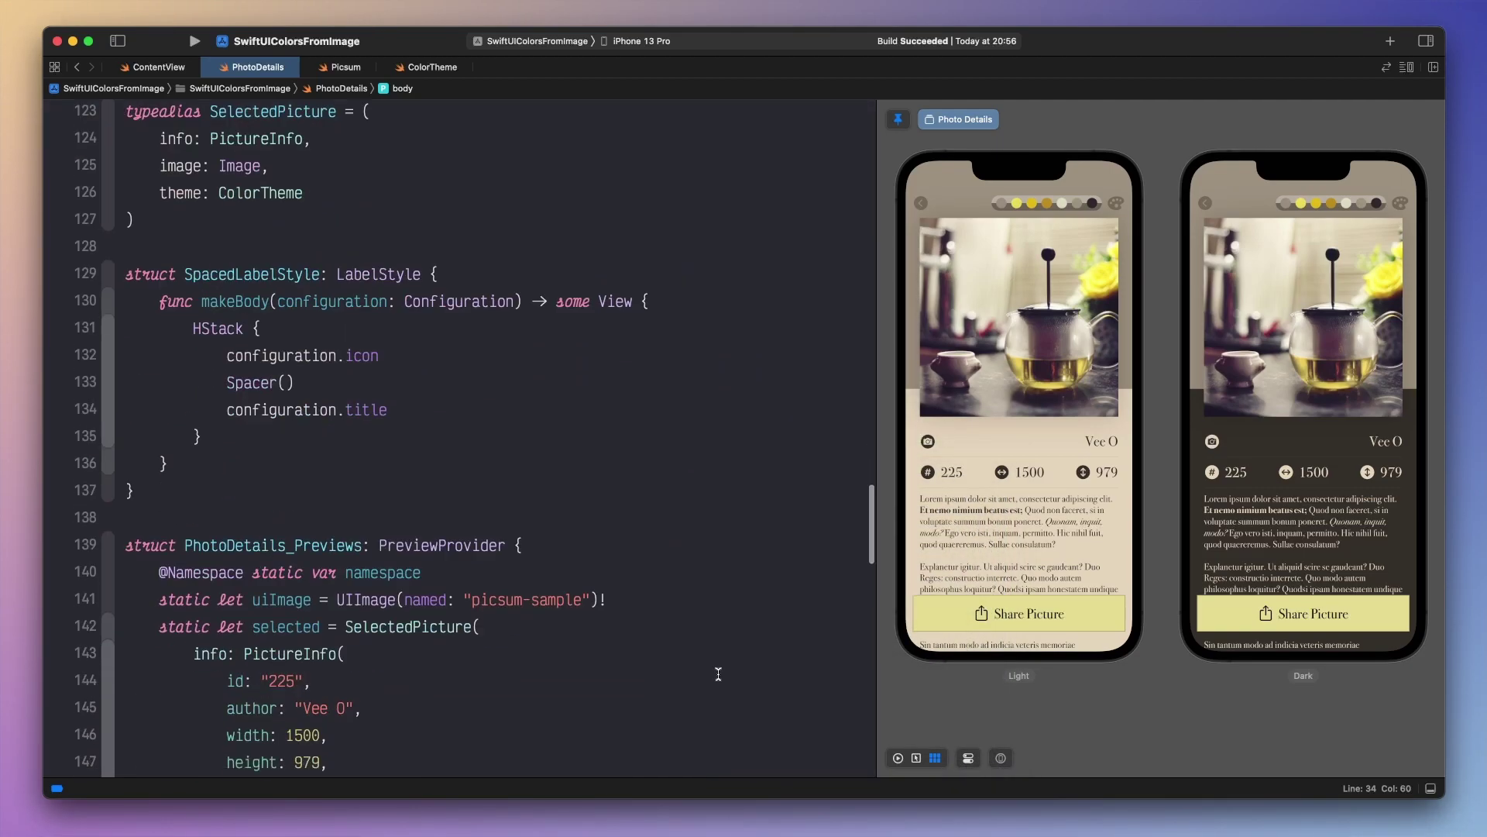
scroll(717, 677, "down", 10)
type("false")
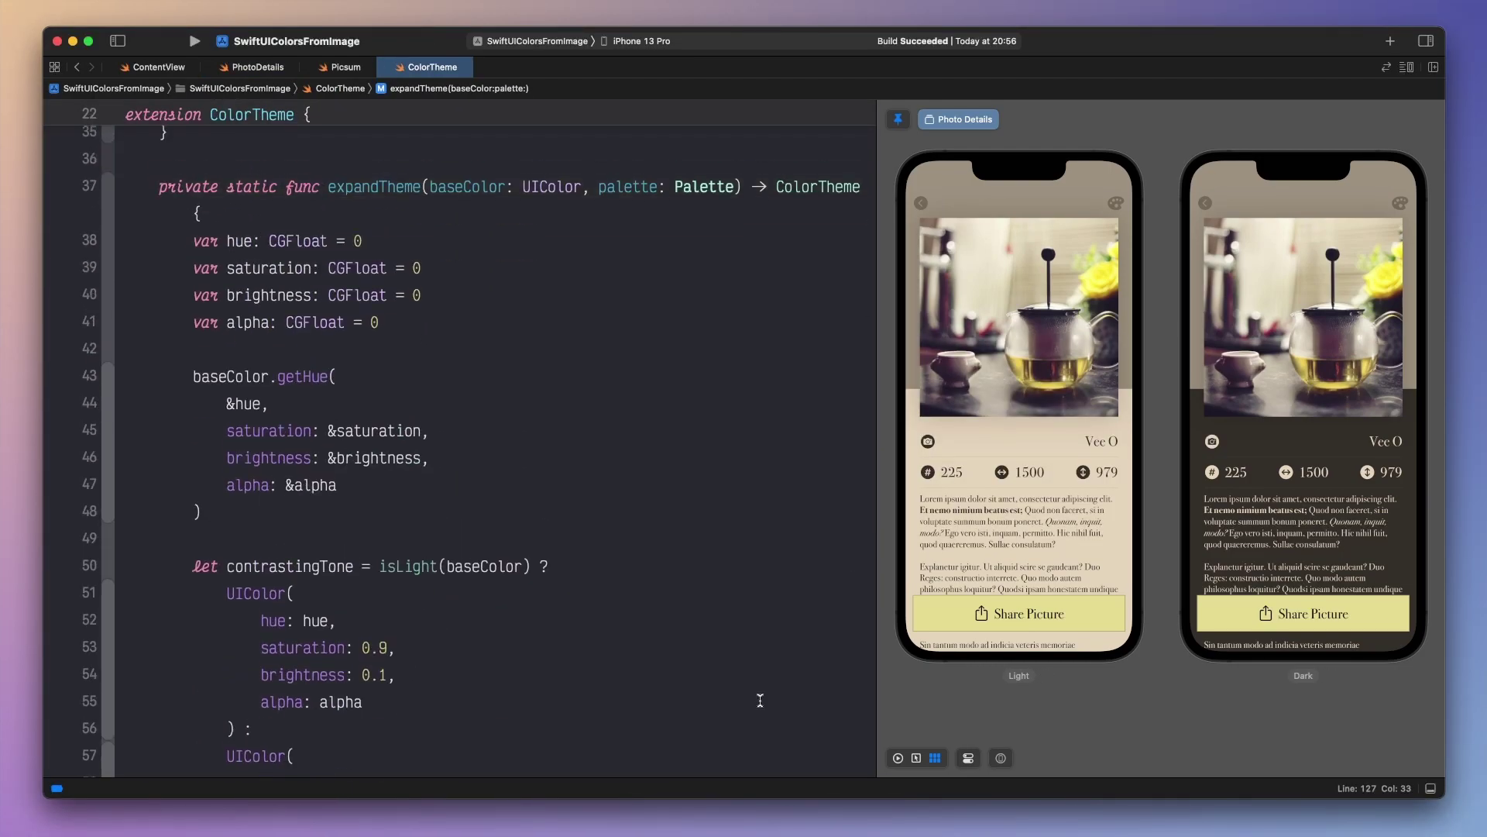
scroll(760, 700, "down", 7)
Step: Define bodyBase as darkMutedColor ?? mutedColor ?? lightMutedColor ?? baseColor
left_click(426, 385)
type("let bodyBase =")
key("Return")
type("palette.darkMutedColor ??")
key("Return")
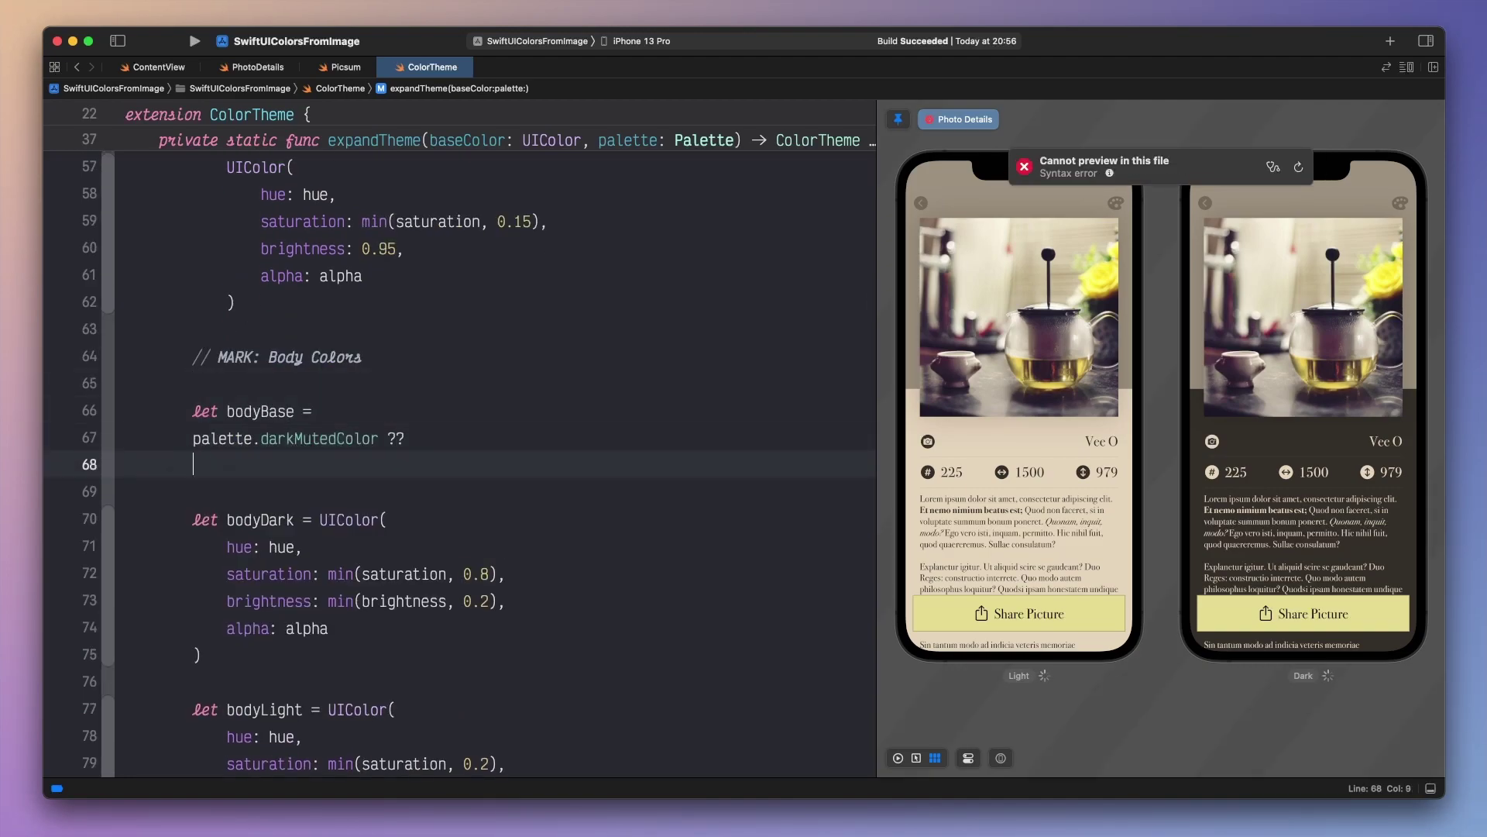
type("palette.mutedColor ??")
key("Return")
type("palette.lightMutedColor ?? baseColor")
key("Return")
key("Return")
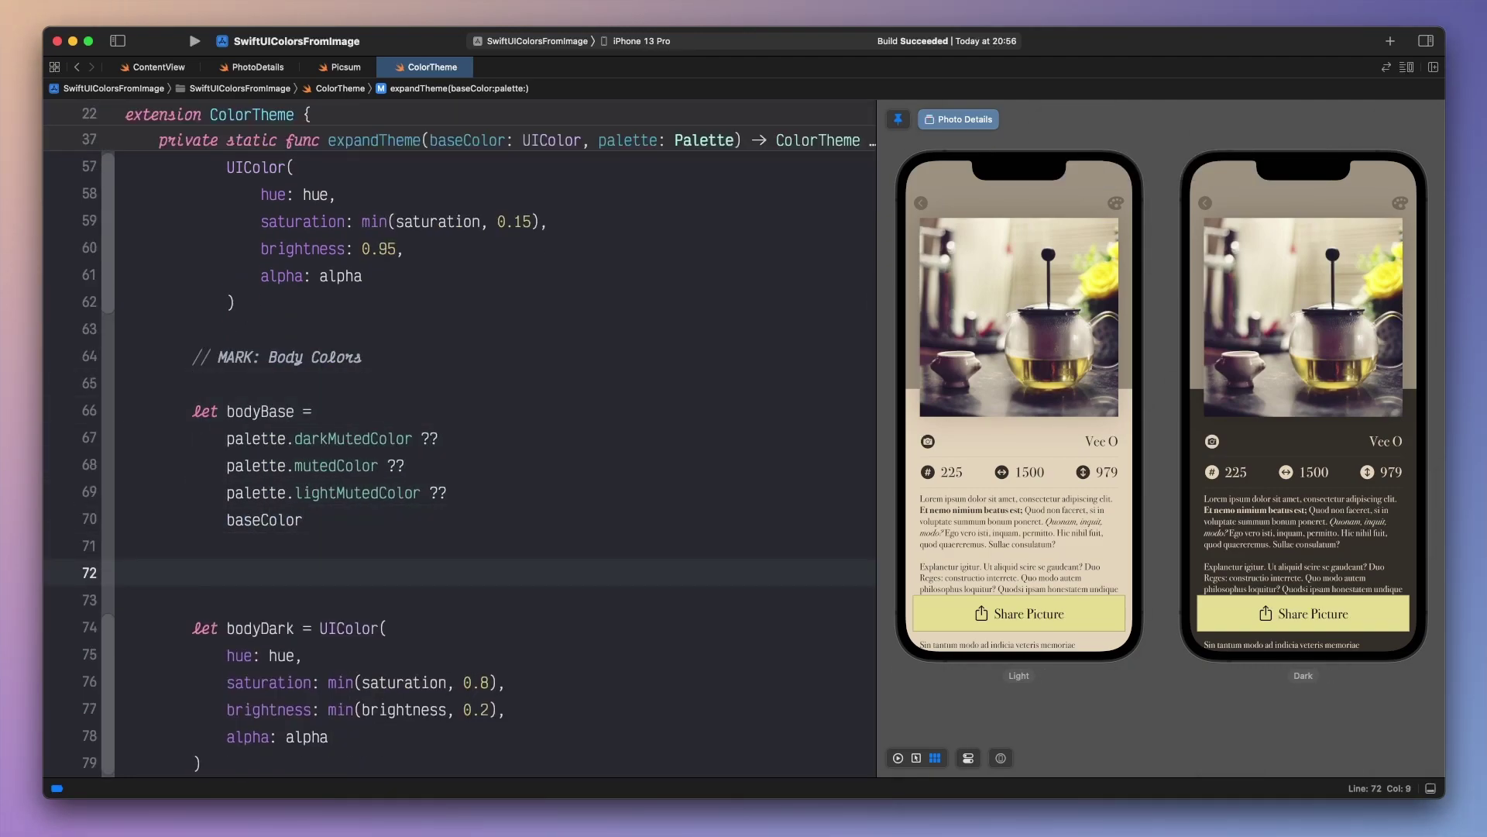
scroll(675, 508, "down", 5)
type("var bodyHue: CG")
Step: Extract bodyHue, bodySaturation and bodyBrightness via getHue and use them in bodyDark and bodyLight
key("Return")
type("= 0 var bodyS")
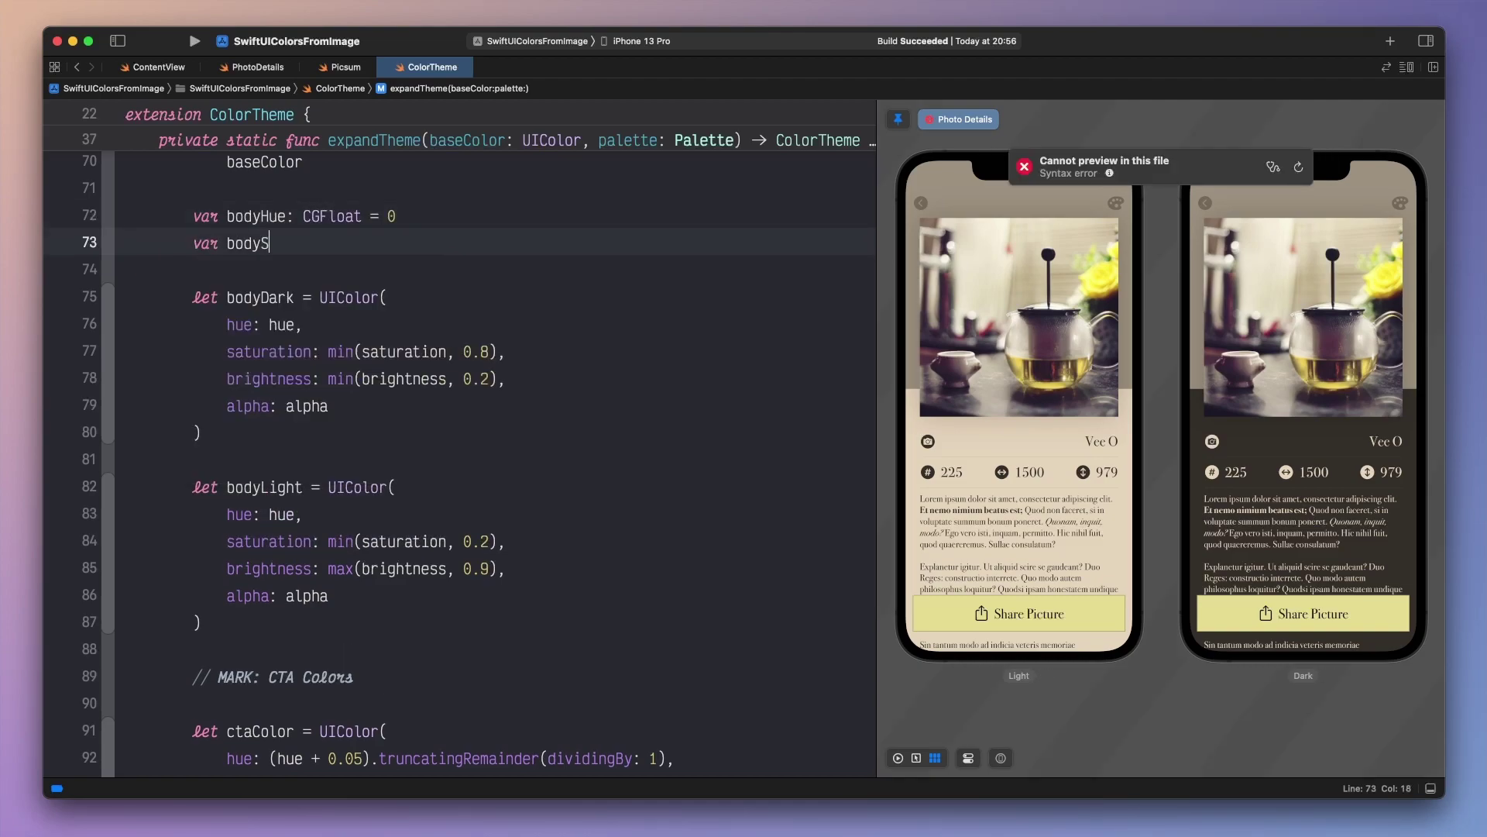
type("aturation: CG")
key("Return")
type("= 0 var bodyBrightness: CGF")
key("Return")
type("= 0  body")
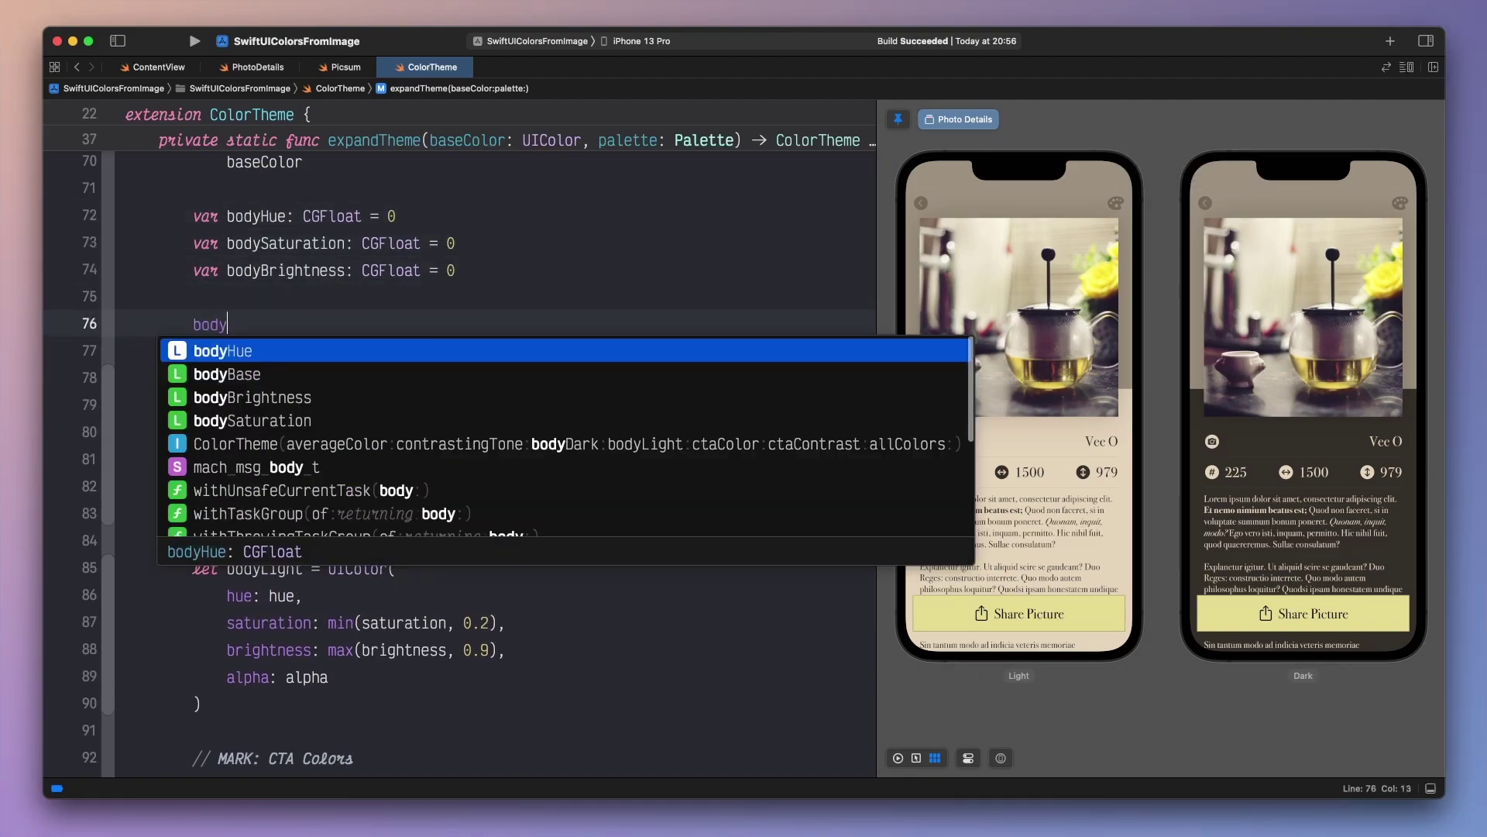
type("Base.getH")
key("Return")
type("&bodyHue &bodySaturation &bodyBrightness ")
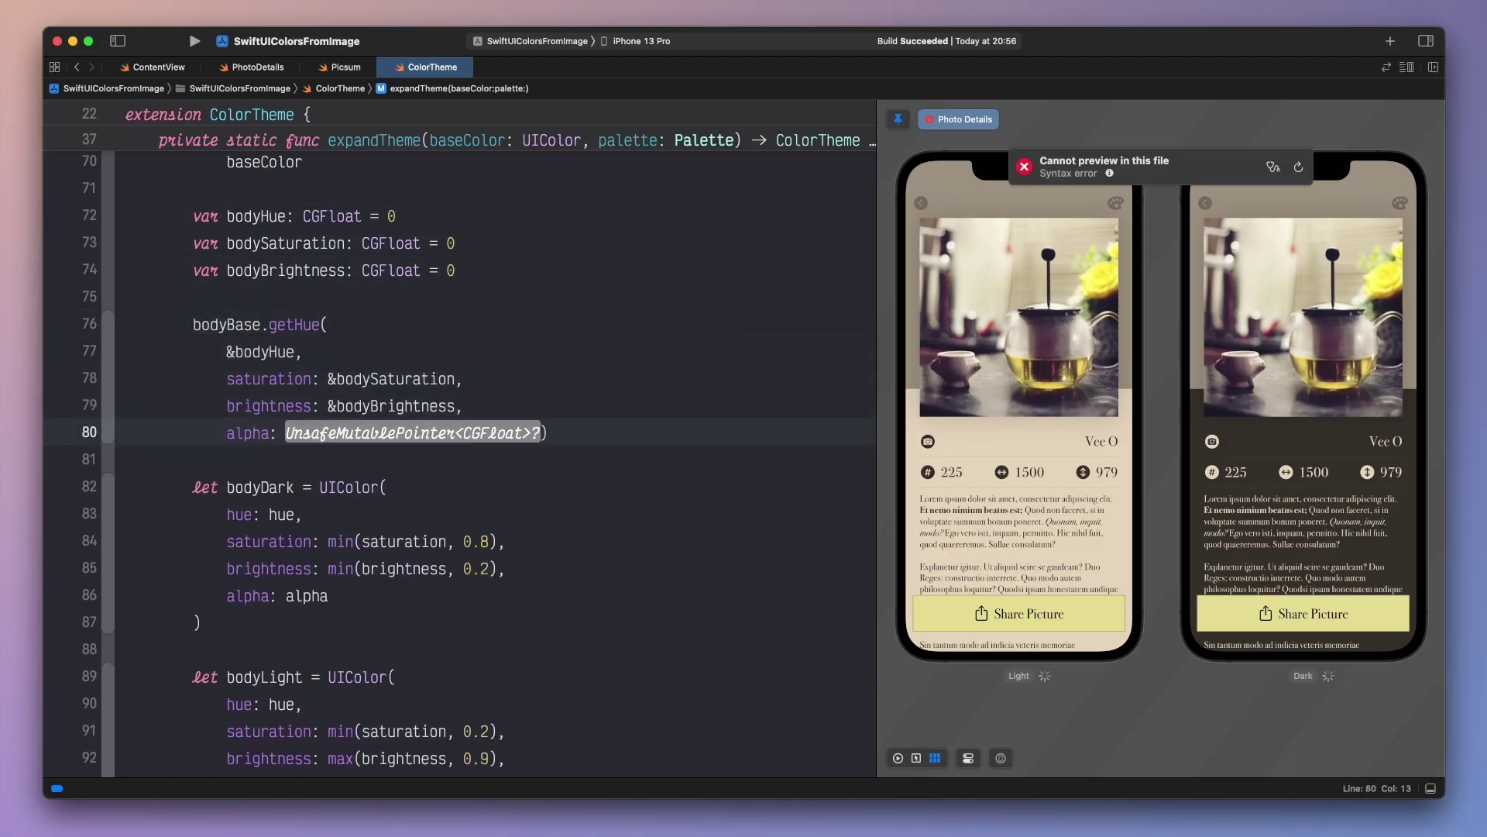
type("&alpha")
key("Return")
scroll(776, 585, "down", 2)
double_click(281, 382)
type("bodyS")
key("Return")
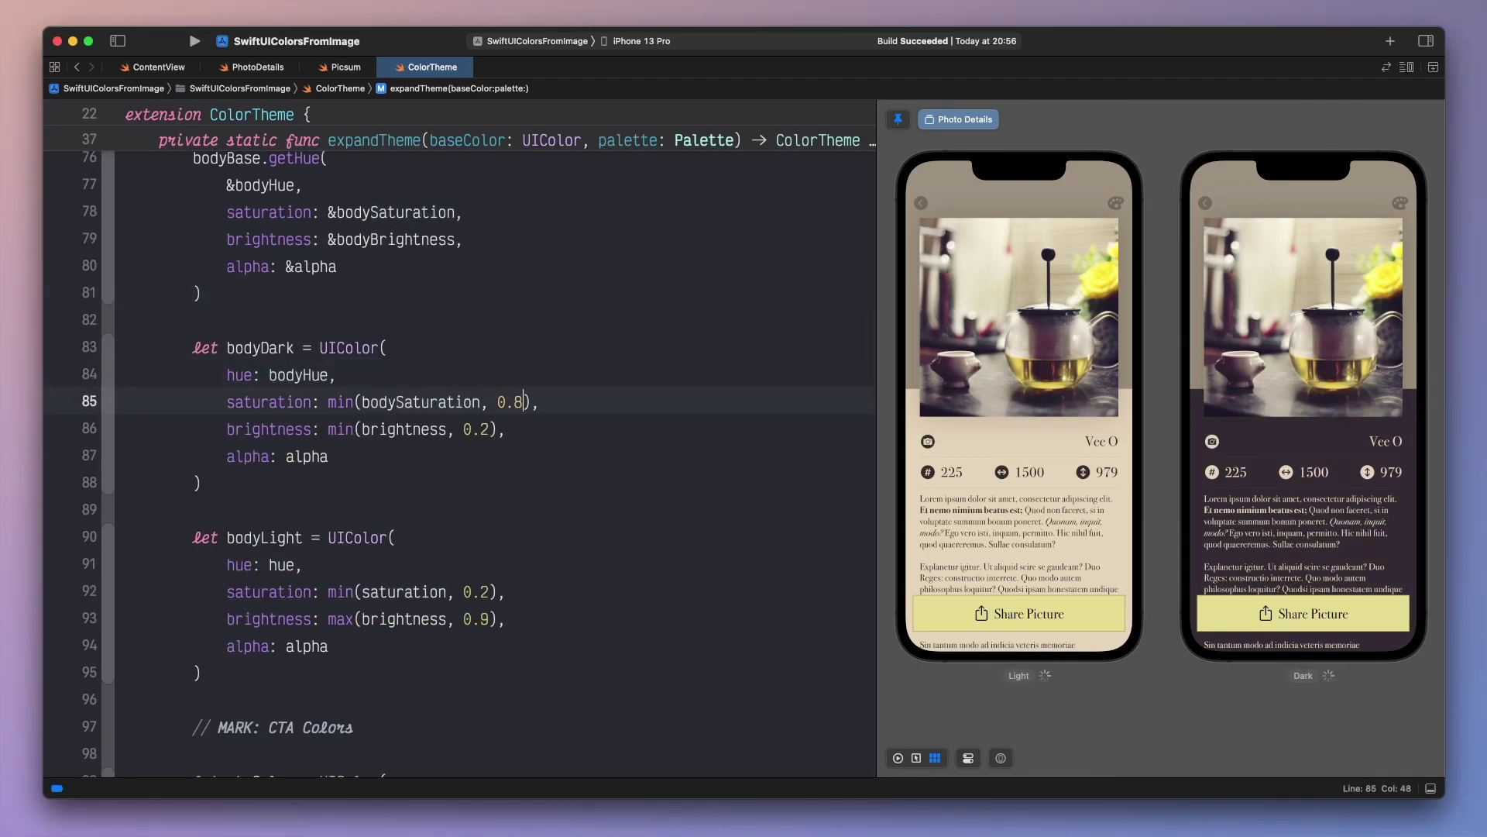
type("5bodyB")
double_click(285, 566)
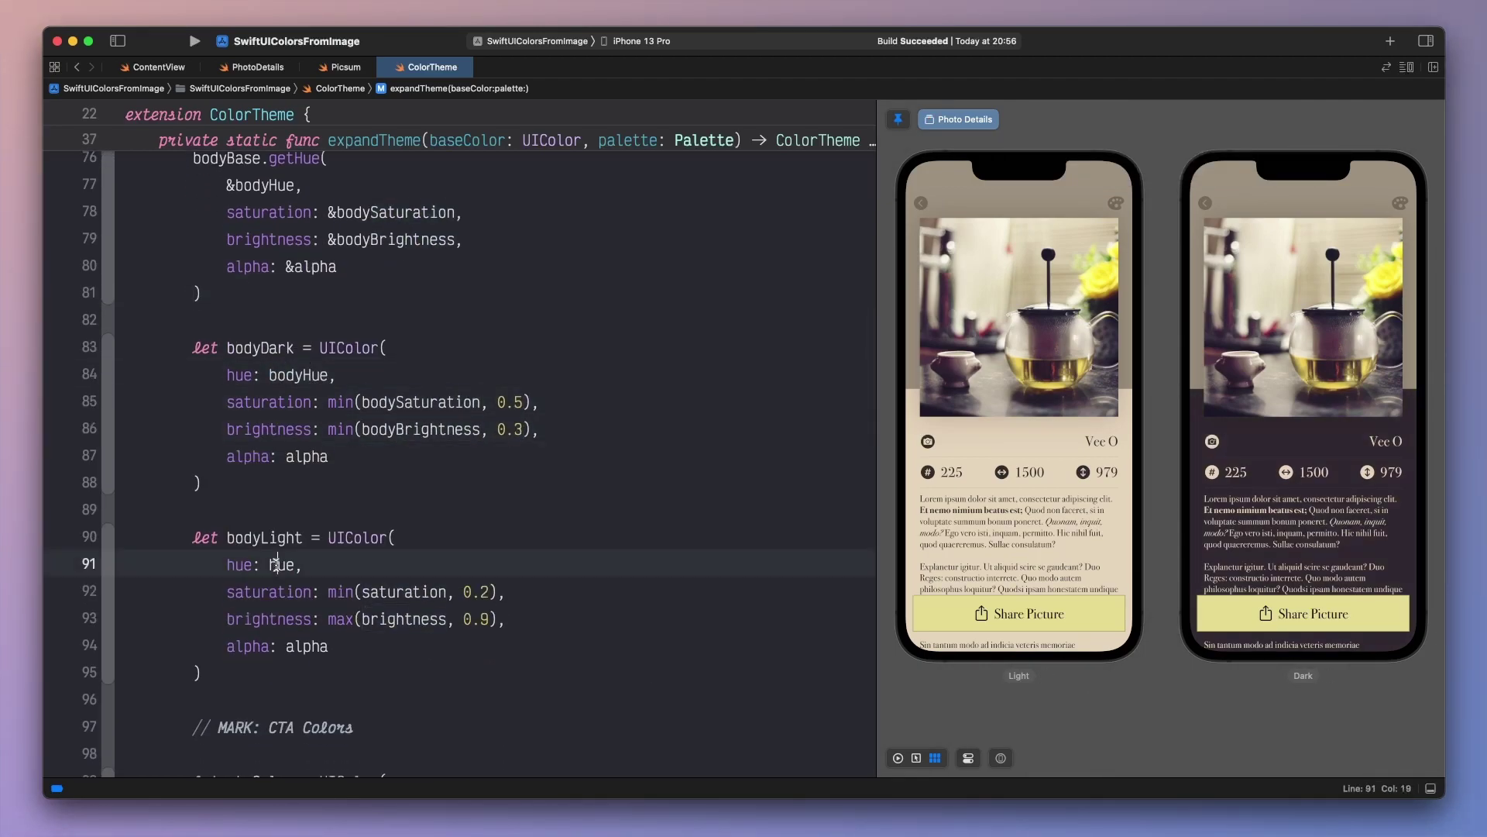
type("bodyHue")
scroll(465, 465, "down", 3)
type("bodySaturation, 0.025), brightness: max(bodyBrightness")
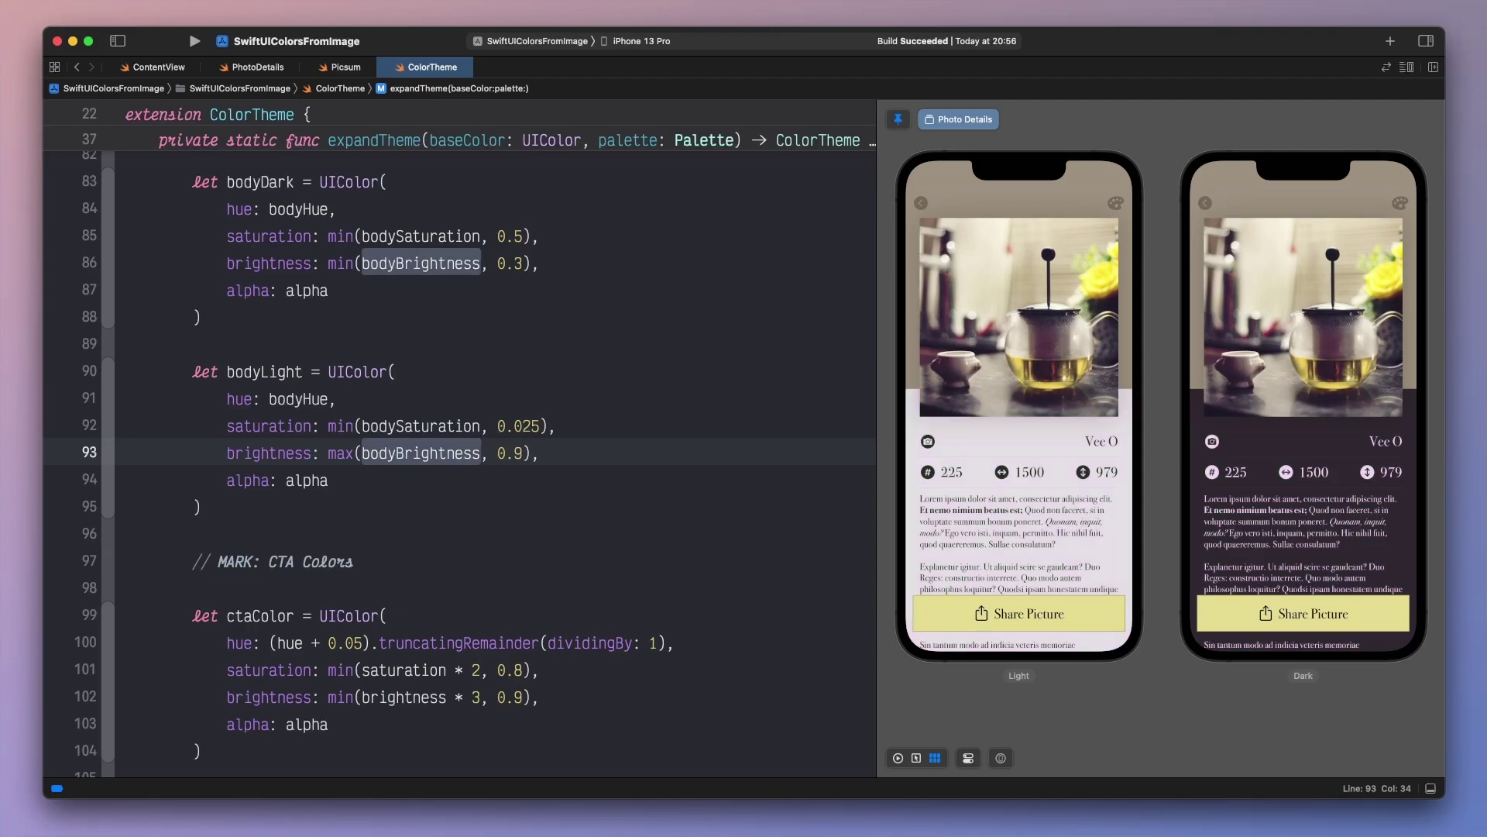
scroll(469, 582, "down", 5)
scroll(453, 523, "down", 1)
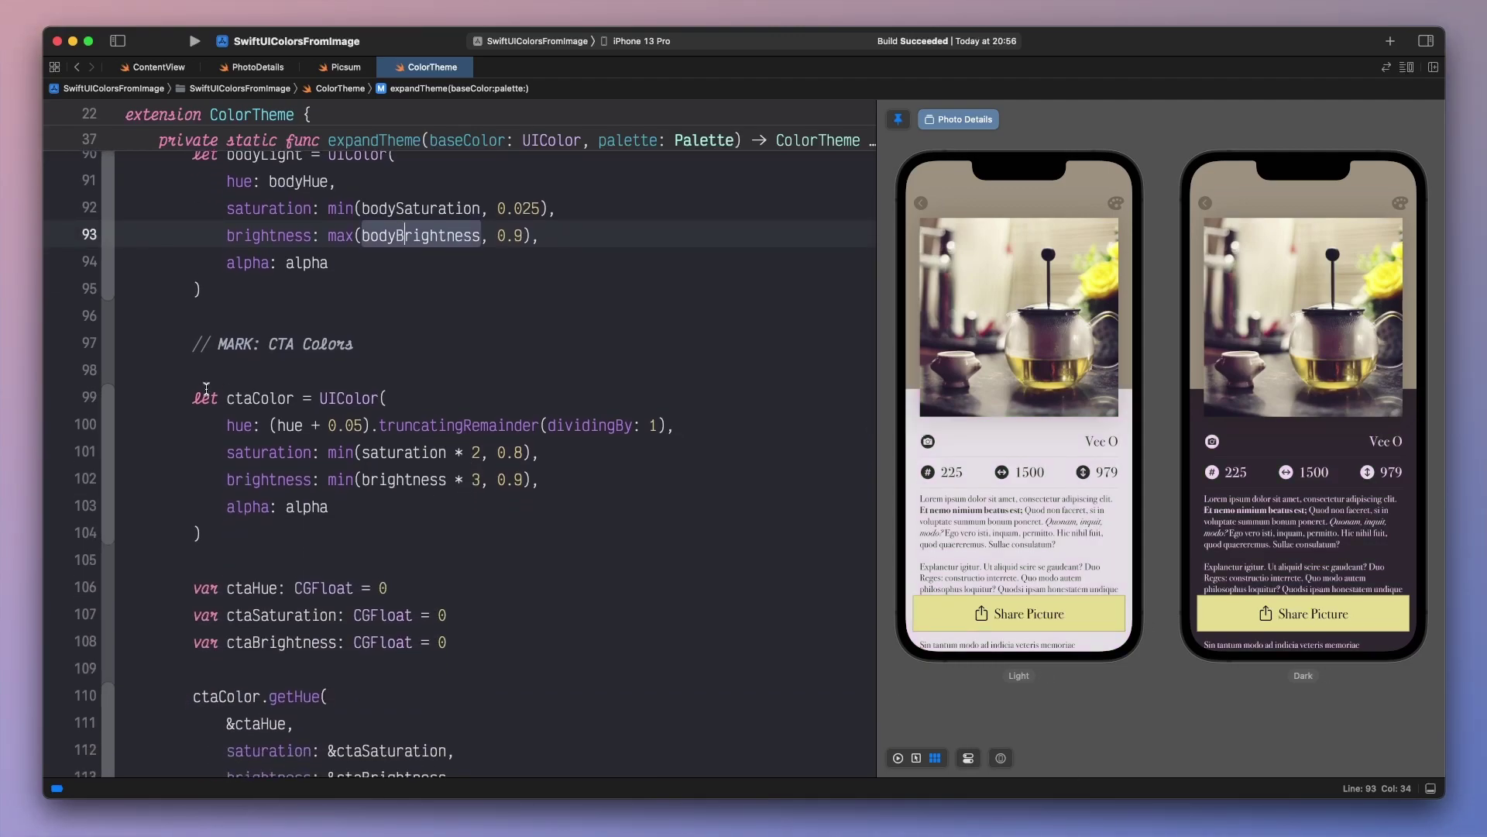
Step: Set ctaColor to vibrantColor ?? lightVibrantColor ?? darkVibrantColor ahead of the computed UIColor
left_click(316, 398)
key("Return")
key("Return")
key("Up")
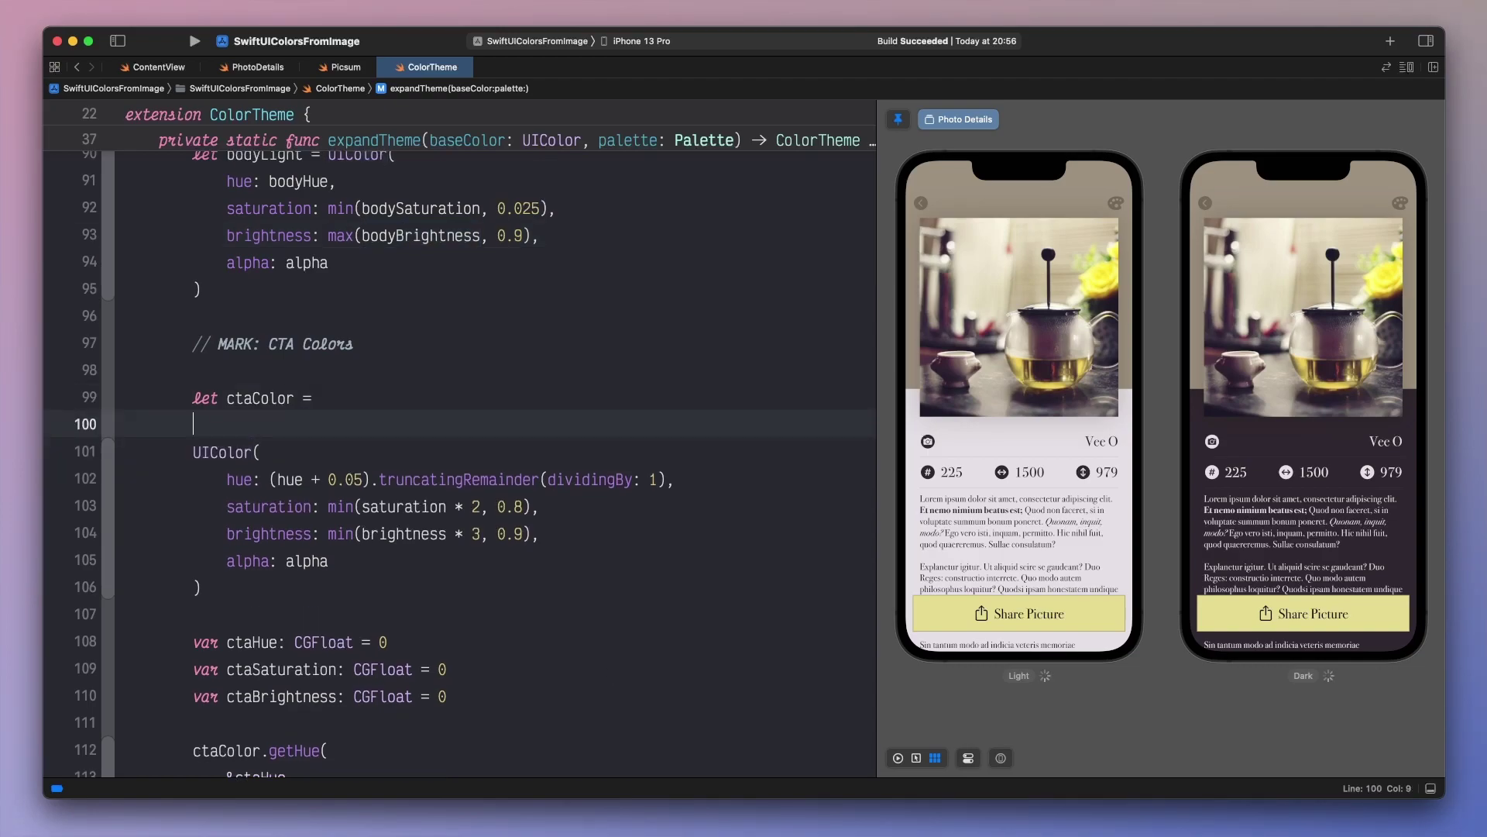
type("lette.vibrantColor ??")
key("Return")
type("pa")
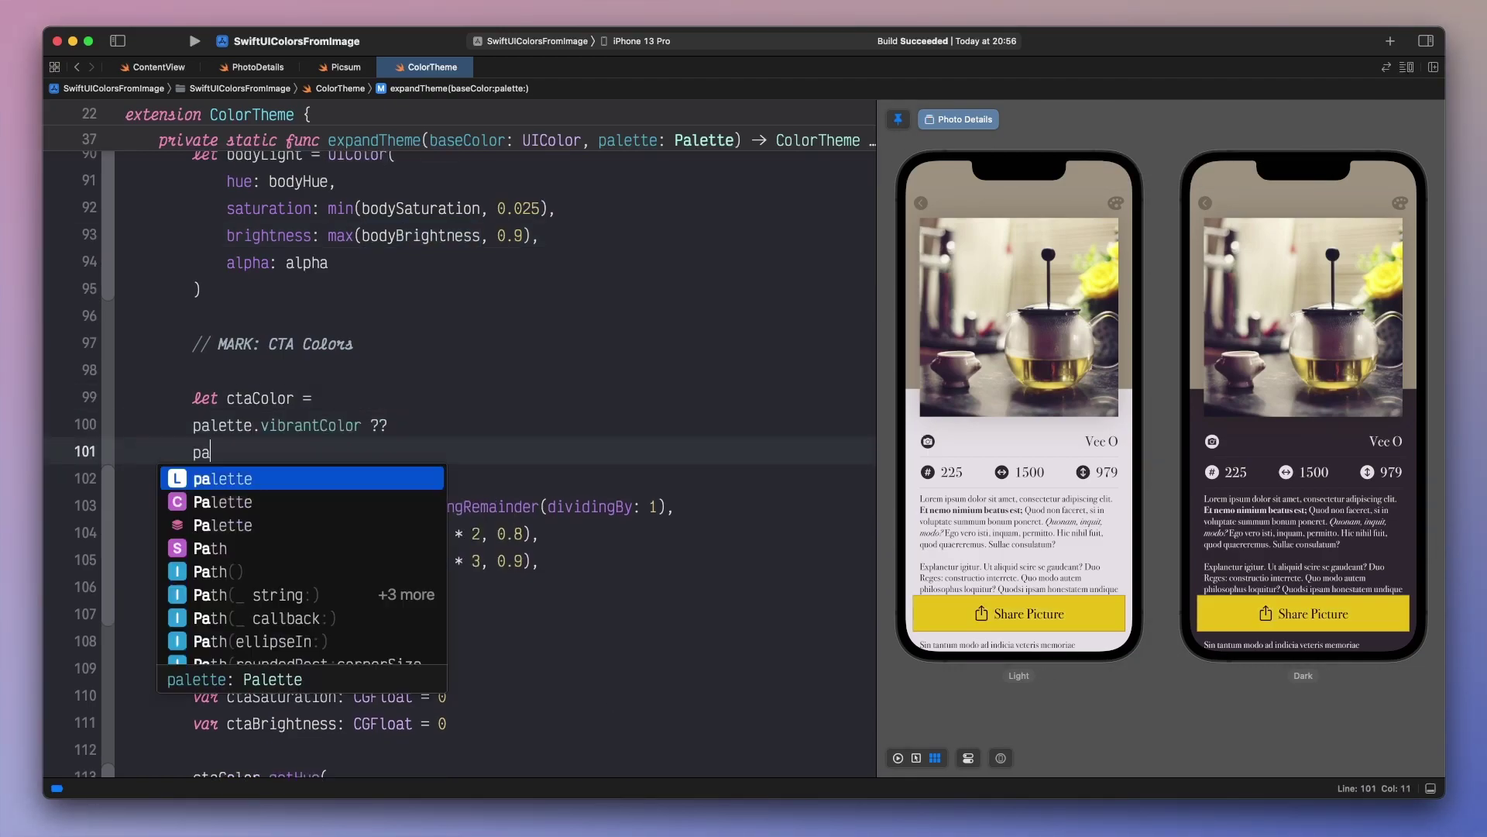
type("lette.l")
key("Return")
type("??")
key("Return")
type("palette.d")
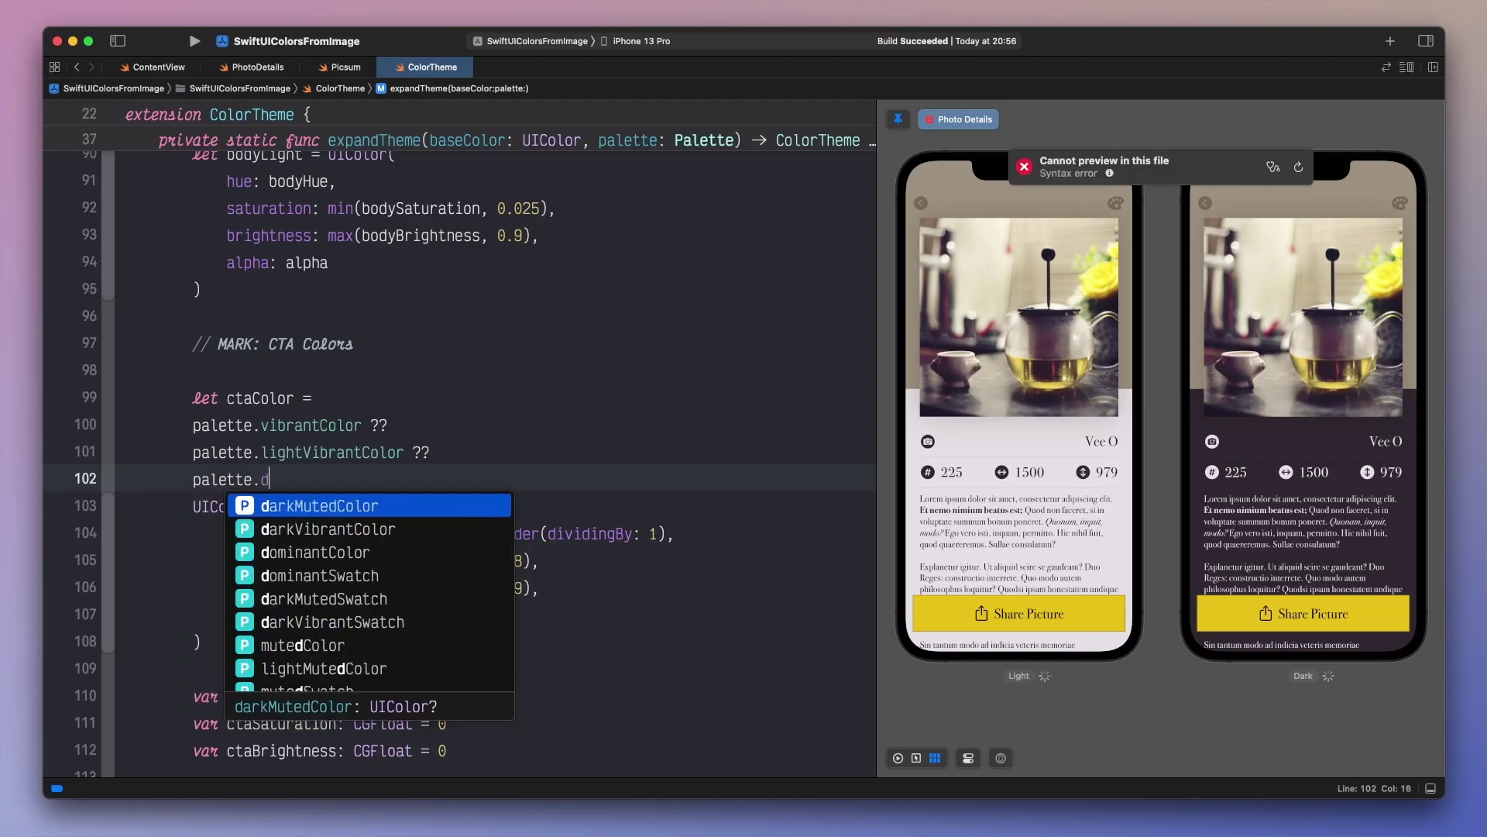
type("ar")
key("Return")
type("??")
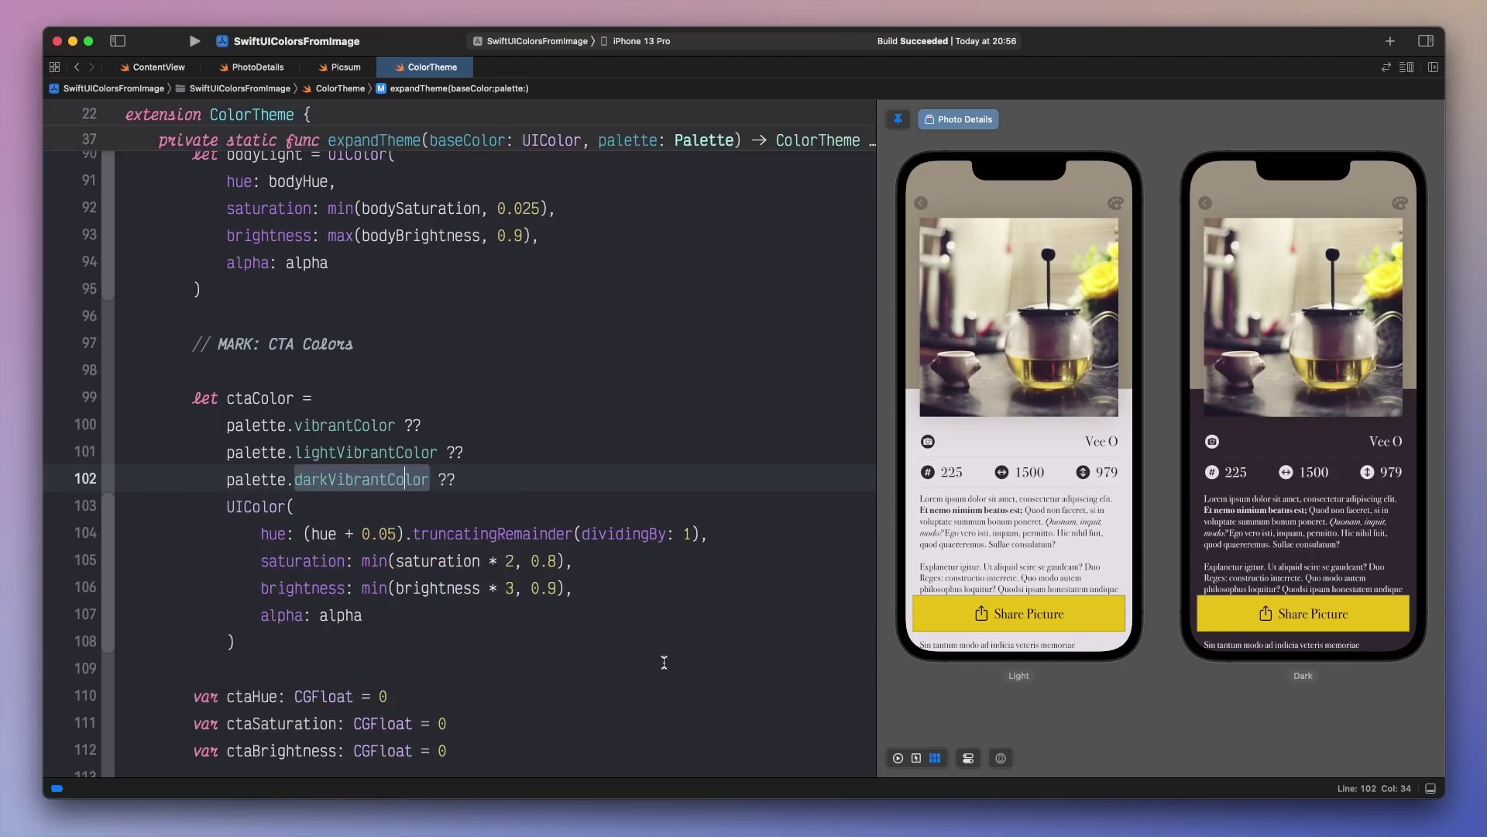
left_click(664, 663)
scroll(663, 662, "down", 1)
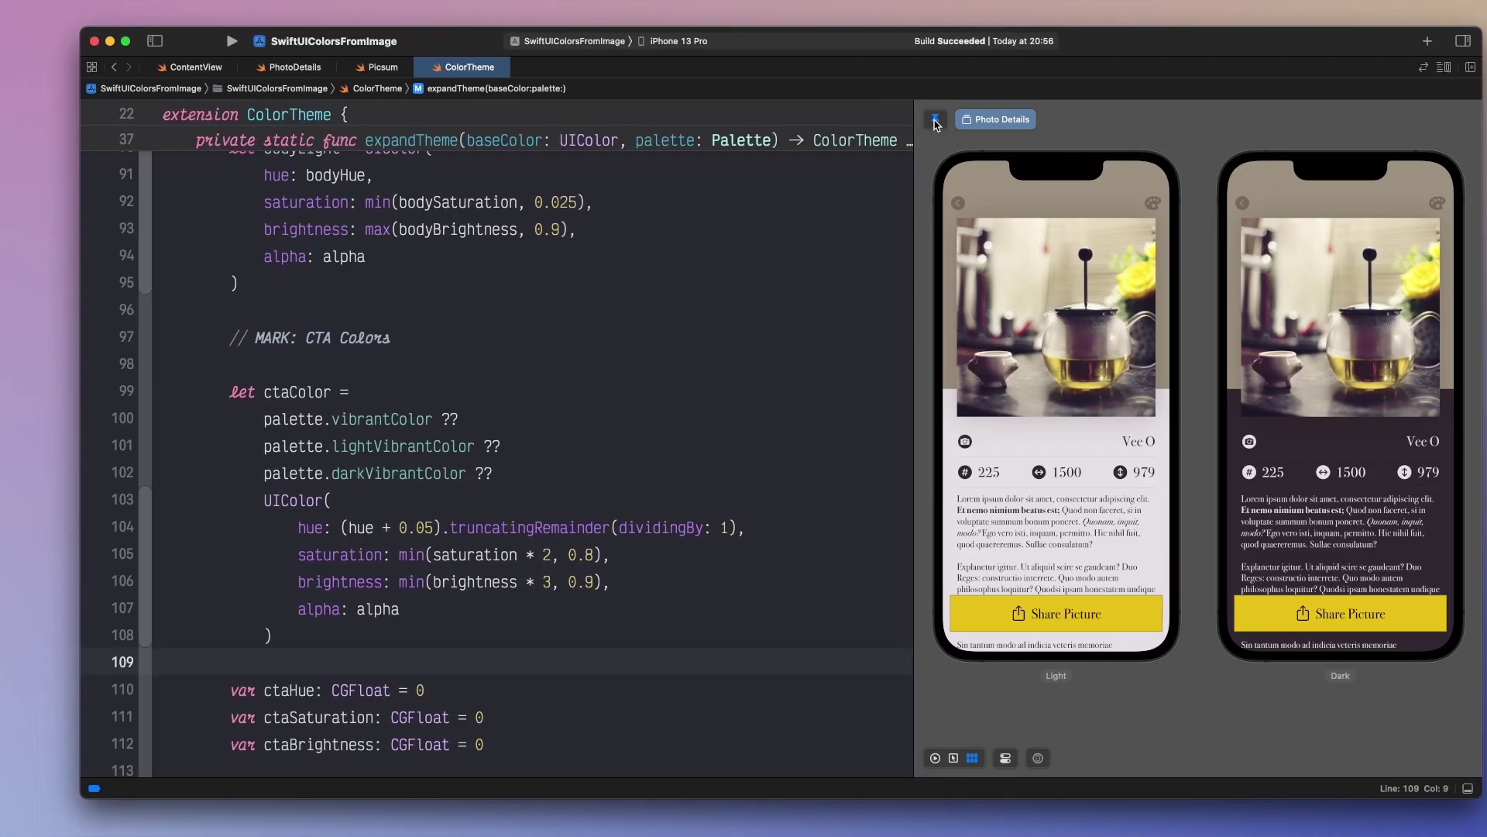